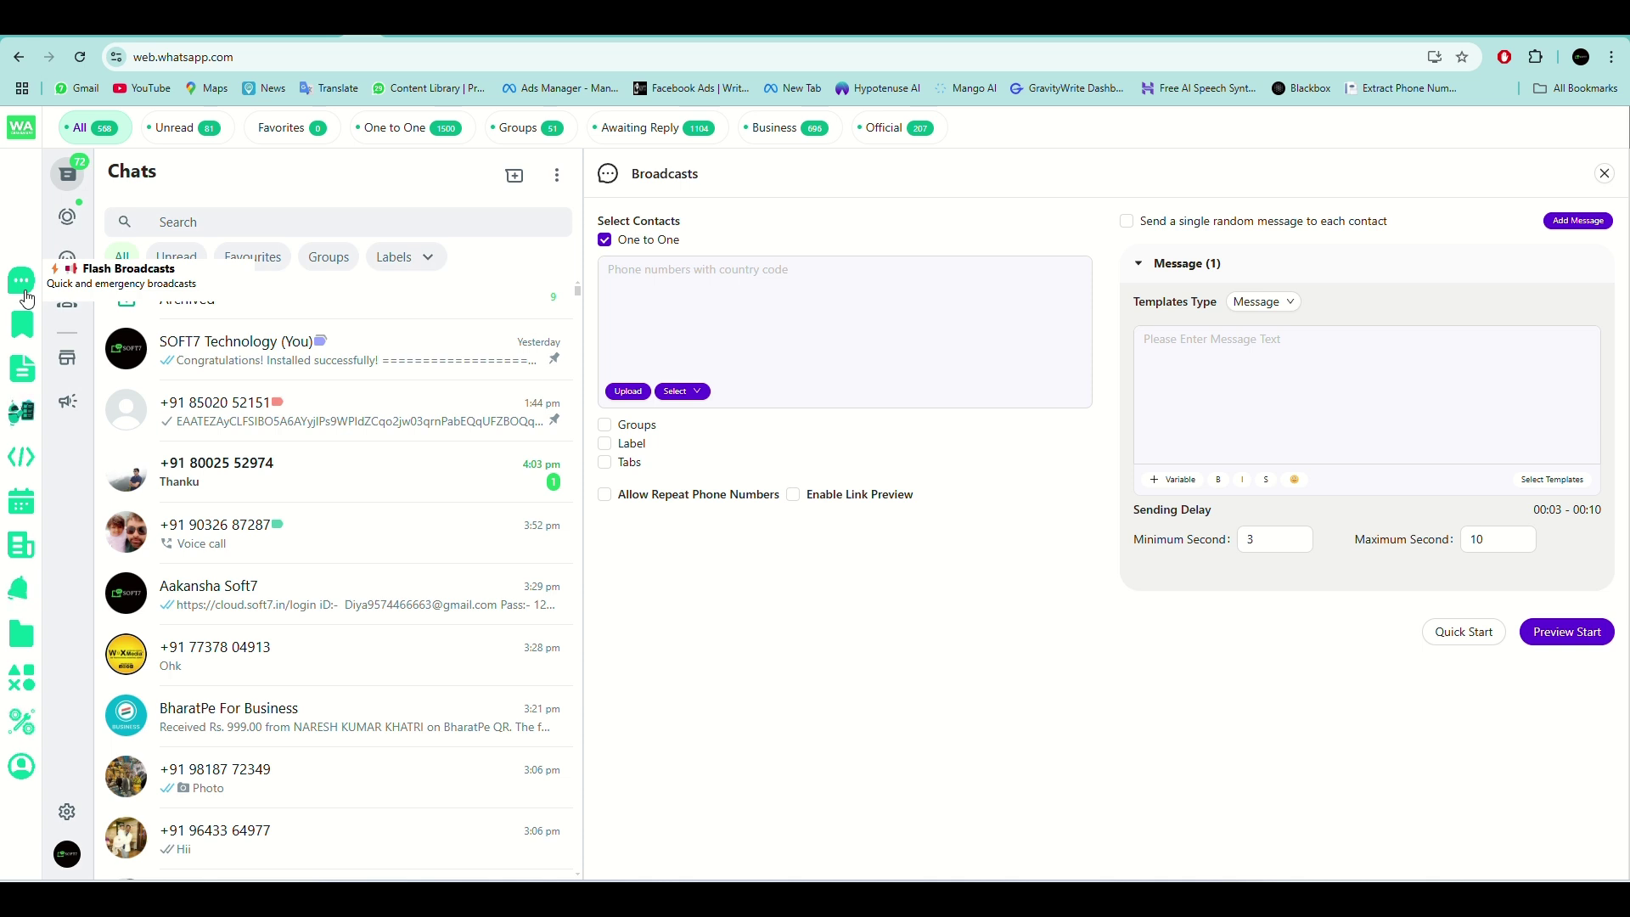
Open the Upload Contacts dialog to import recipients from a CSV, Excel or text file.
click(724, 308)
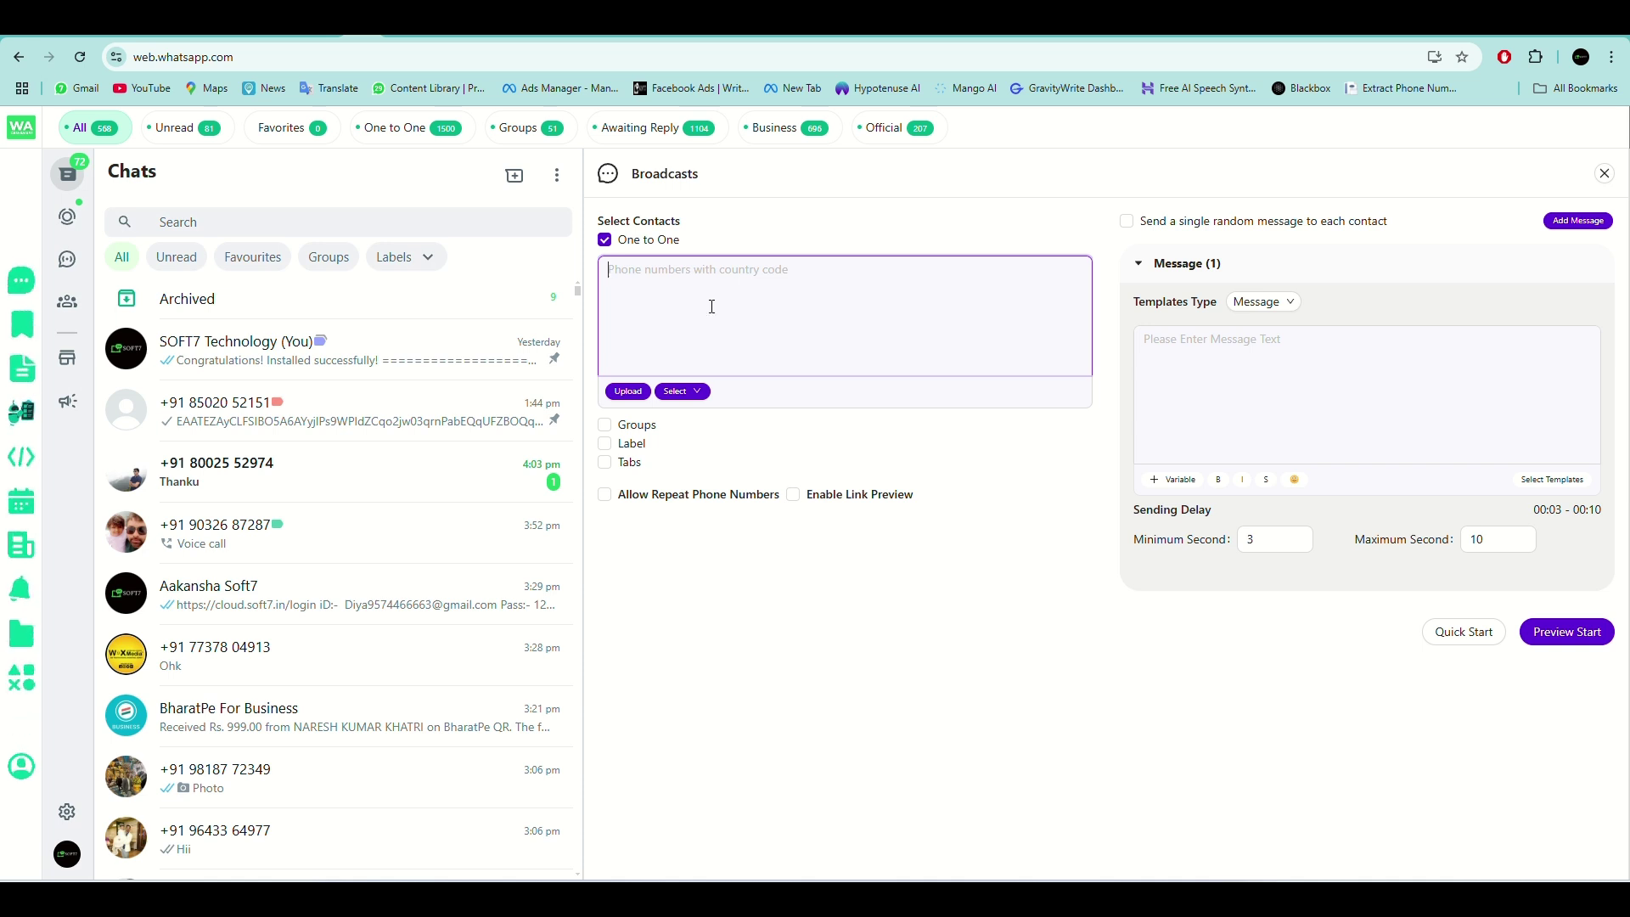
click(647, 393)
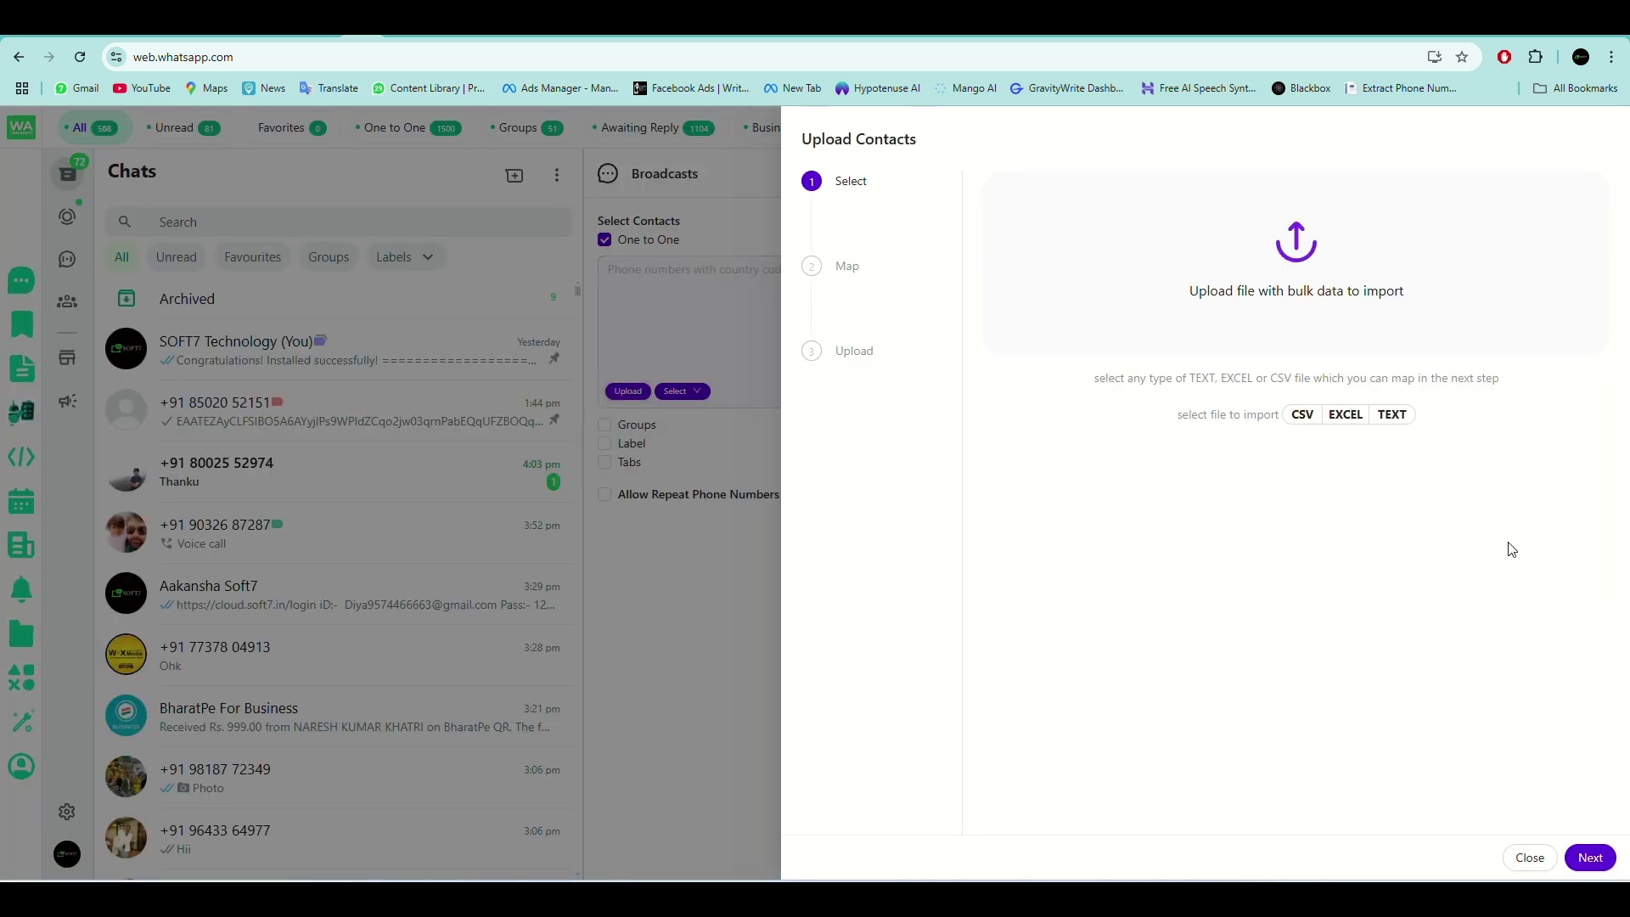
click(1529, 858)
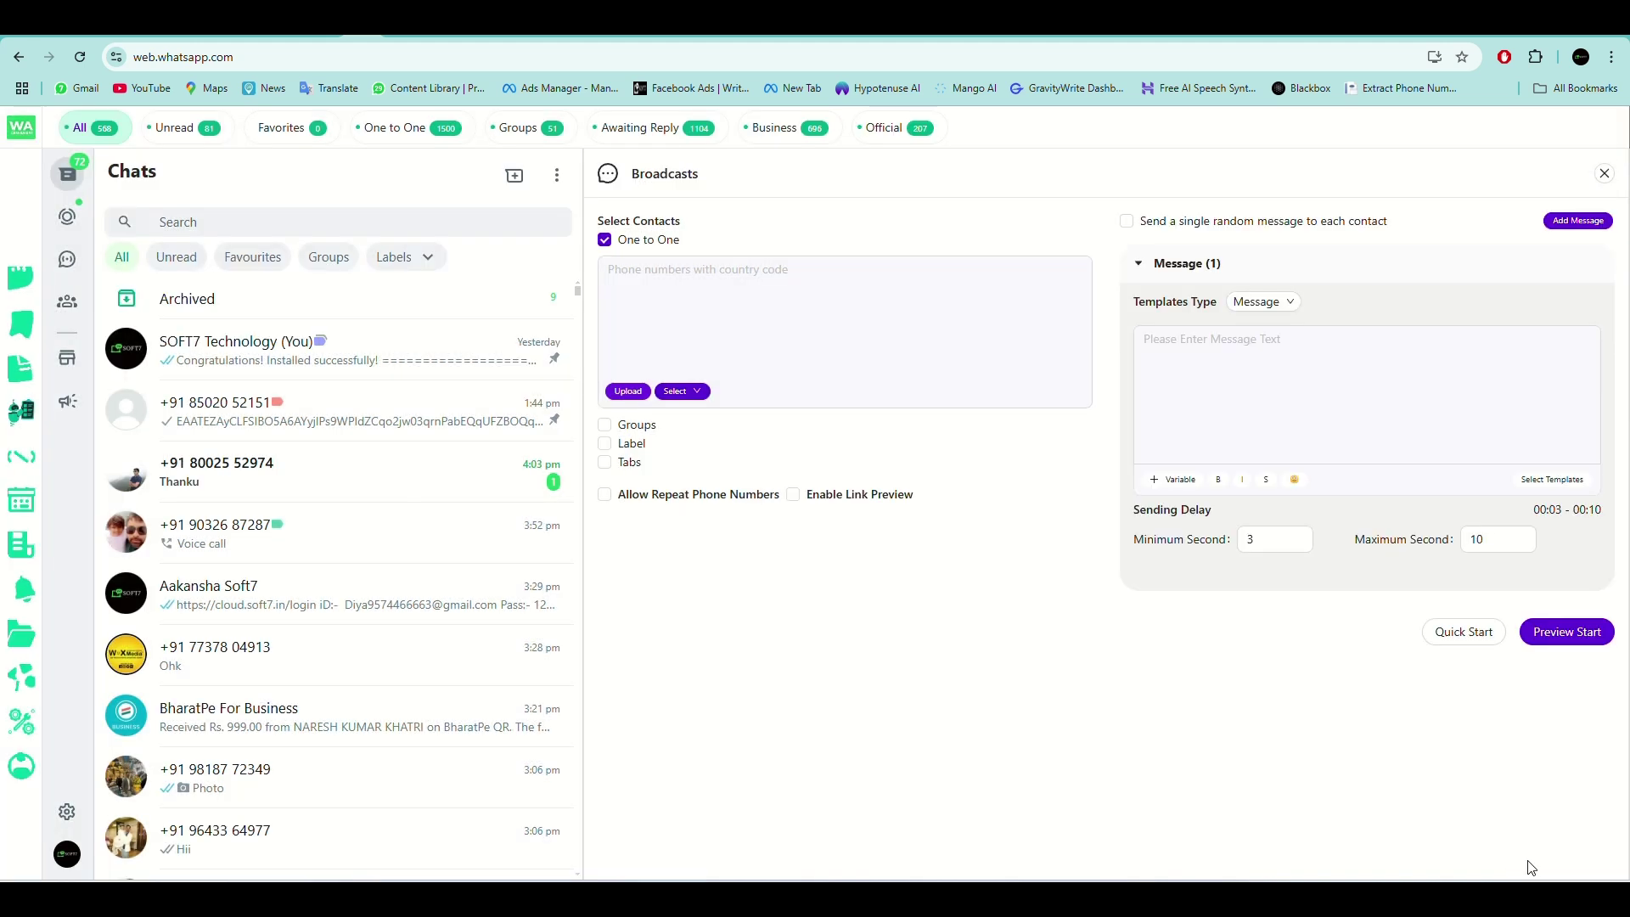
click(678, 395)
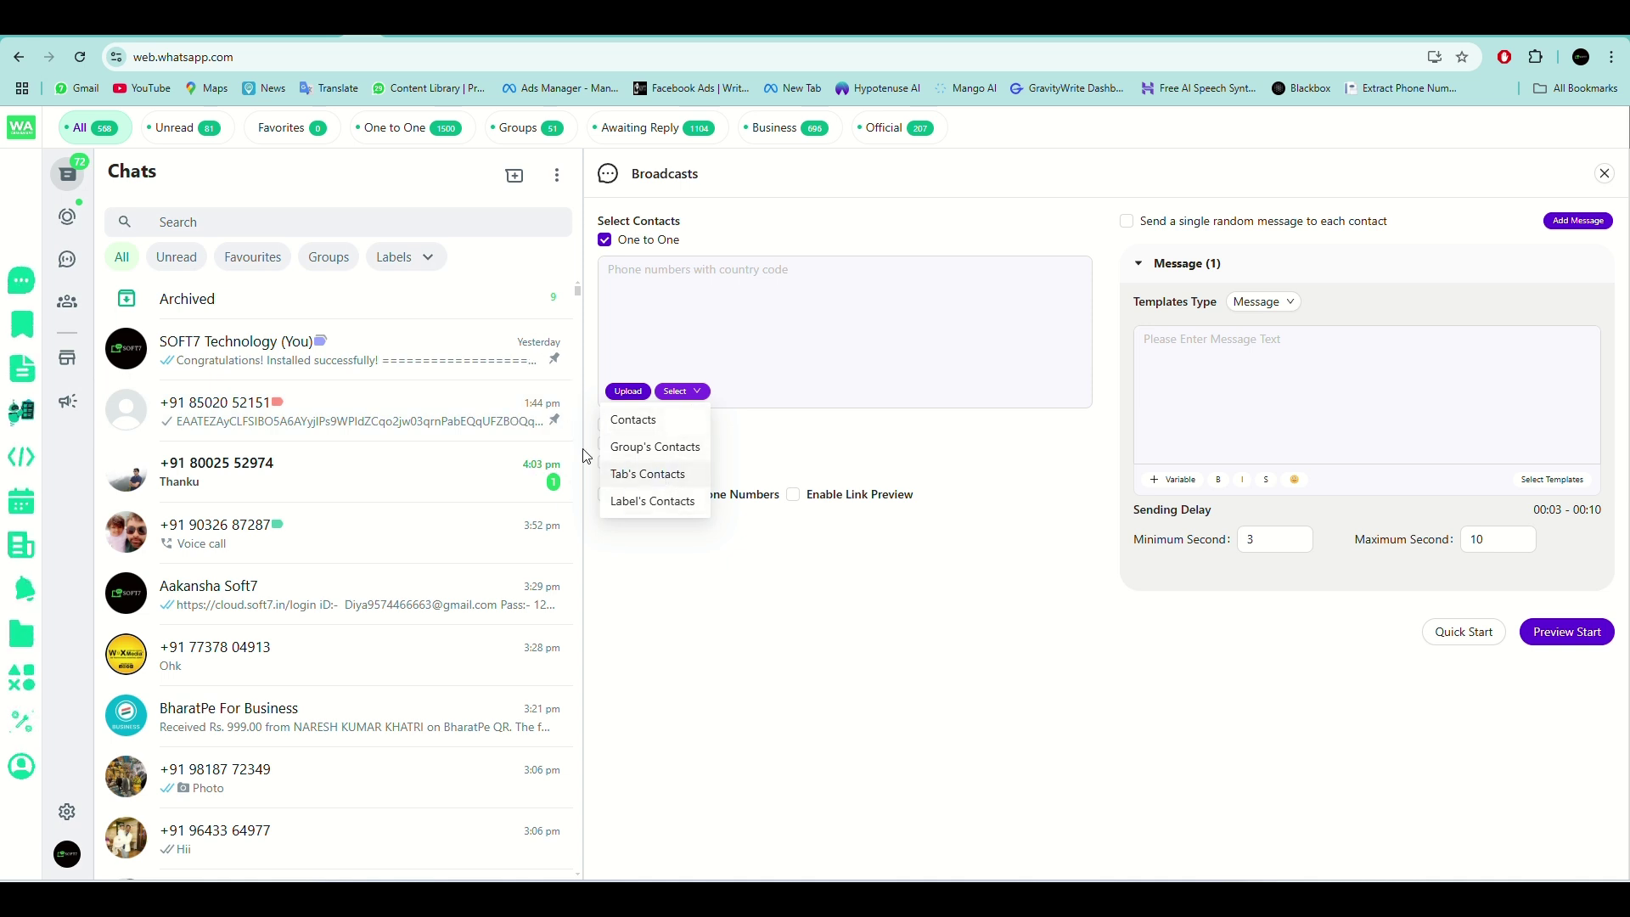
click(663, 508)
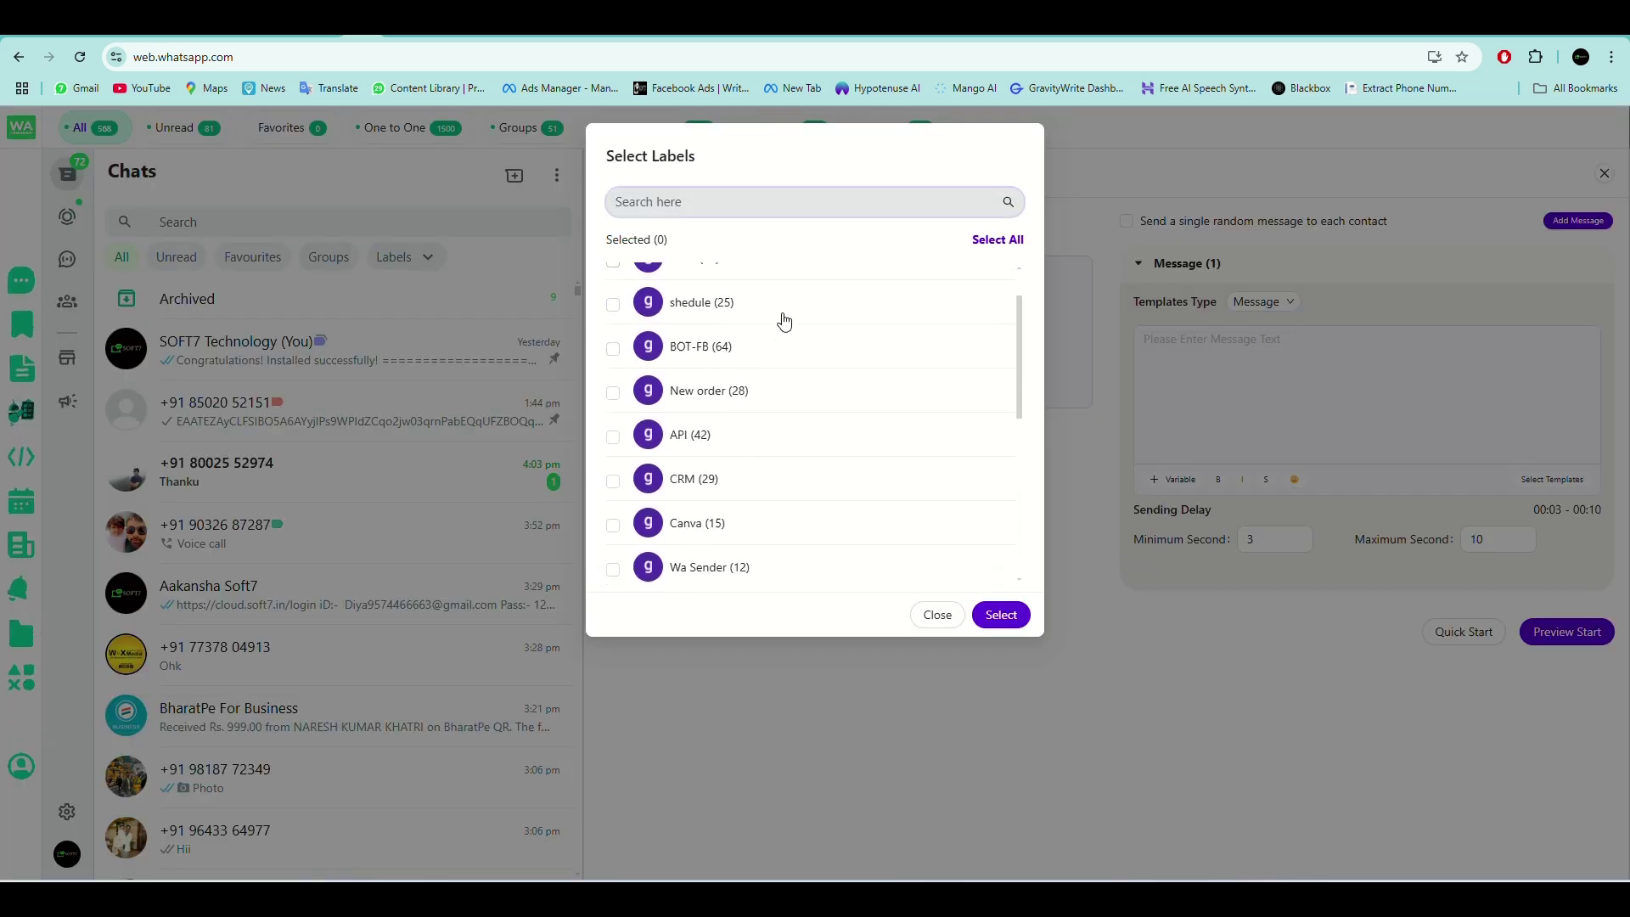
click(938, 616)
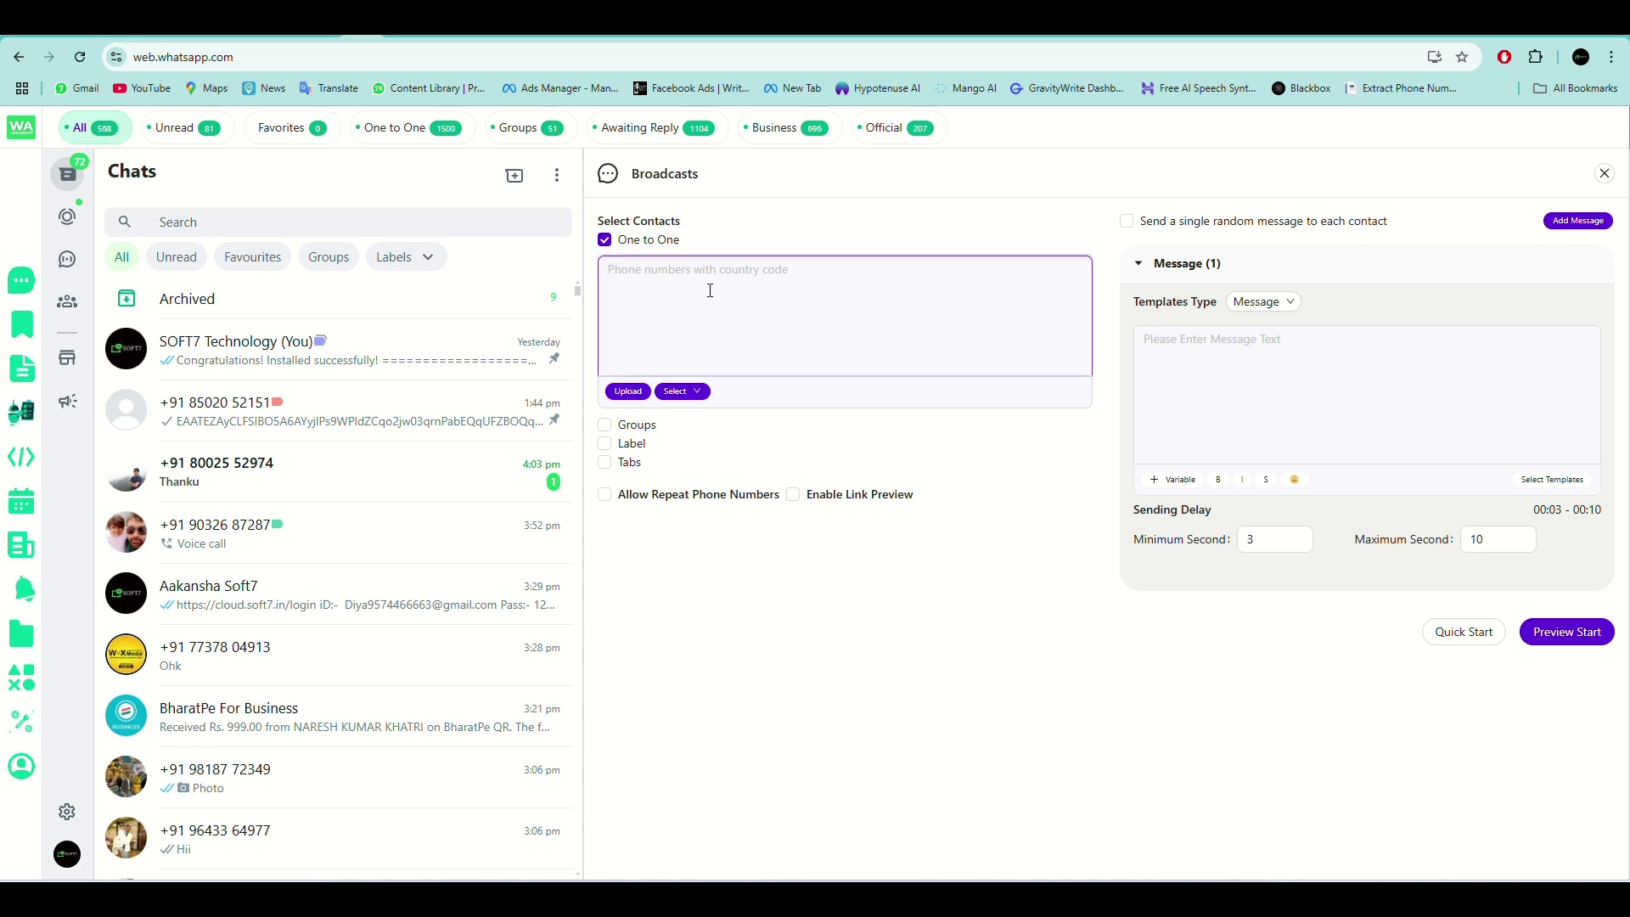
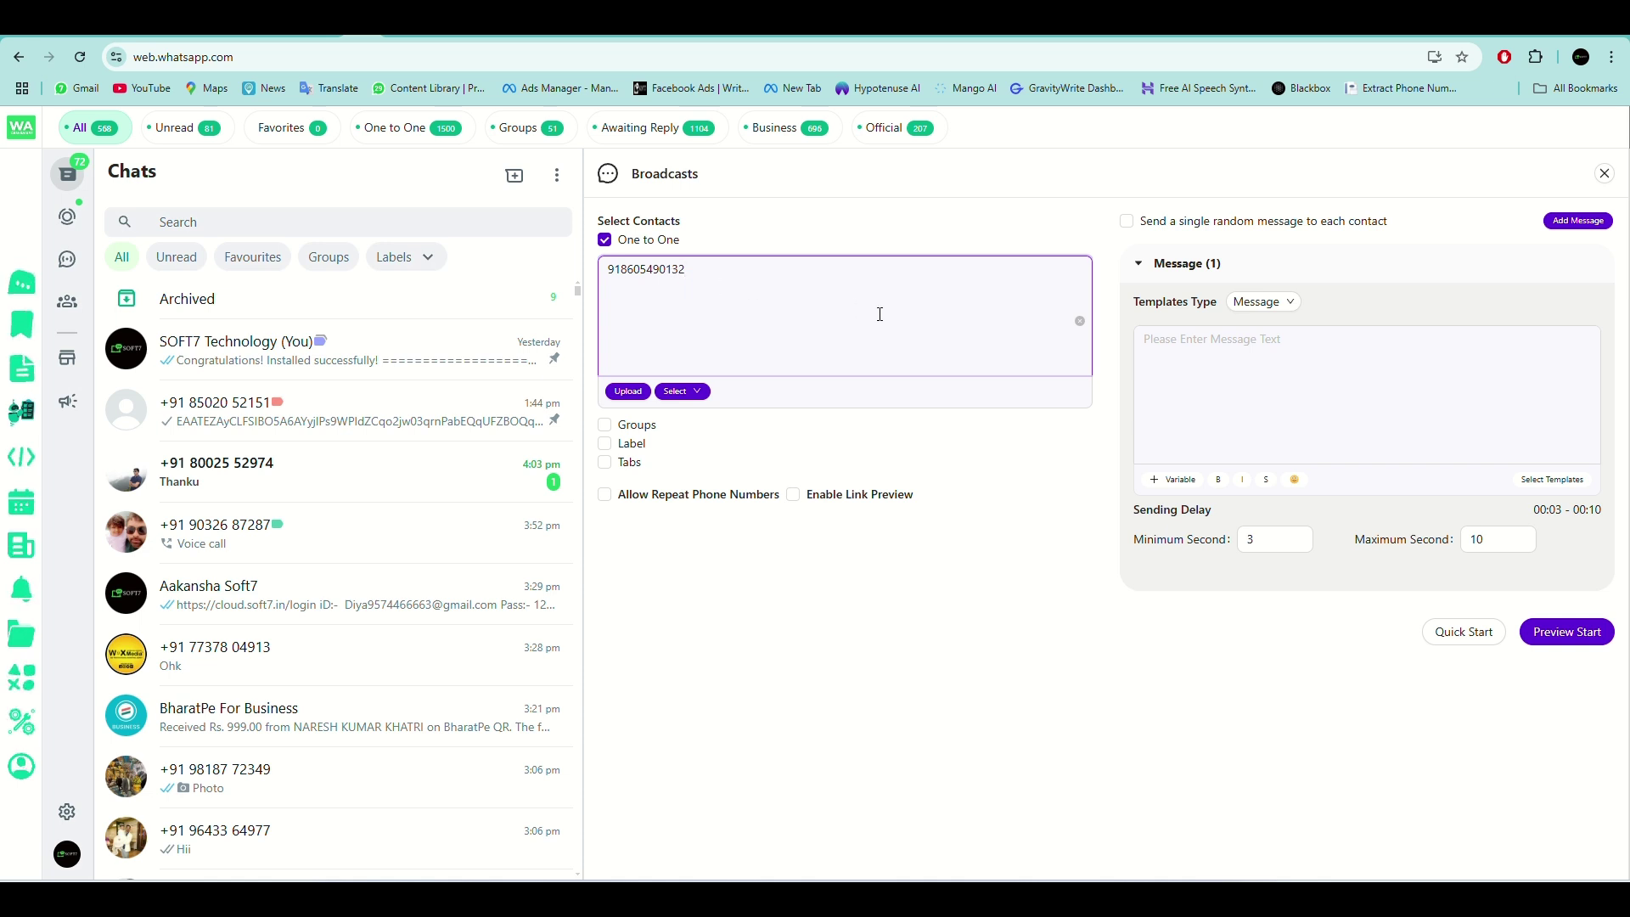
Enter the recipient's phone number with country code, then switch recipients from One to One to Groups.
click(603, 427)
click(604, 241)
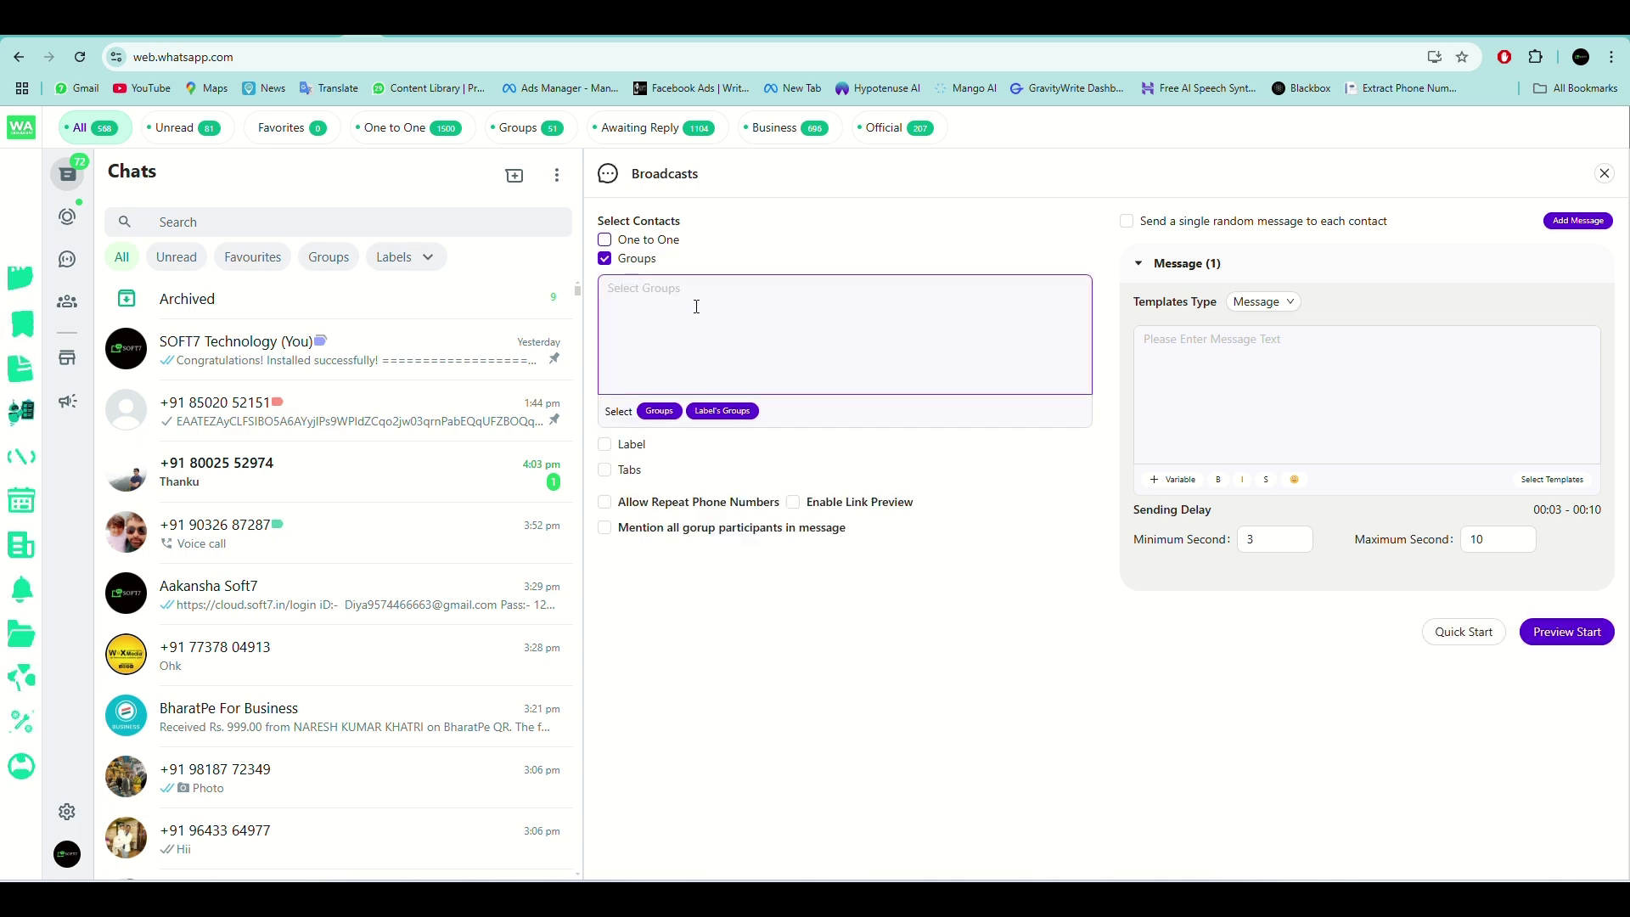
Try the empty group picker, then revert from Groups back to One to One recipients.
click(645, 281)
click(775, 354)
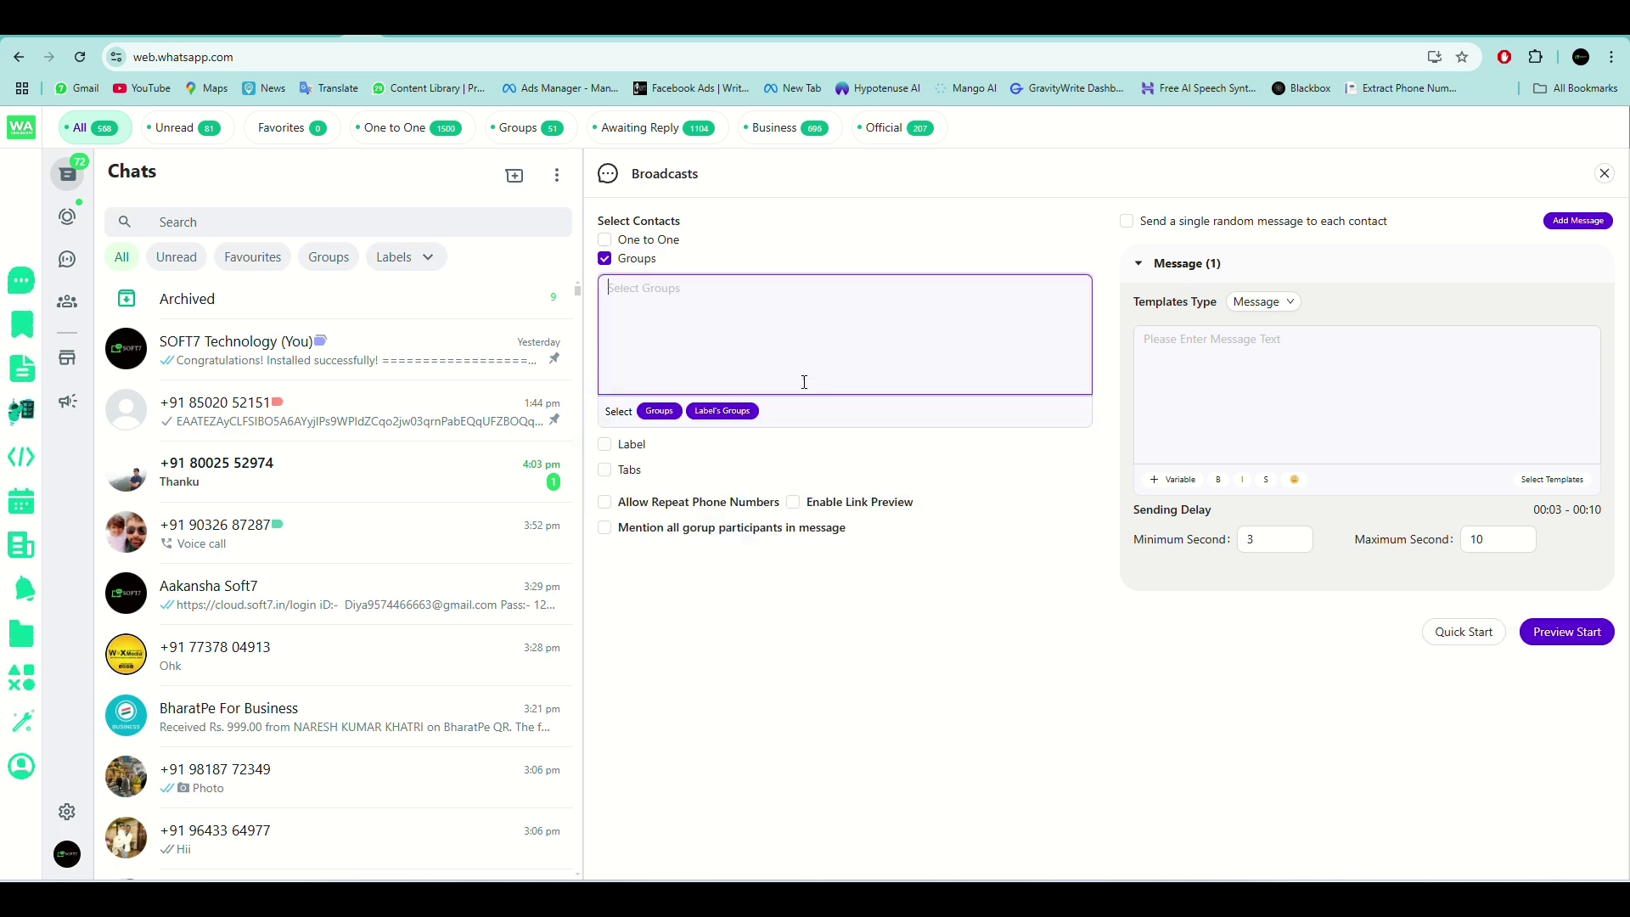
click(659, 411)
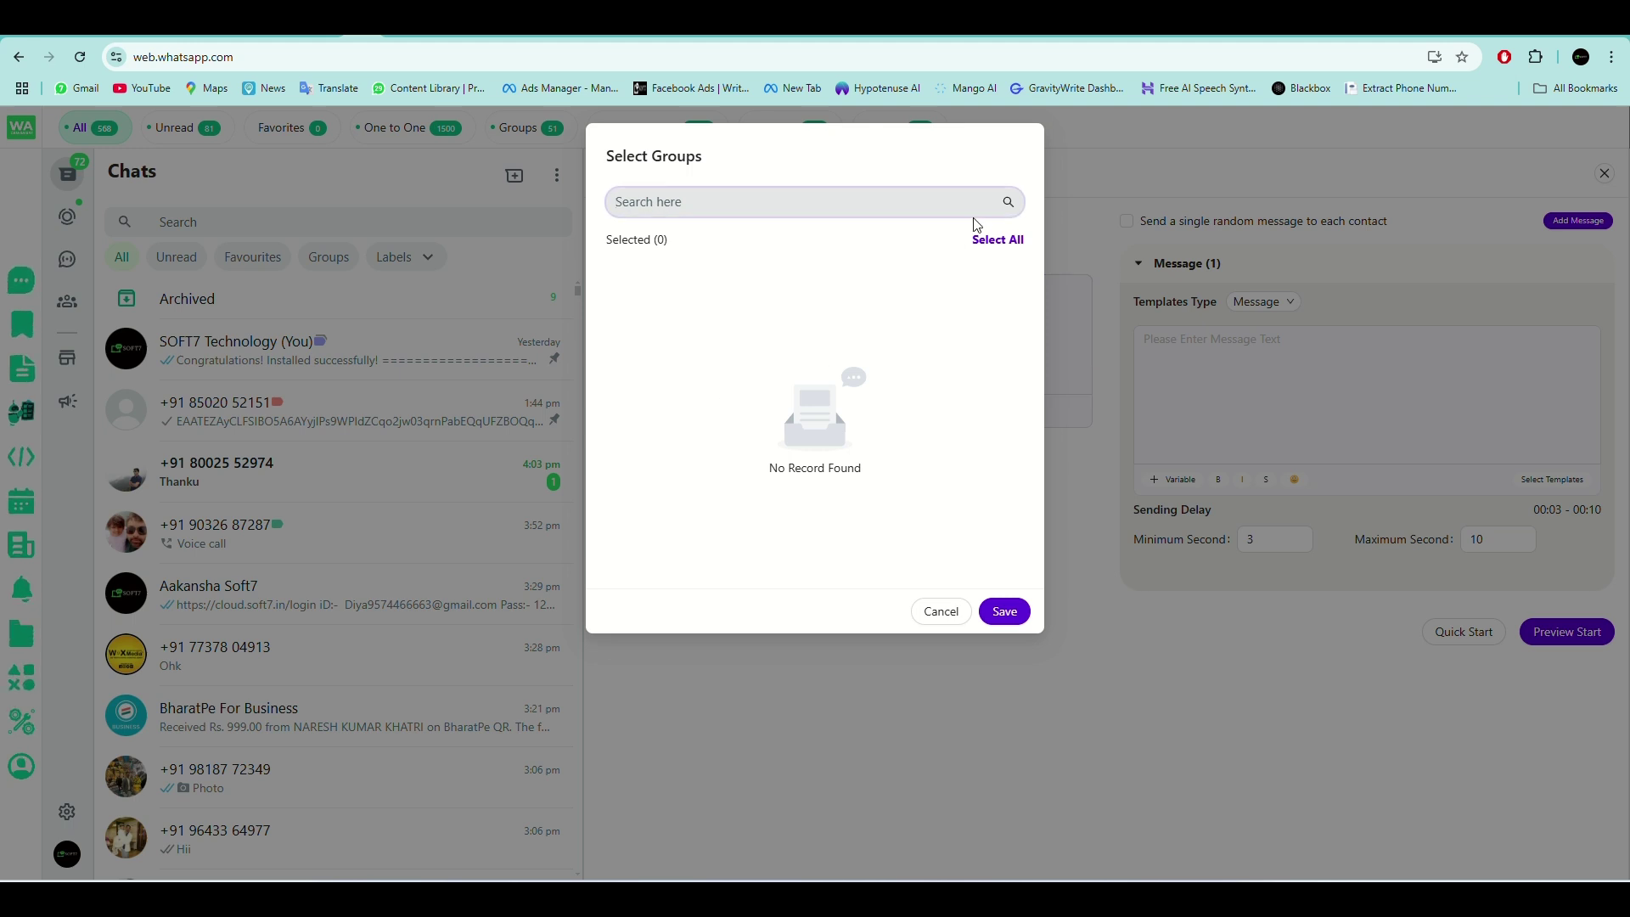
click(942, 612)
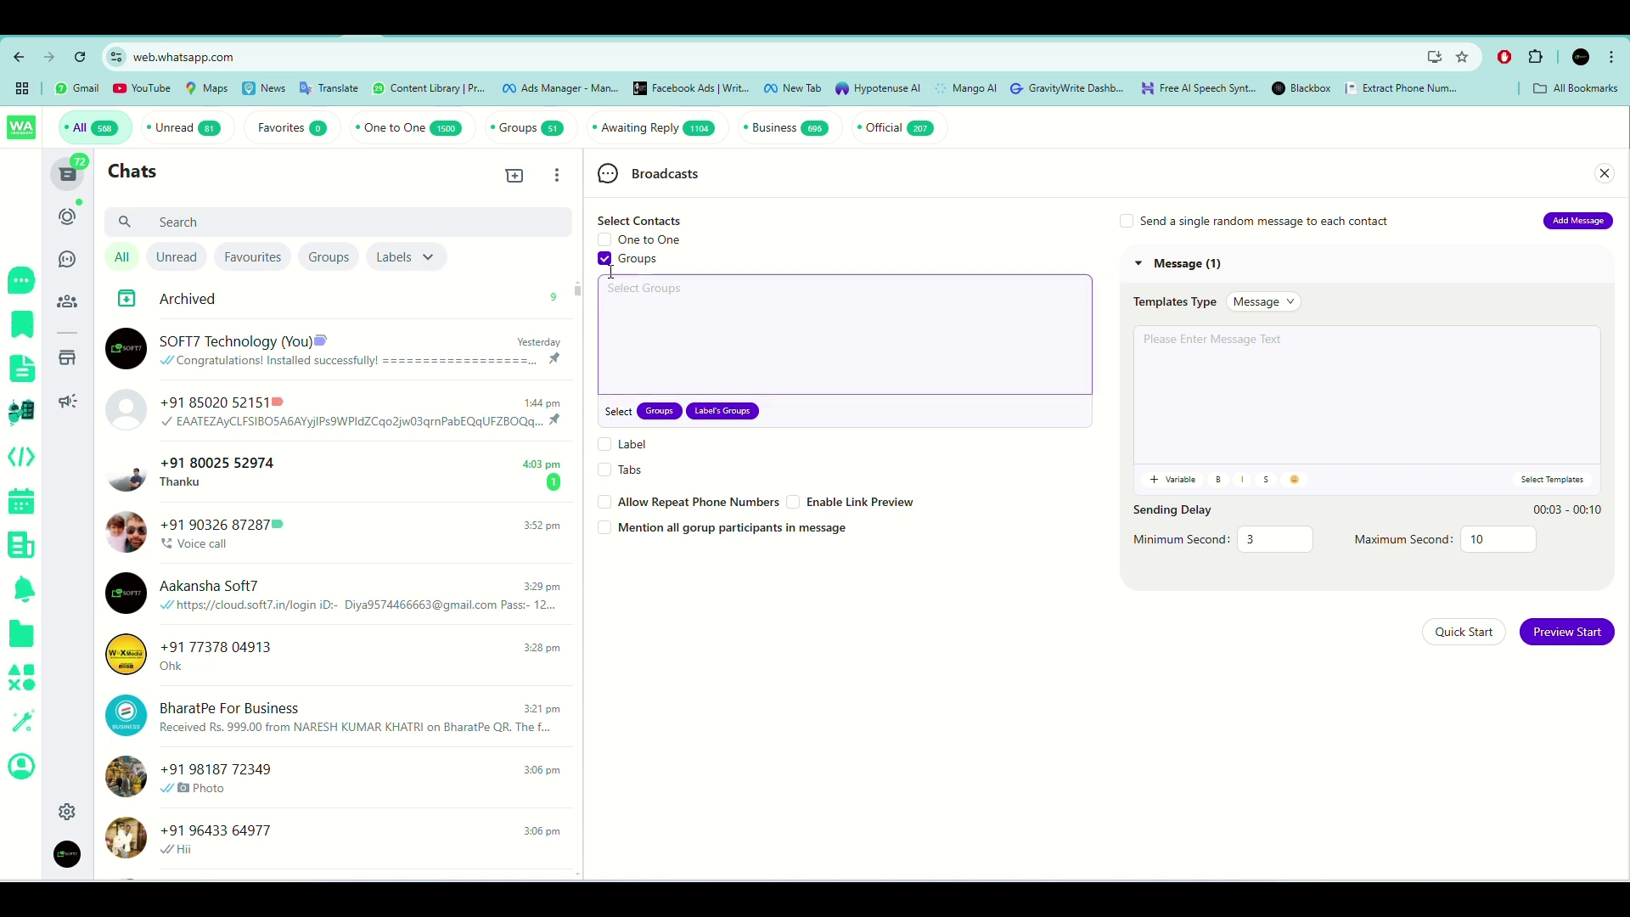
click(605, 255)
click(606, 243)
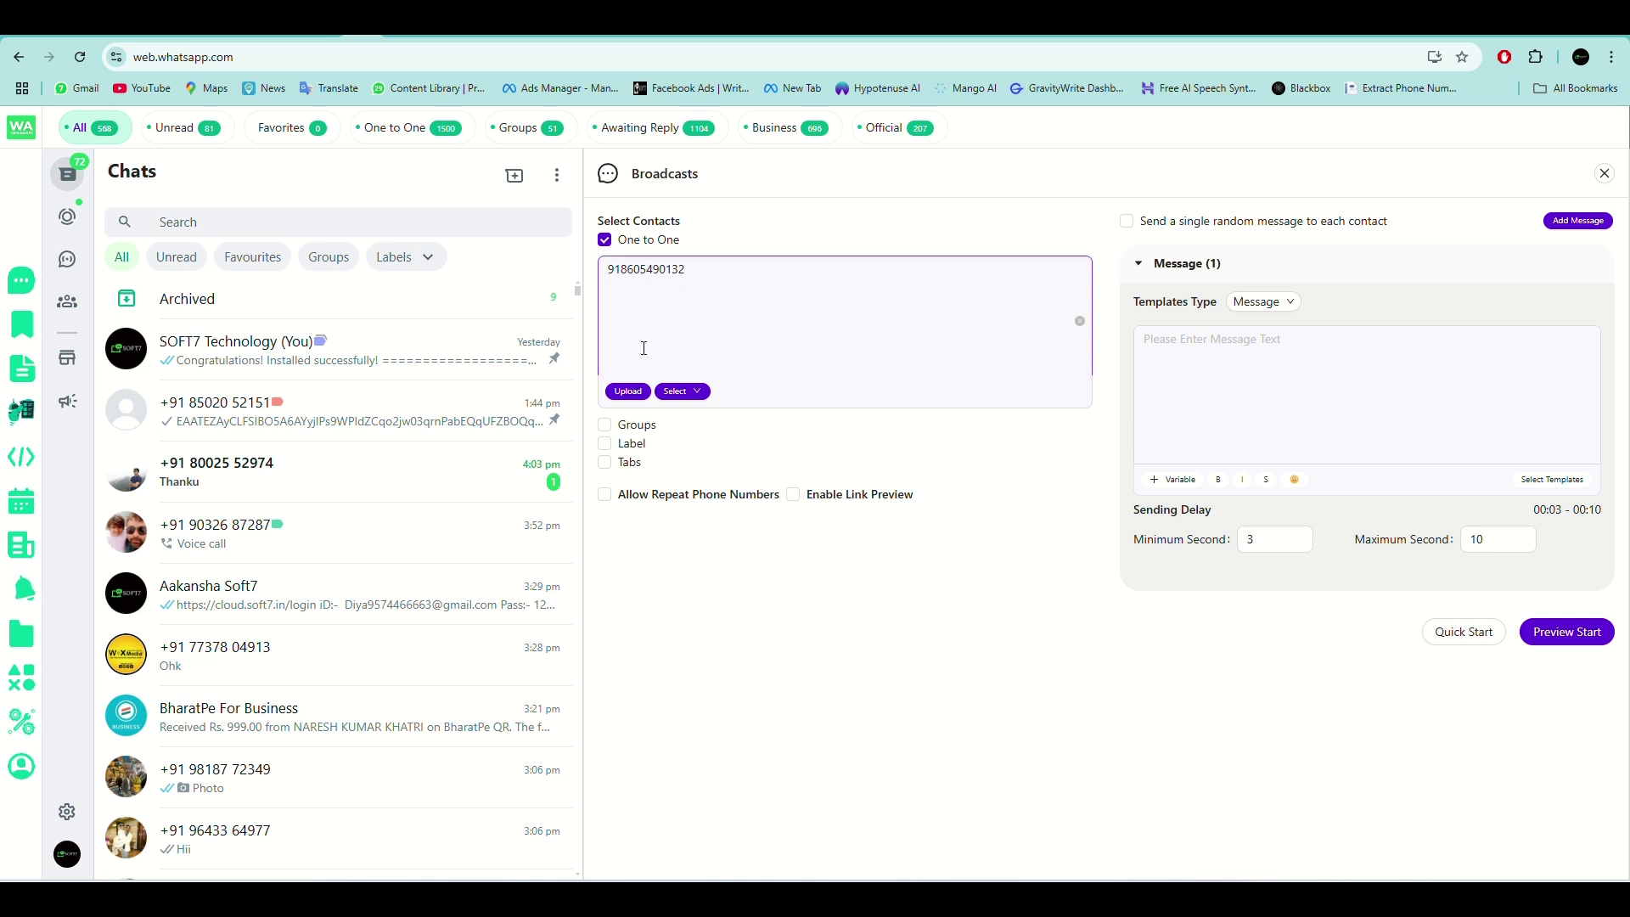
click(1243, 352)
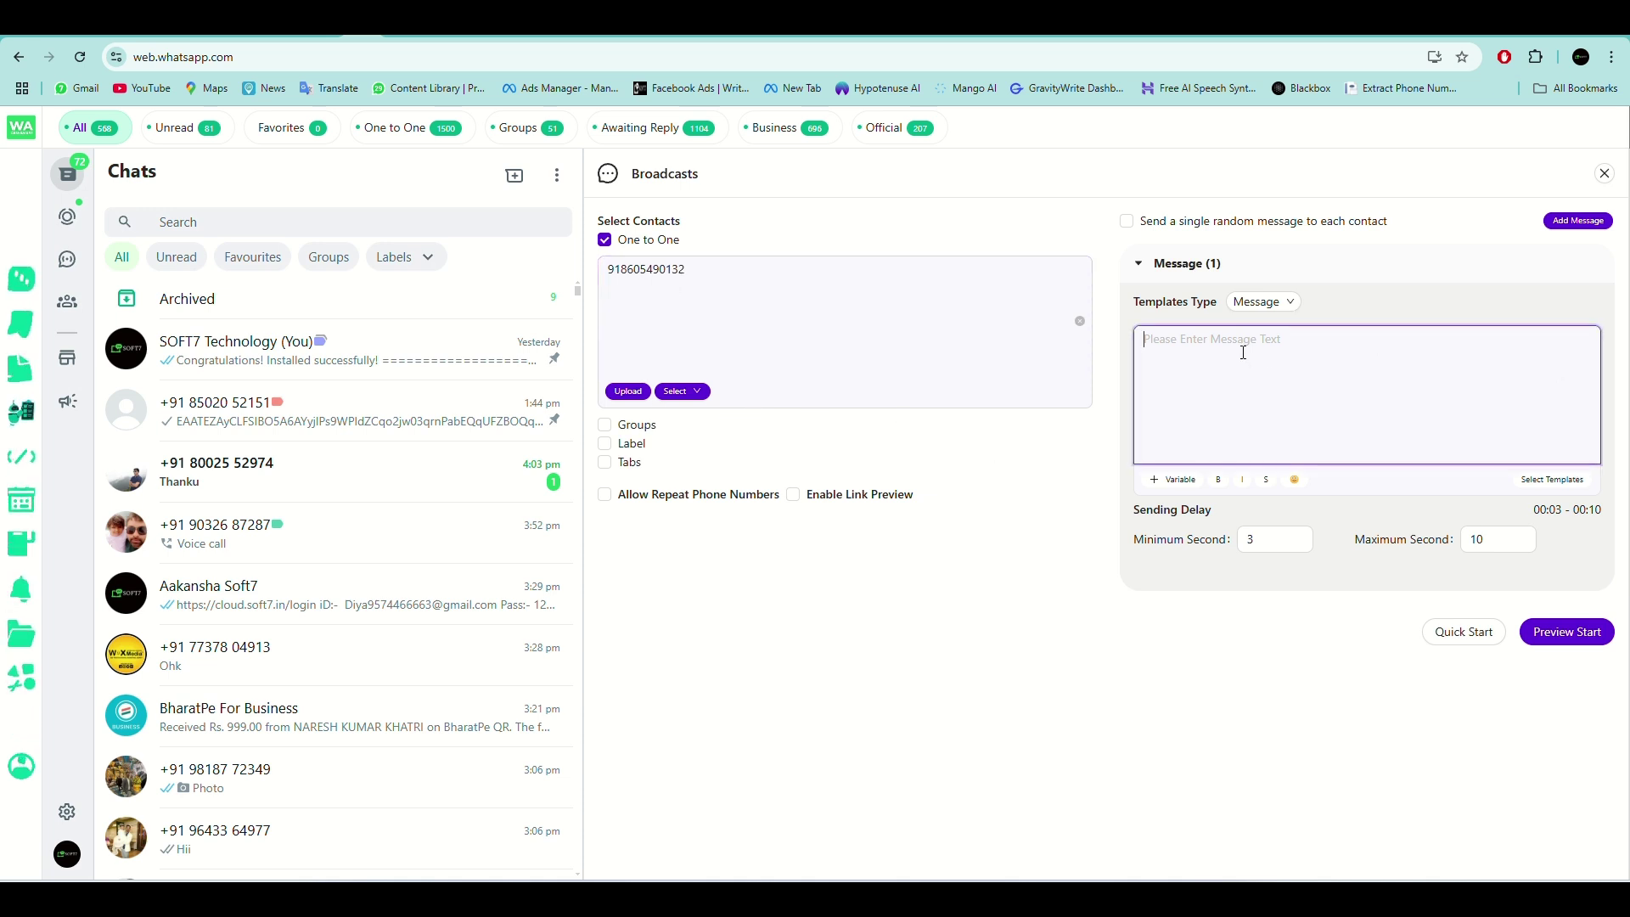
Set the Templates Type to Message + Images/Videos.
click(1273, 304)
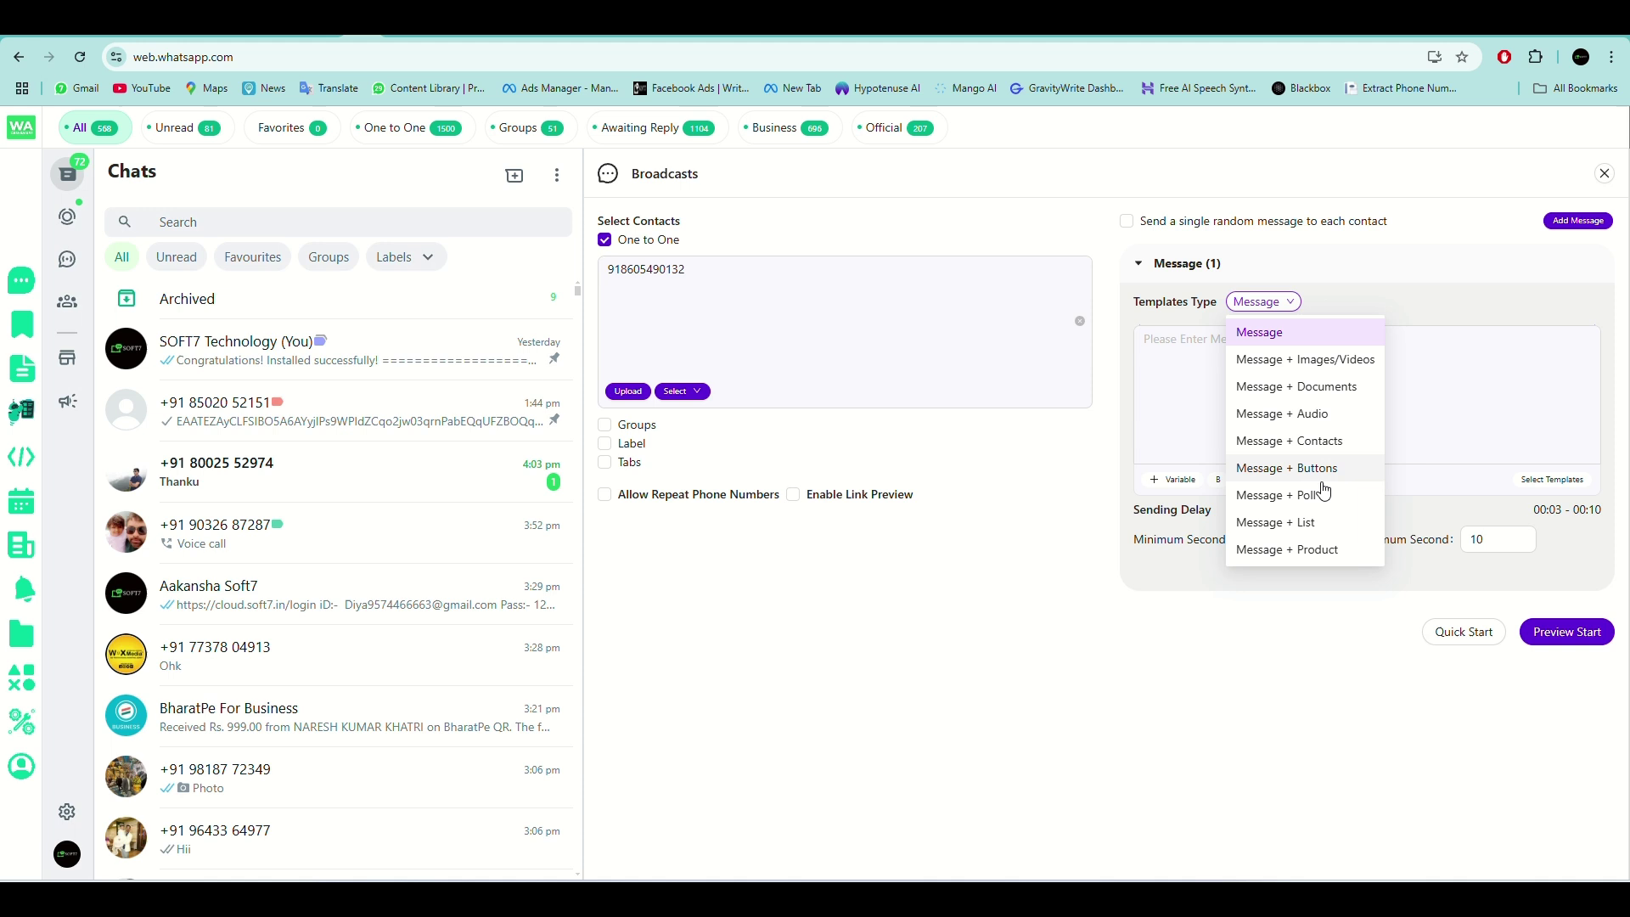
click(1265, 332)
click(1299, 333)
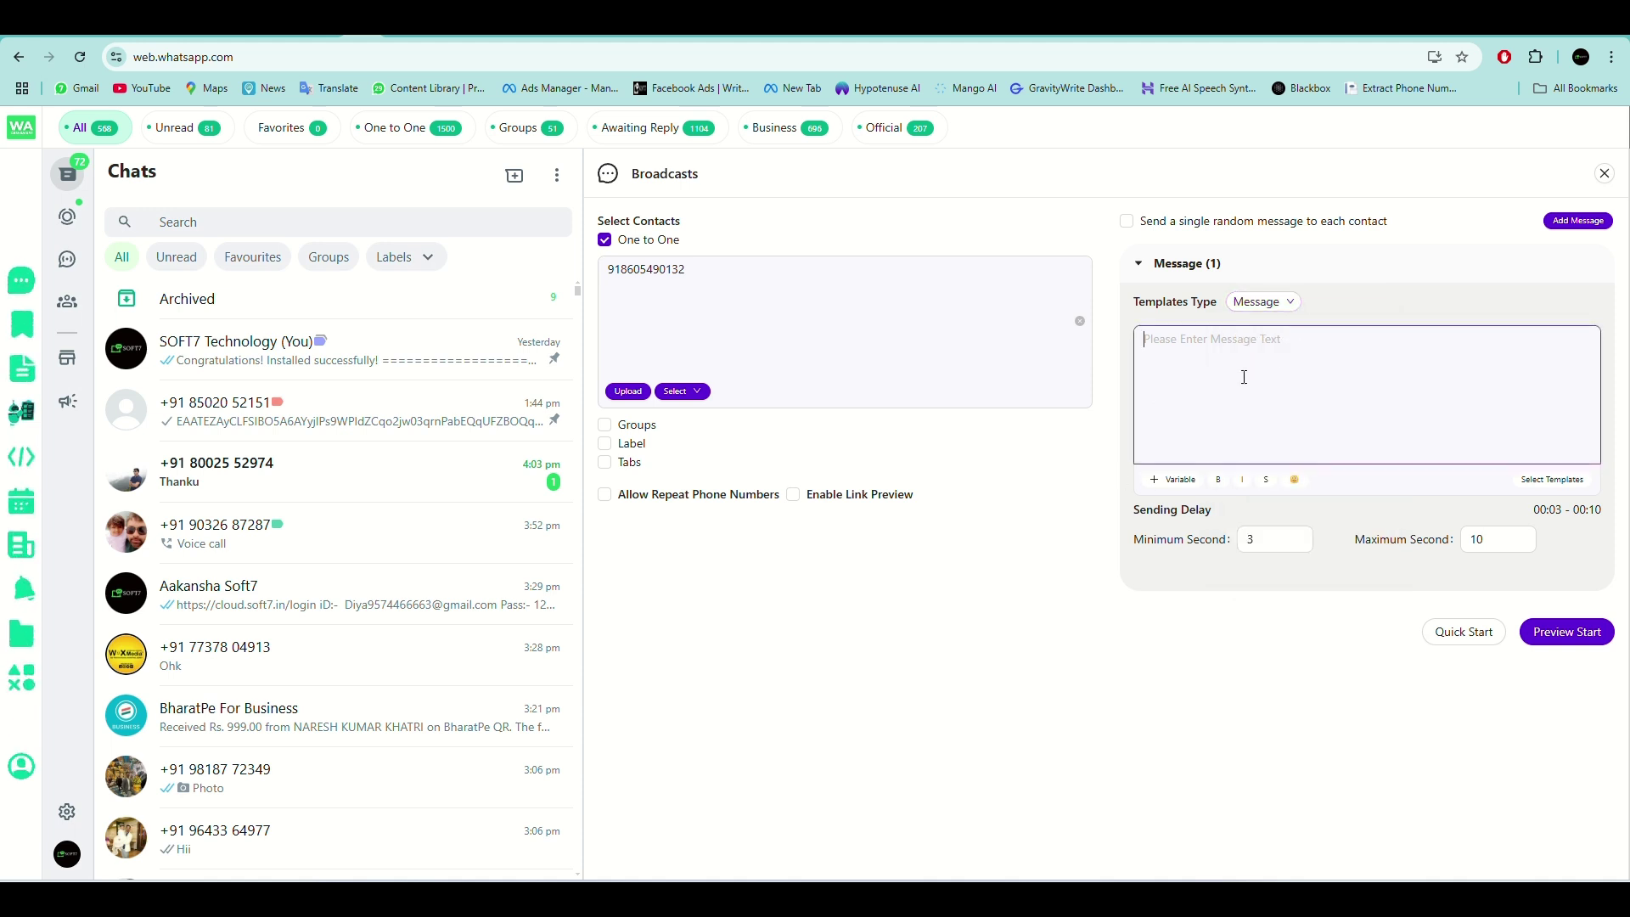
click(1263, 303)
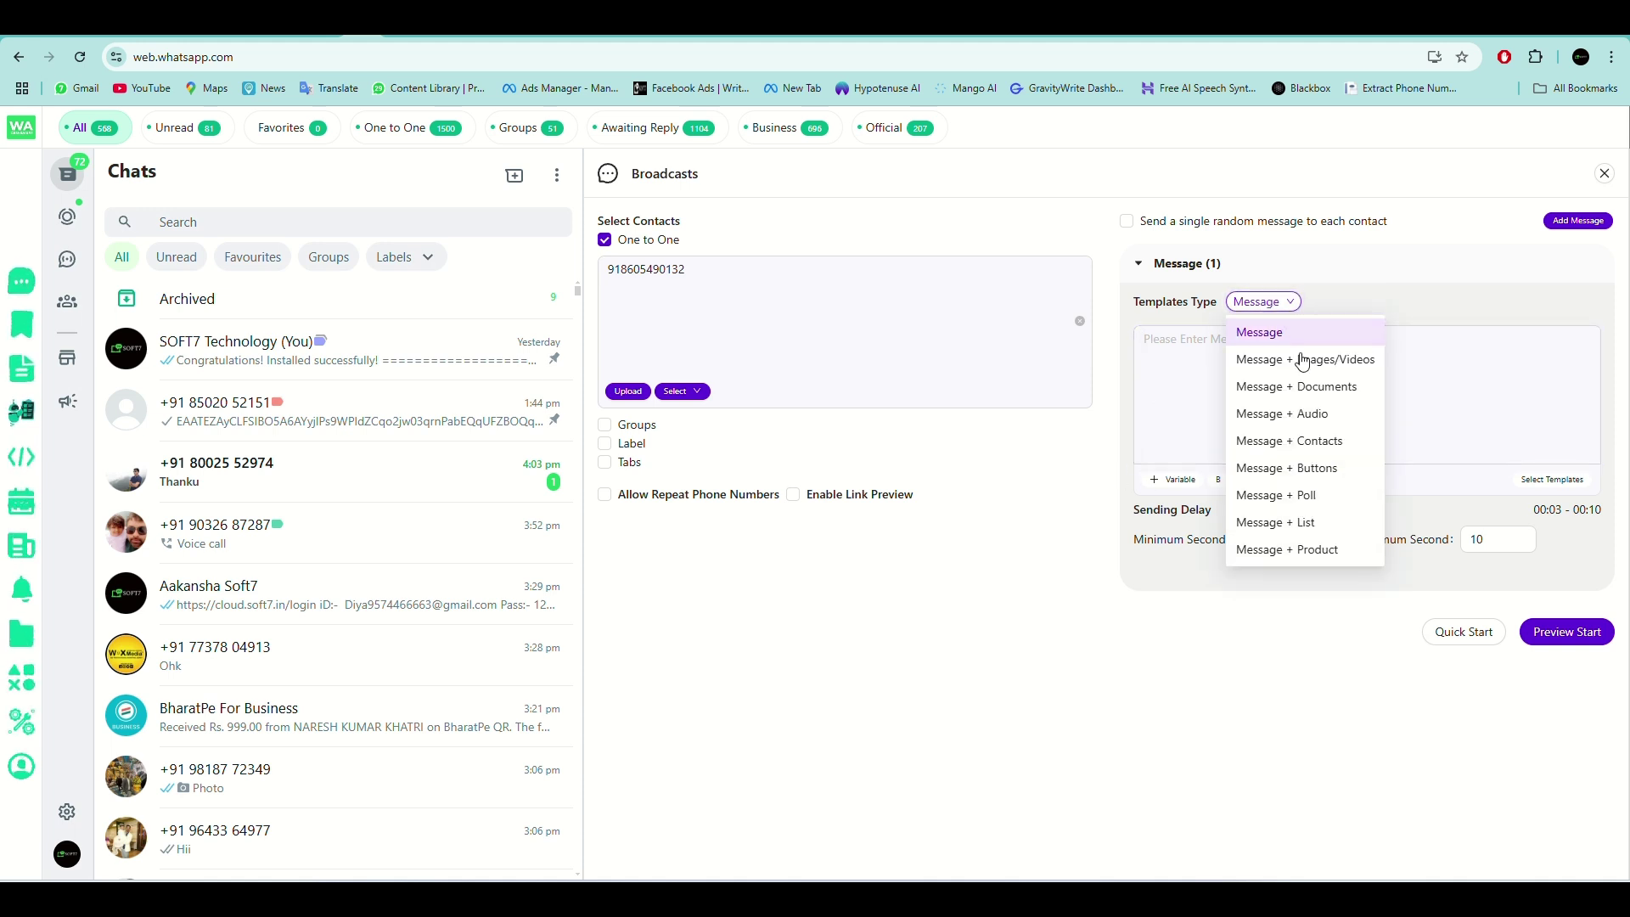
click(1296, 361)
Type a greeting introducing the sender from SOFT7 as the broadcast message.
click(1220, 354)
text(he)
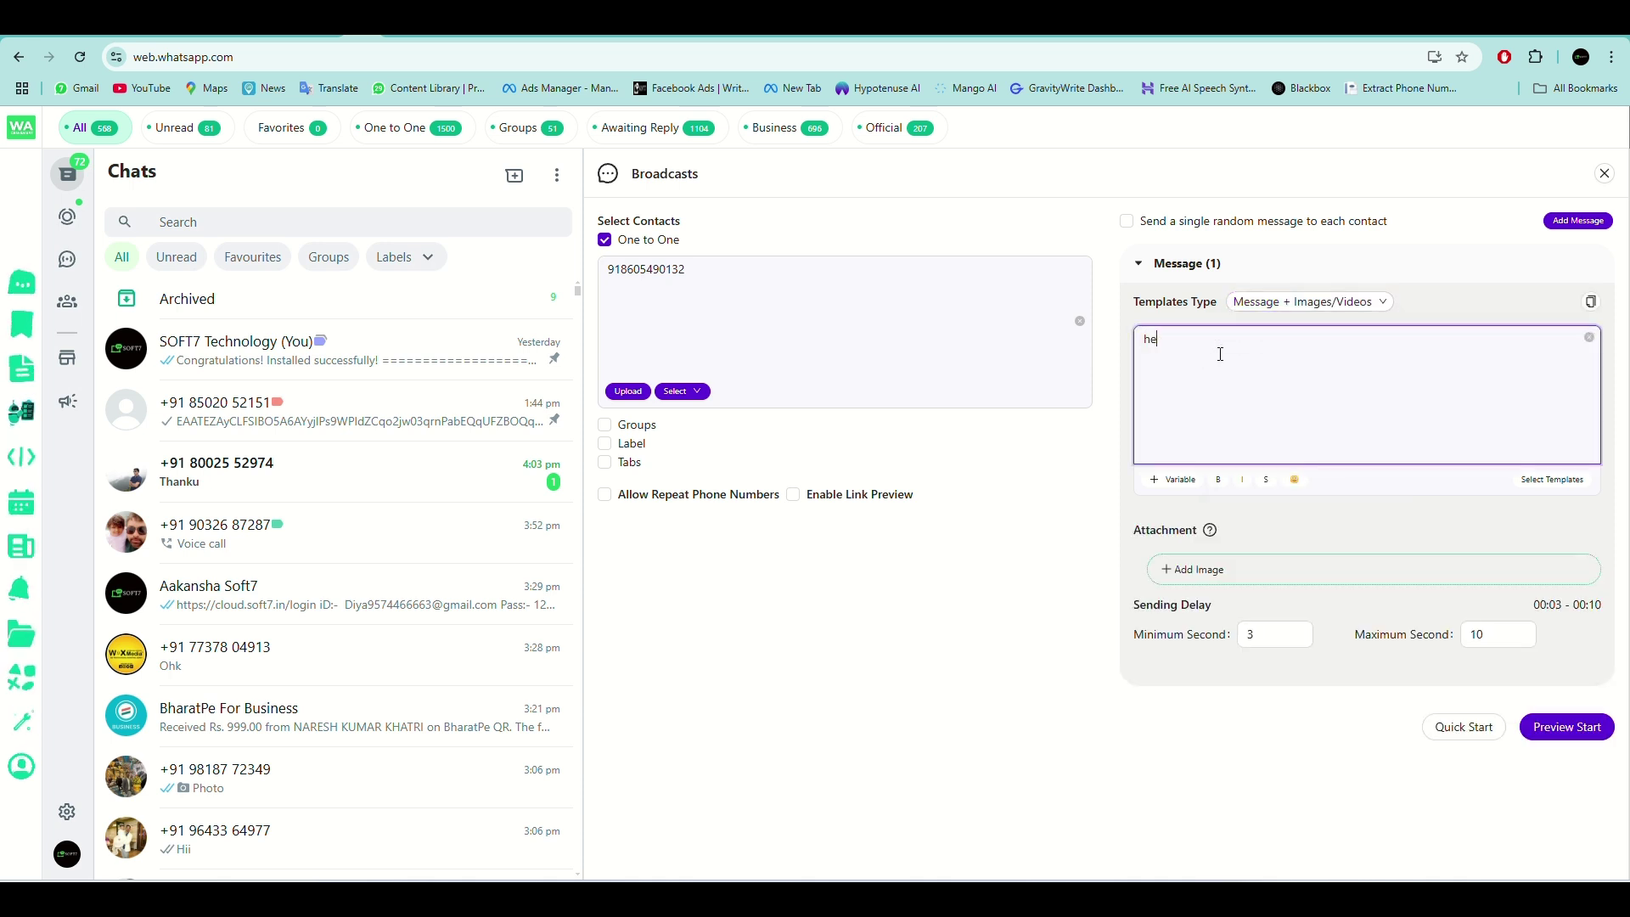
text(llo sir)
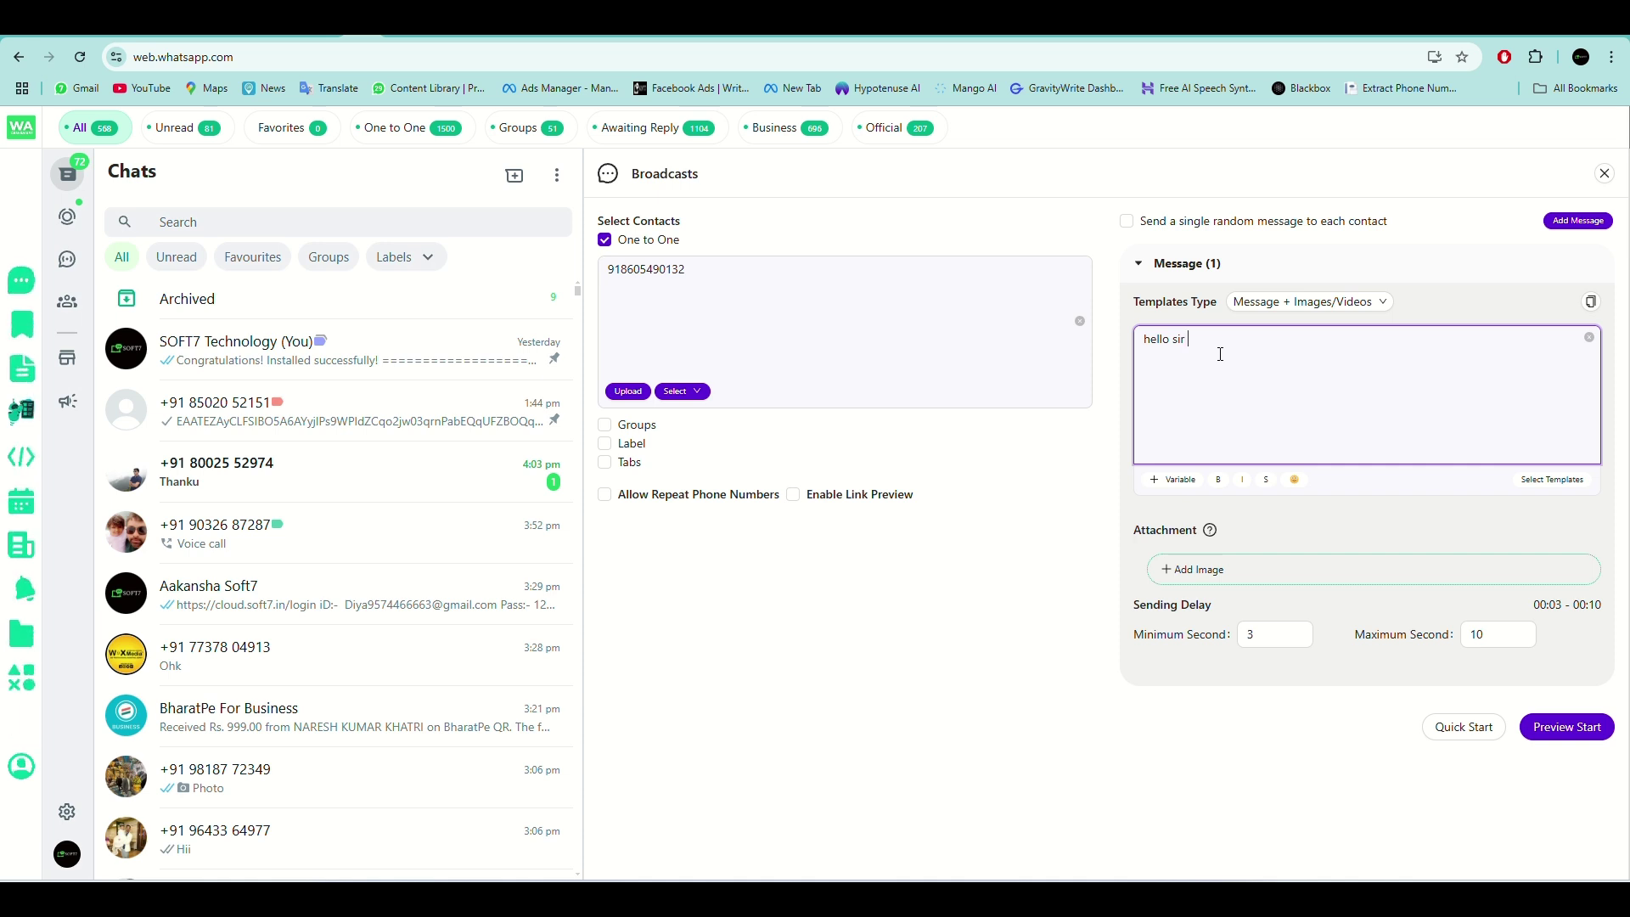
text( this tejas is)
text(from )
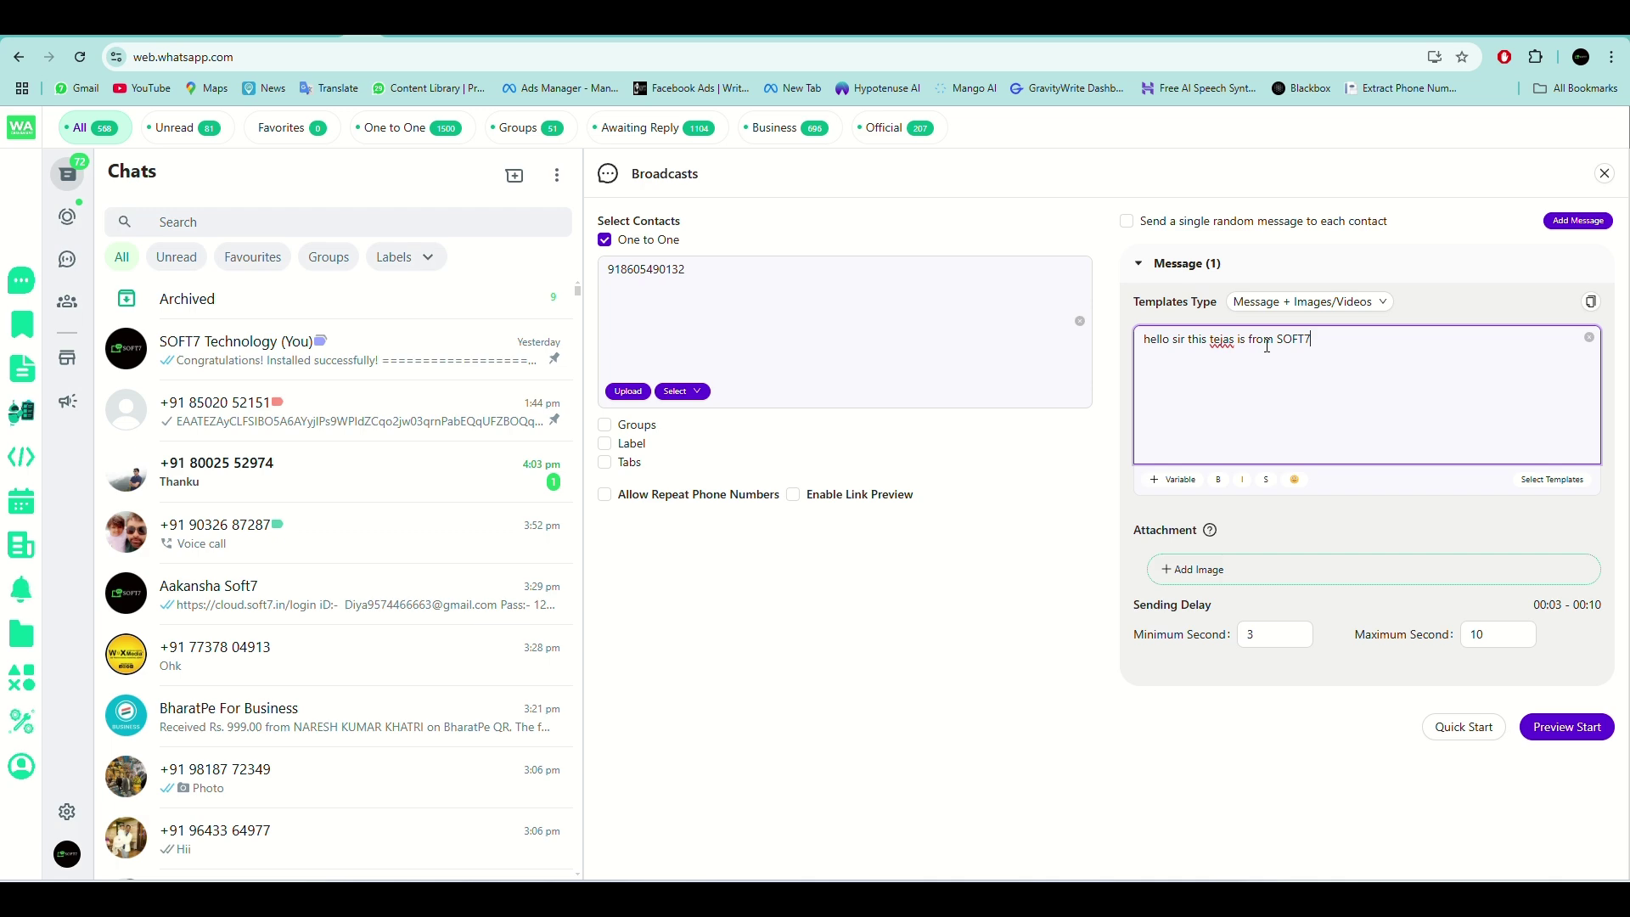
text(SOFT7)
click(1203, 582)
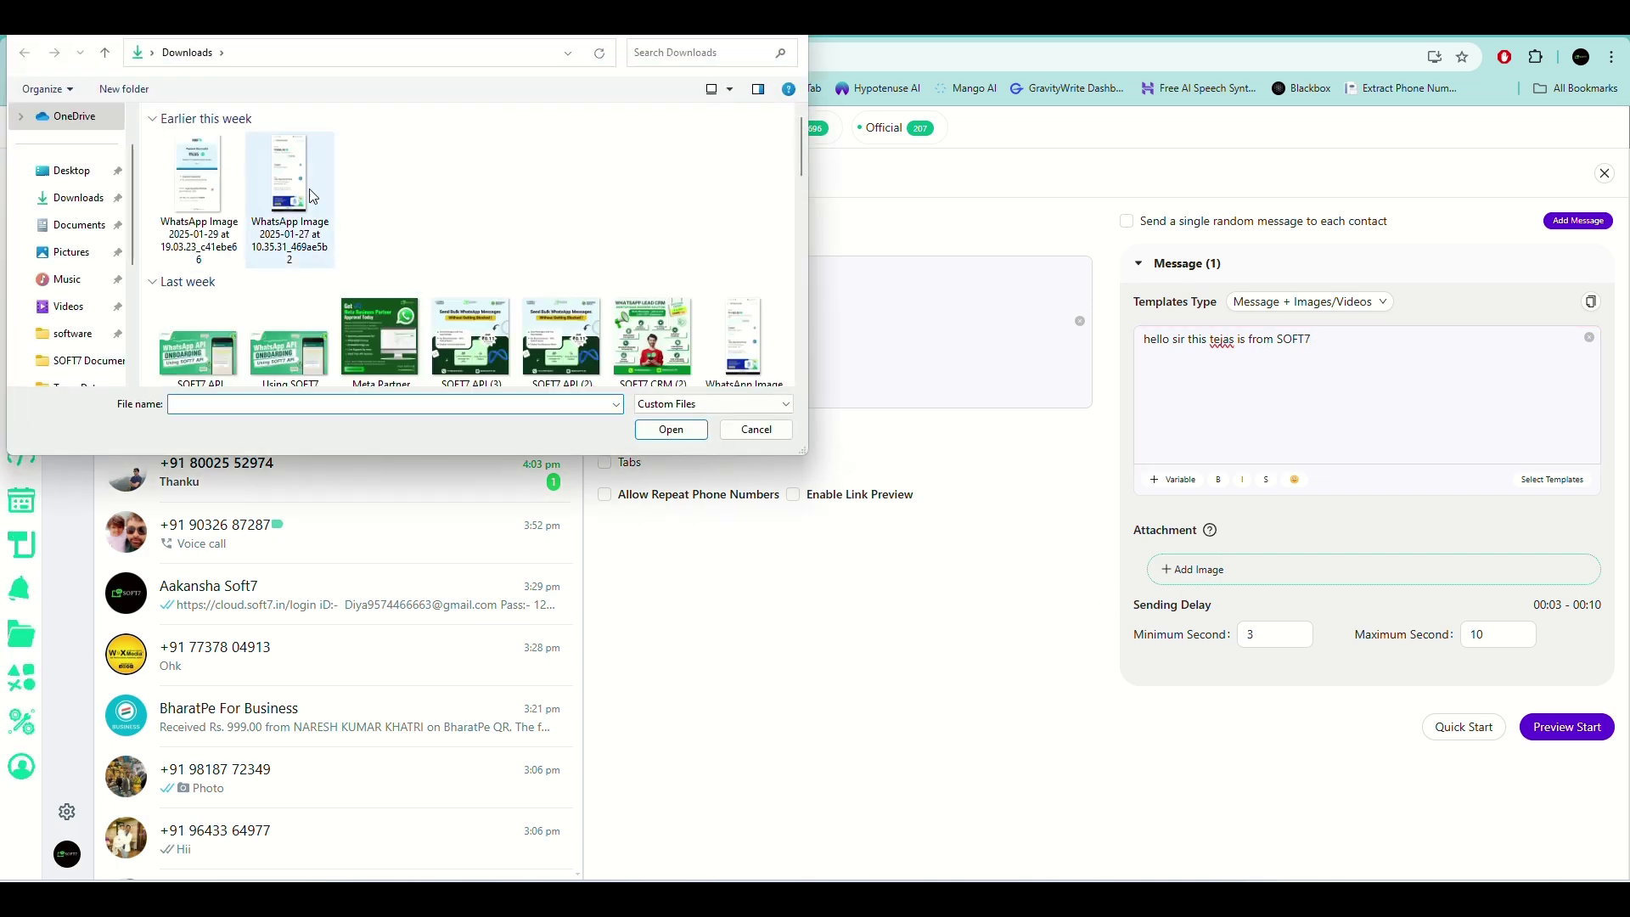
Attach the image SOFT7 CRM (2).png from Downloads to the broadcast.
scroll(326, 208, down, 2)
click(217, 217)
click(656, 185)
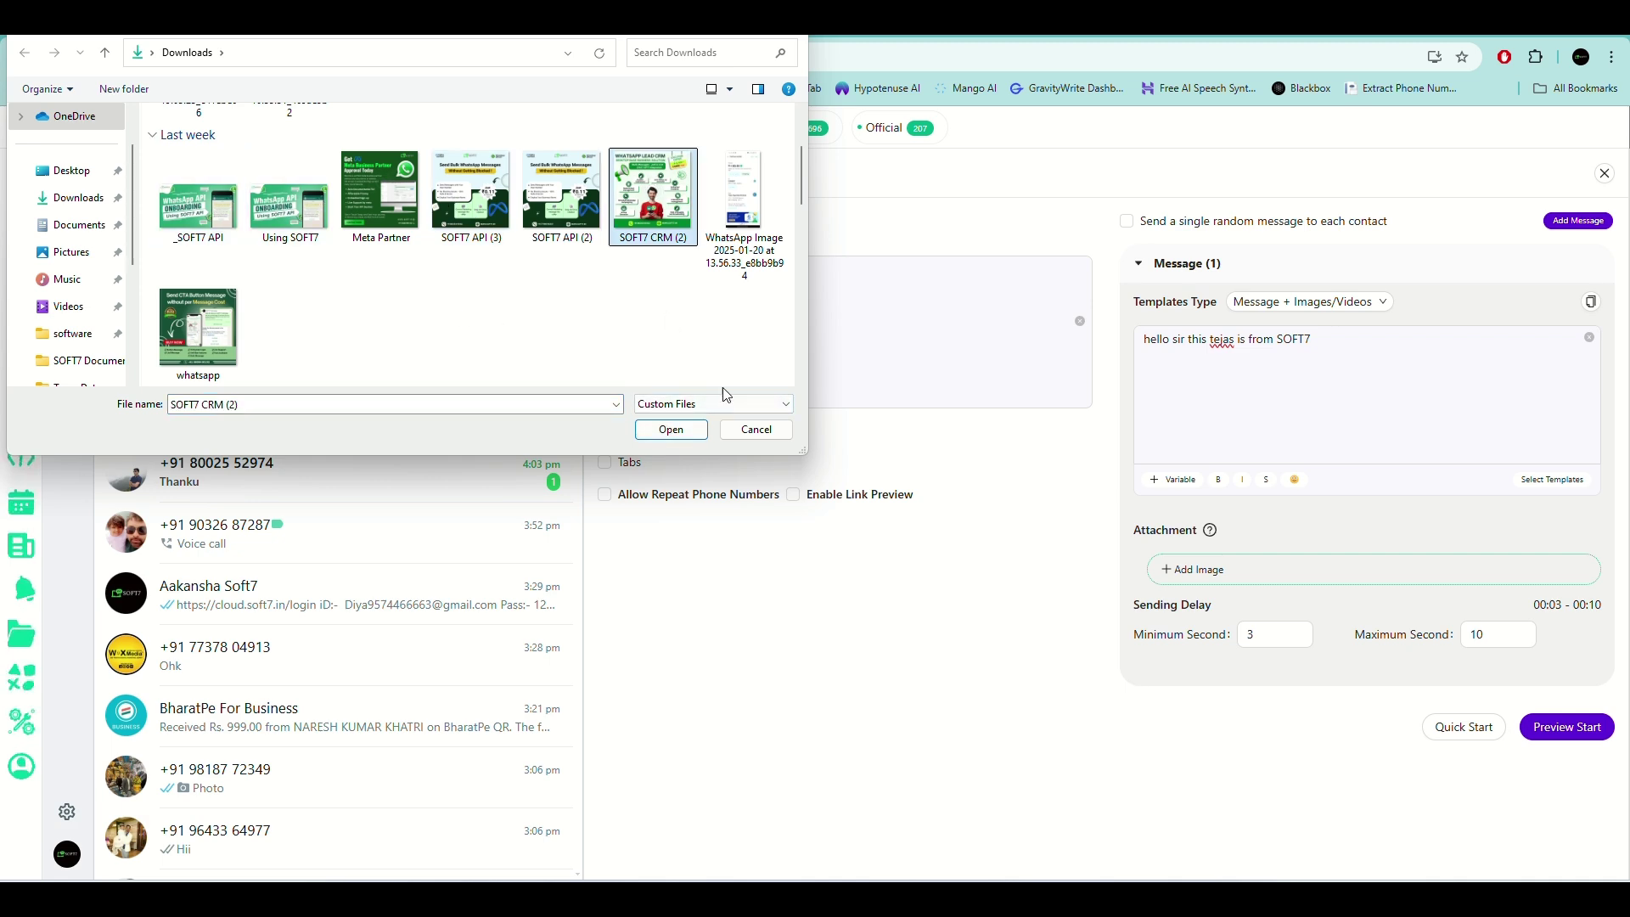
click(677, 434)
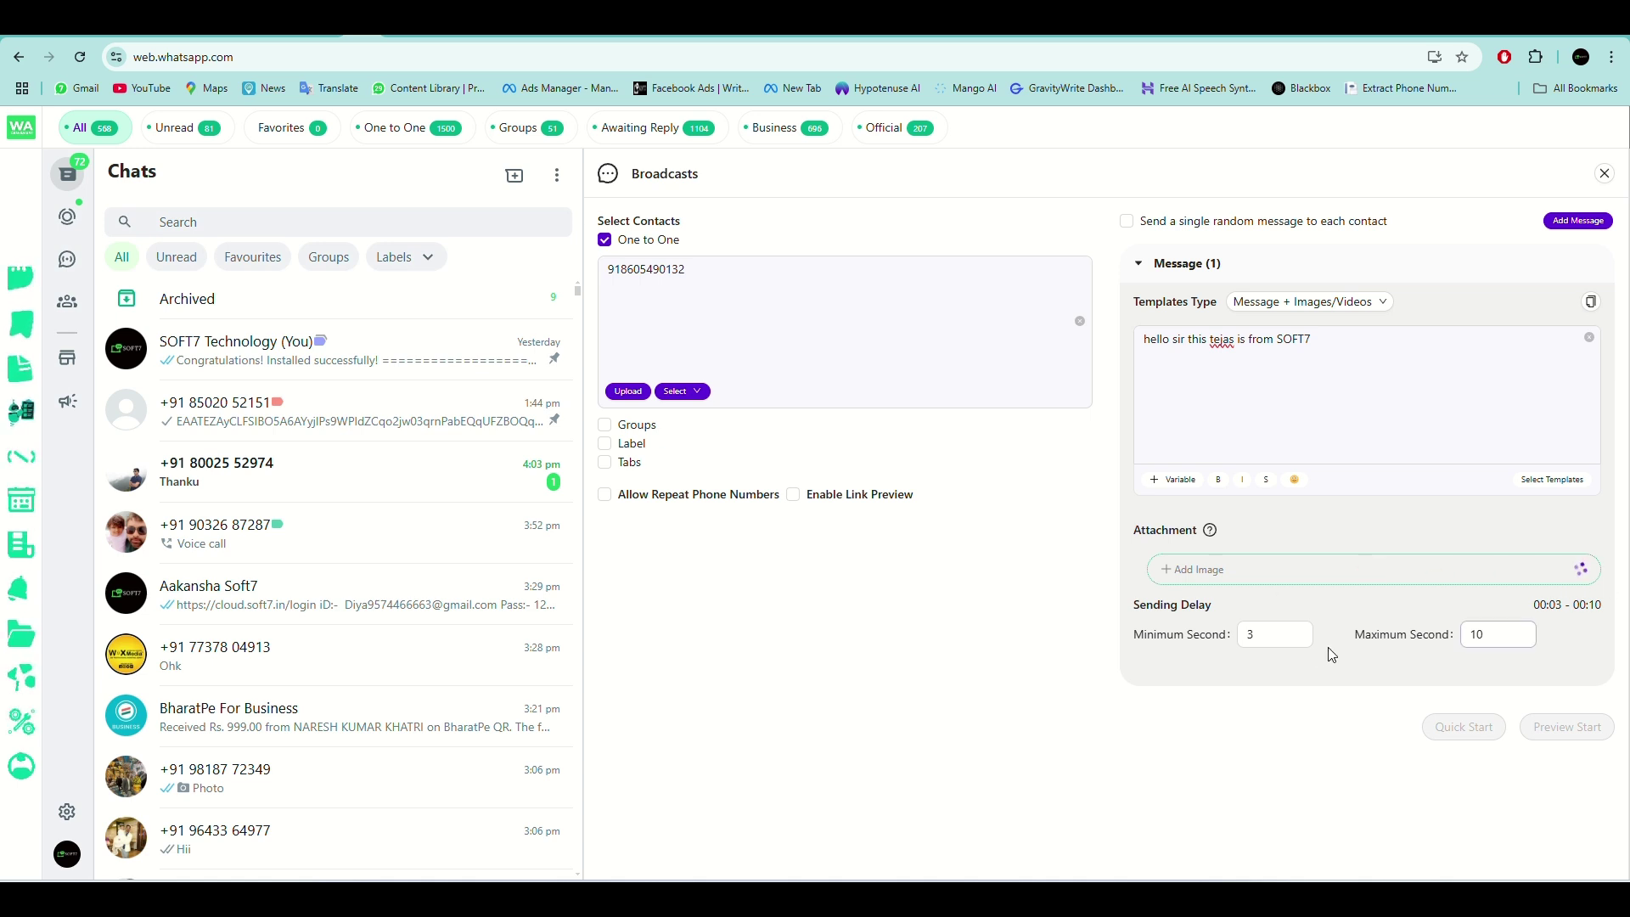
Set the sending delay to Minimum 30 and Maximum 45 seconds.
click(1283, 637)
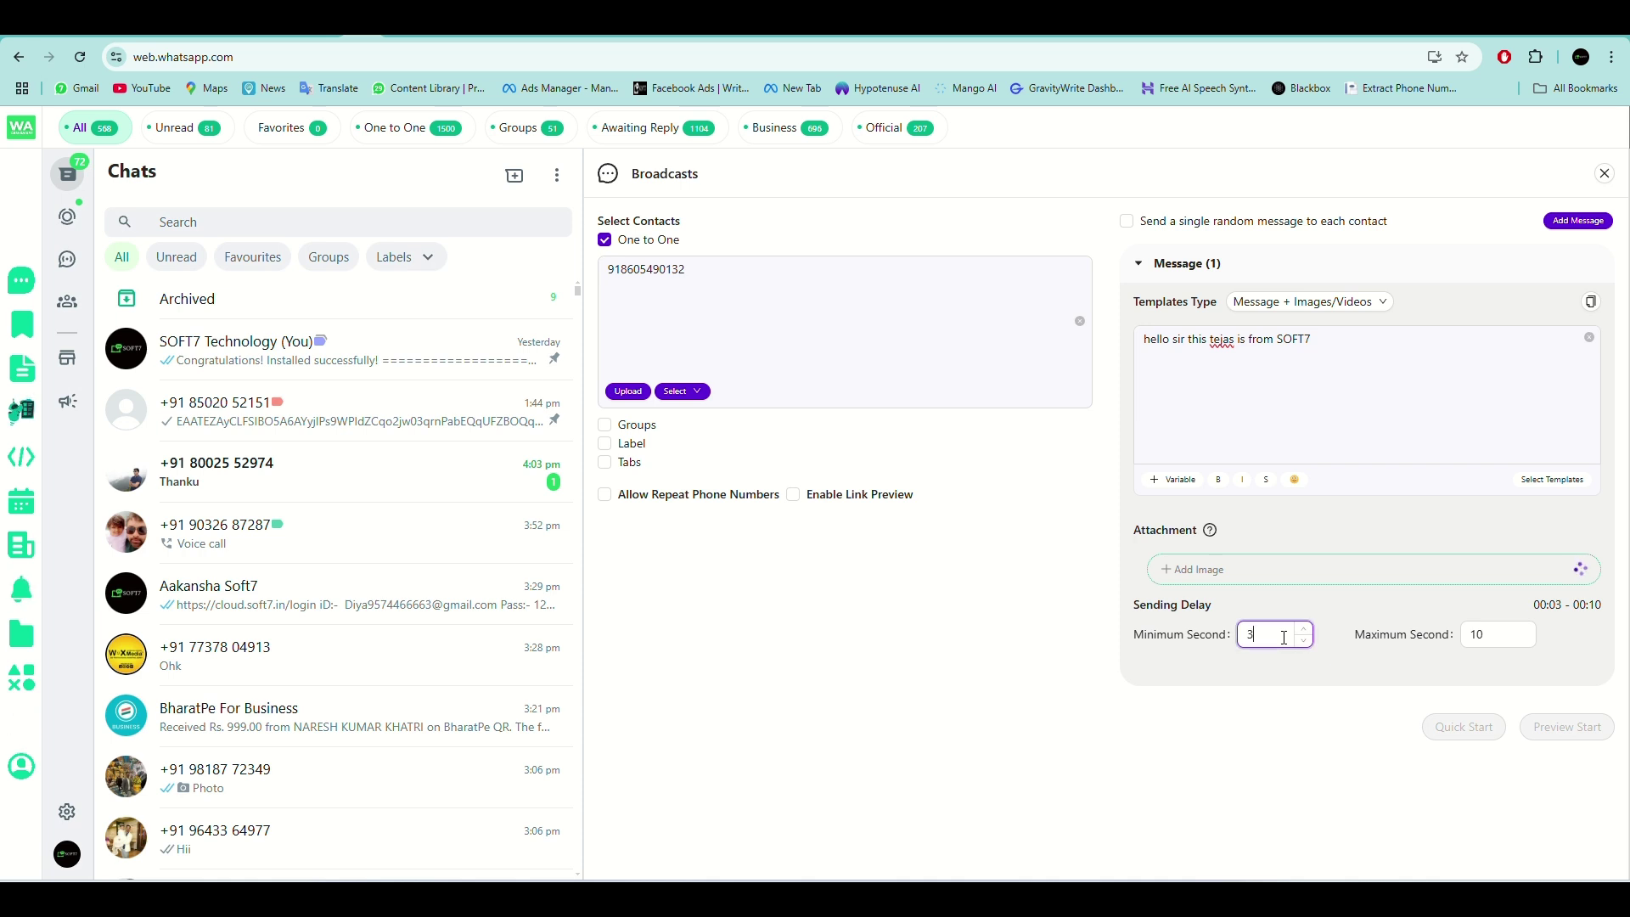
key(BackSpace)
text(1)
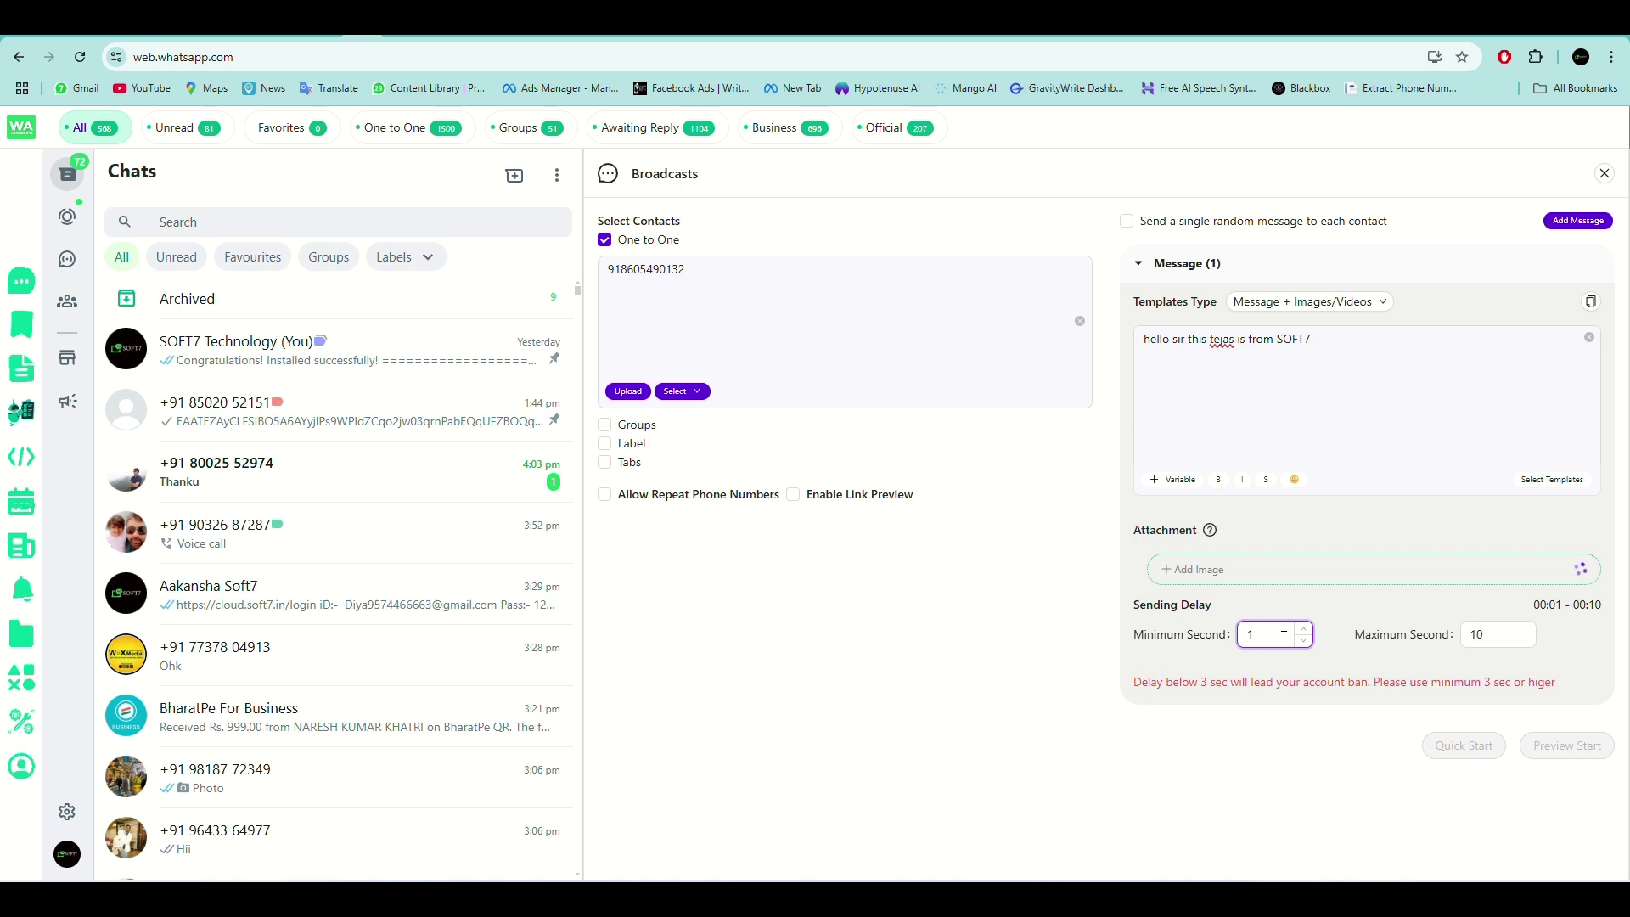
text(30)
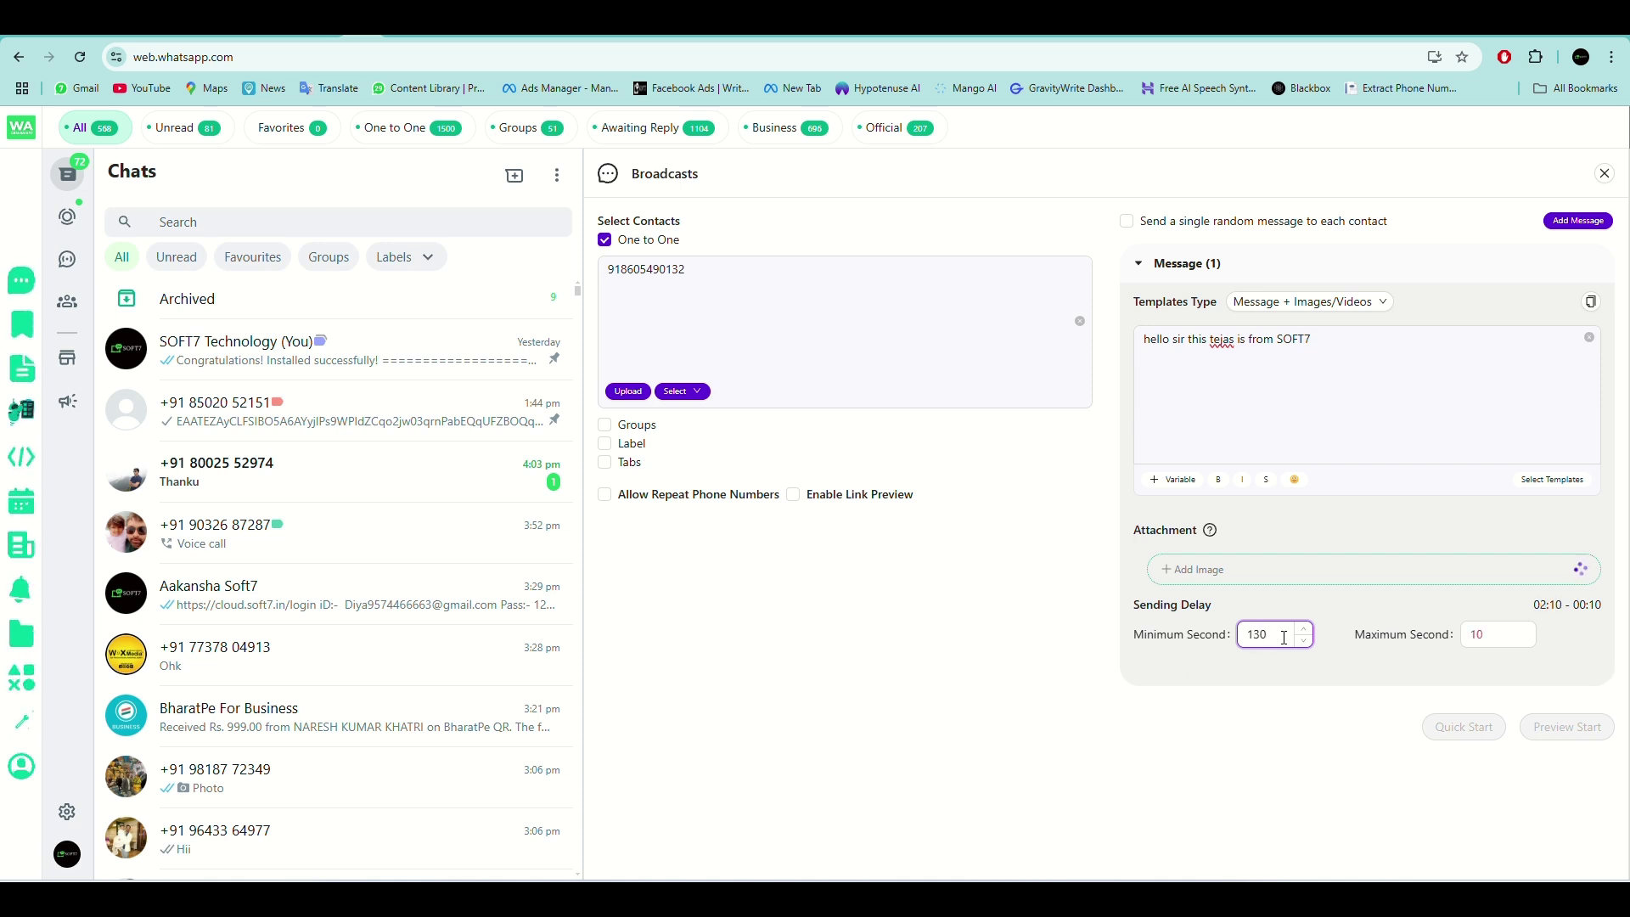
key(BackSpace)
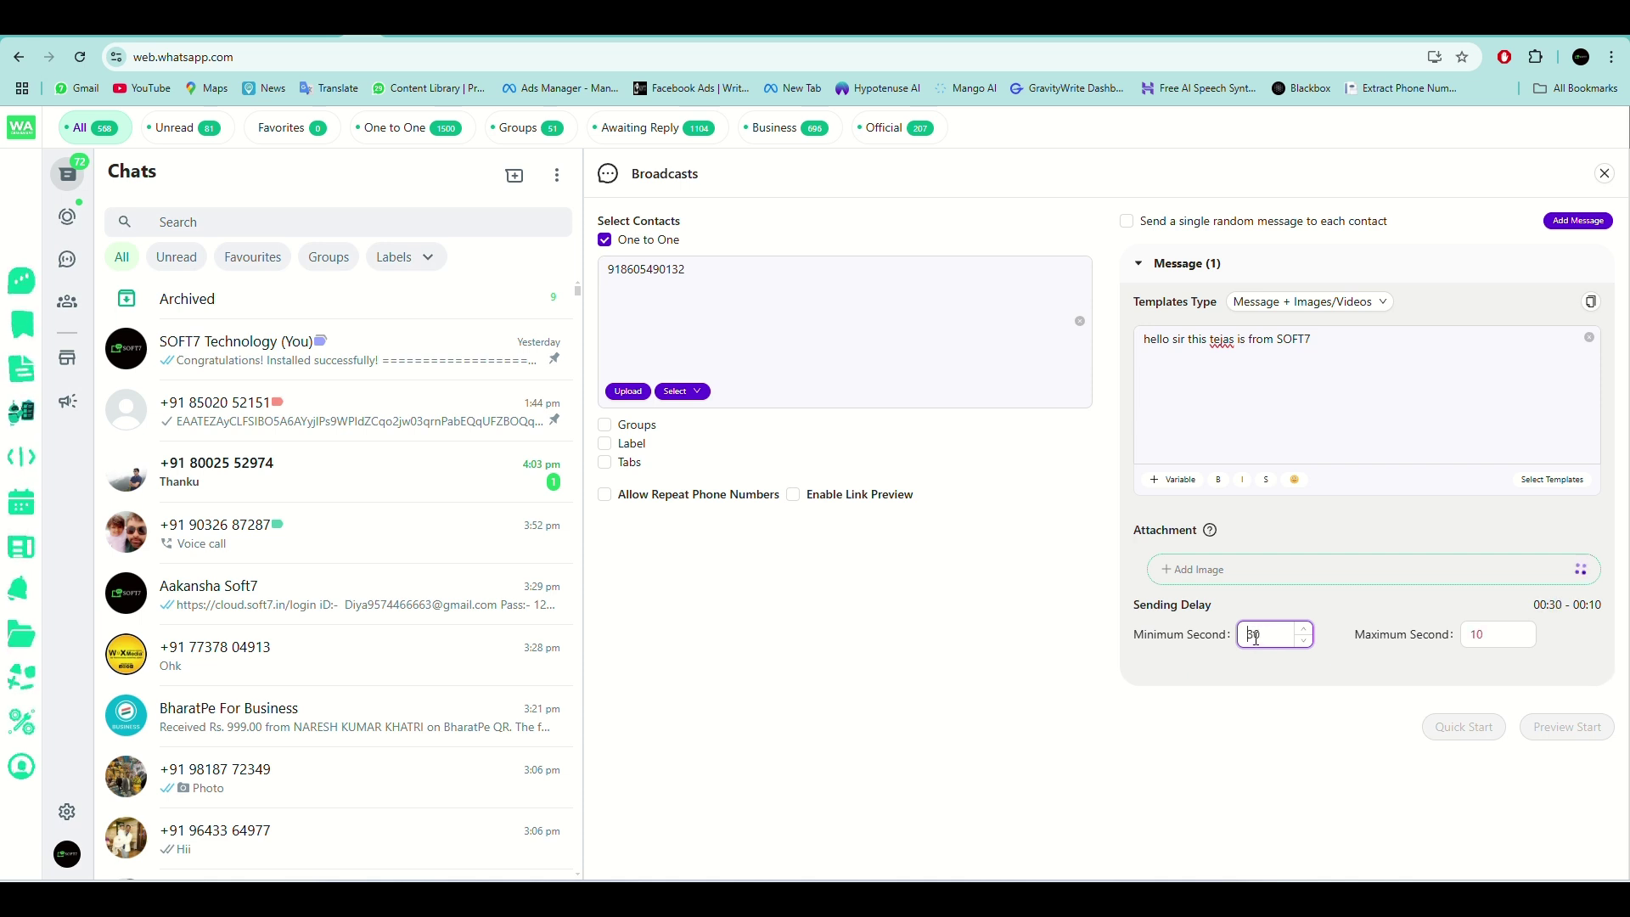
click(1500, 631)
key(BackSpace)
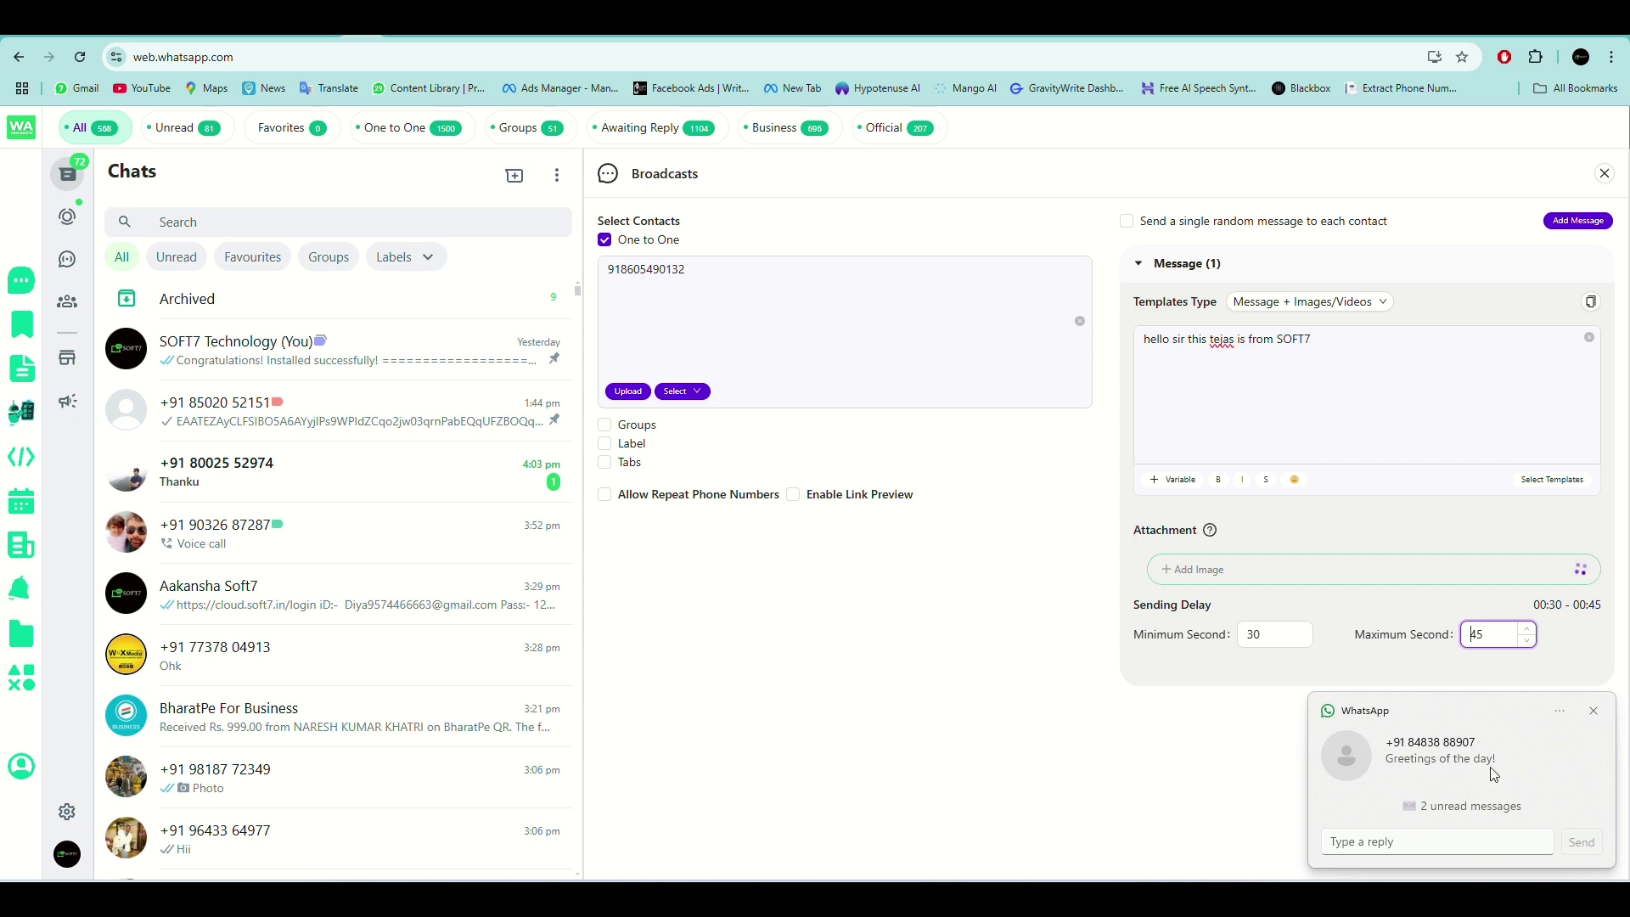
click(1593, 713)
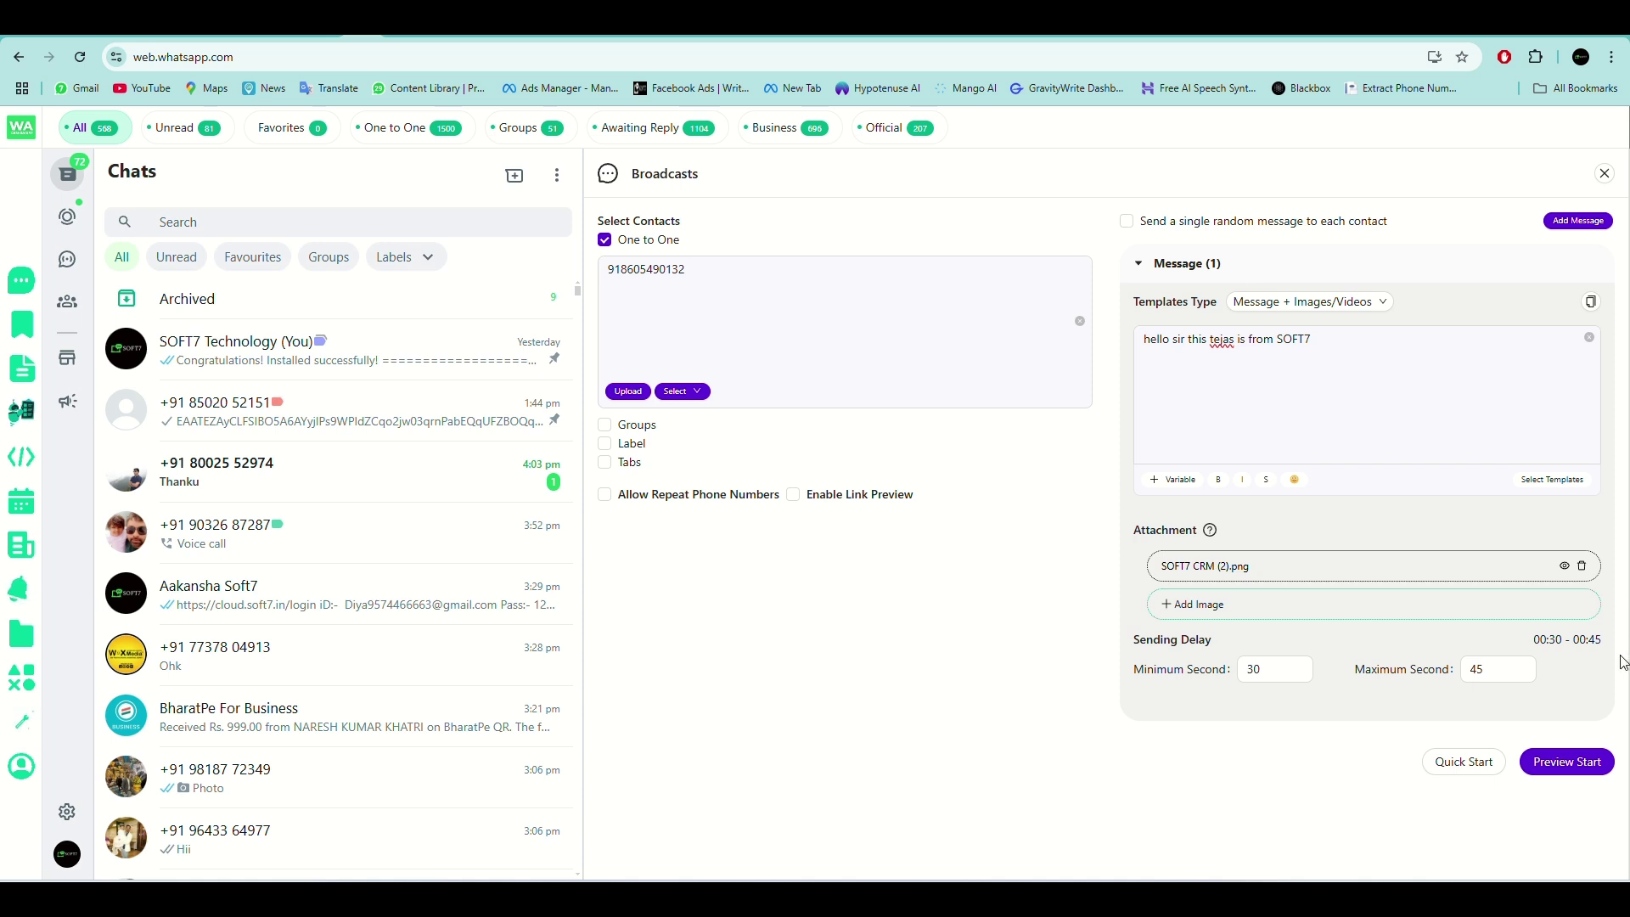
Preview the broadcast, dismiss the invalid phone numbers warning, and close the empty preview.
click(1263, 669)
click(1564, 764)
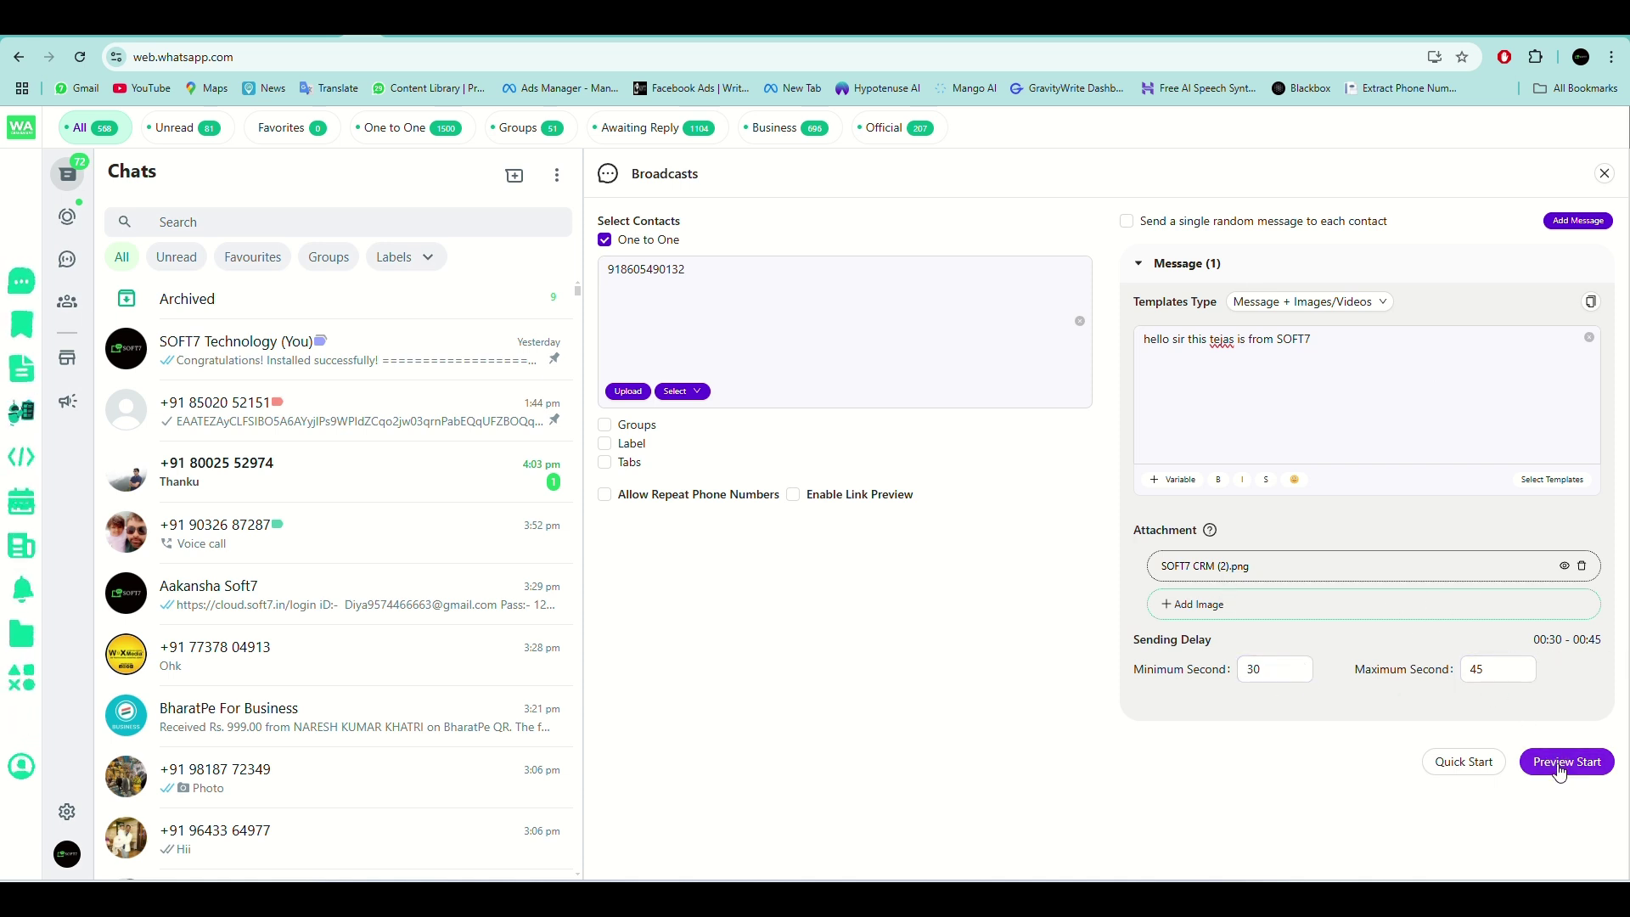
click(1577, 768)
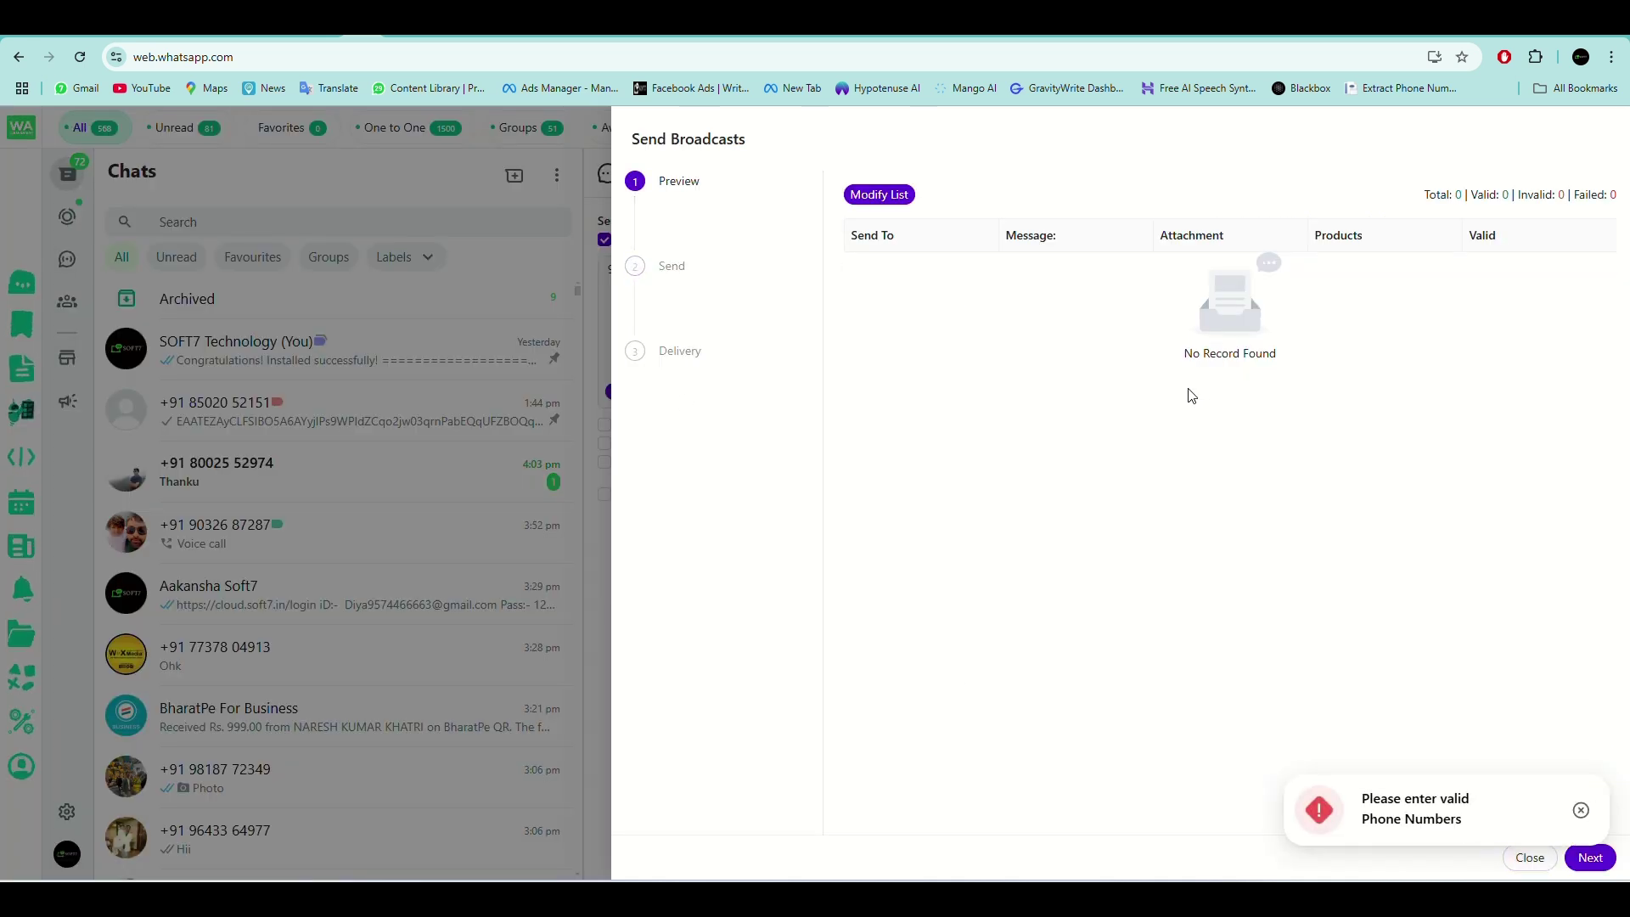
click(1582, 814)
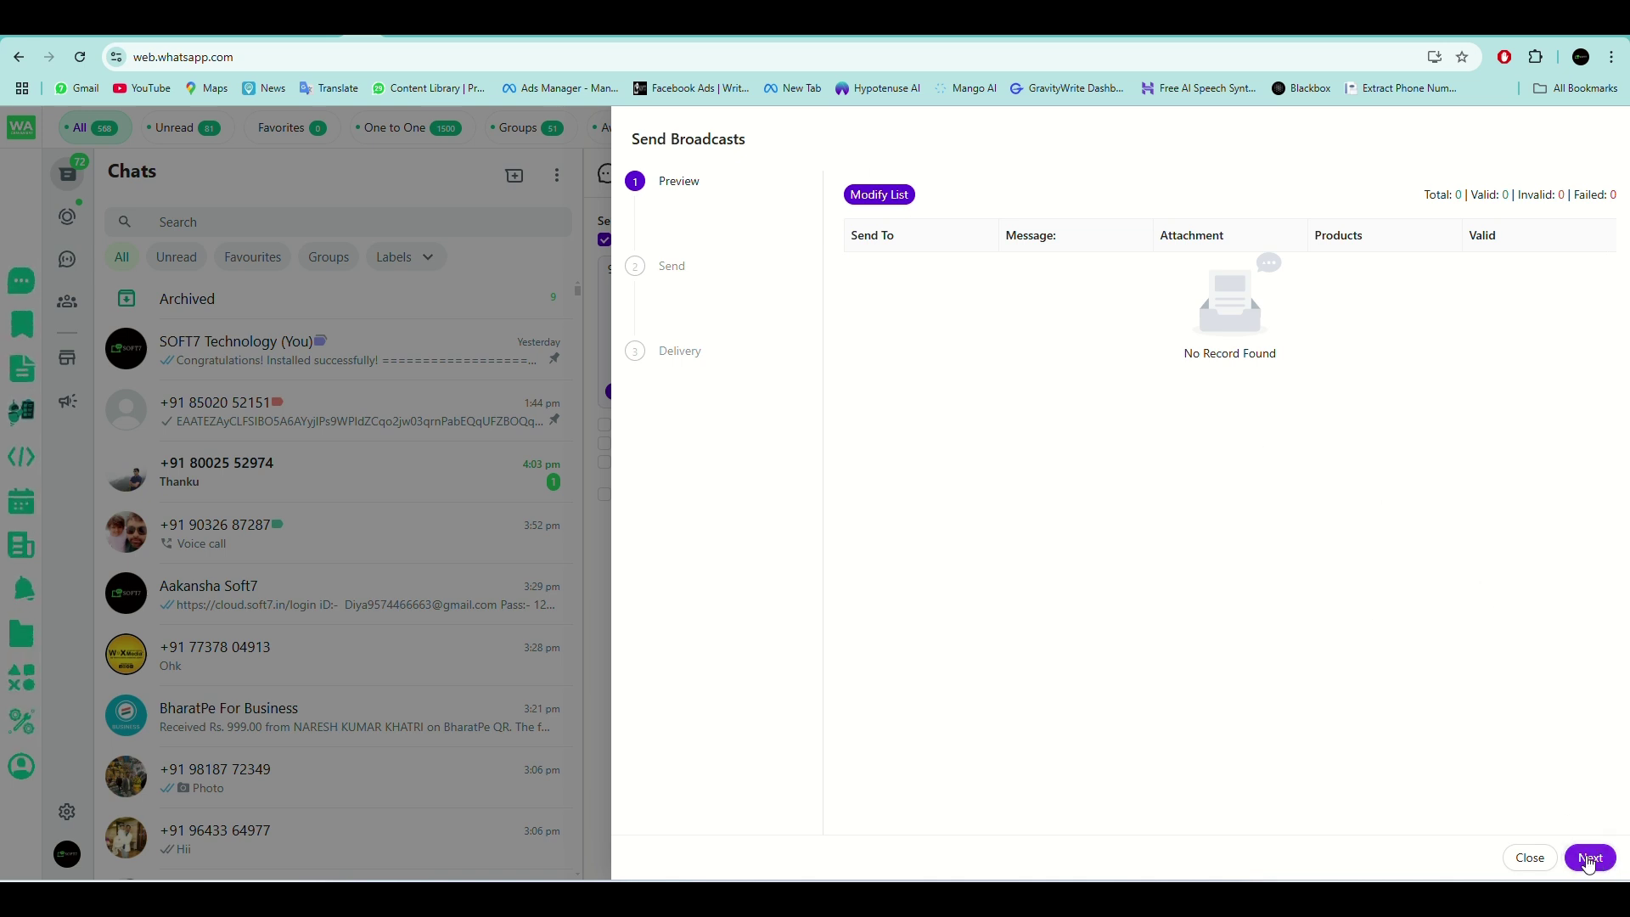
click(1531, 859)
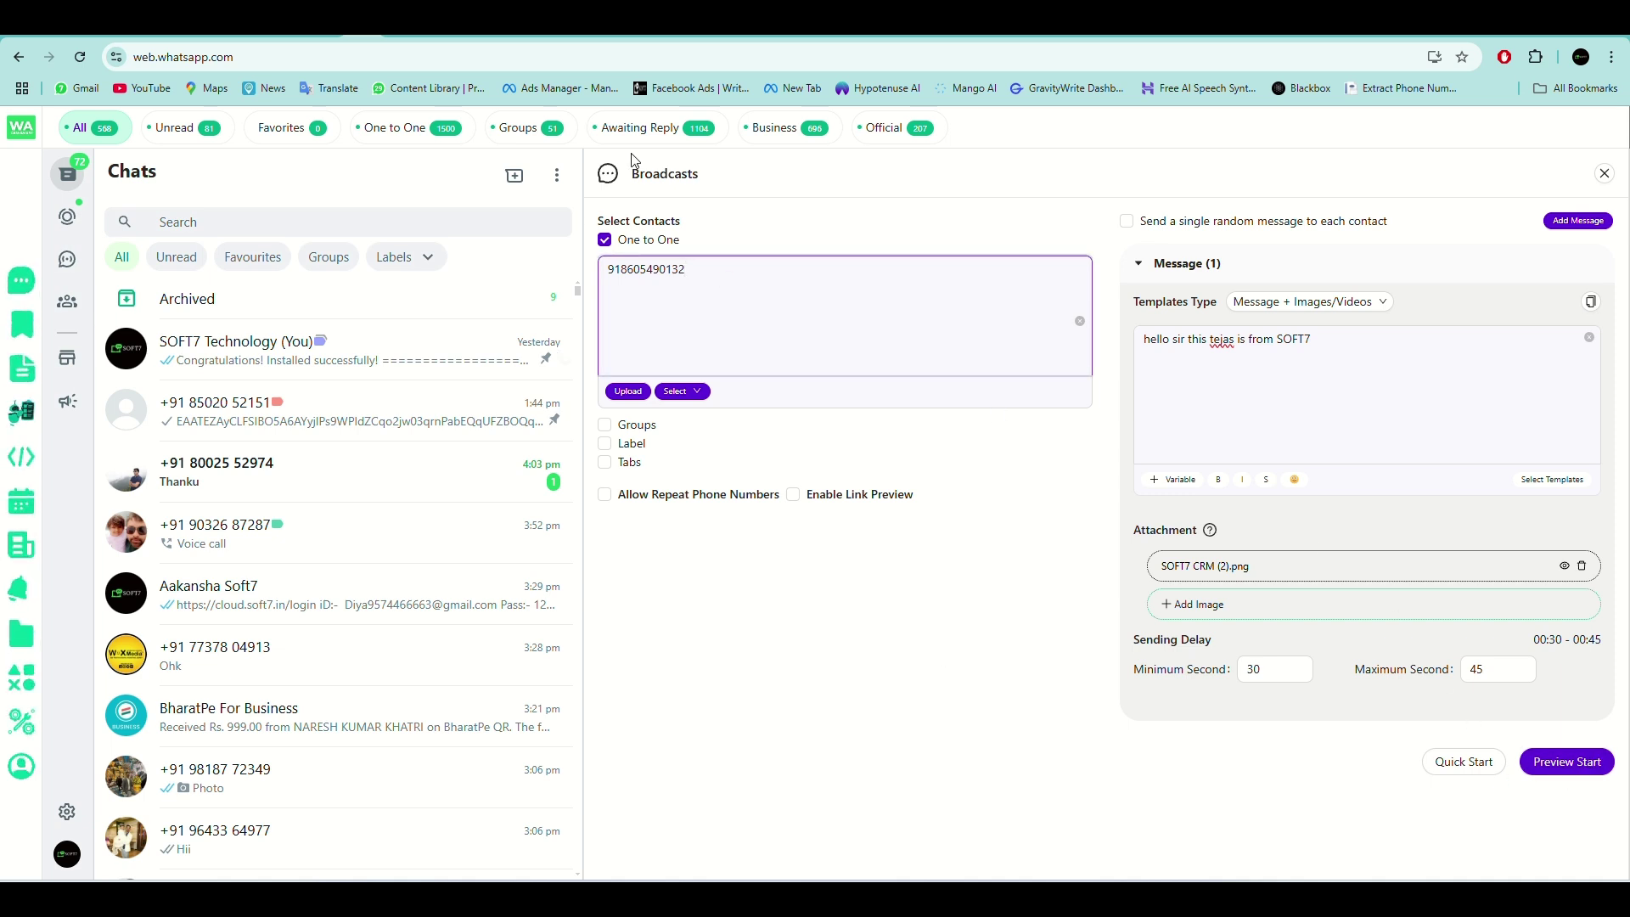
Preview the broadcast again, close it, and select part of the typed phone number.
click(1564, 761)
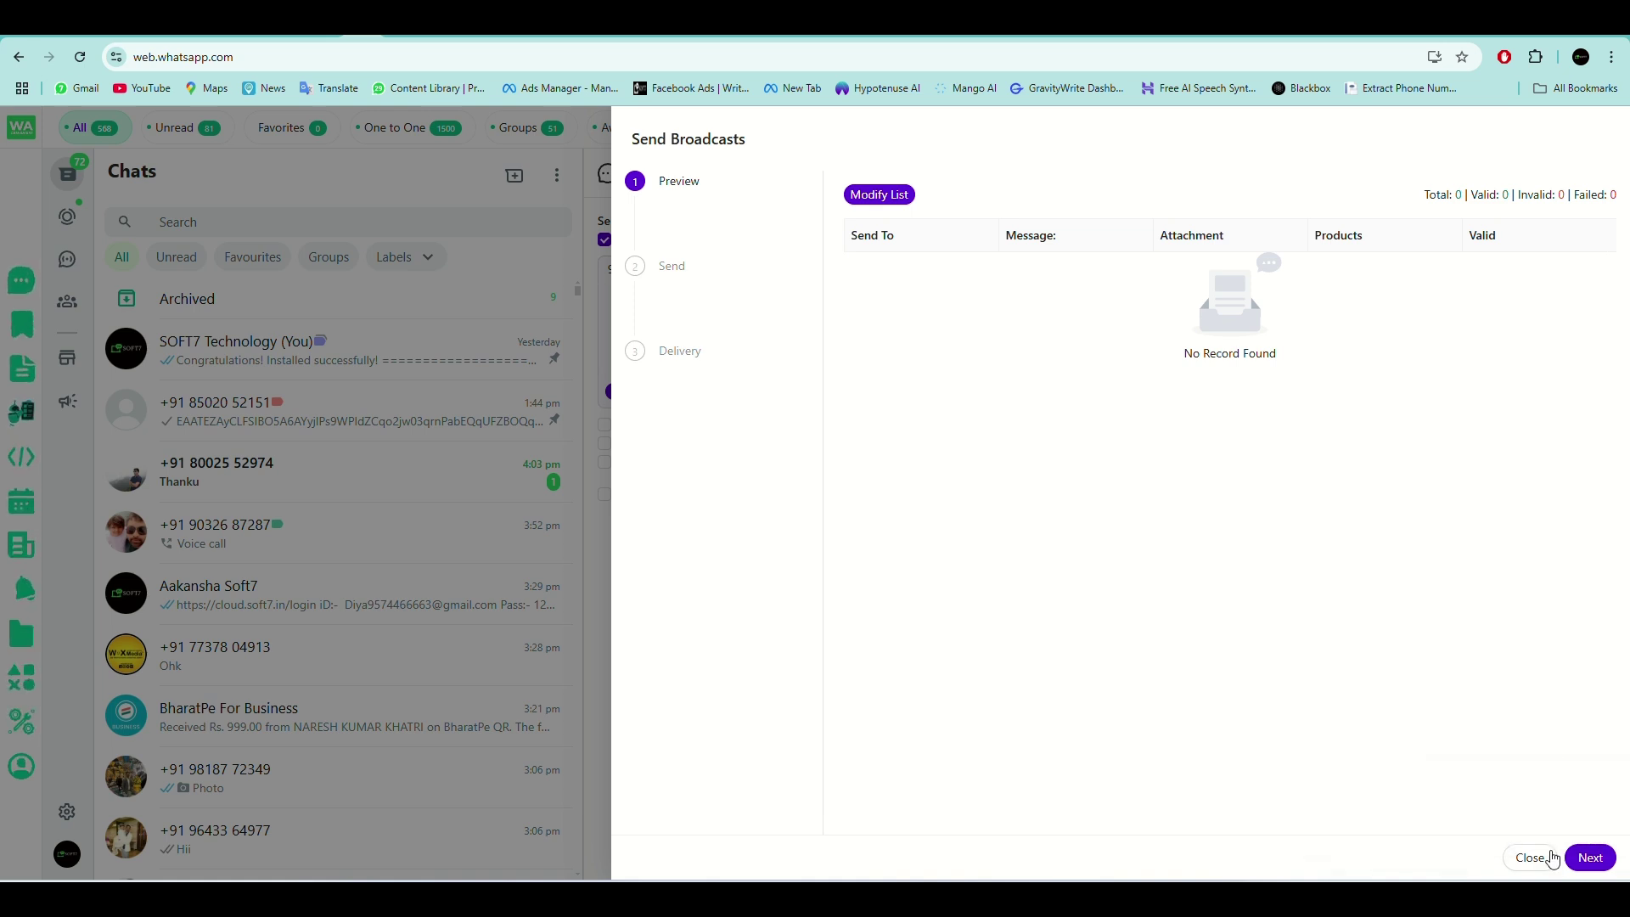
key(Escape)
drag(684, 269, 621, 288)
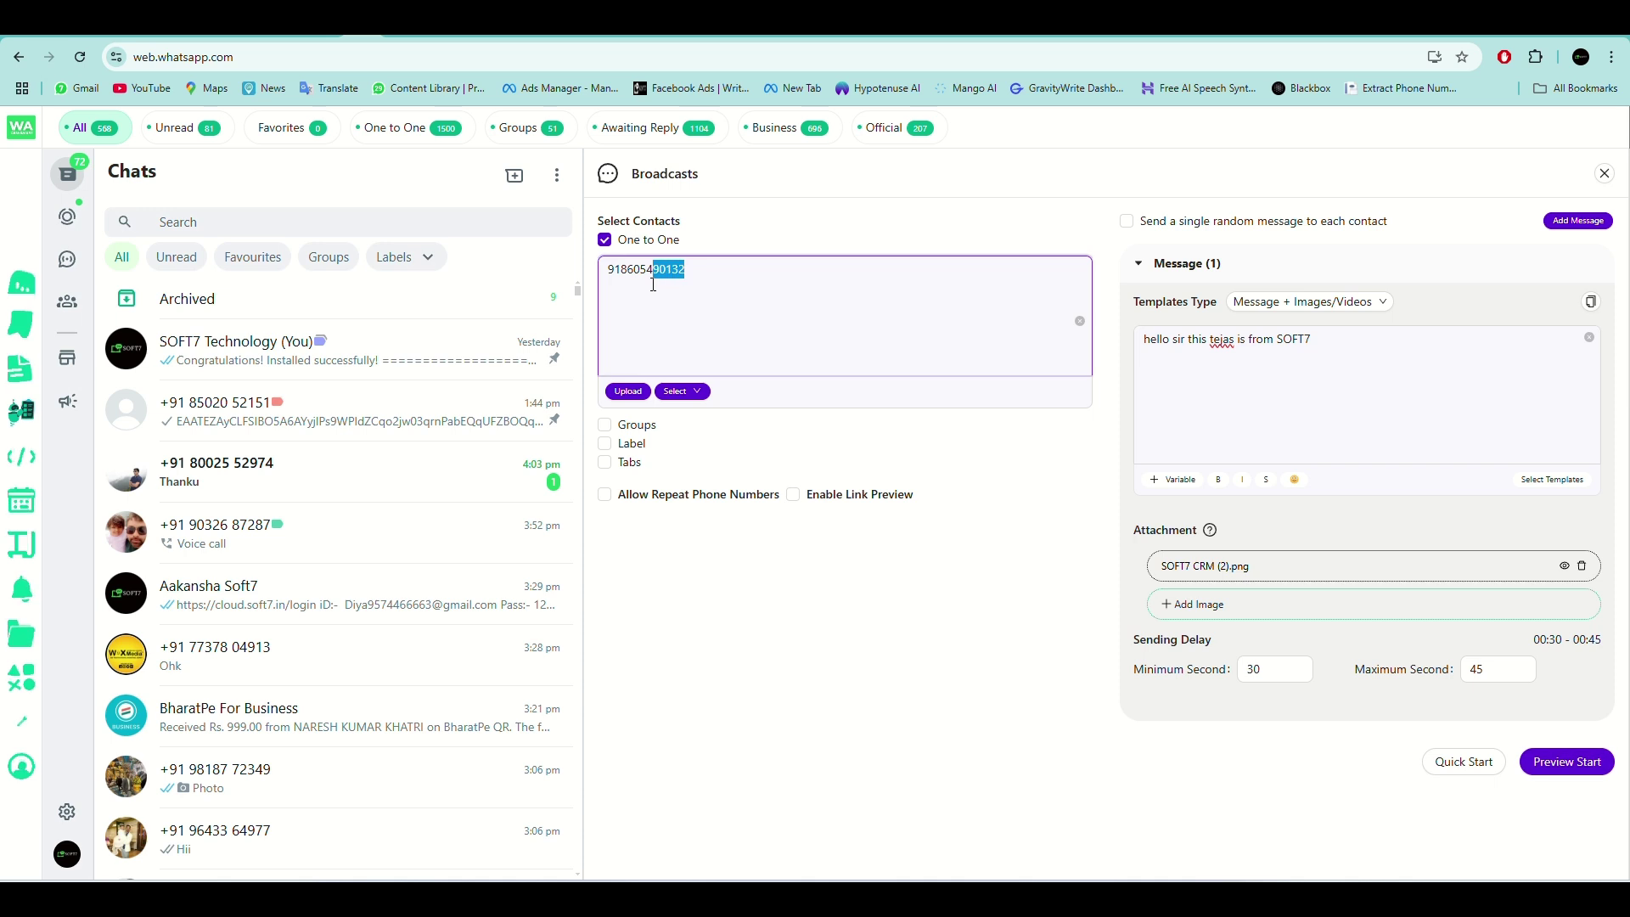
Replace the typed number with one contact ticked in Select Contacts, then preview the broadcast.
click(714, 268)
key(BackSpace)
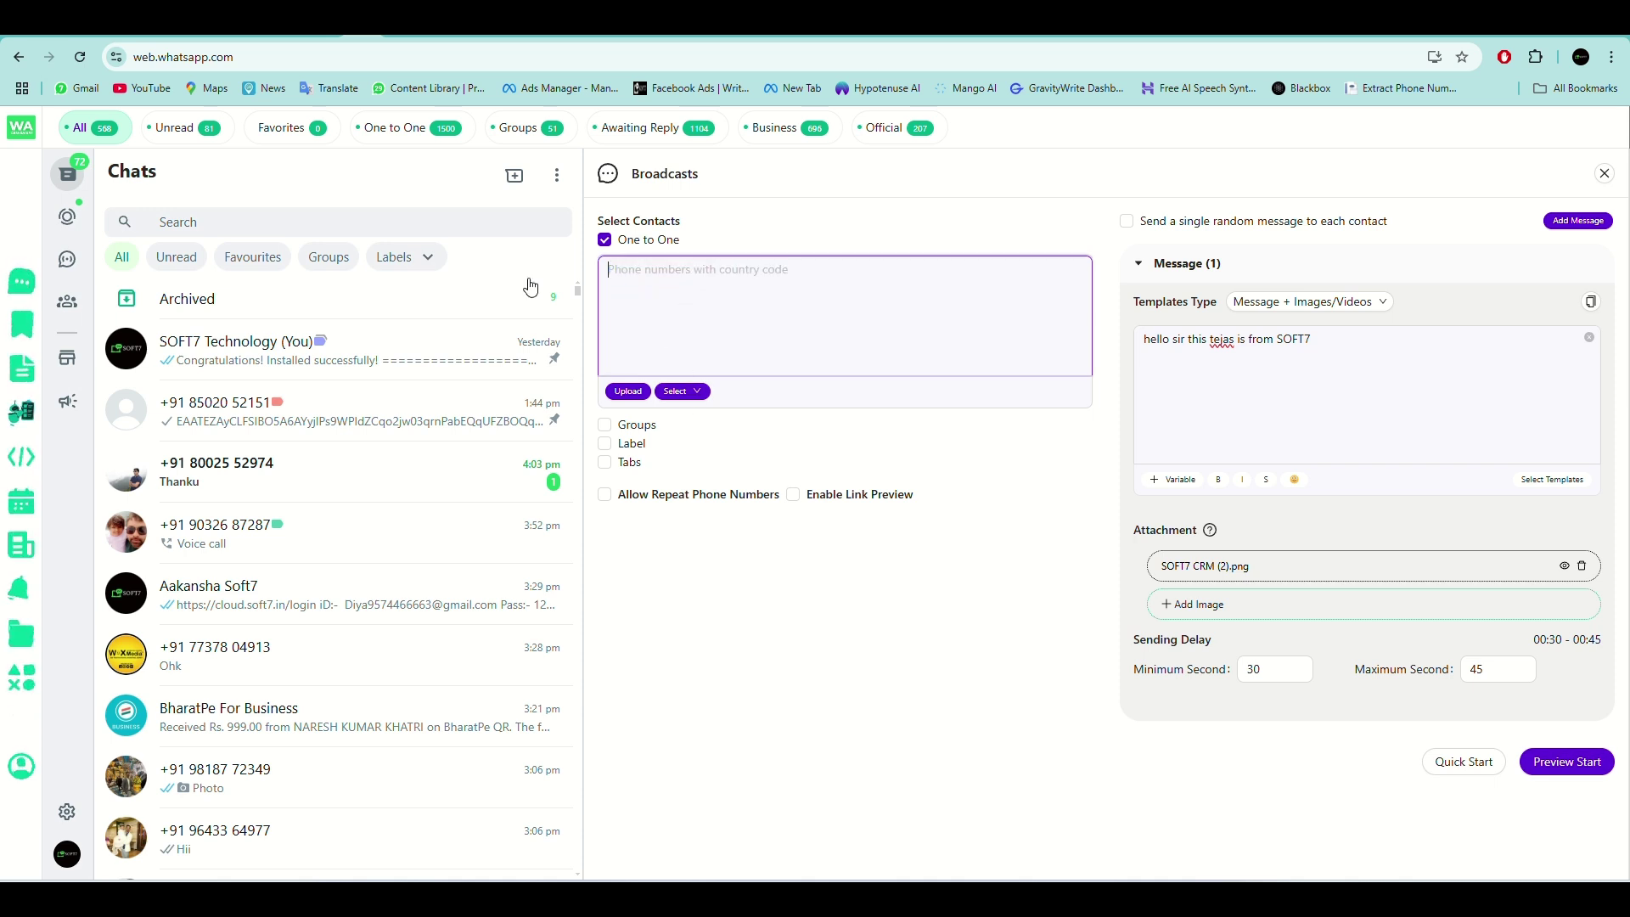
click(692, 392)
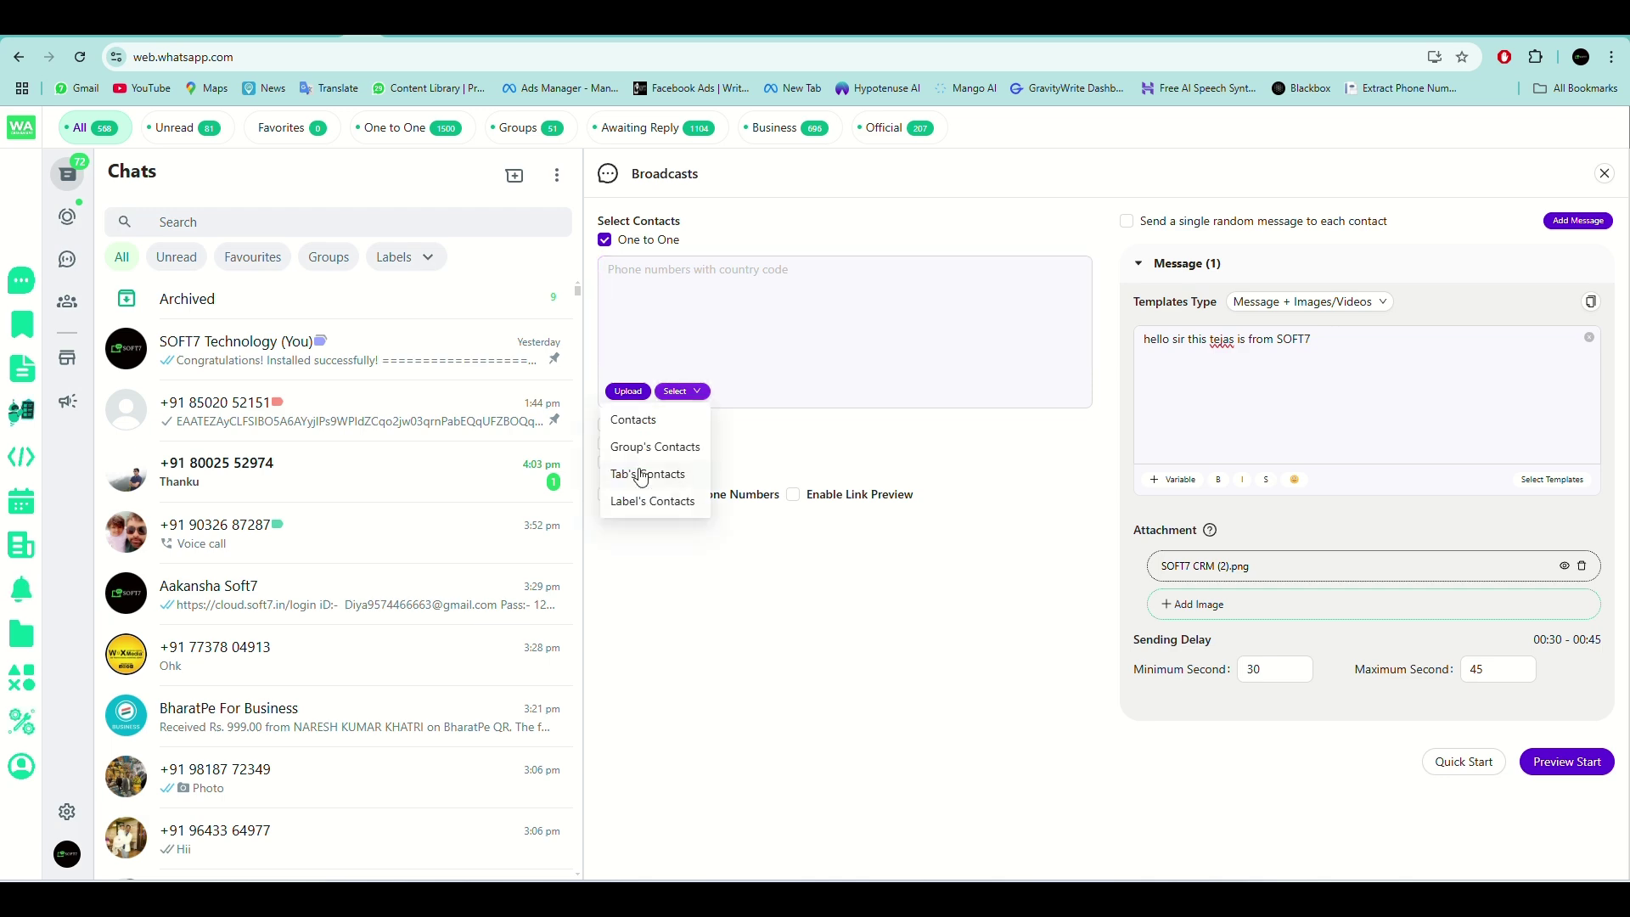
click(632, 419)
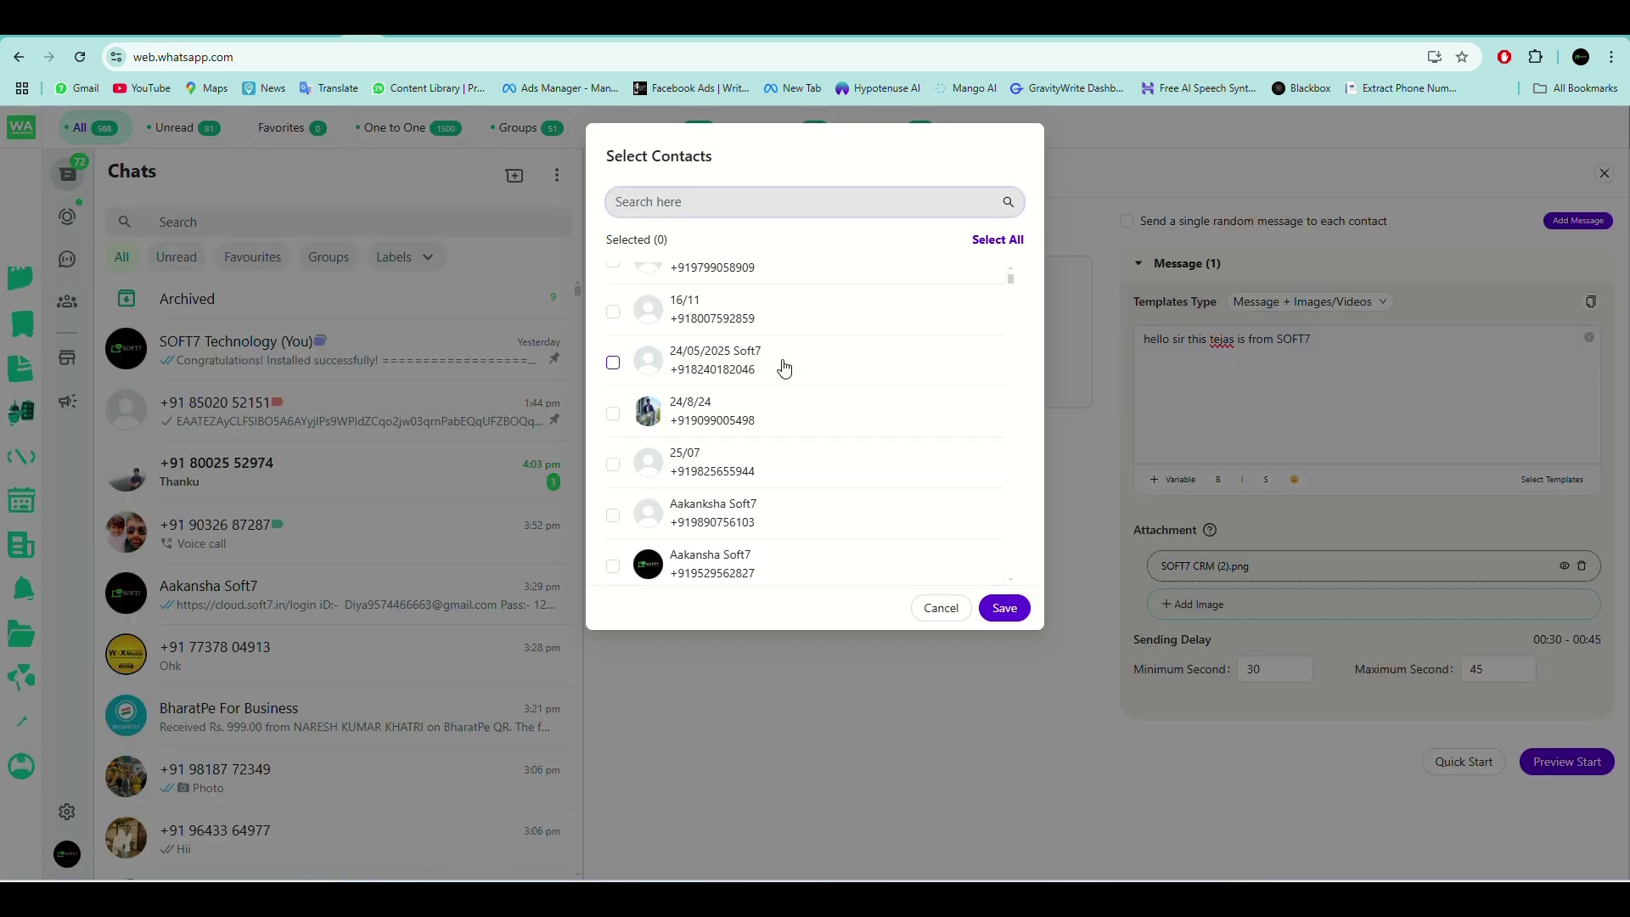
click(688, 570)
click(1002, 606)
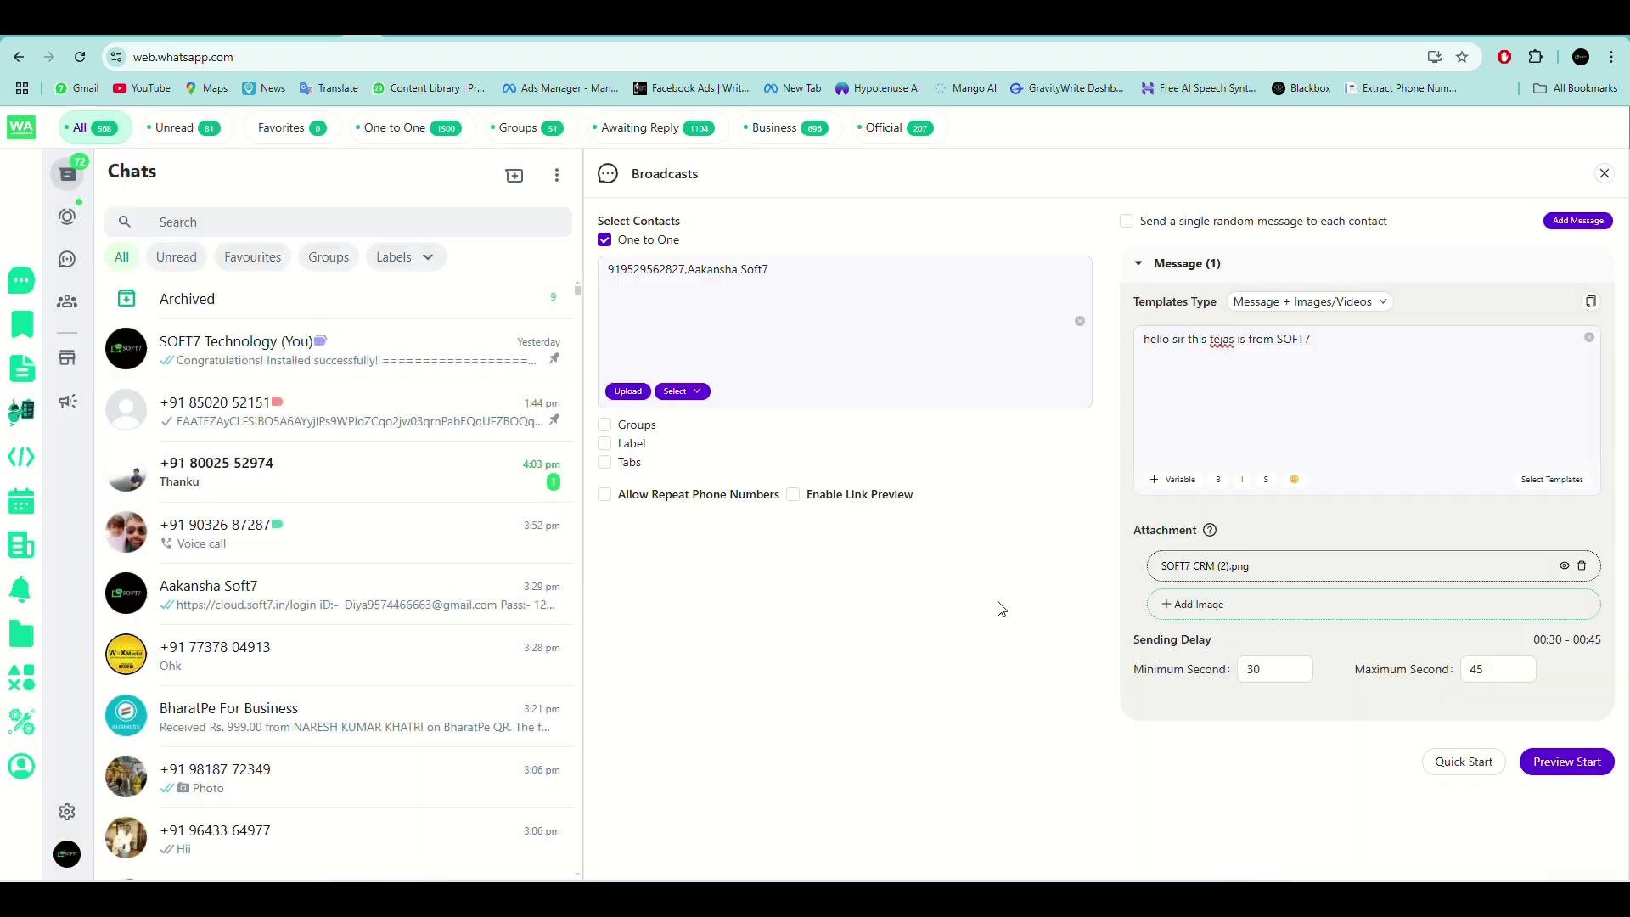
click(1566, 761)
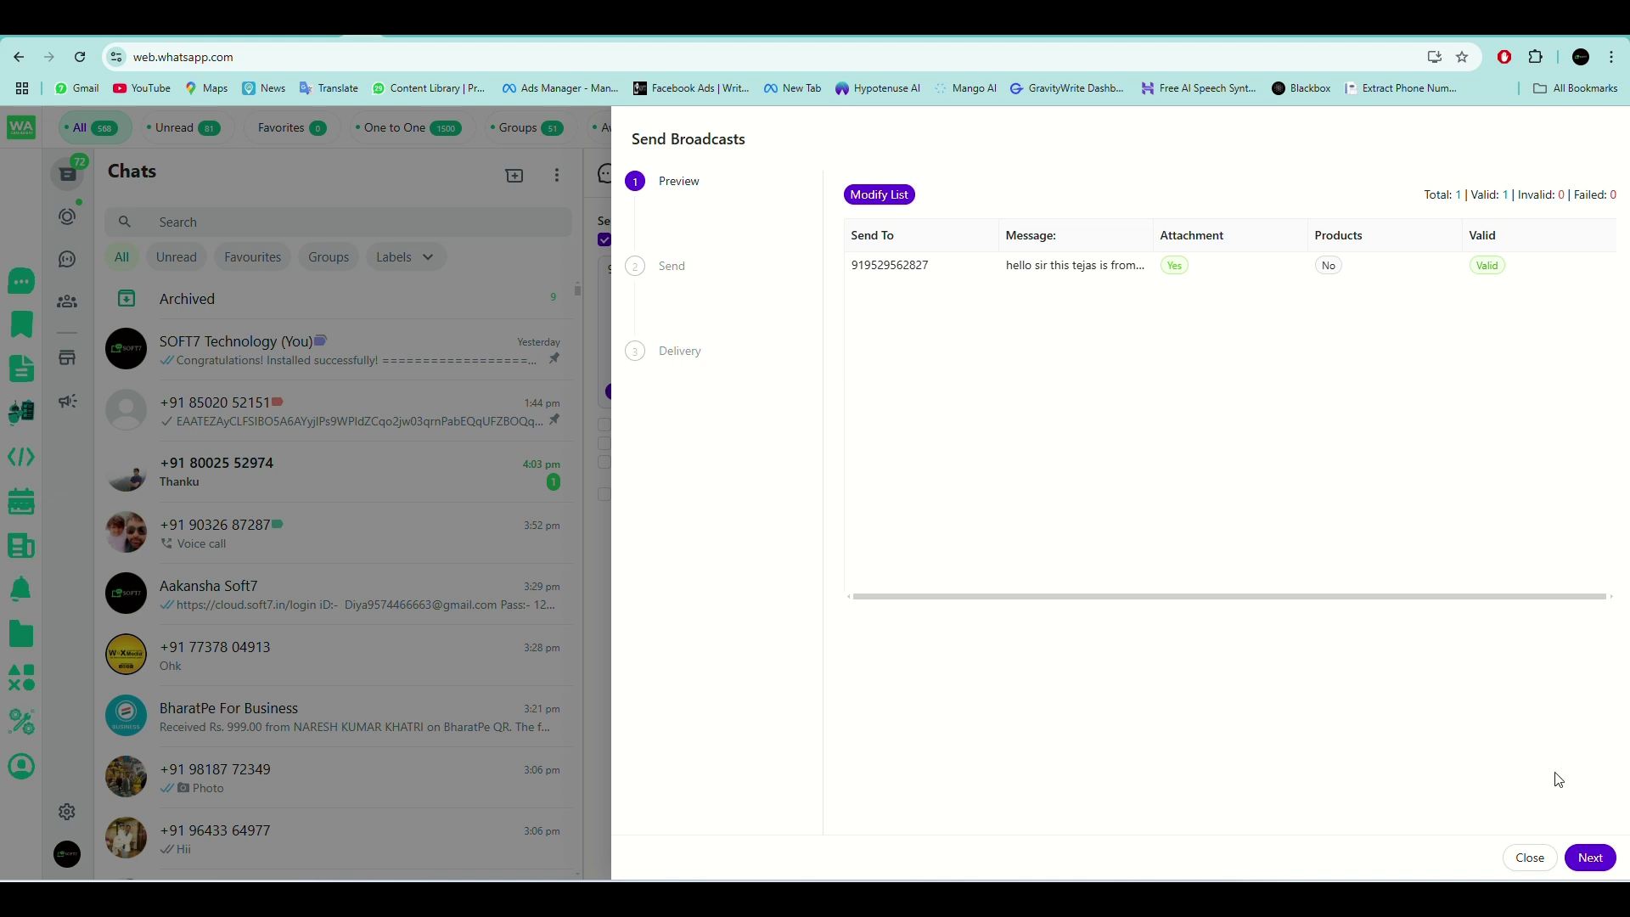
Start sending the broadcast, accept the Caution warning, and minimize the progress window.
click(1592, 858)
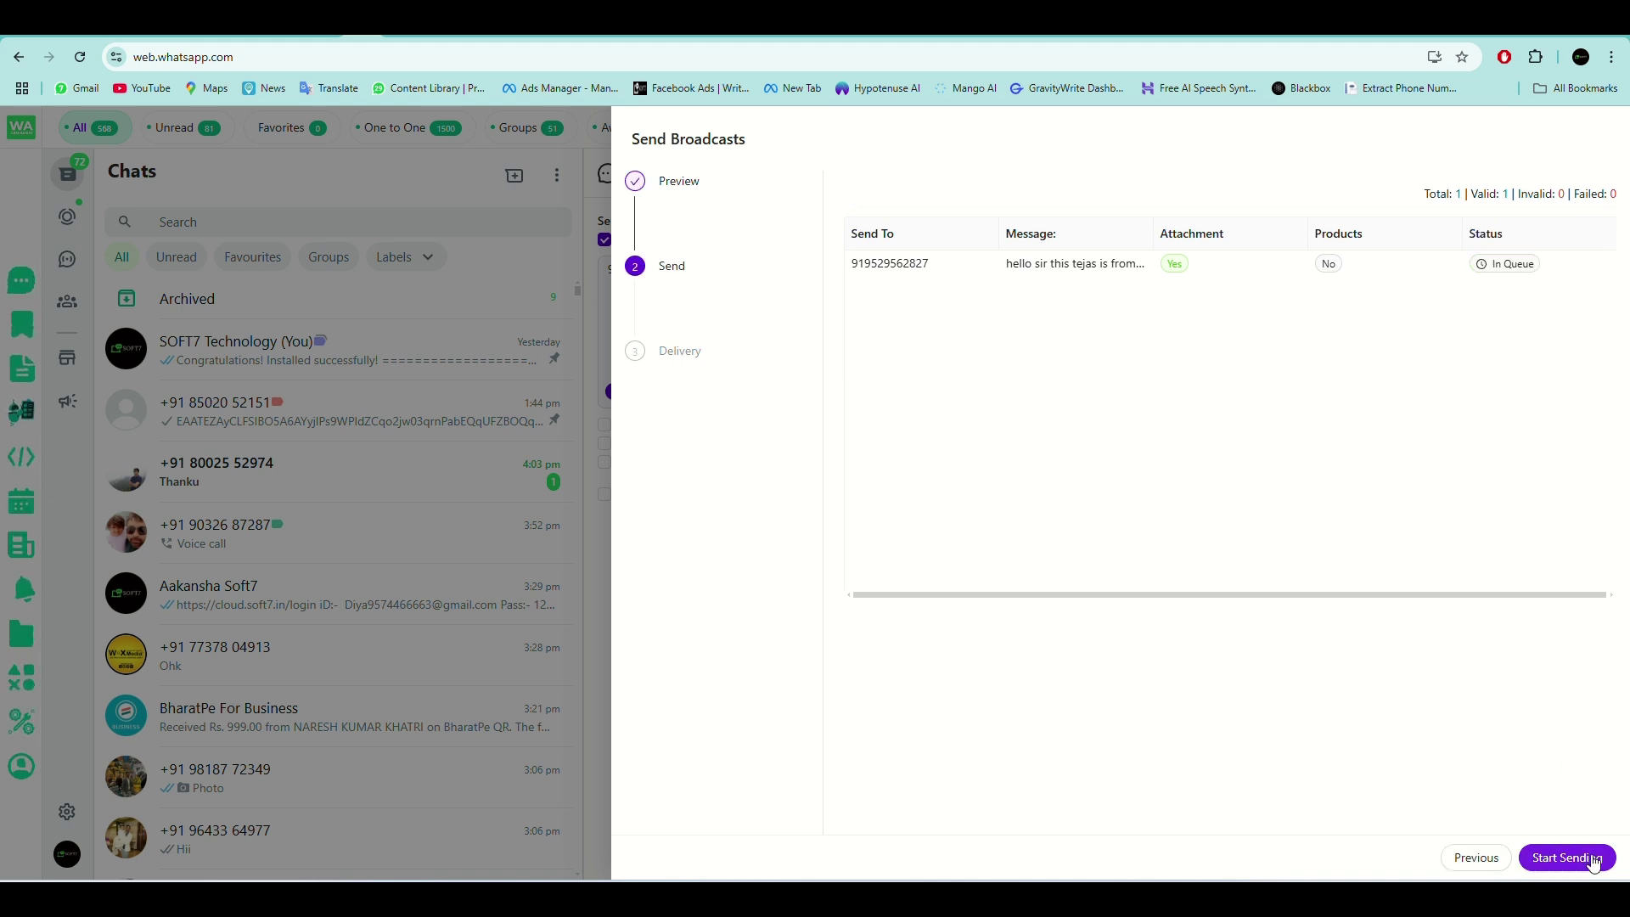
click(1600, 862)
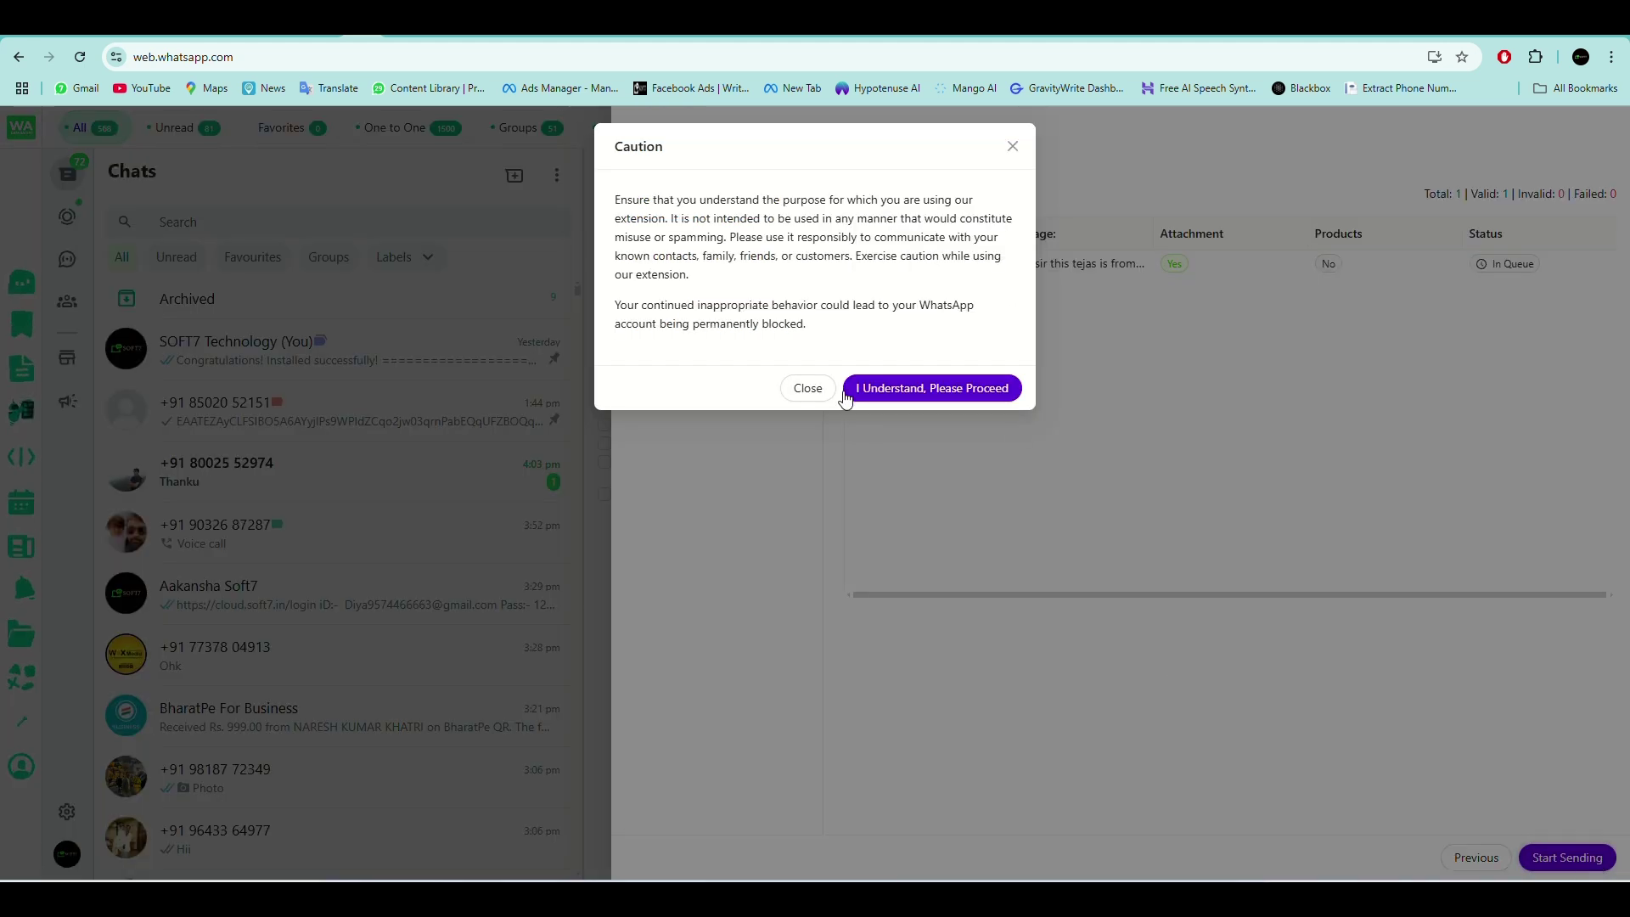
click(962, 397)
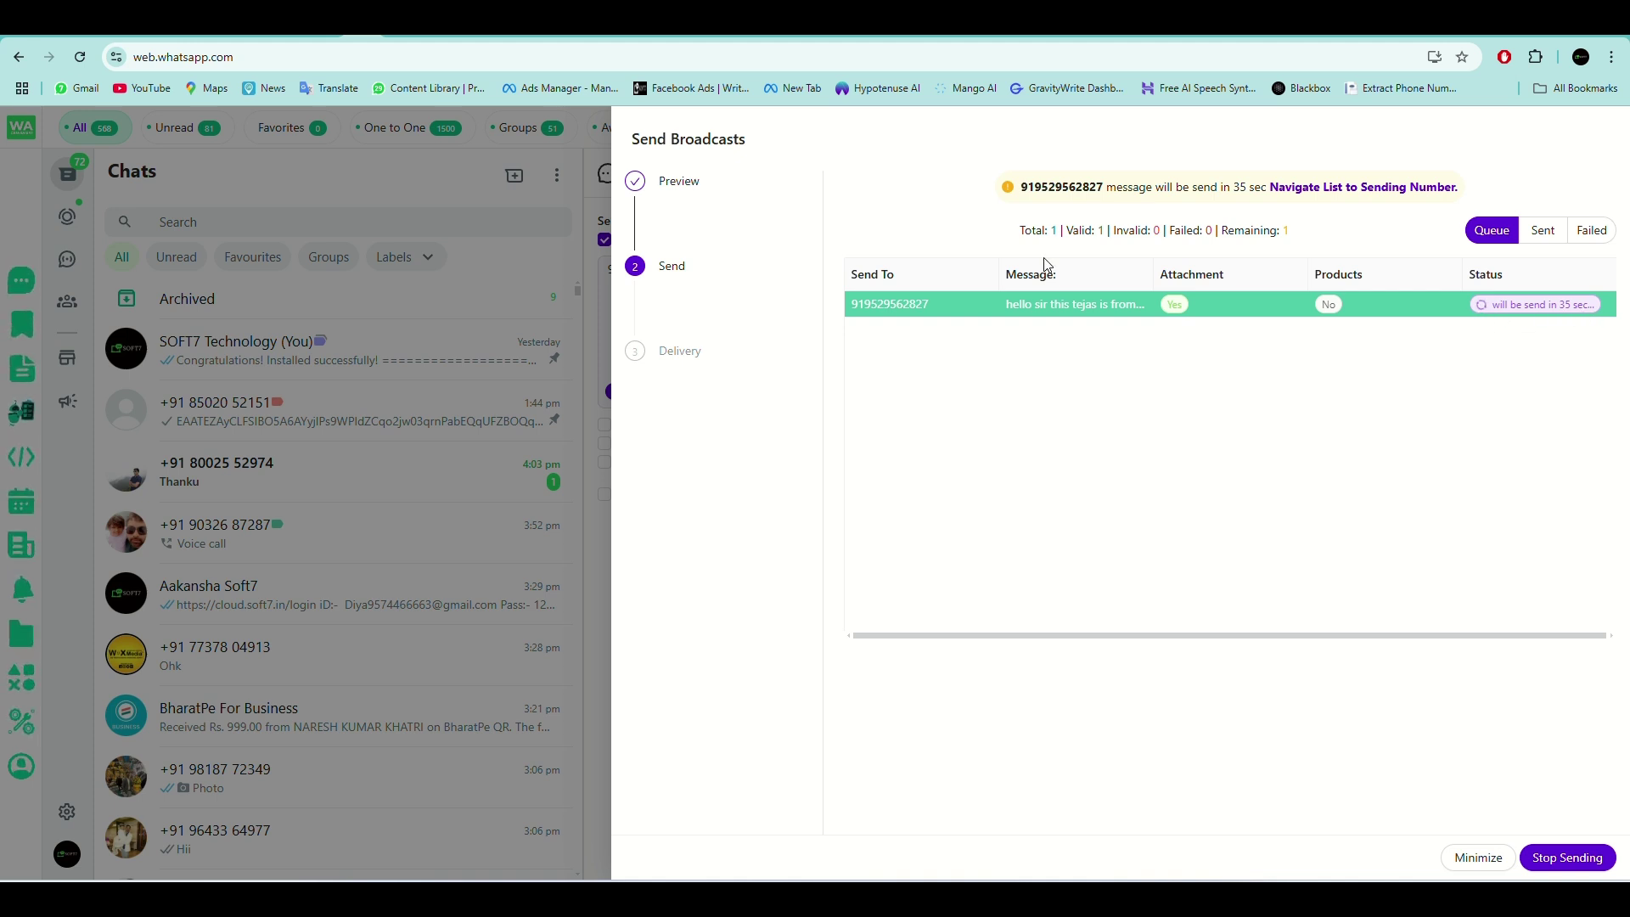
click(1478, 858)
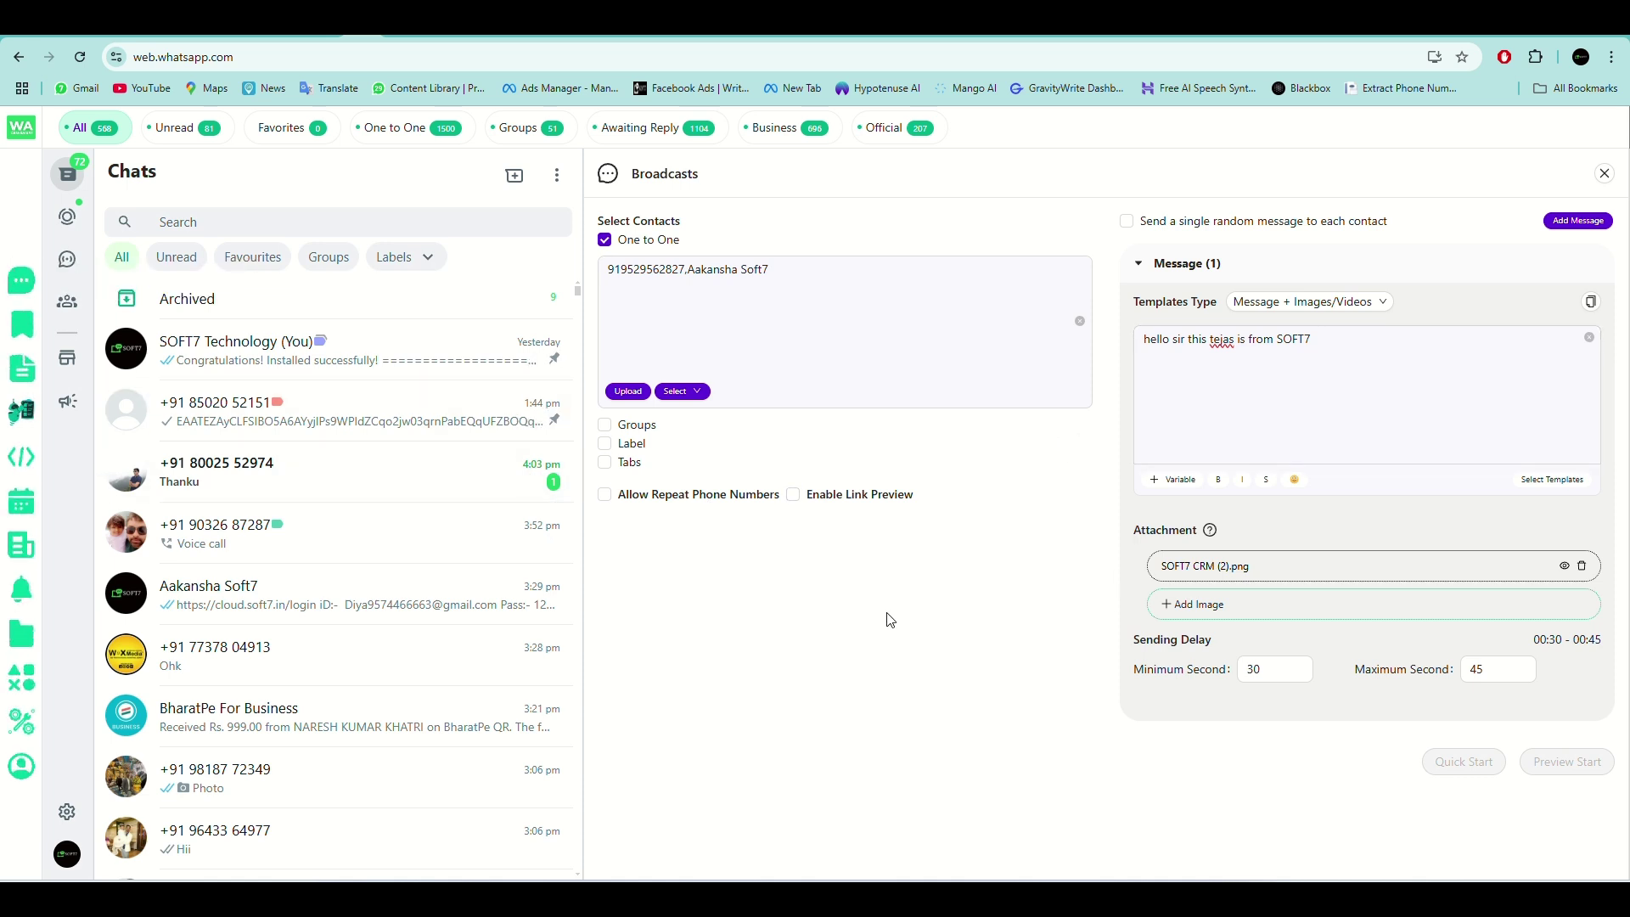
click(23, 336)
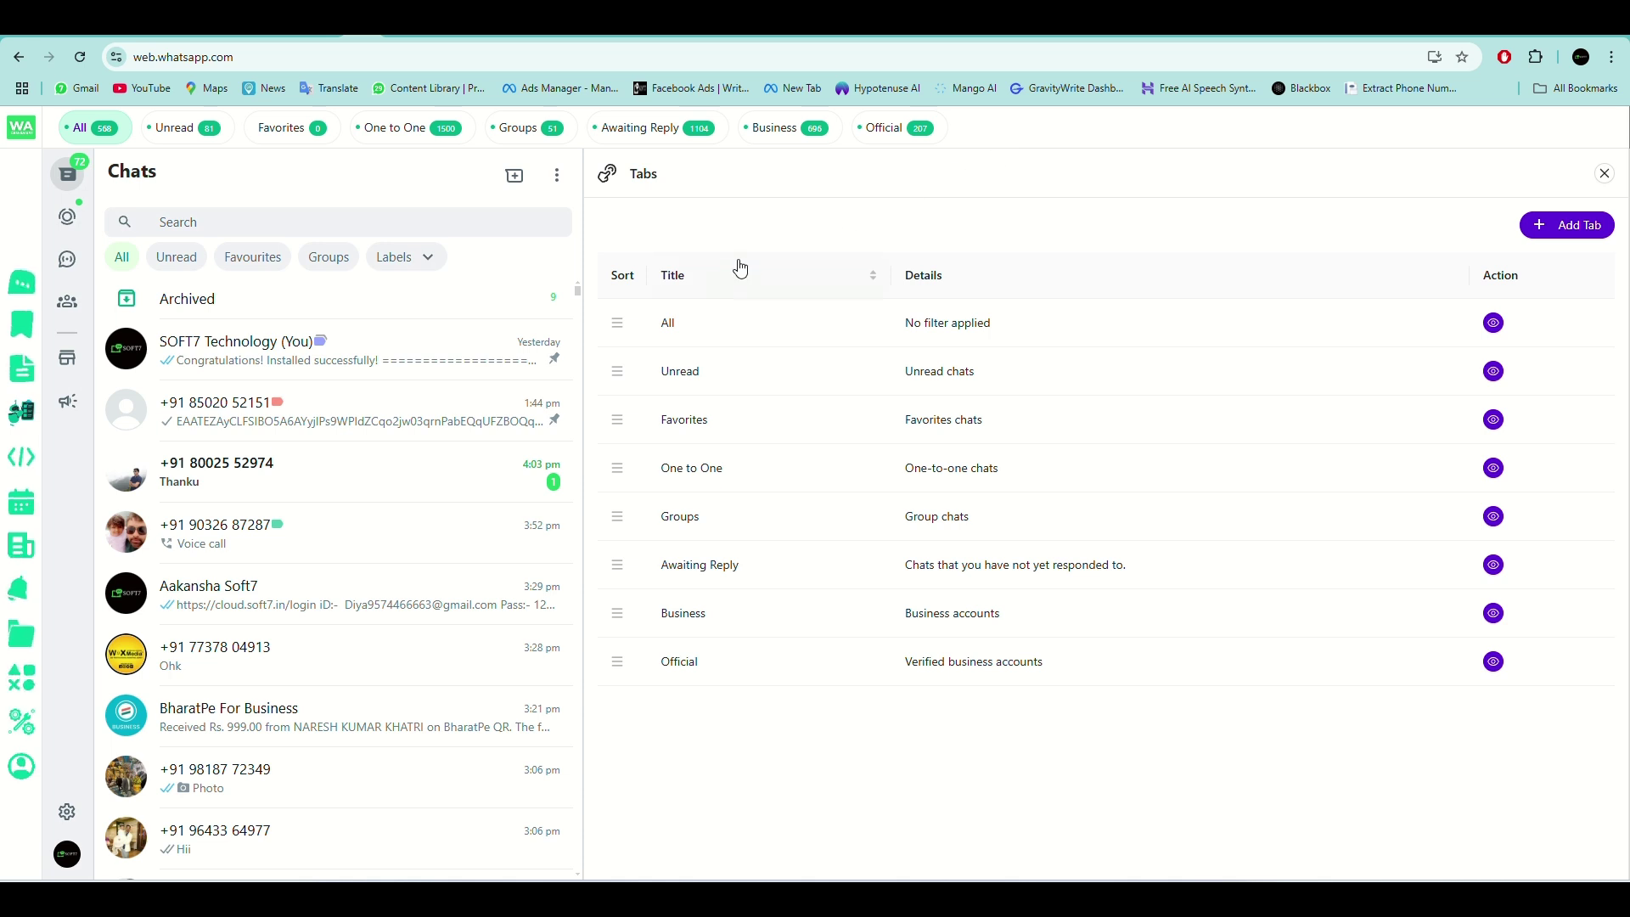
Drag the tab rows so the order becomes All, Favorites, Groups, Unread, One to One.
mouse_move(626, 374)
mouse_down()
mouse_move(630, 327)
mouse_move(624, 390)
mouse_up()
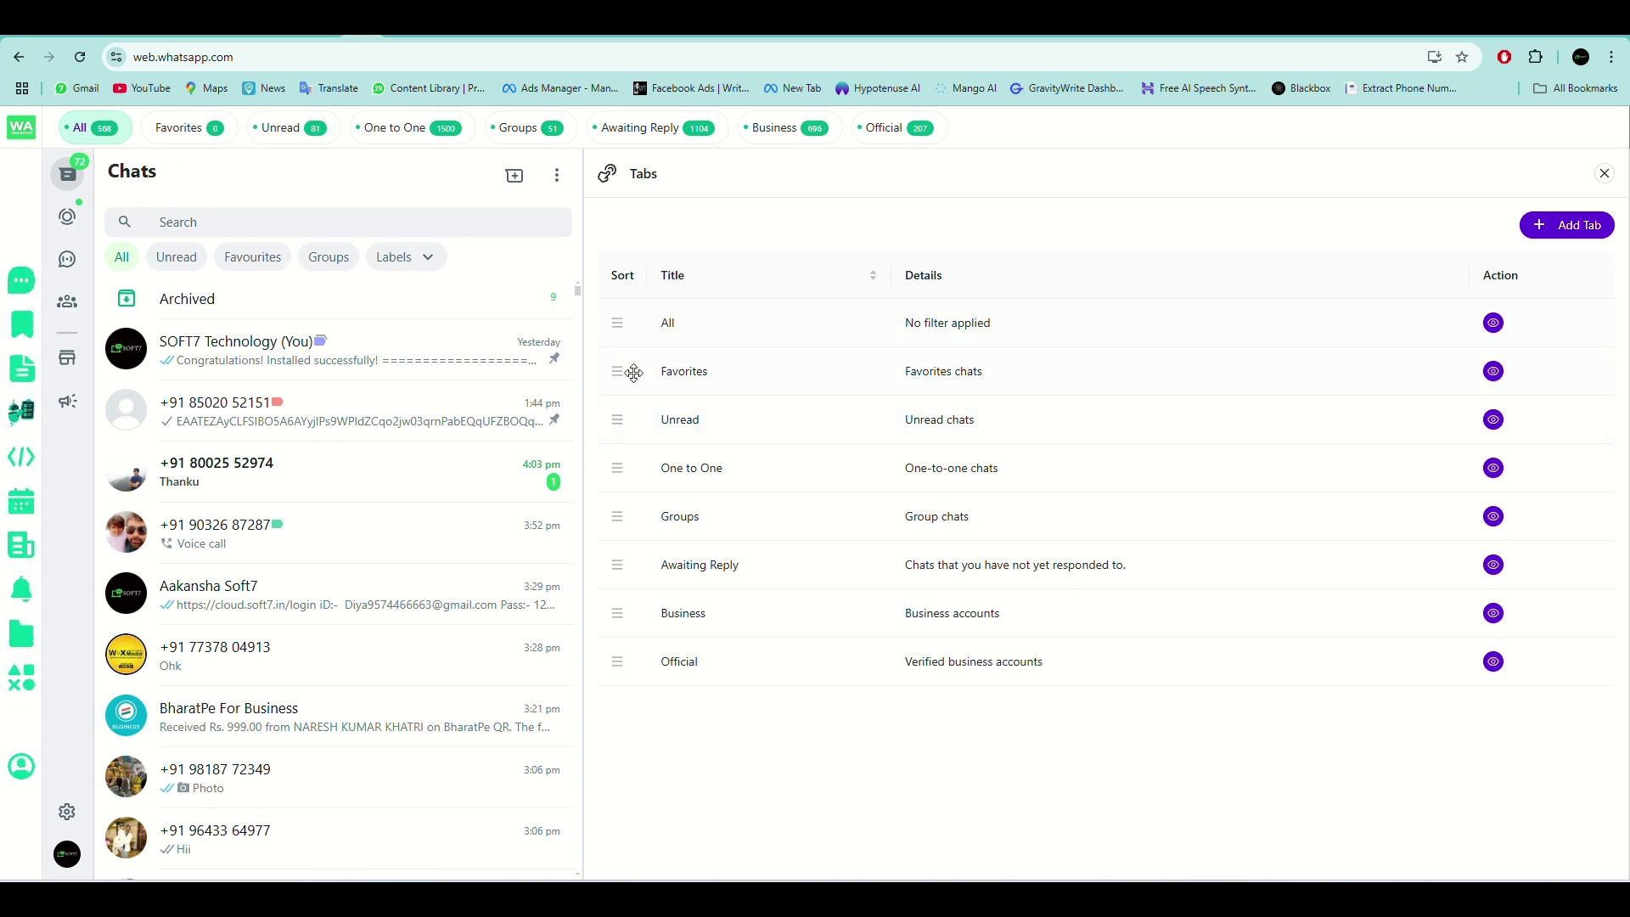
drag(626, 520, 628, 353)
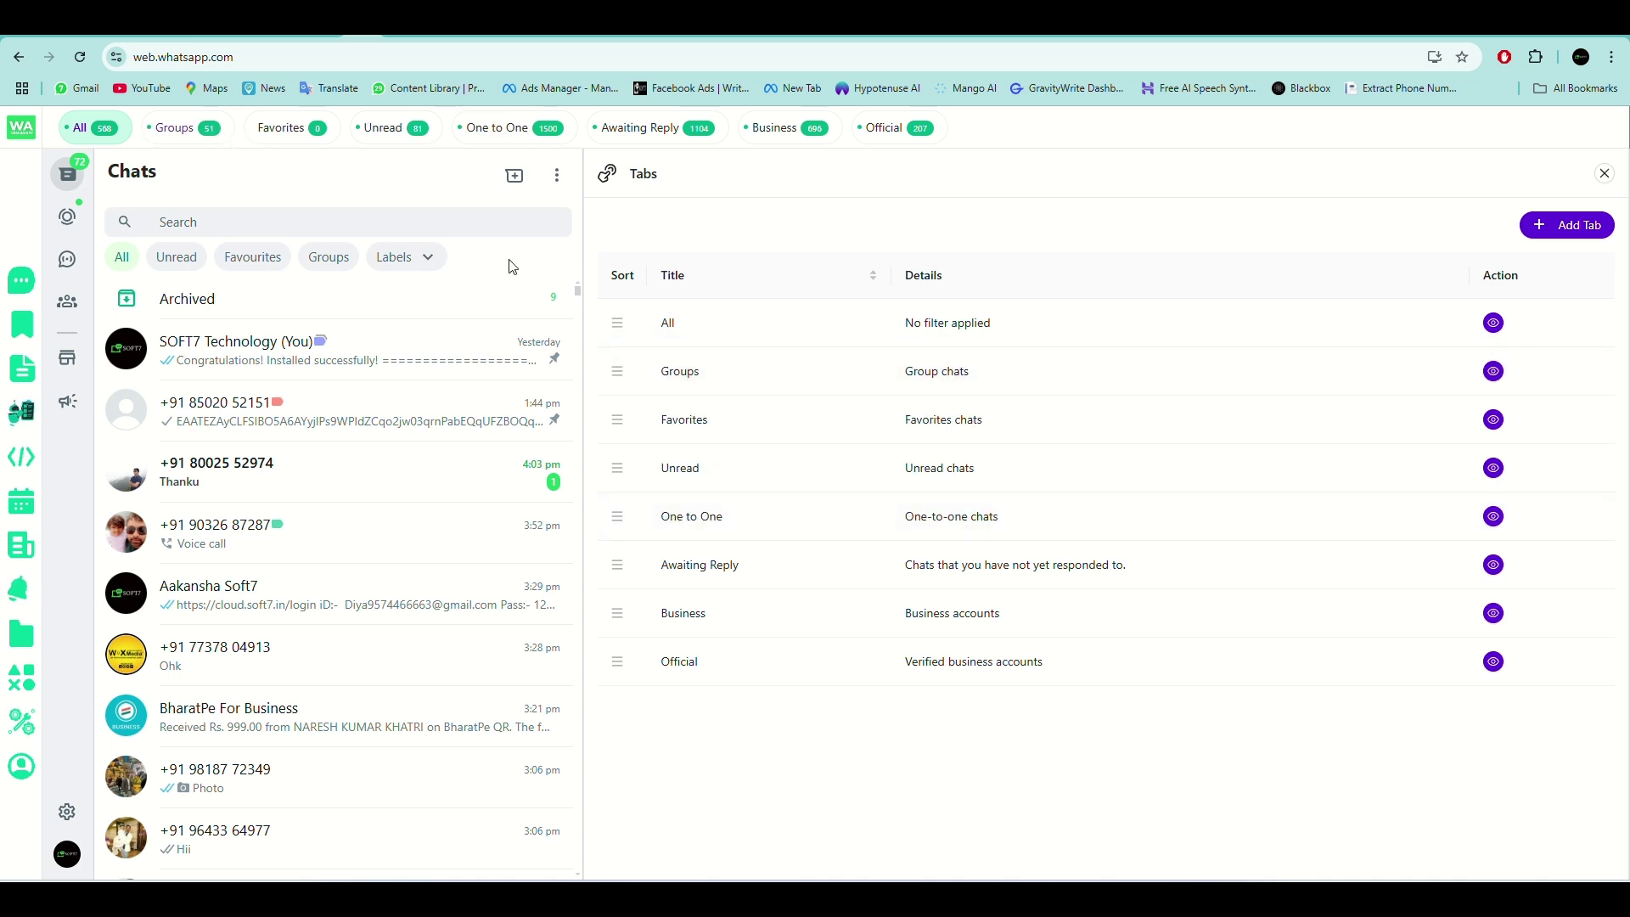
drag(618, 419, 619, 356)
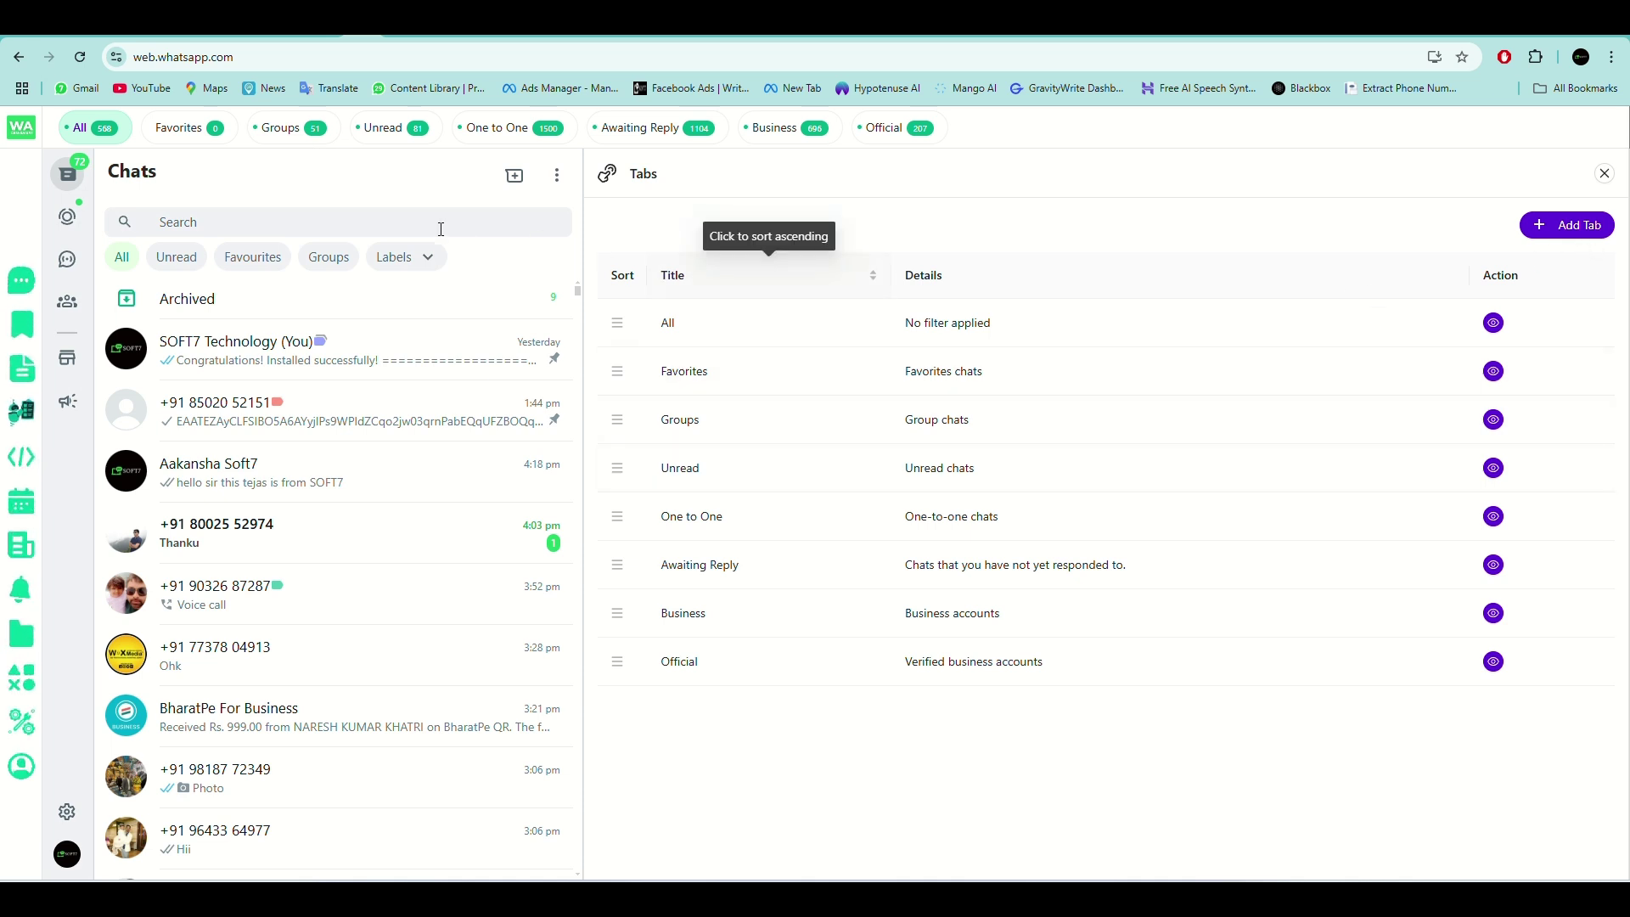
click(1566, 225)
Create a tab titled soft7 containing two chats, including SOFT7 Technology.
click(943, 222)
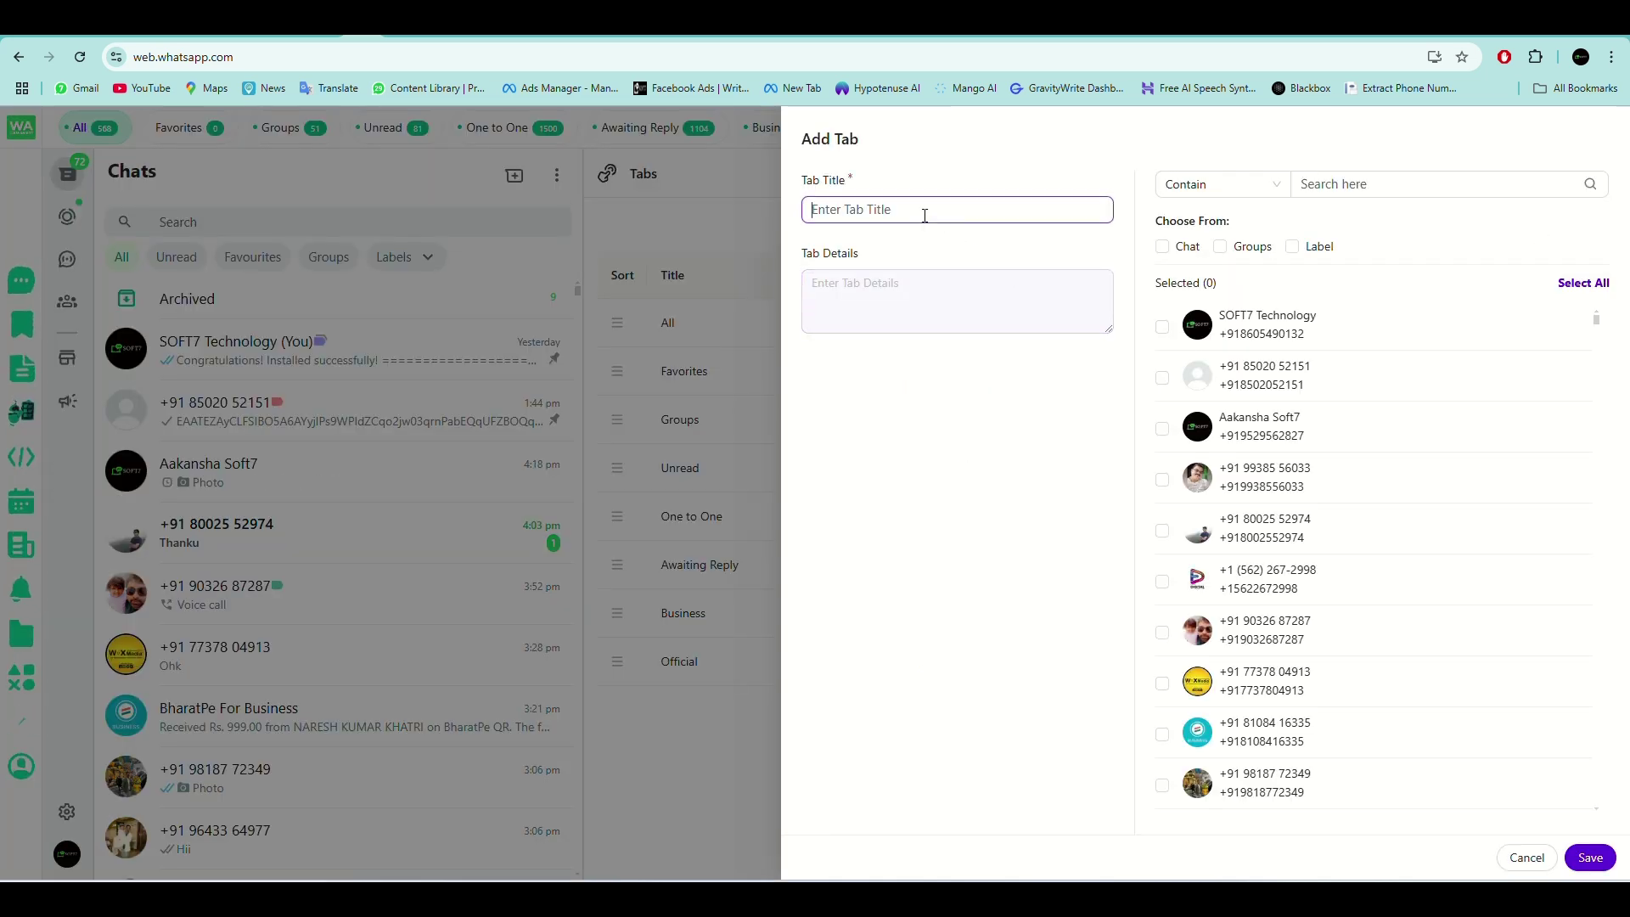
click(897, 261)
click(896, 292)
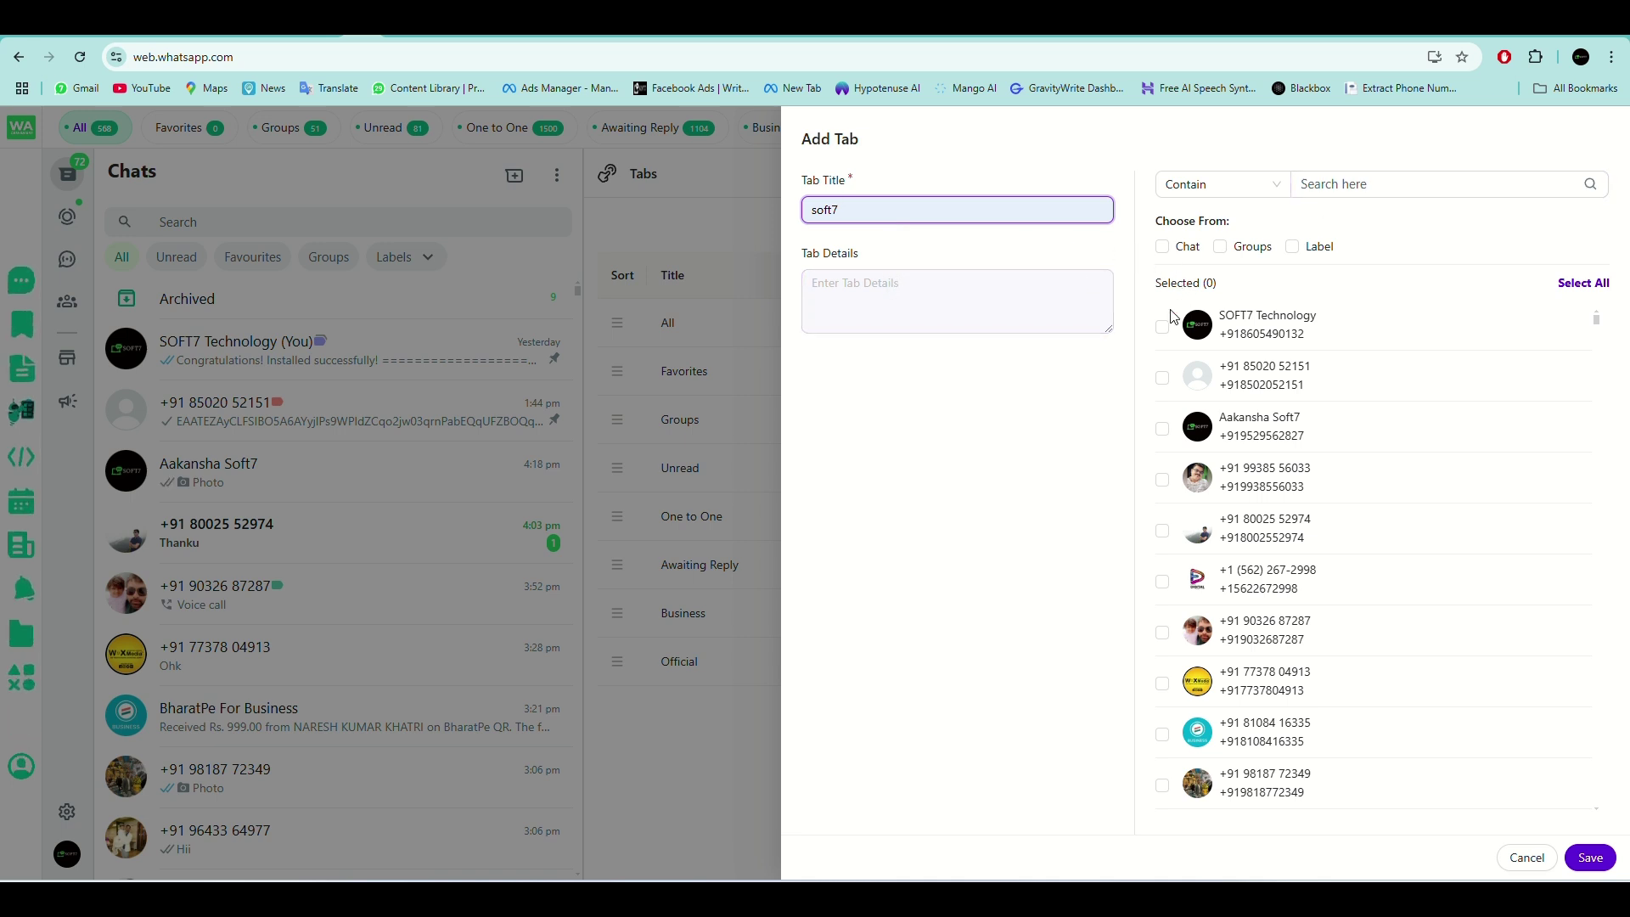
click(1163, 429)
click(1163, 329)
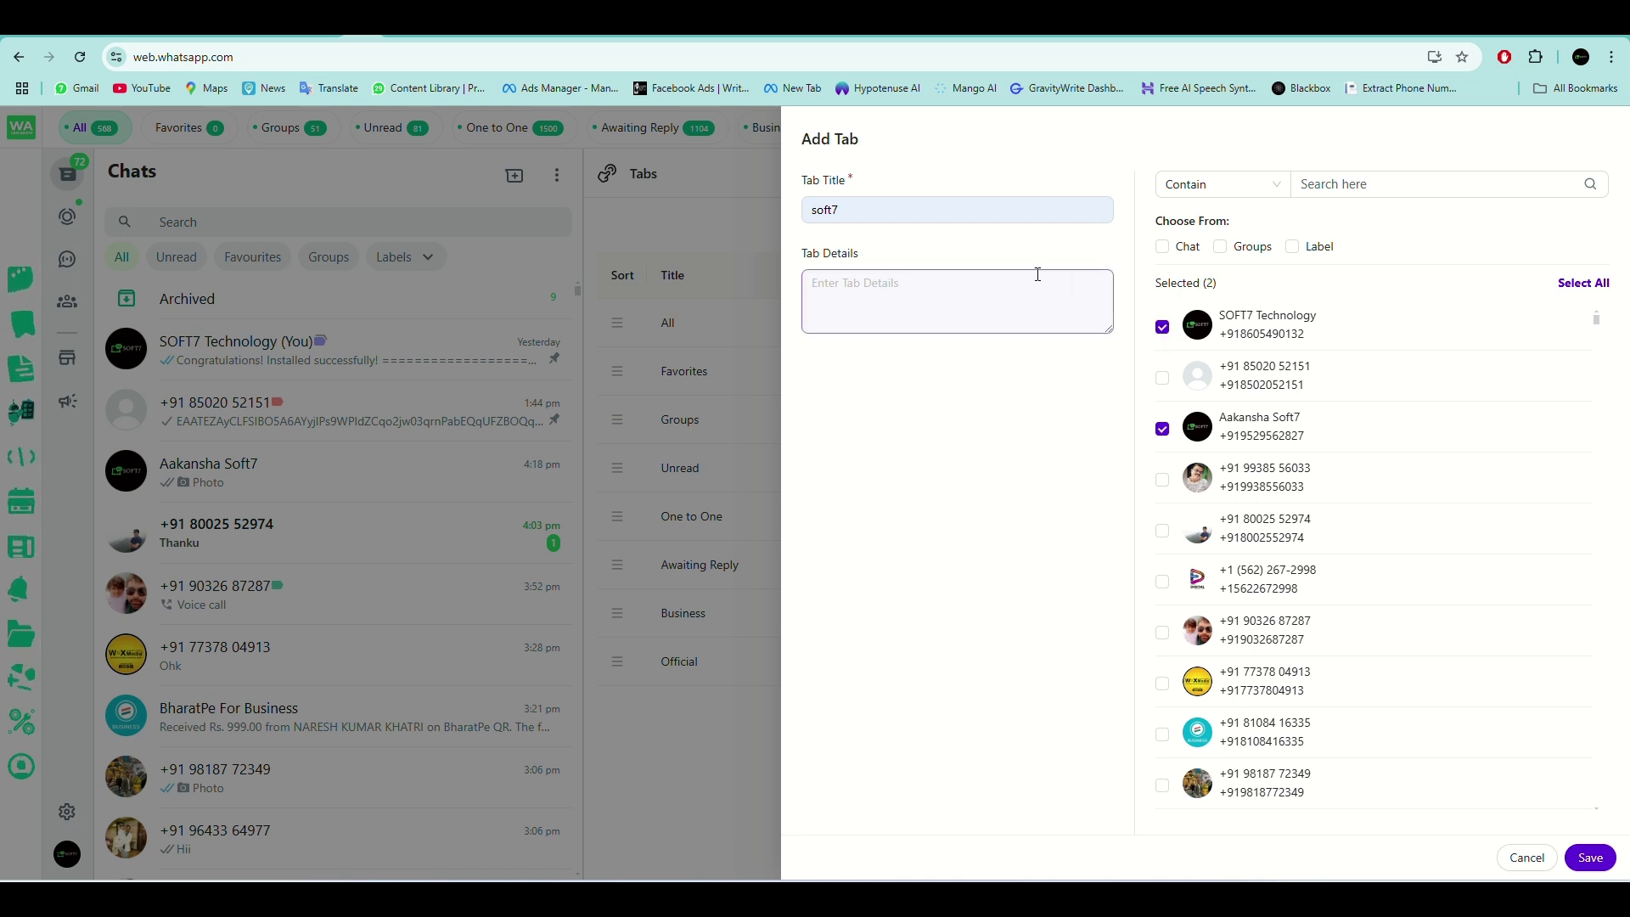
click(1590, 859)
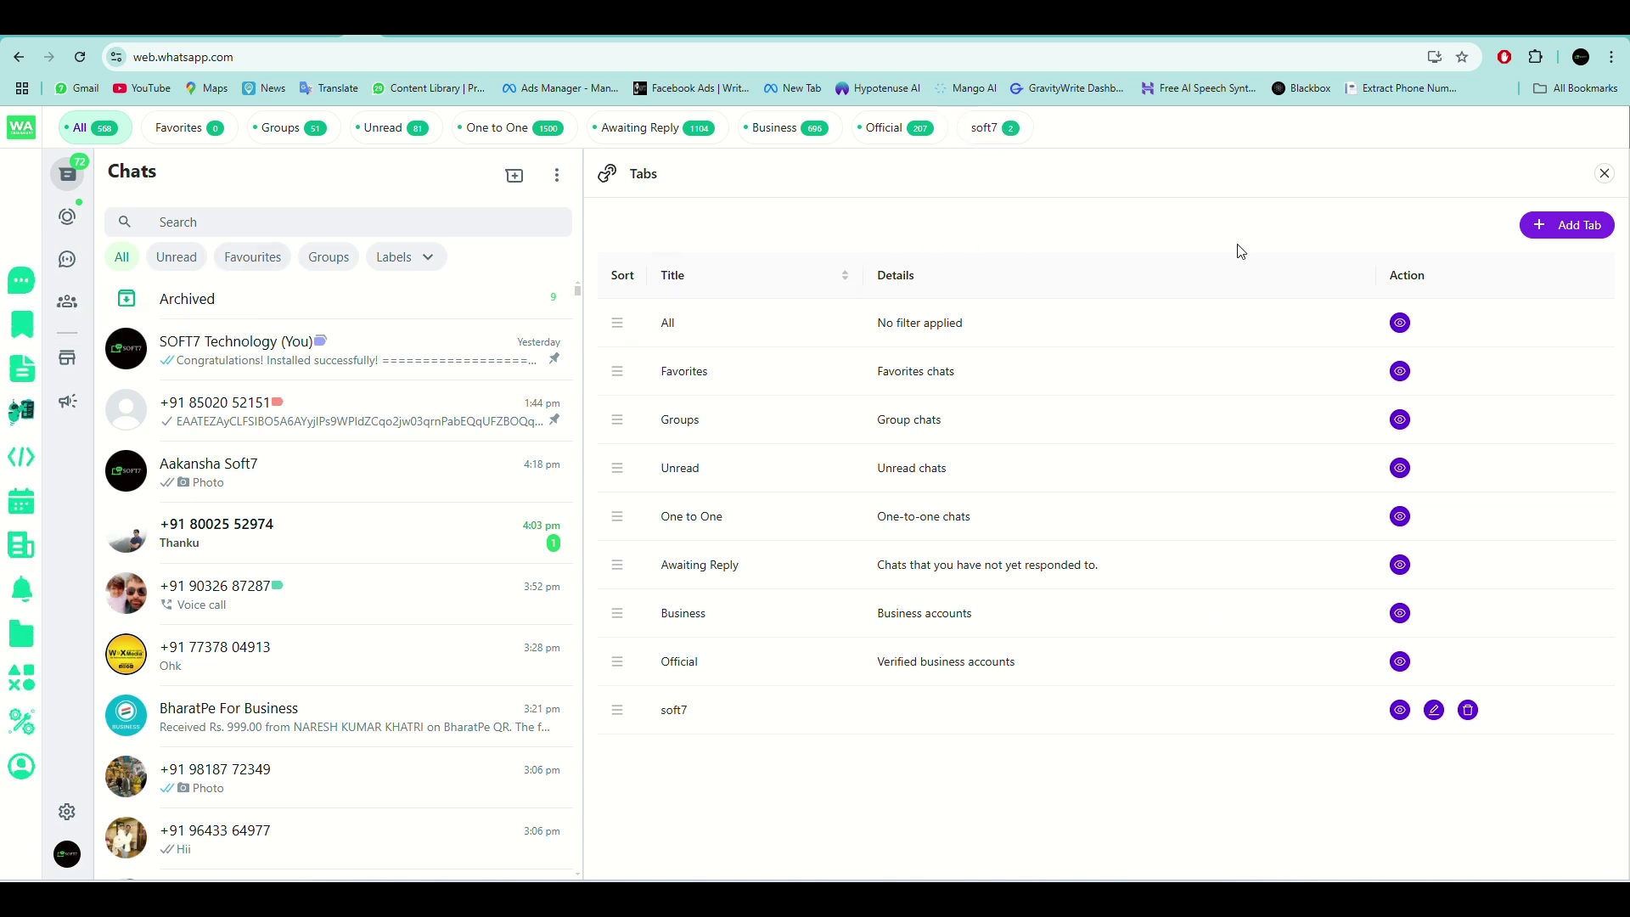
Open a second new-tab form and cancel it without adding anything.
click(1598, 231)
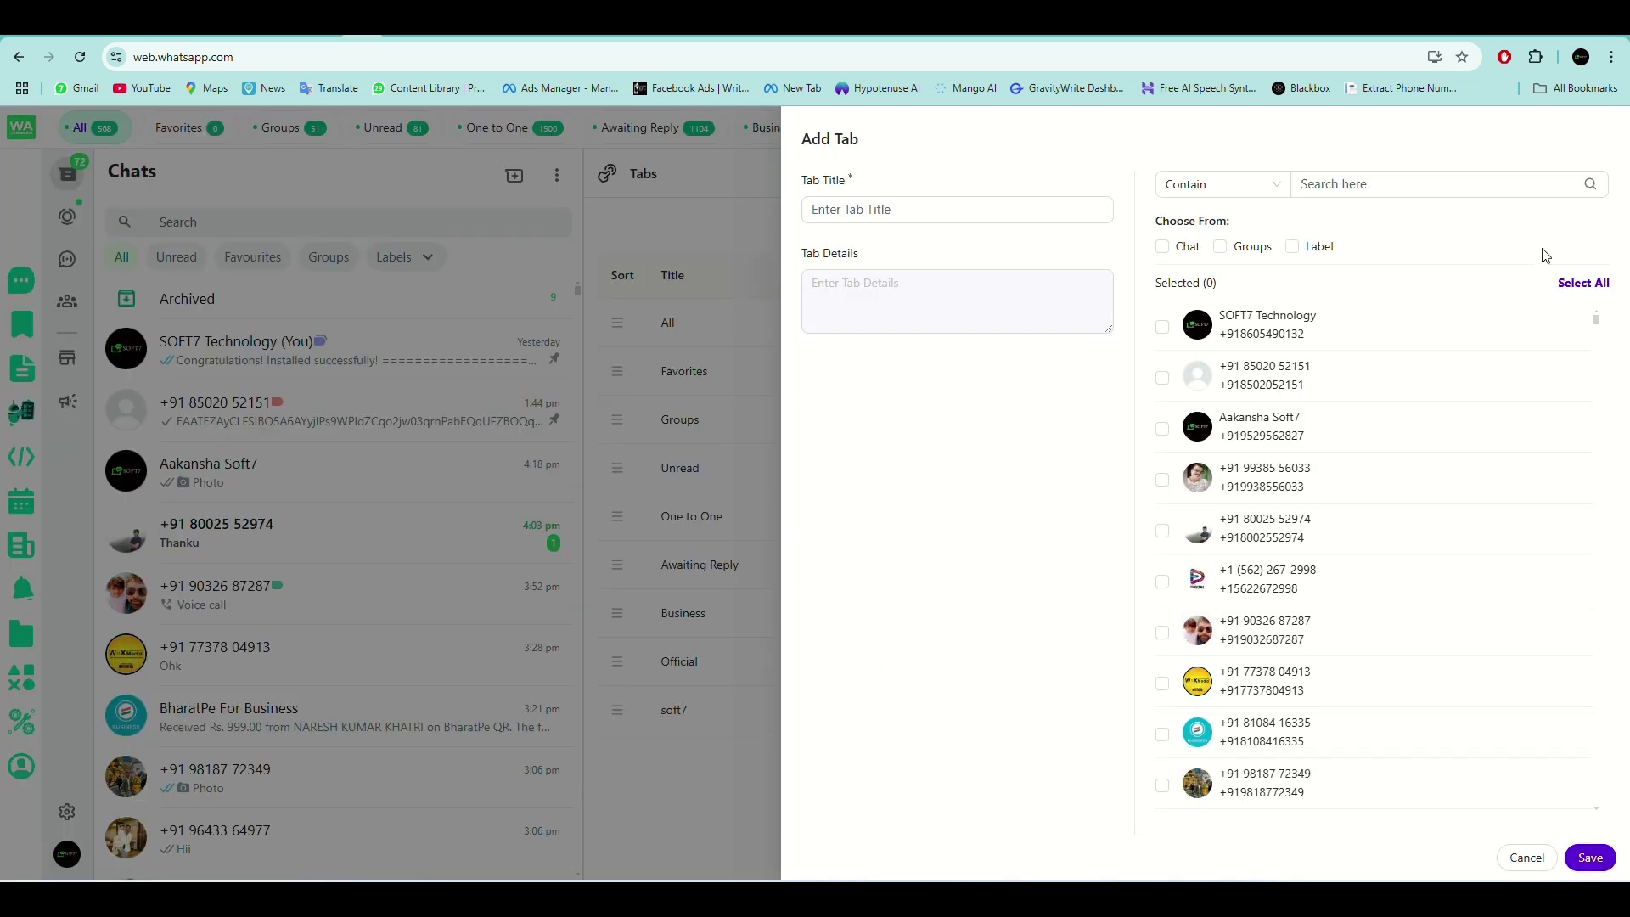
click(1525, 858)
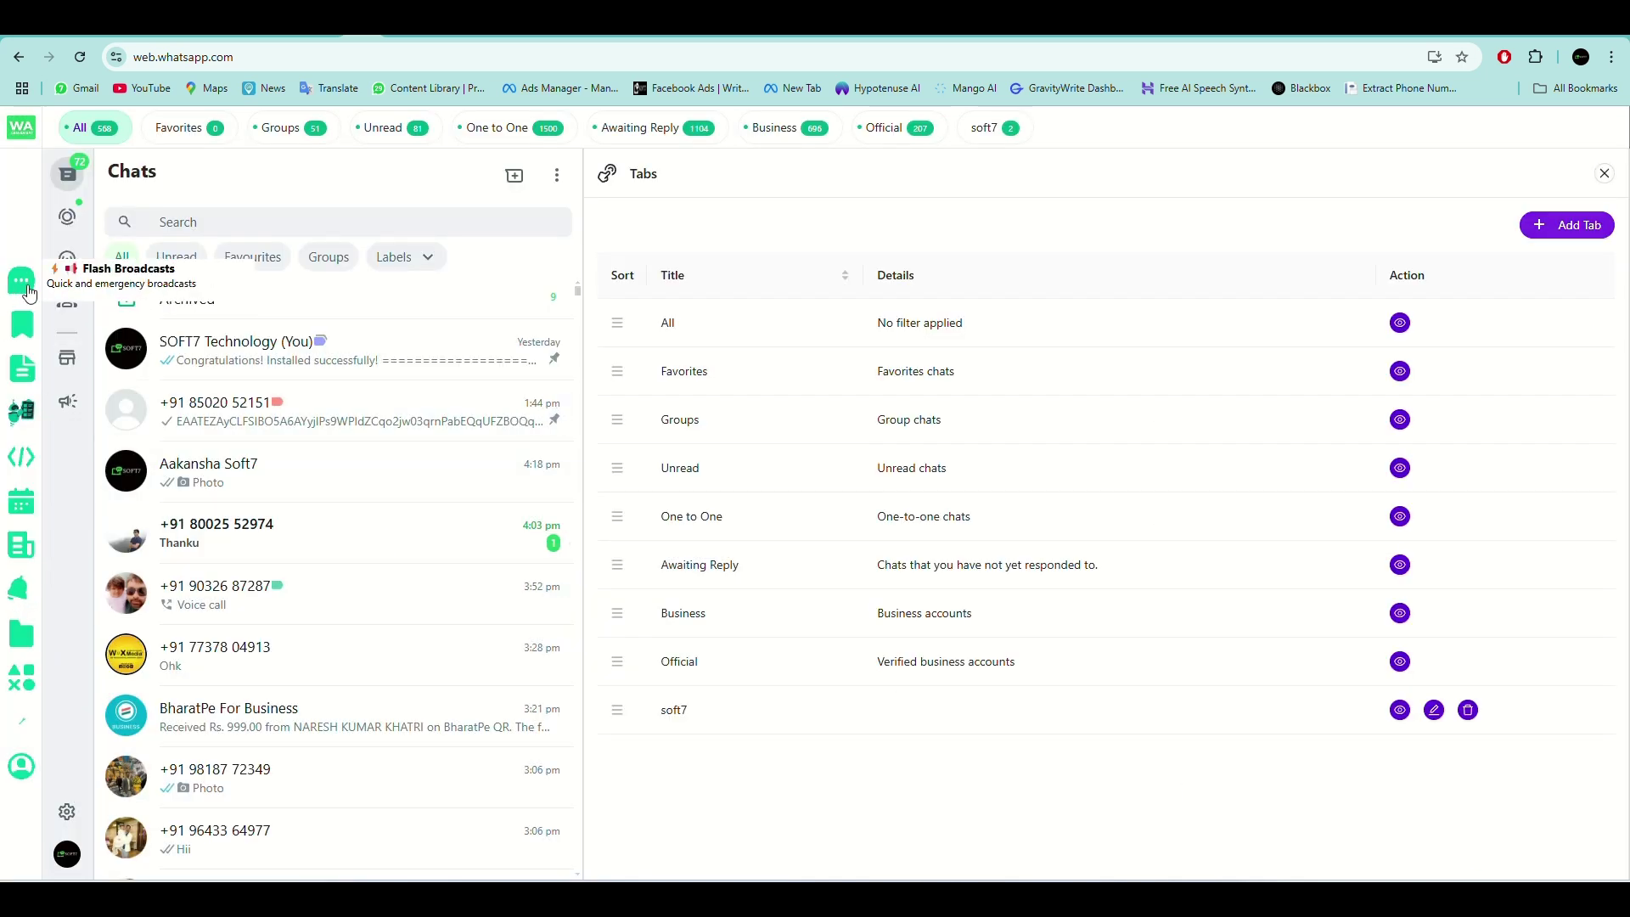
click(36, 368)
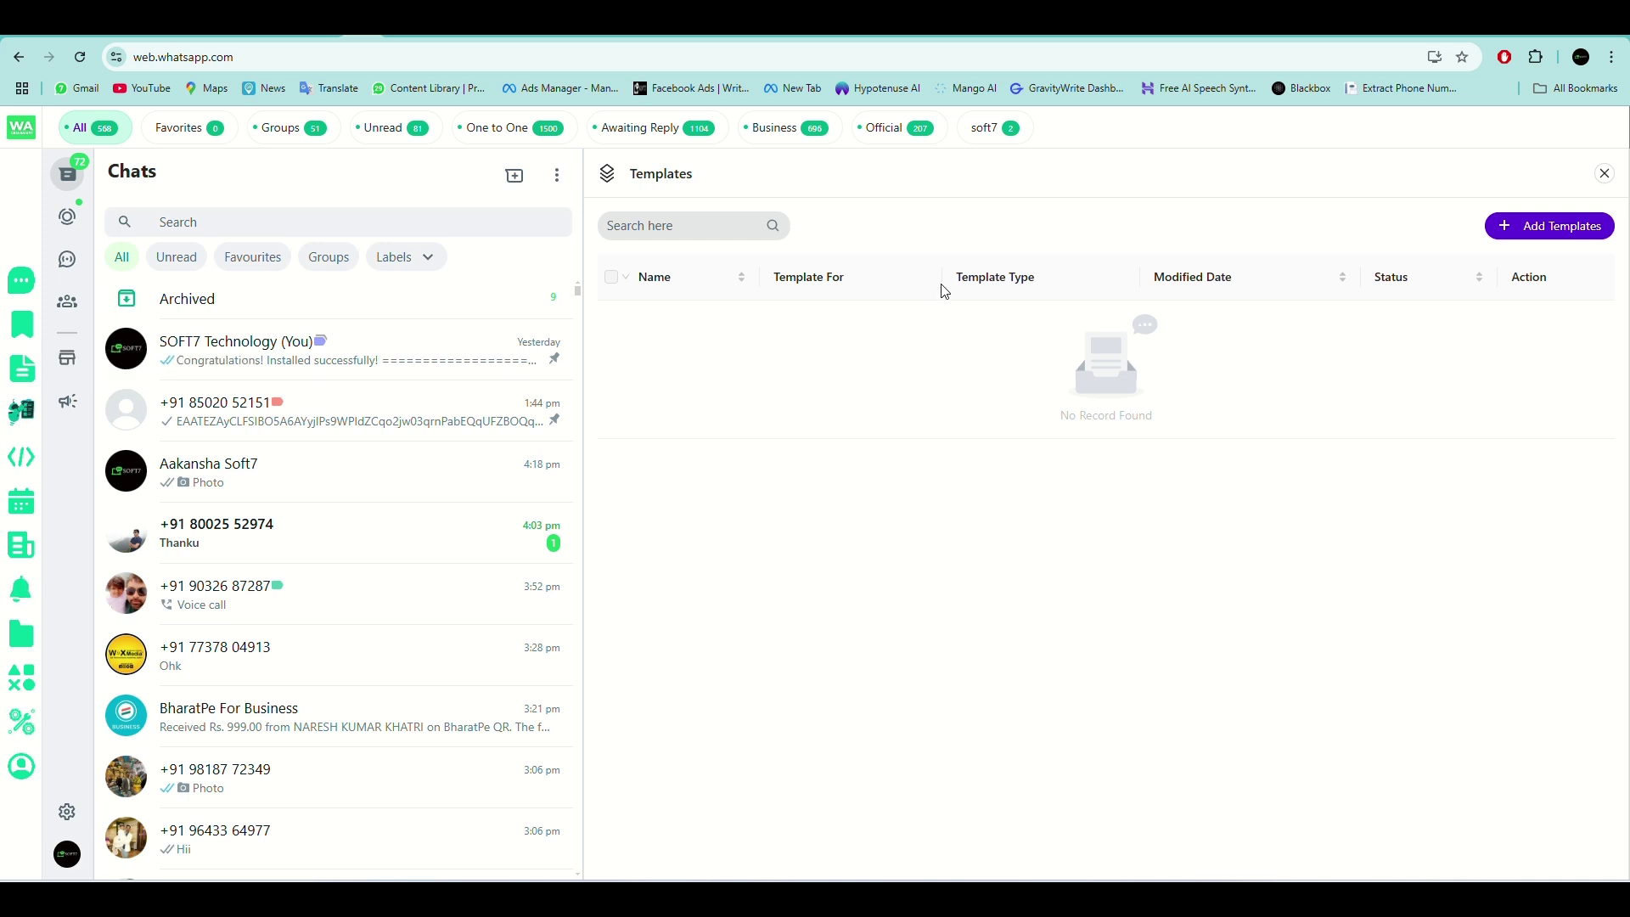
Start a new template named 'test' targeted at One to One chats.
click(1582, 231)
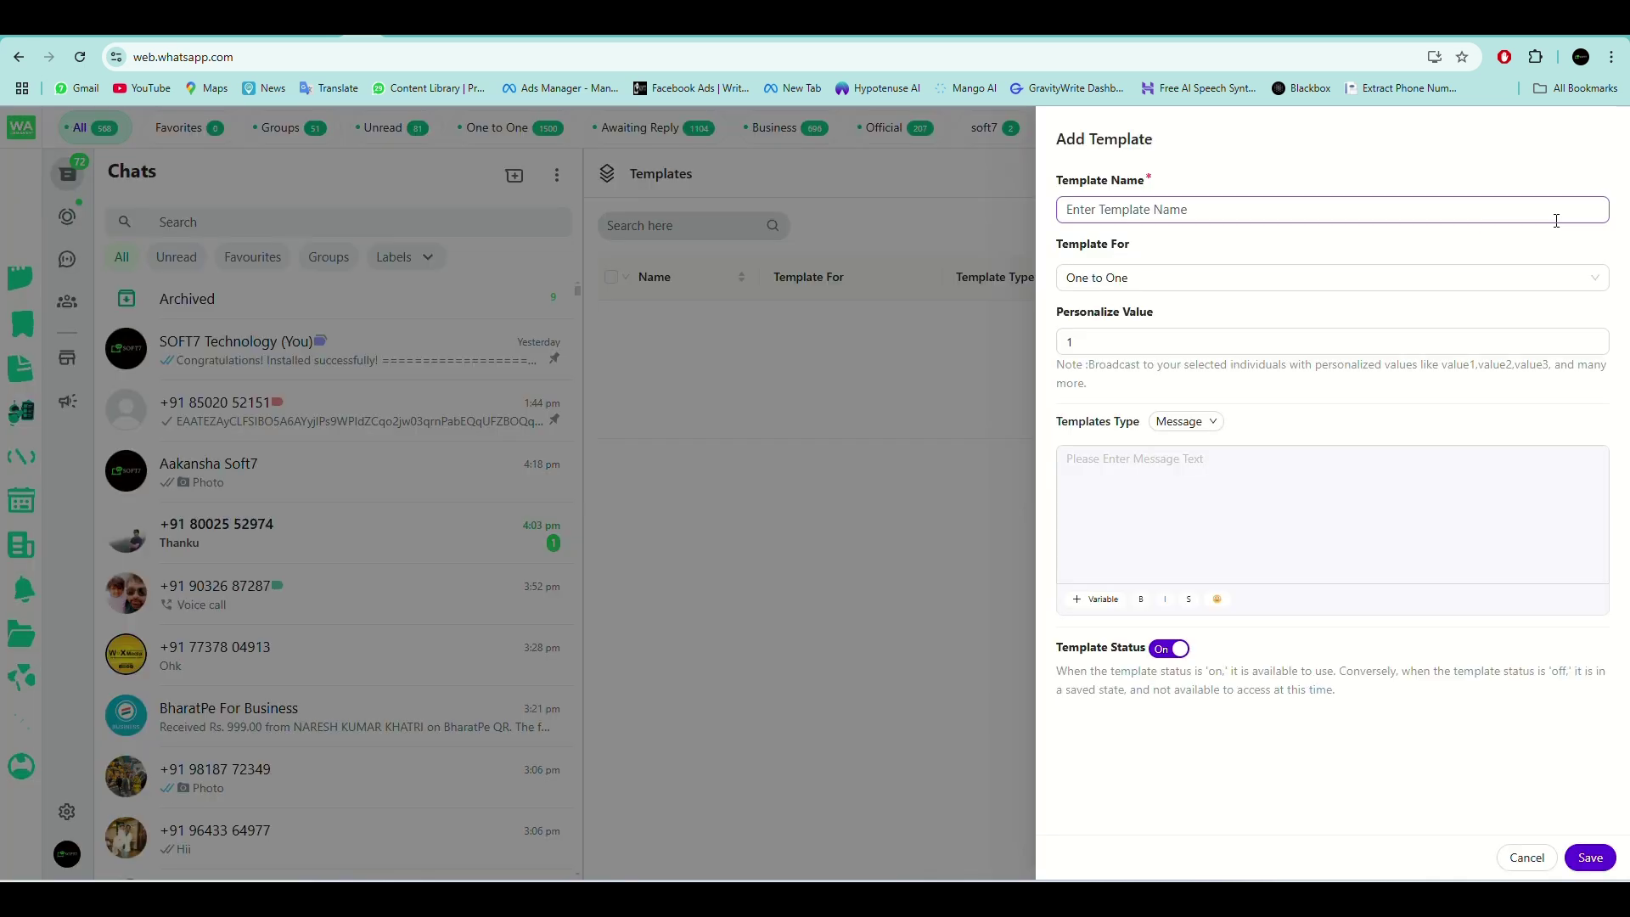
click(1182, 208)
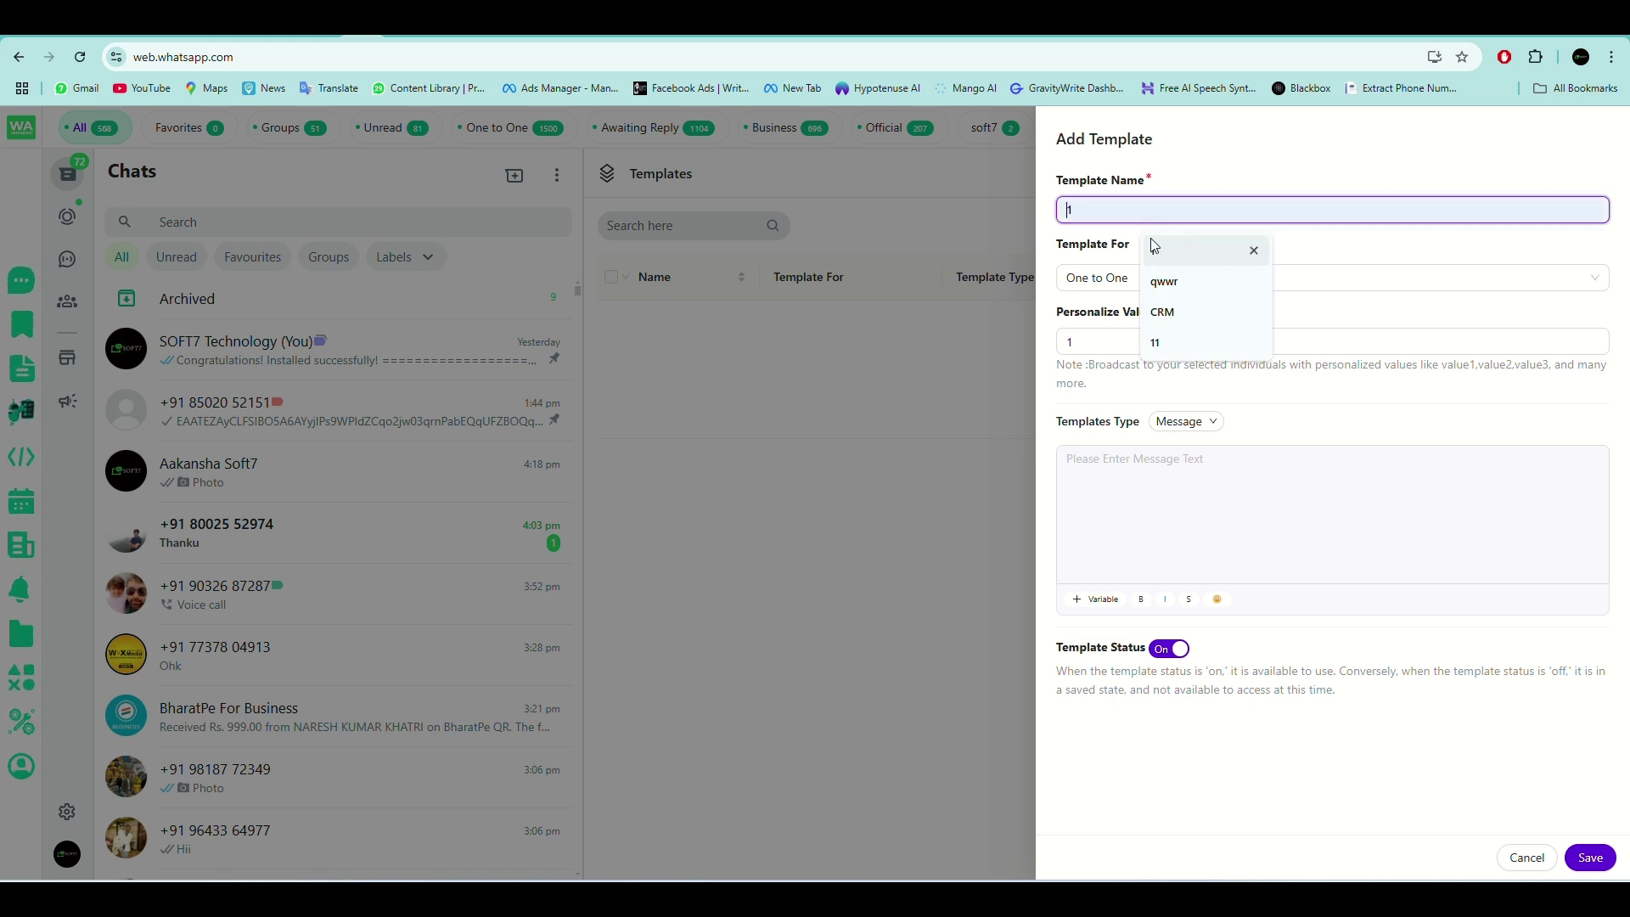
text(test)
click(1116, 280)
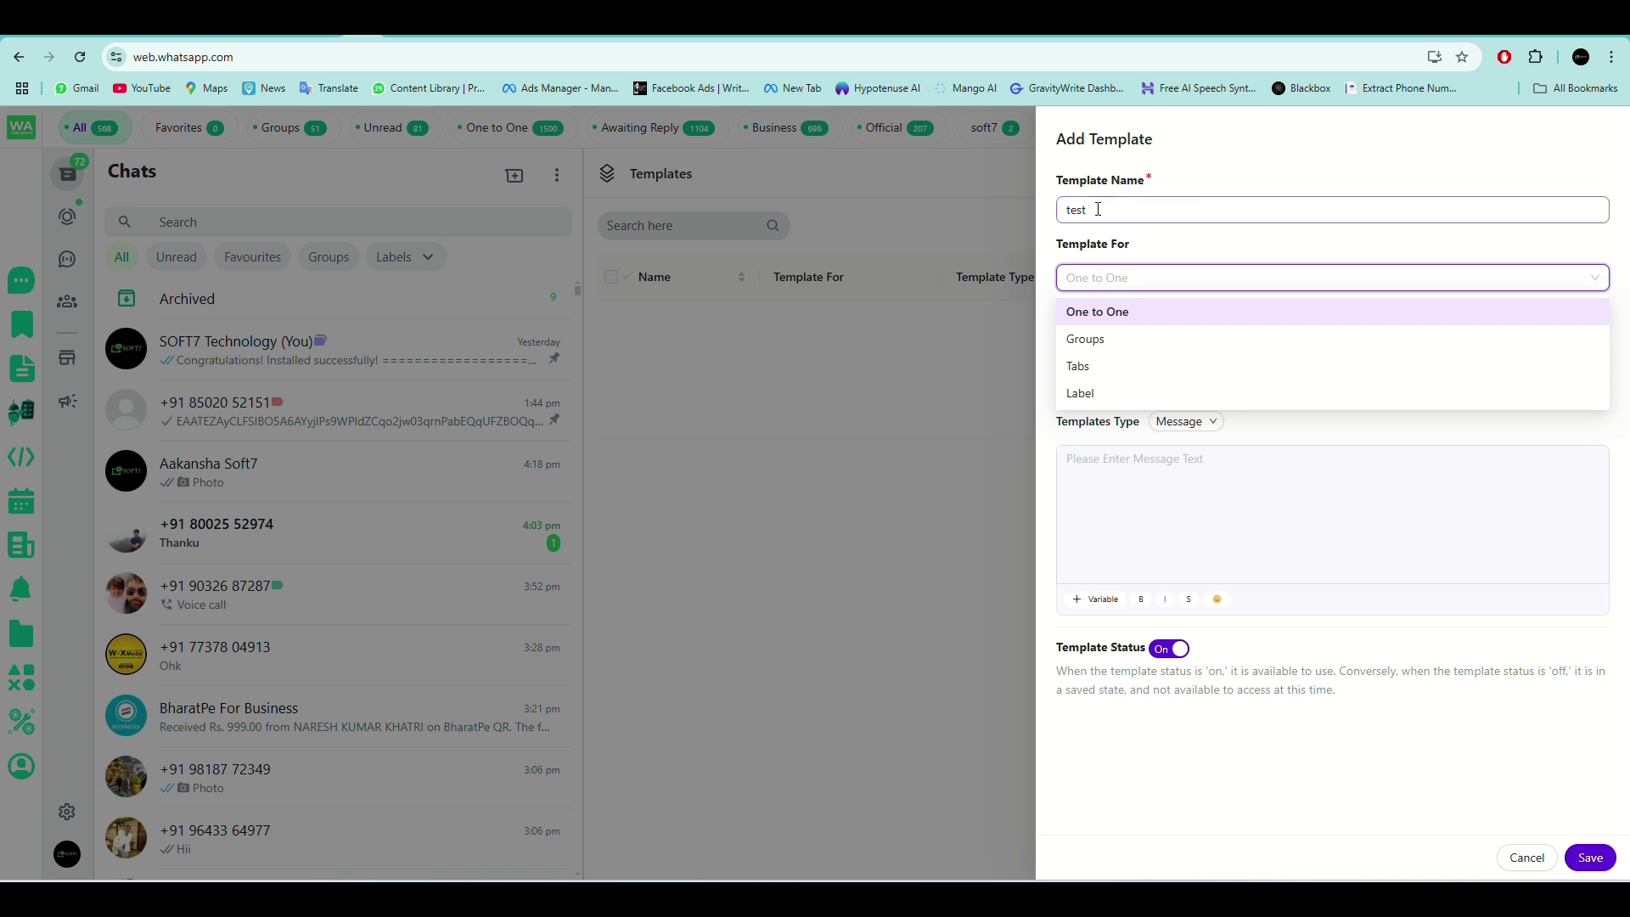
click(1204, 240)
Keep the Message type, enter the body 'test message', and save the template.
click(1146, 344)
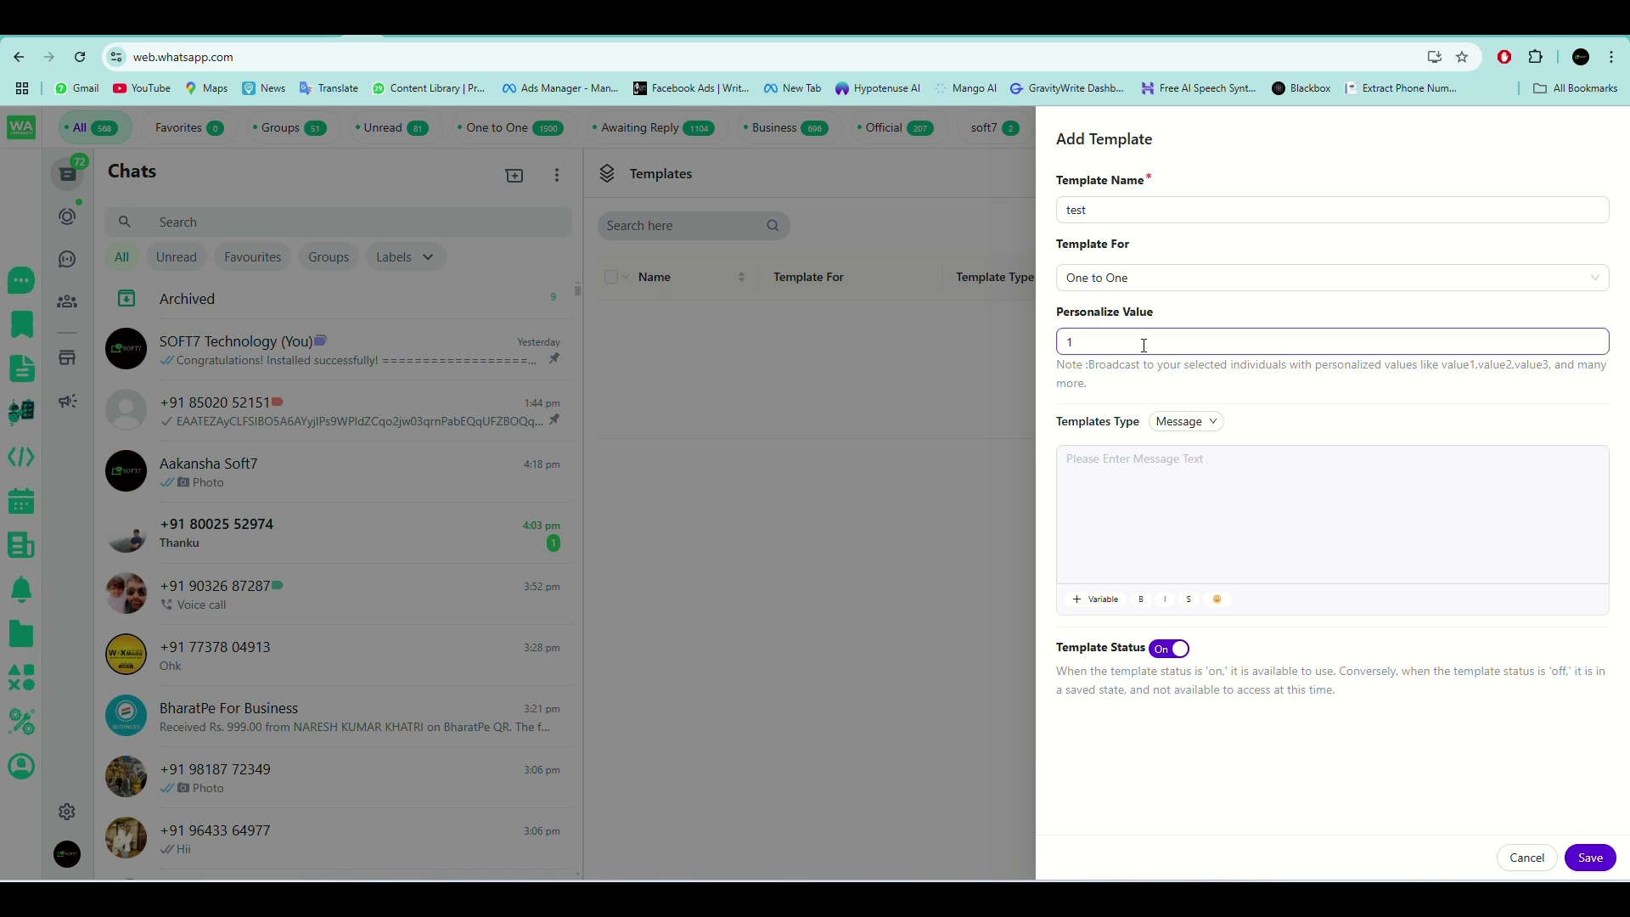
click(1204, 424)
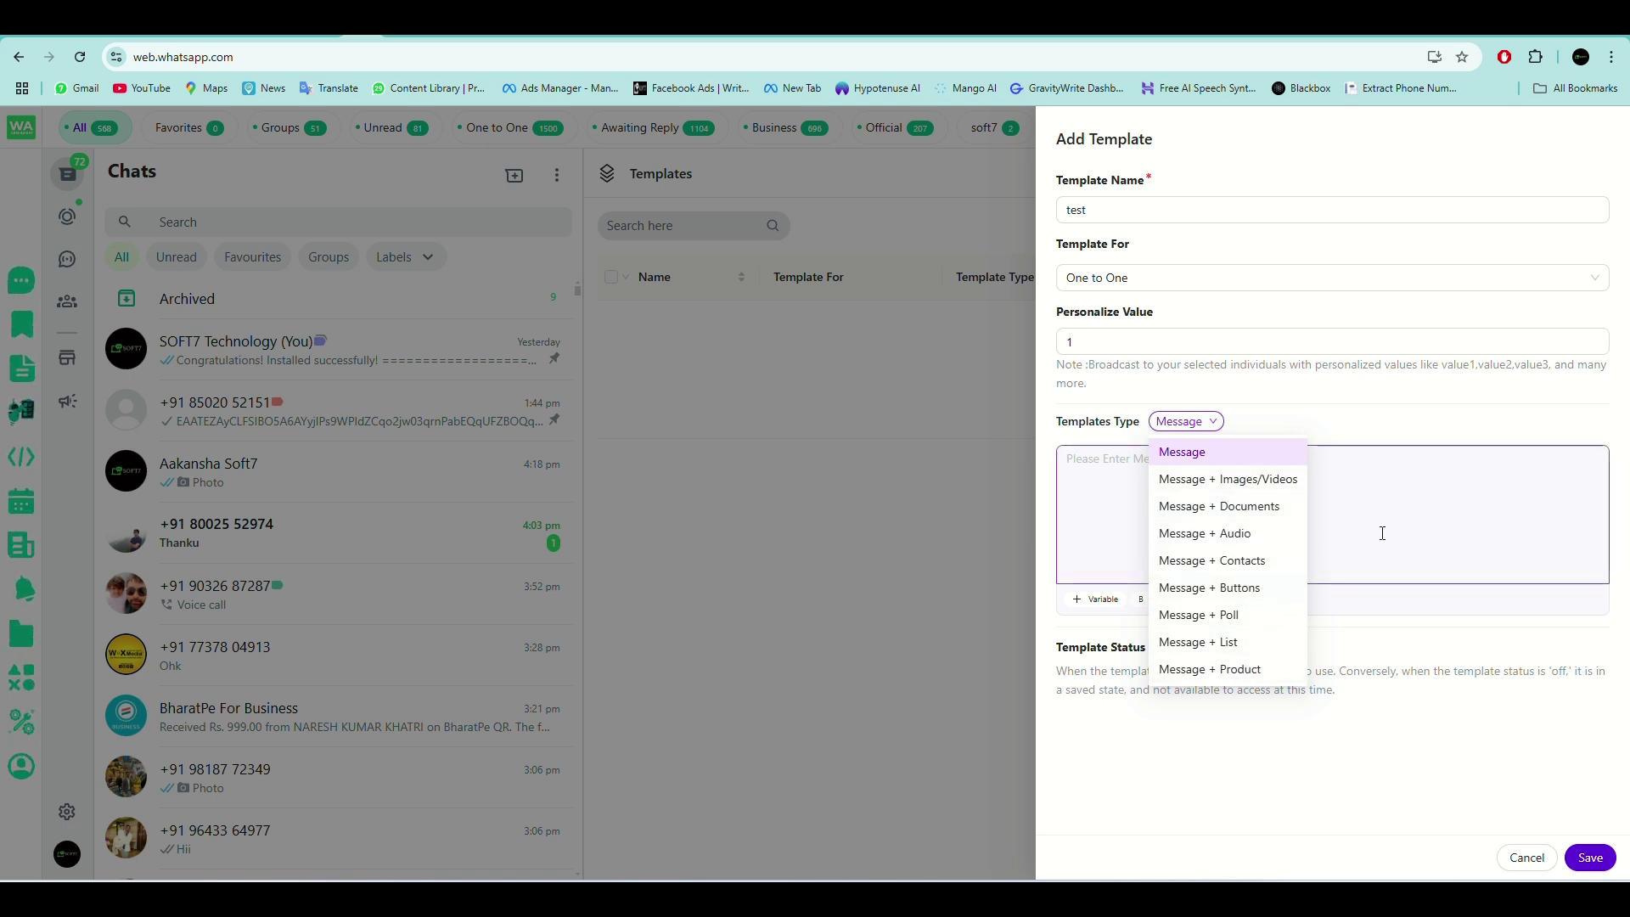
click(1170, 488)
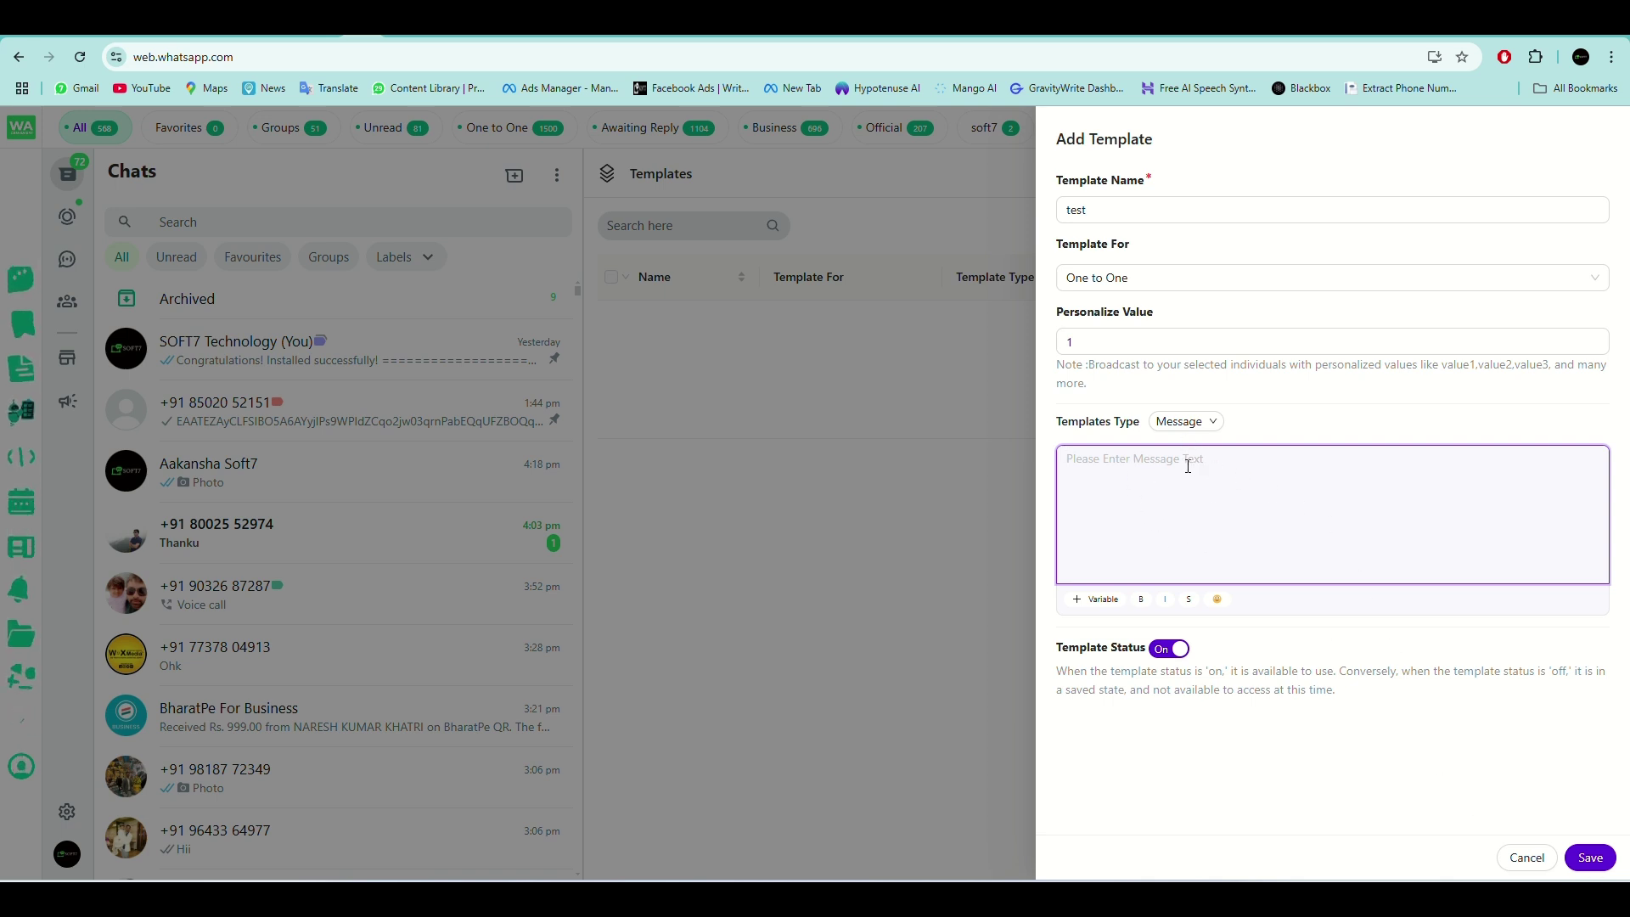
click(1186, 422)
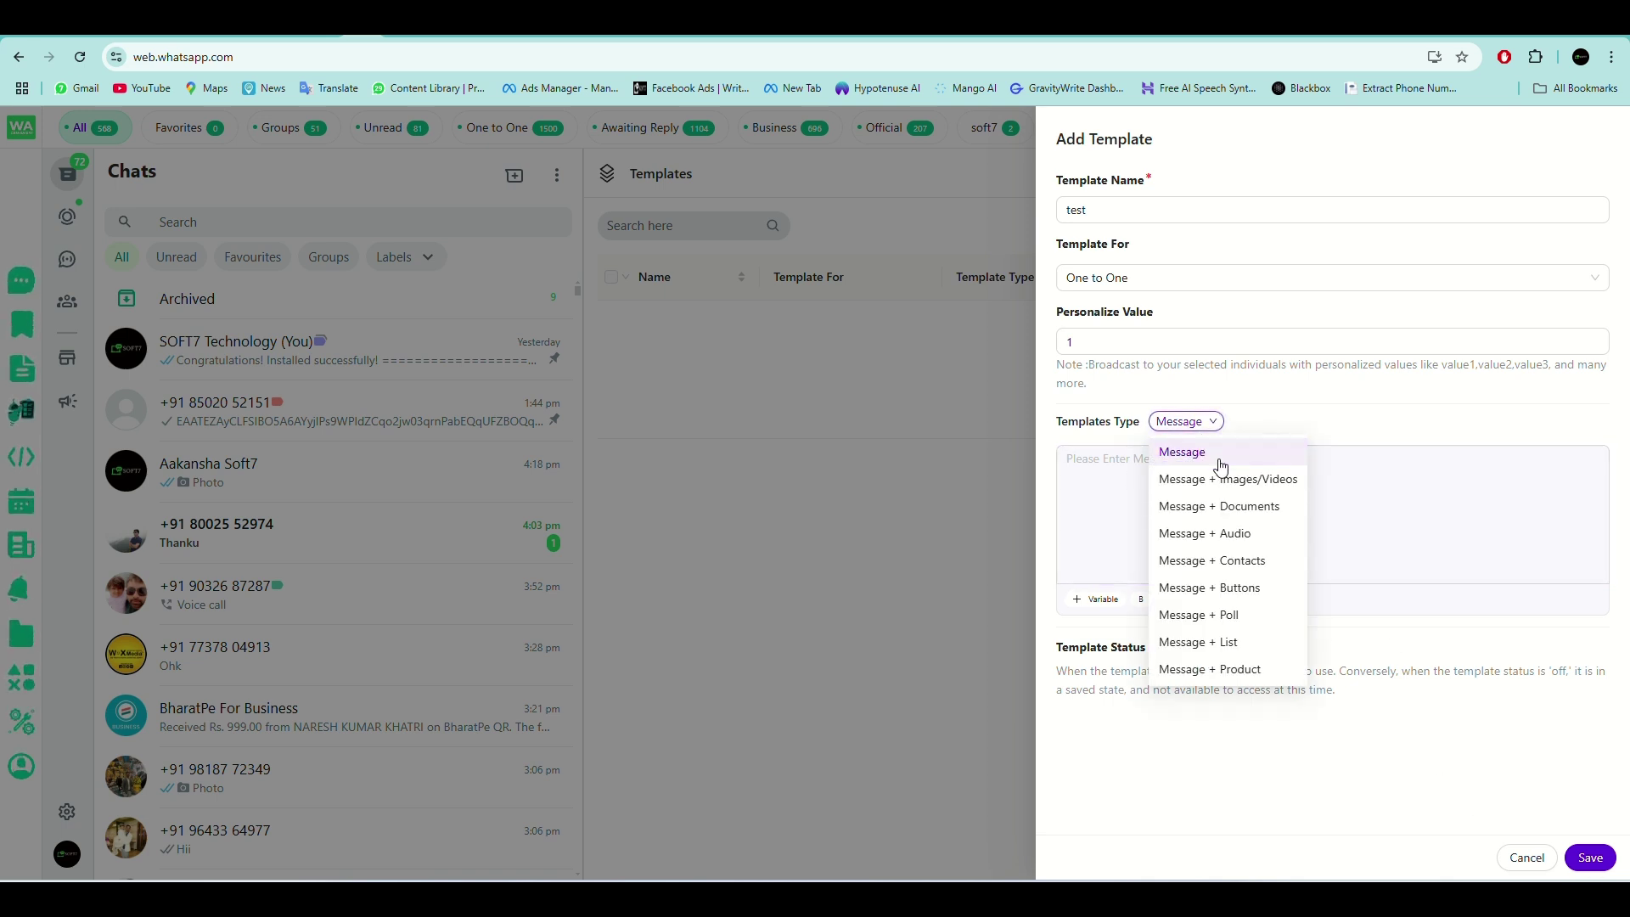
click(1108, 464)
text(ts)
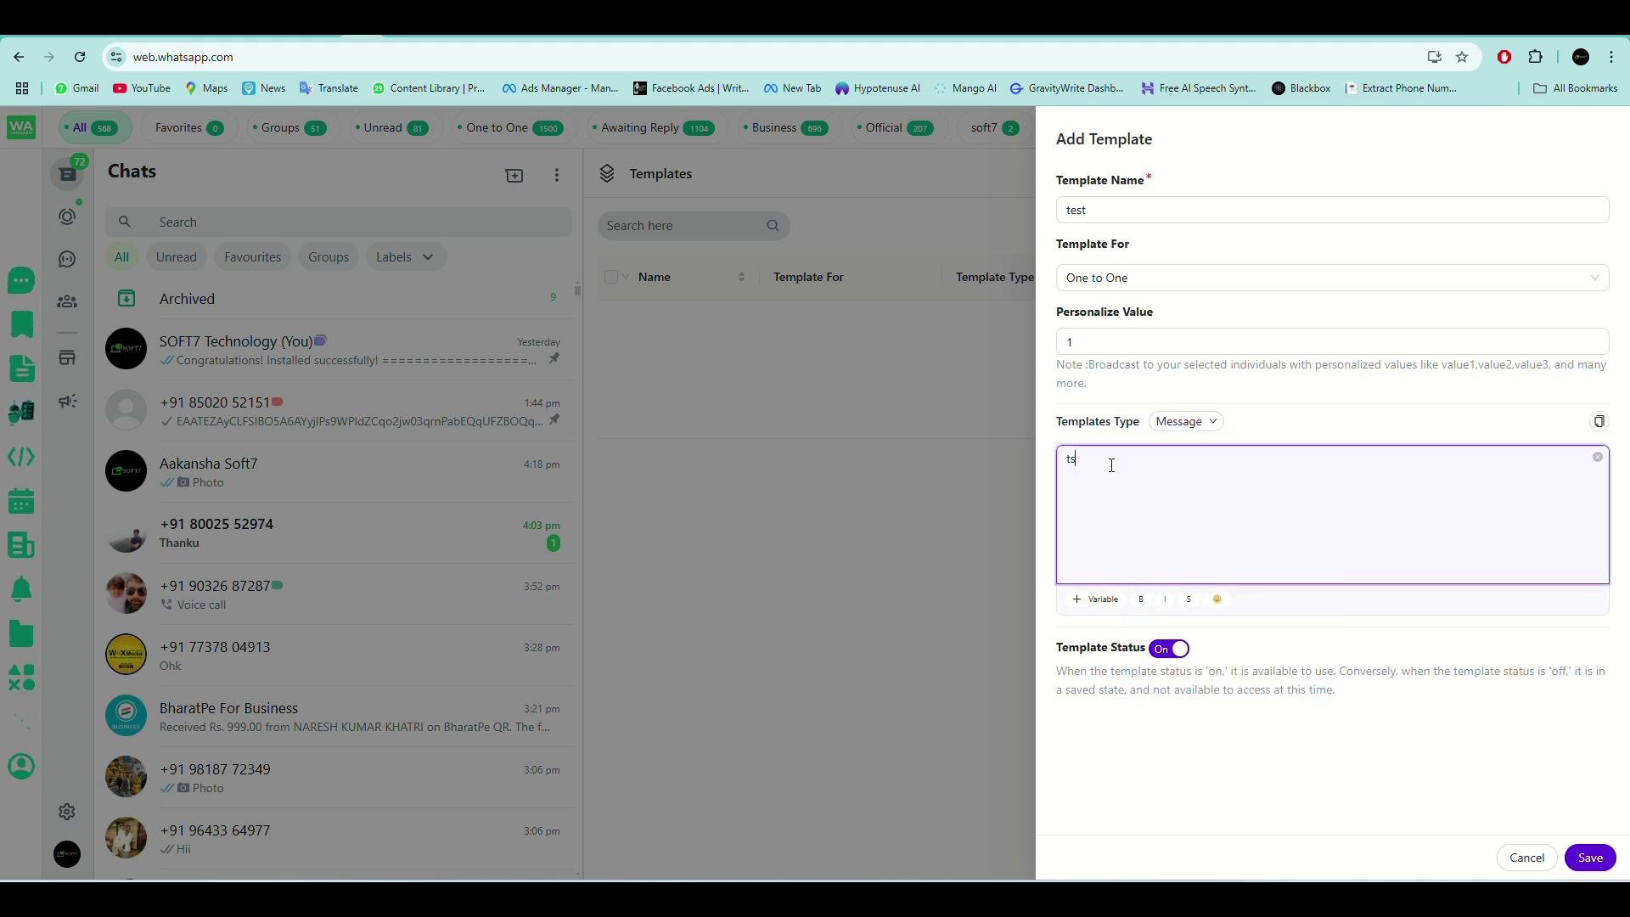
text(6)
key(BackSpace)
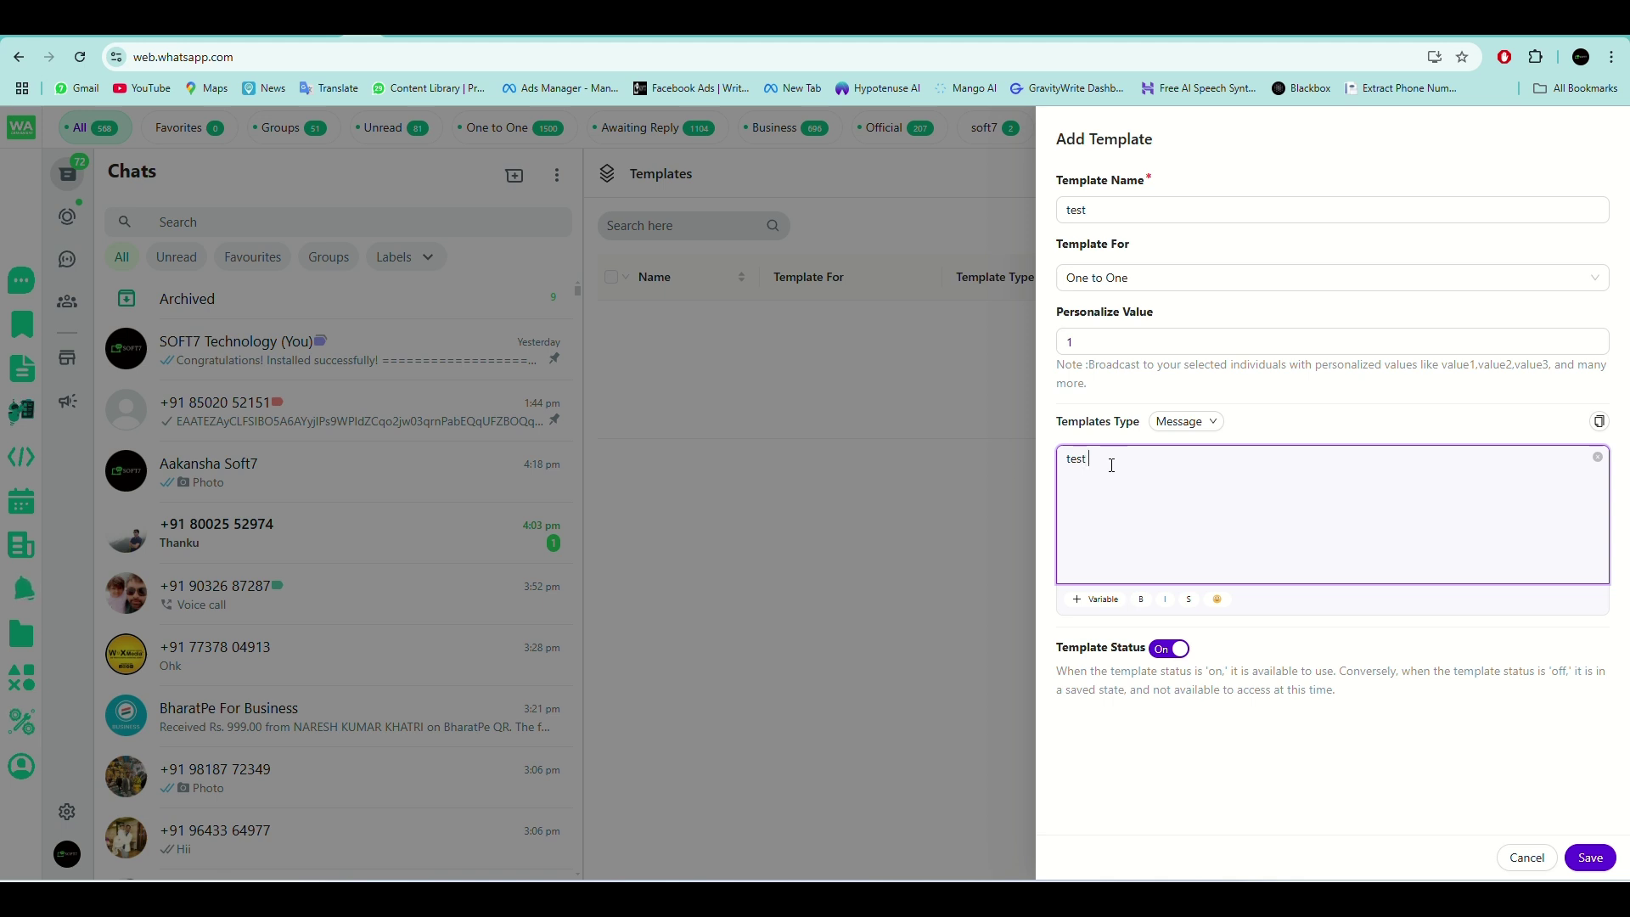
text(t message)
click(1589, 857)
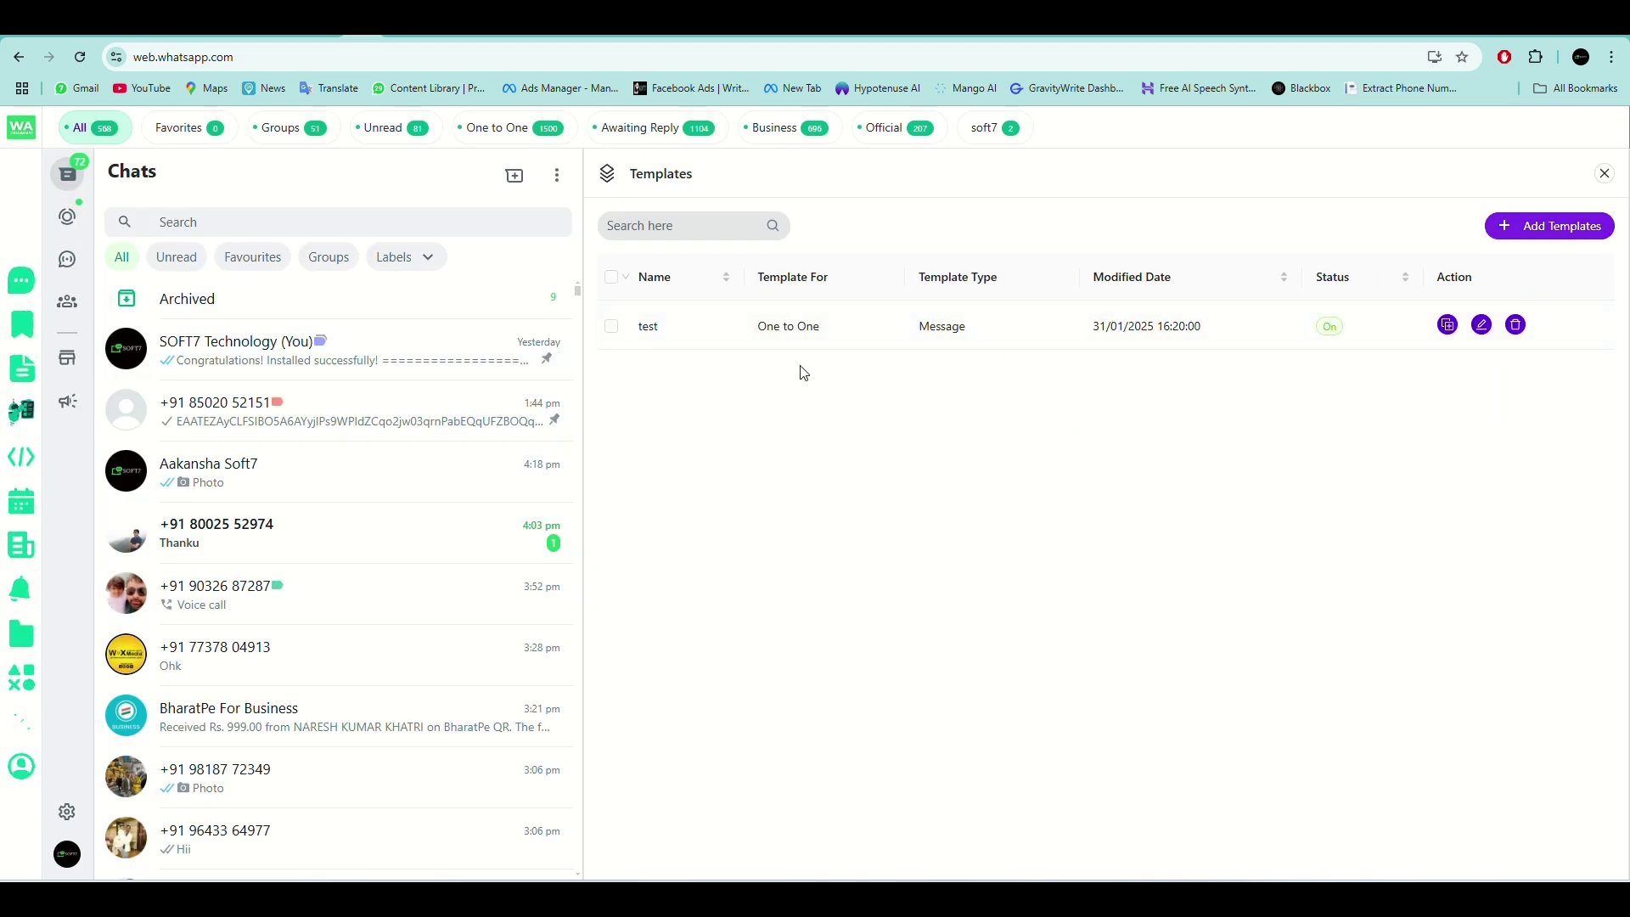
click(21, 280)
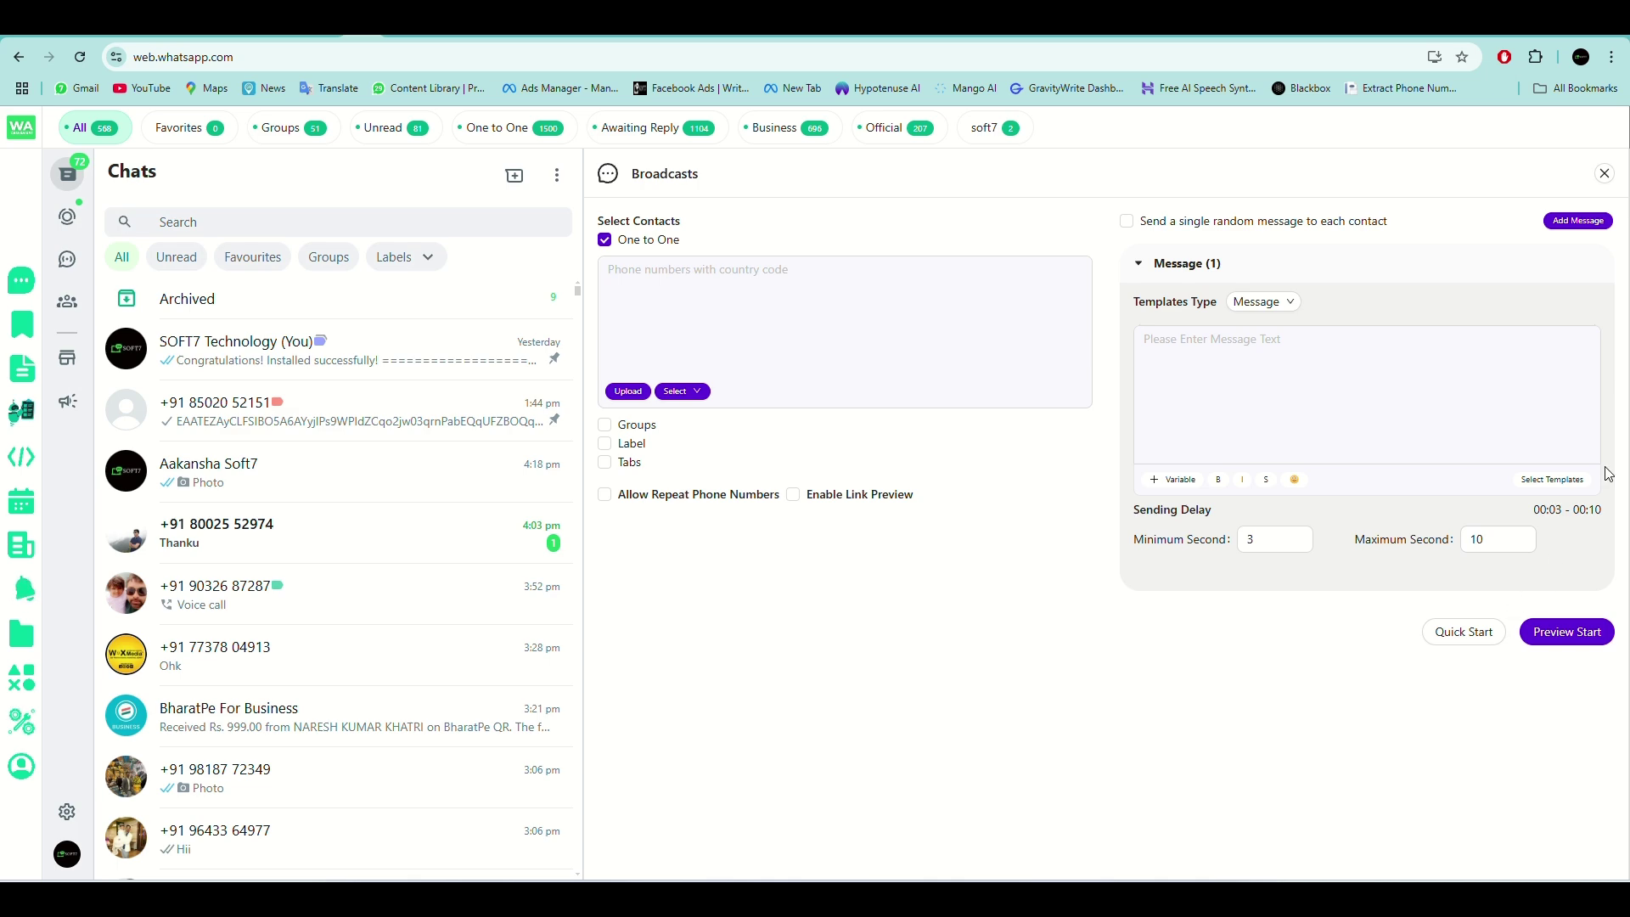
click(1541, 480)
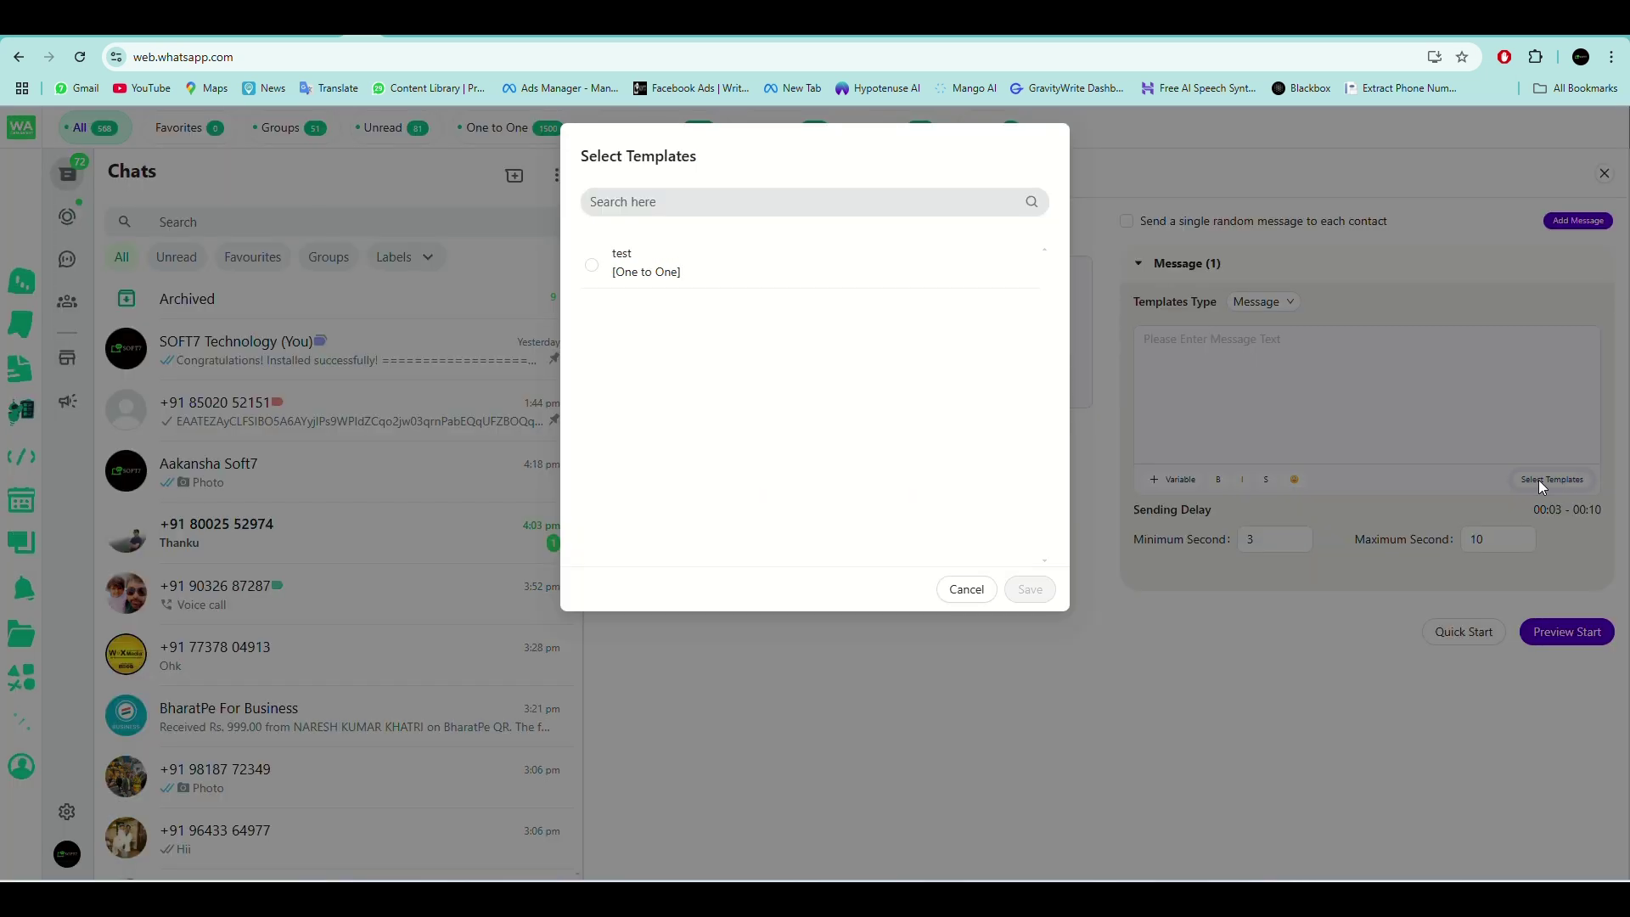
click(593, 266)
click(973, 596)
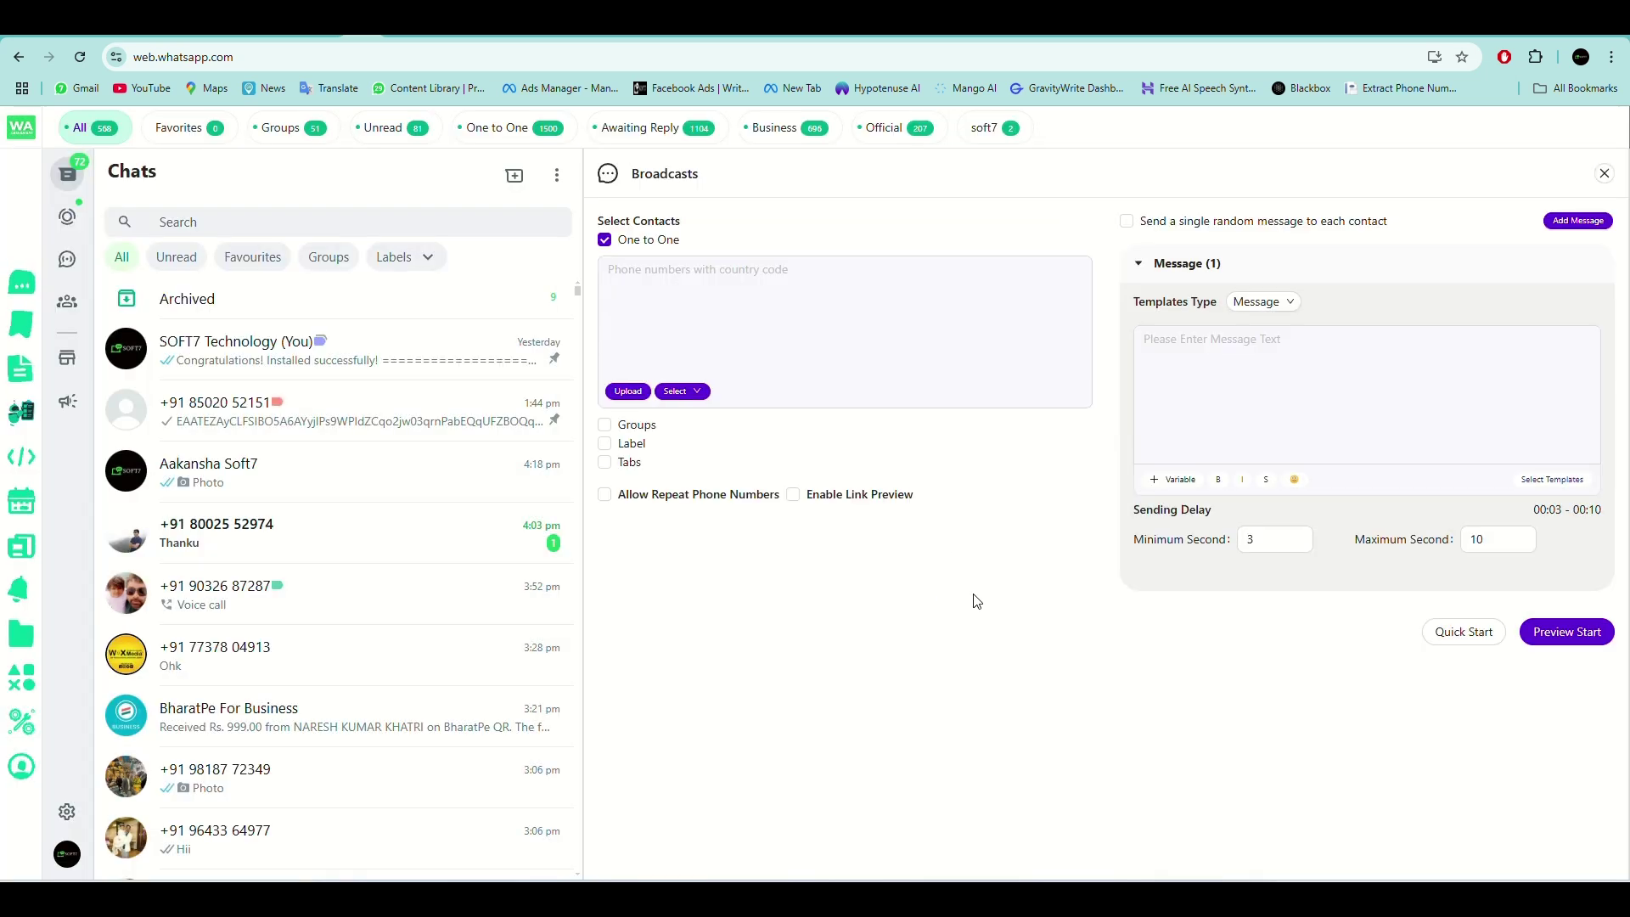
click(22, 367)
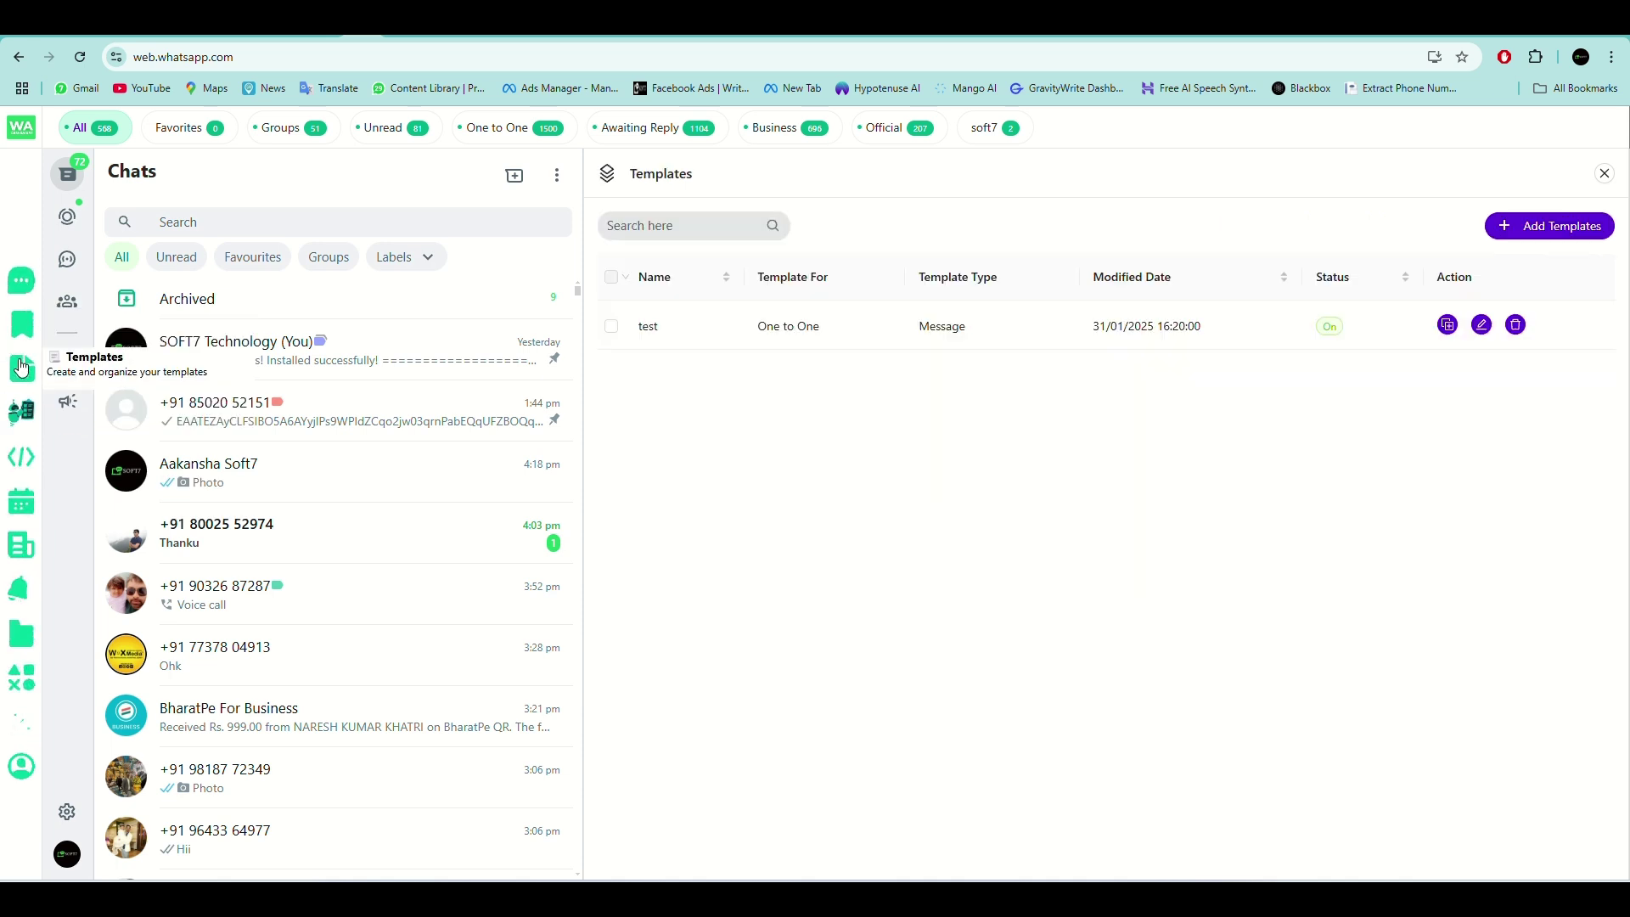
click(19, 433)
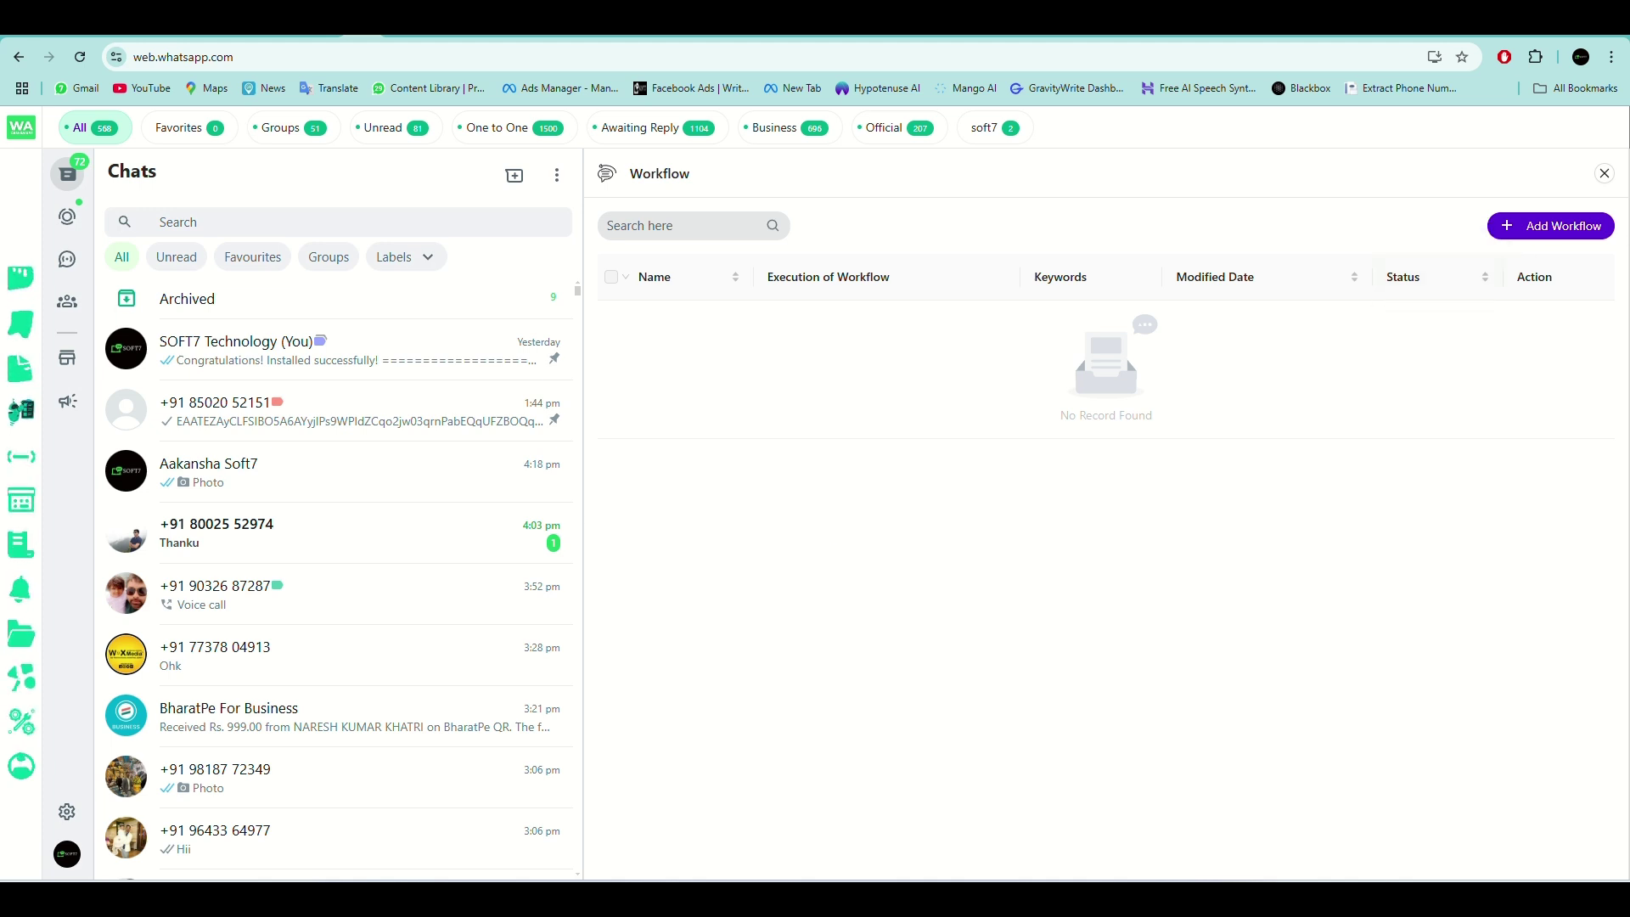
Create a new chatbot workflow named '1' that runs for One to One chats.
click(1565, 236)
click(985, 210)
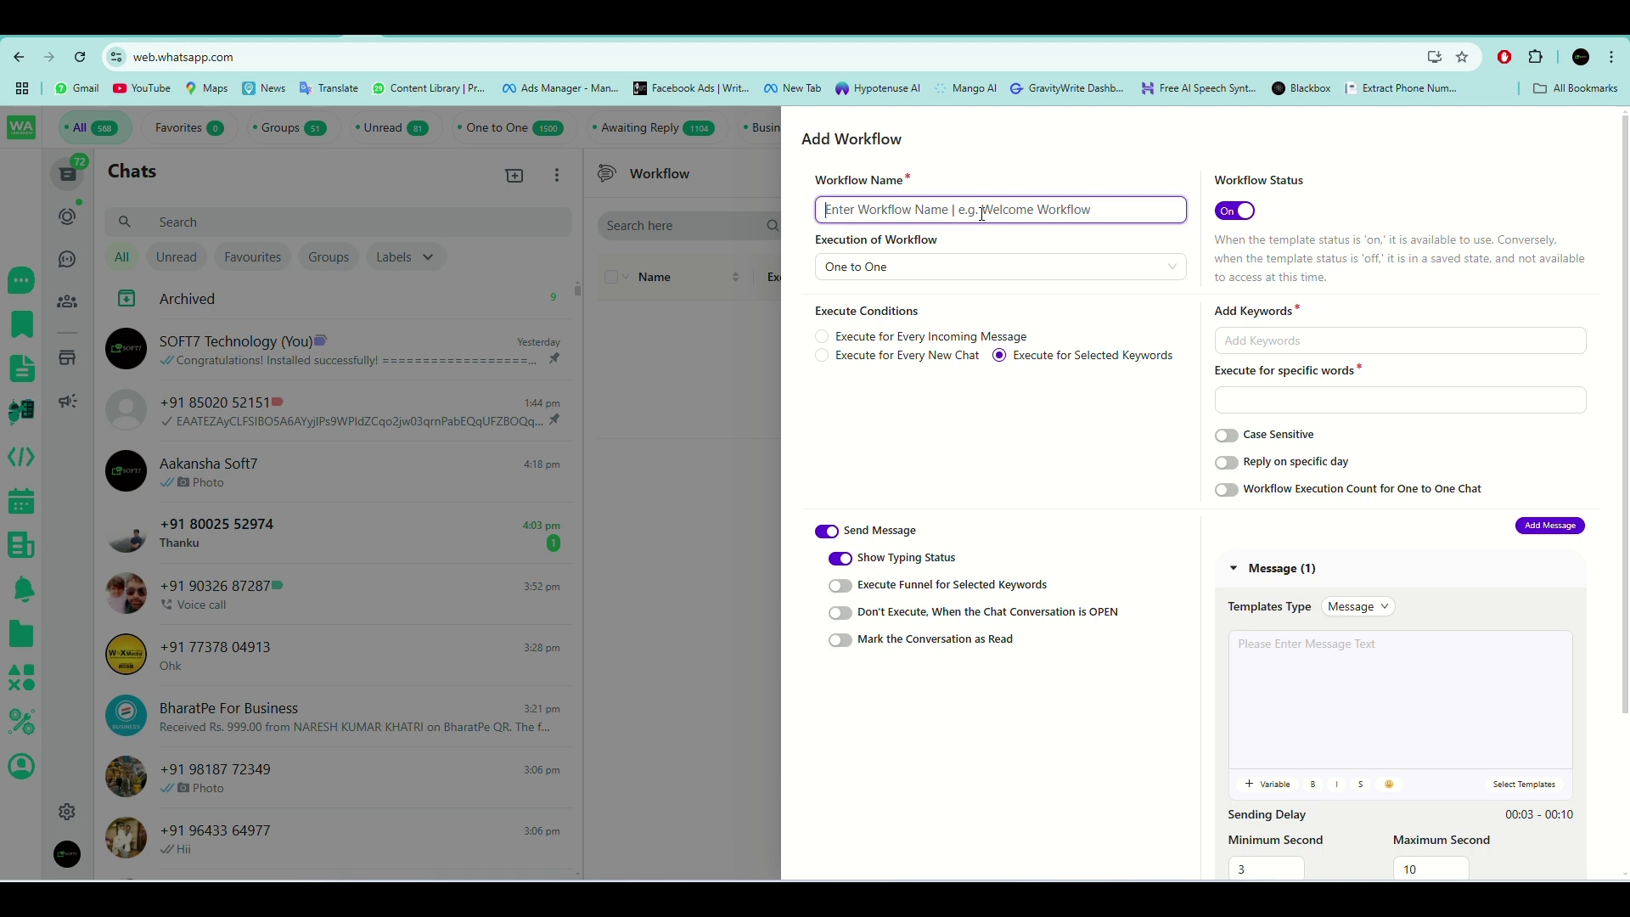
text(1)
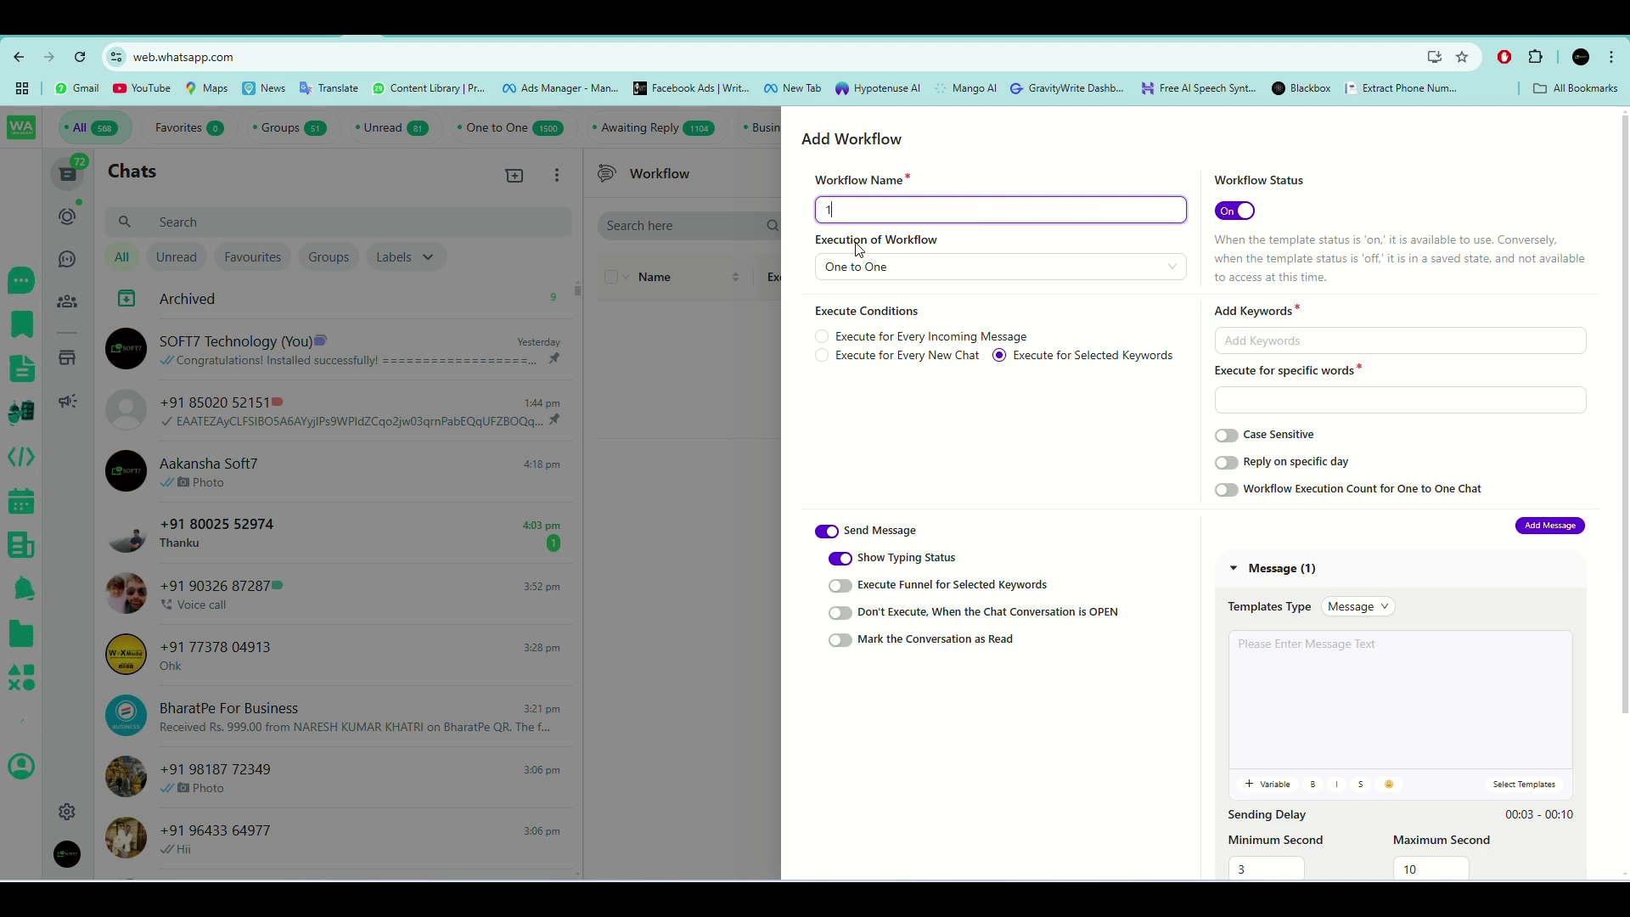
click(940, 268)
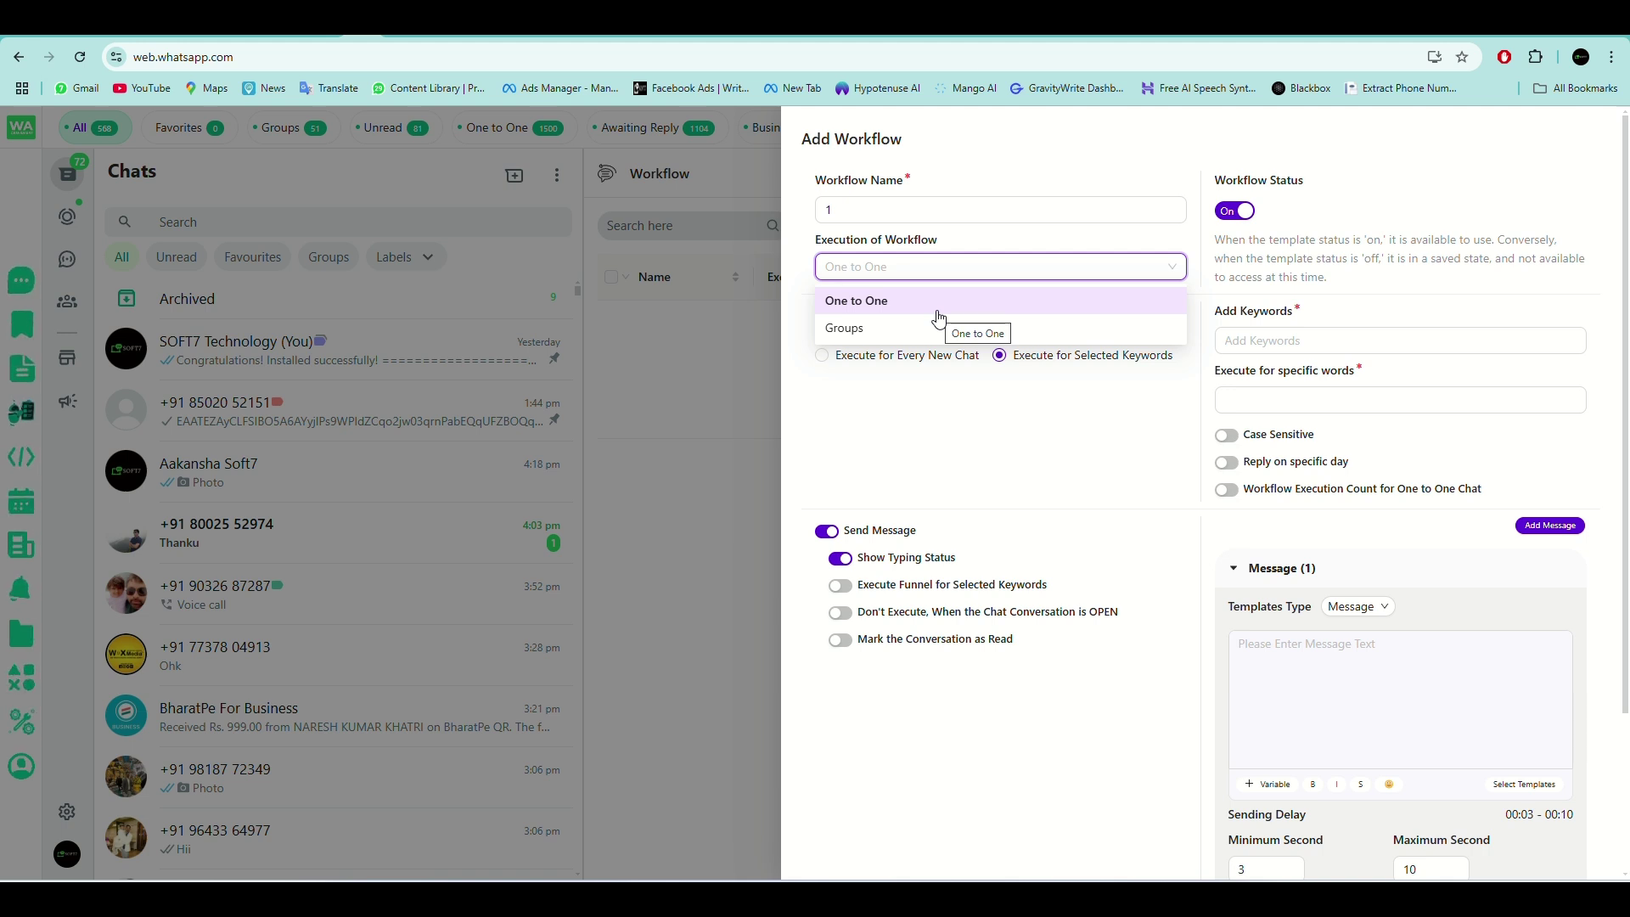
click(795, 381)
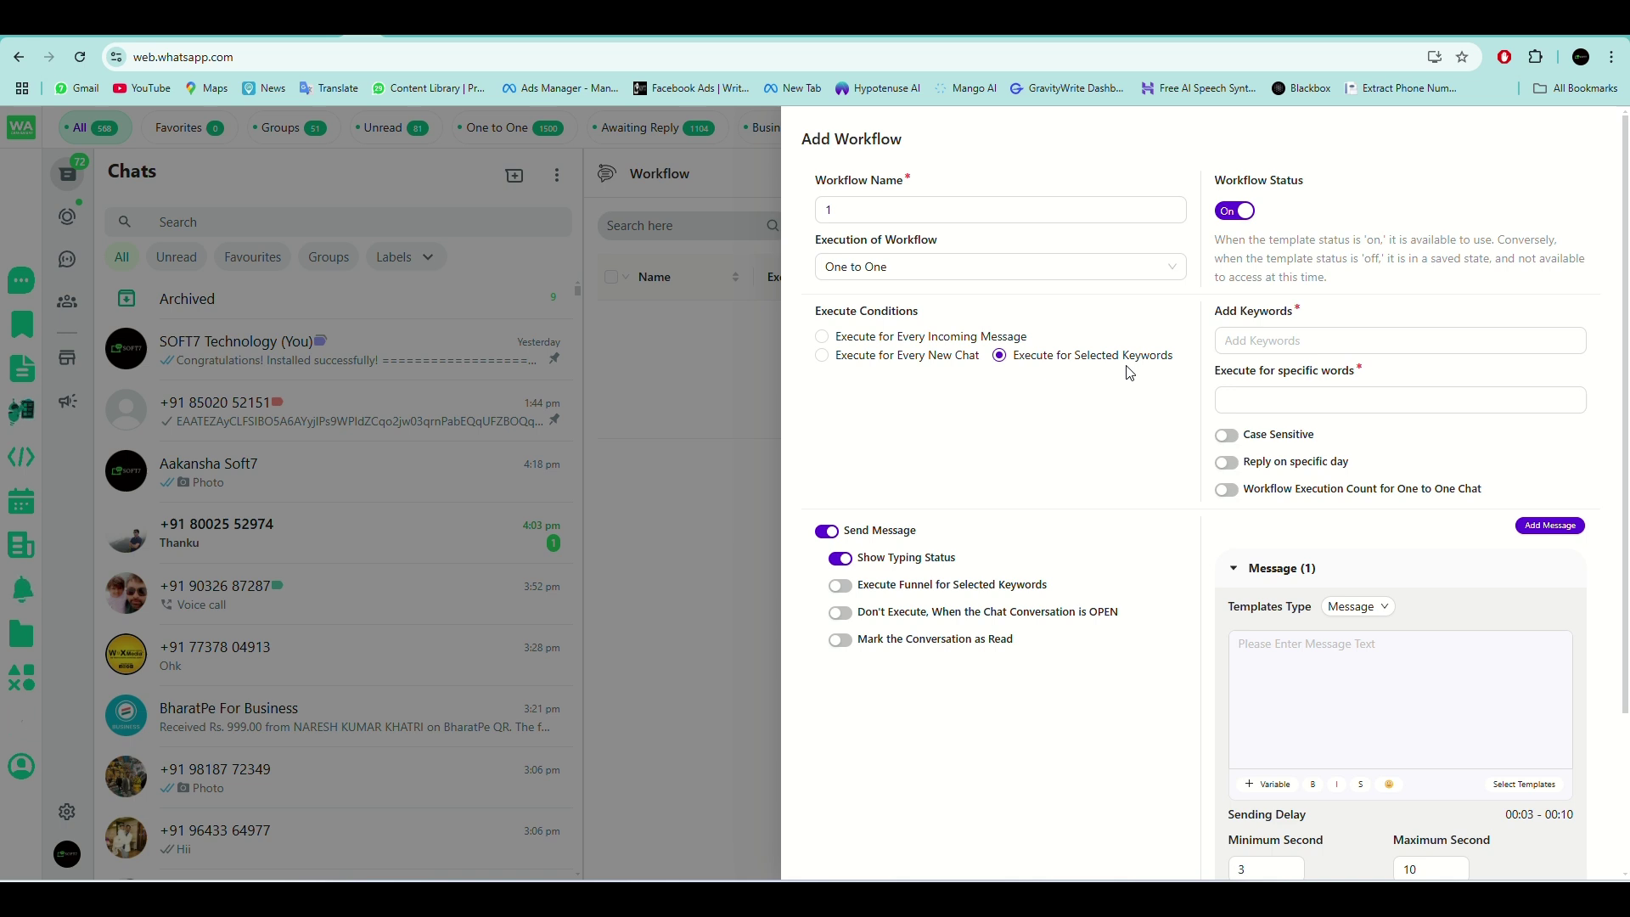
Add hello and hi as the workflow's trigger keywords.
click(1318, 335)
click(1305, 343)
text(hello )
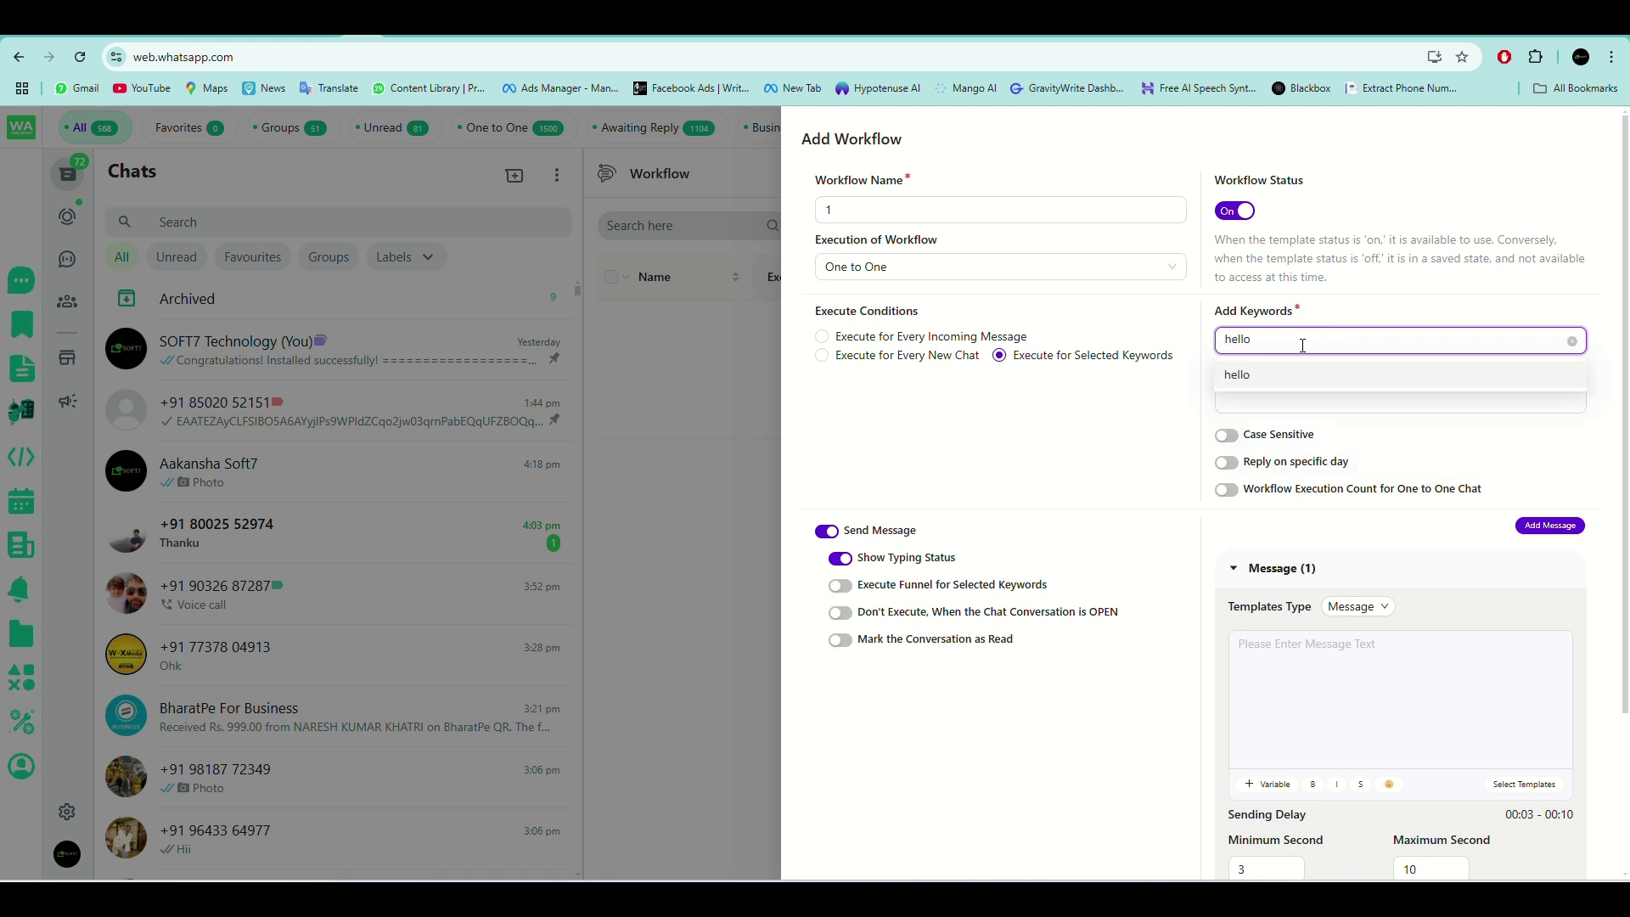
text(hi)
key(Return)
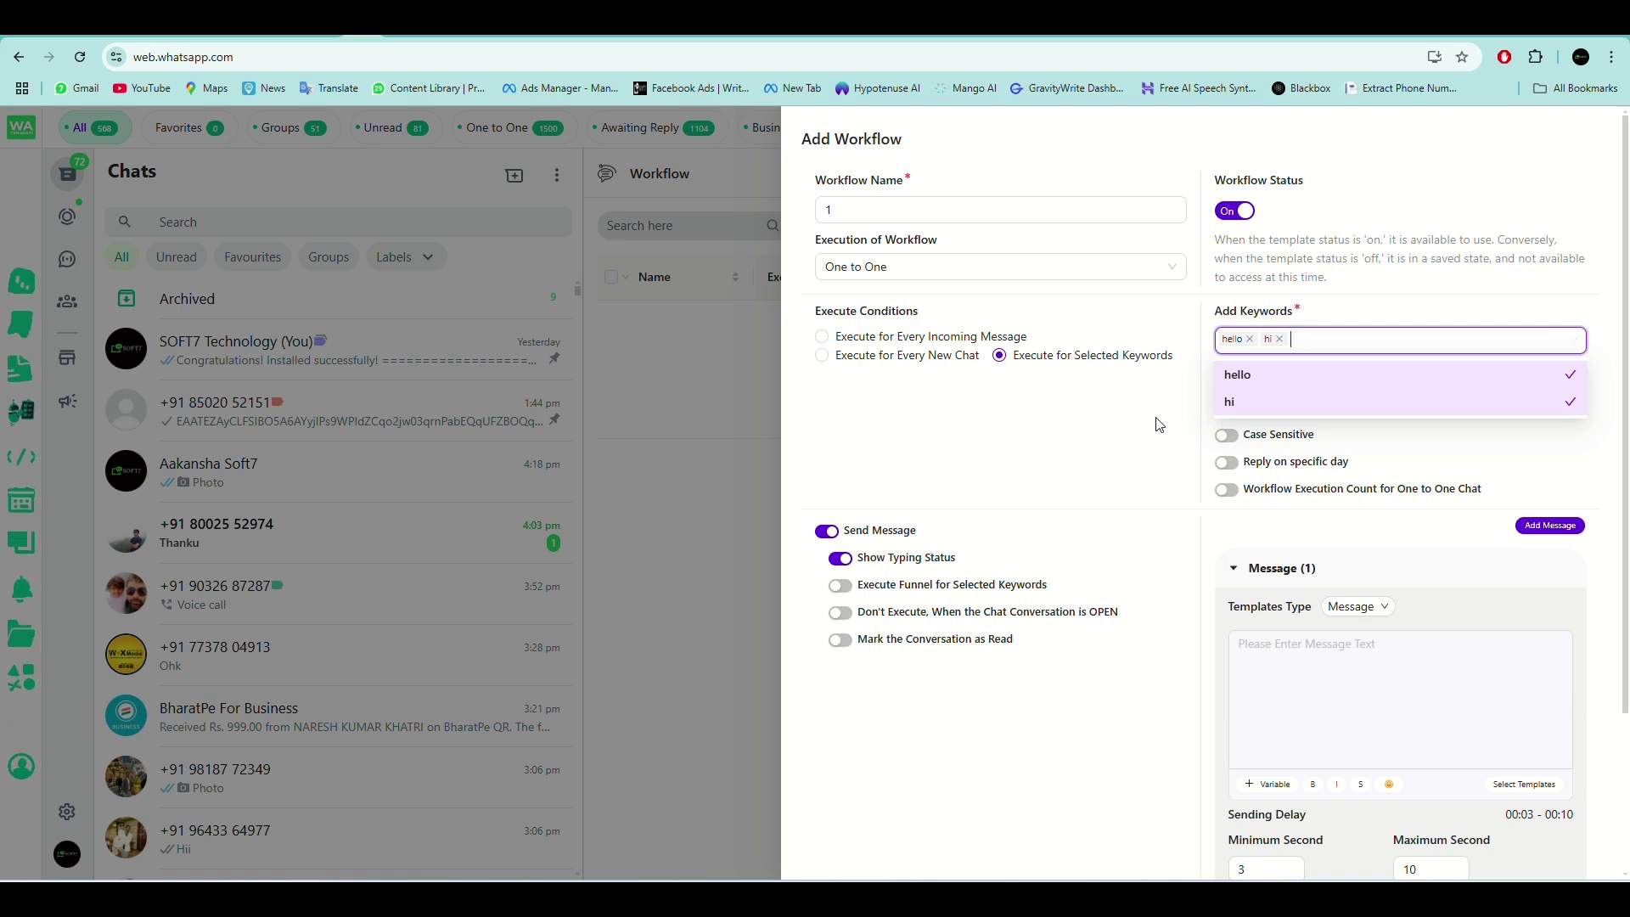
click(1203, 407)
scroll(1365, 377, down, 2)
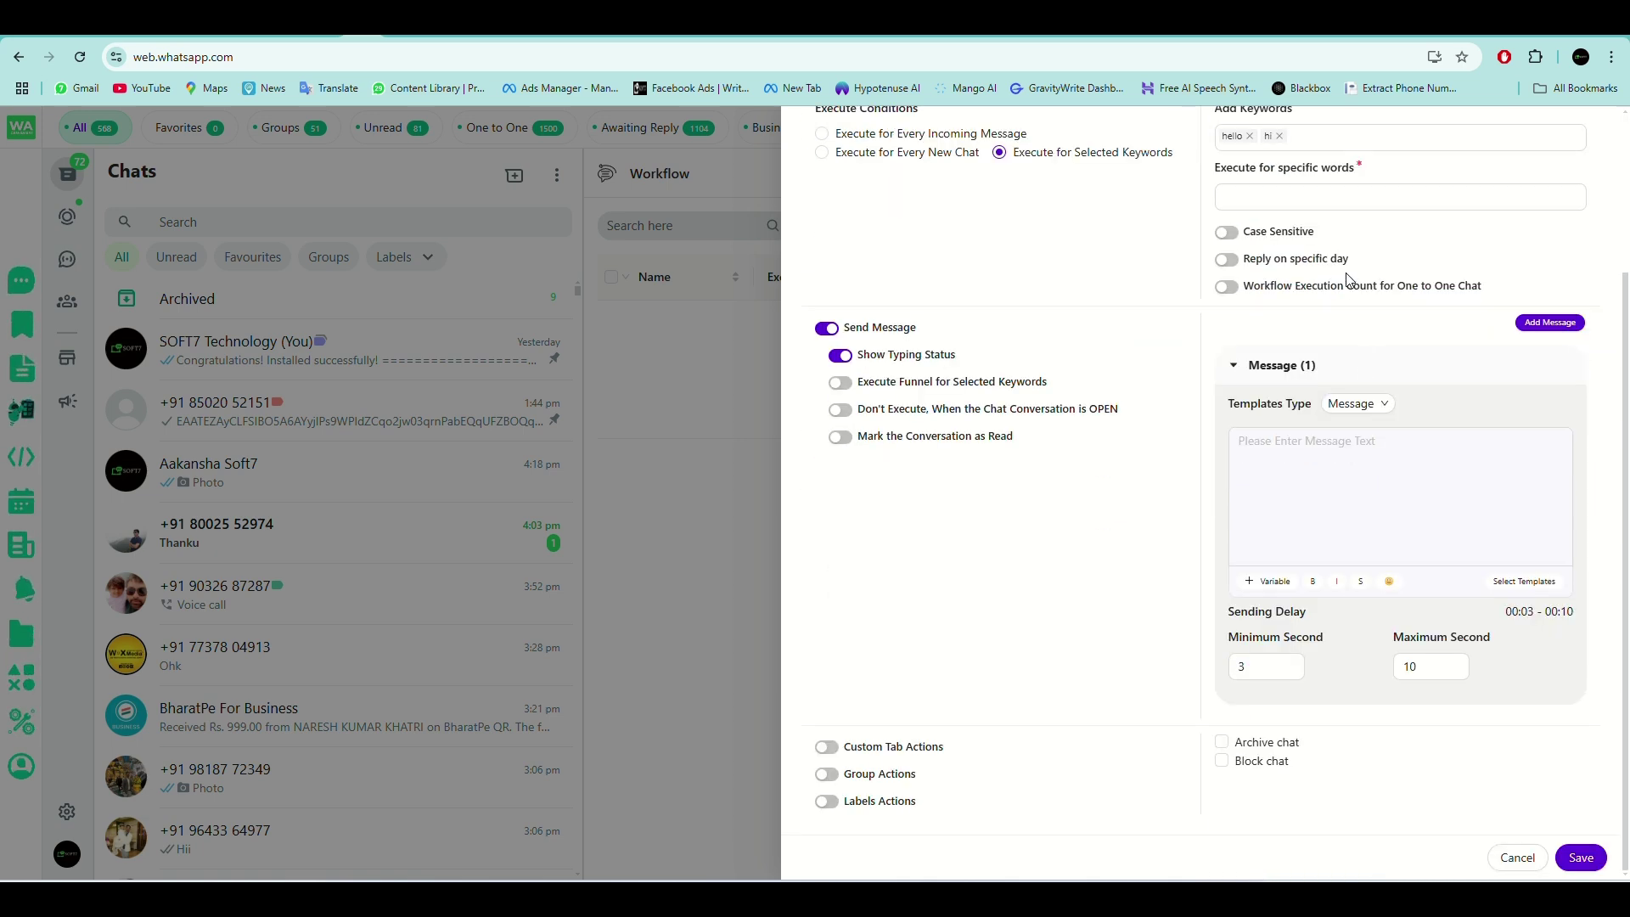
scroll(1358, 382, up, 3)
Try the Whole words match and Contain the words matching rules, then remove them again.
click(1299, 401)
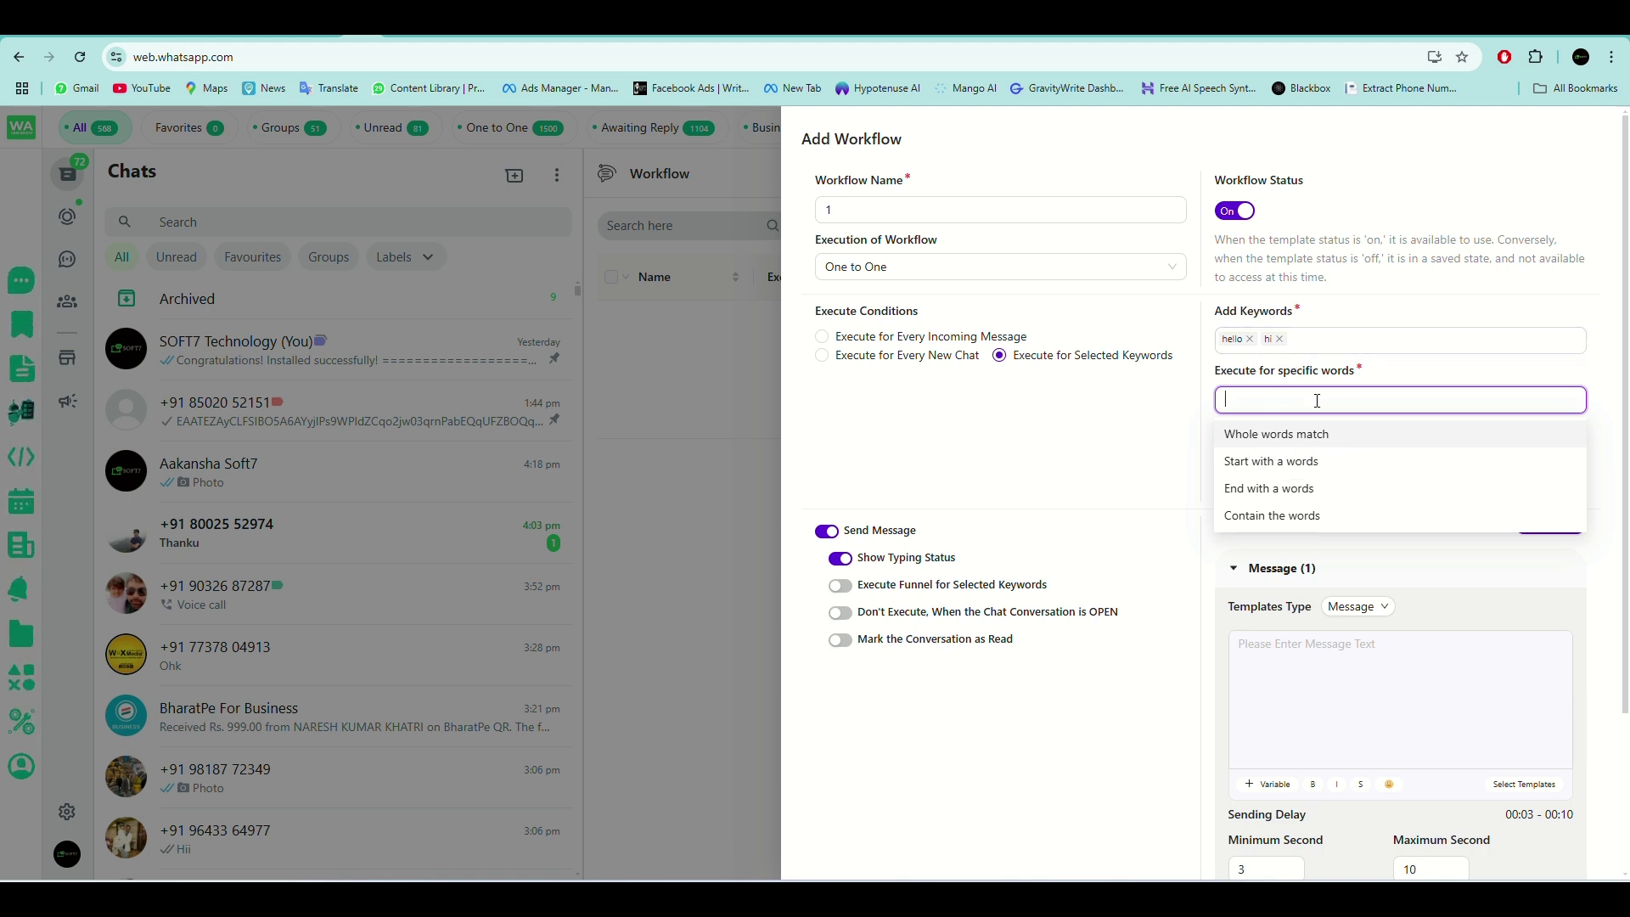
click(1347, 443)
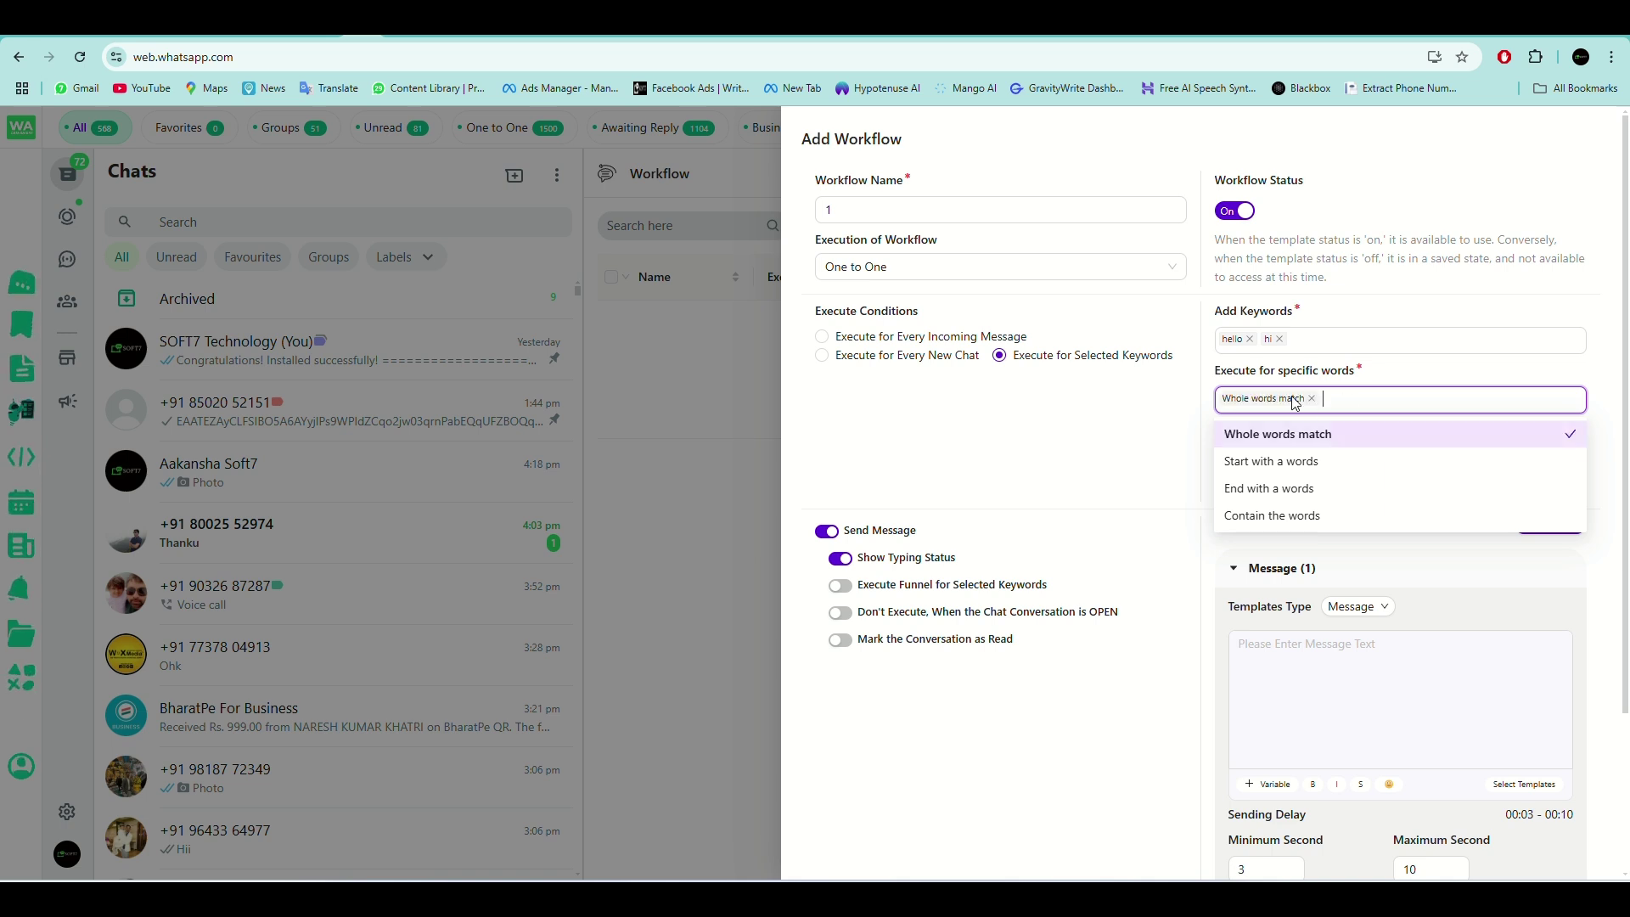
click(1314, 399)
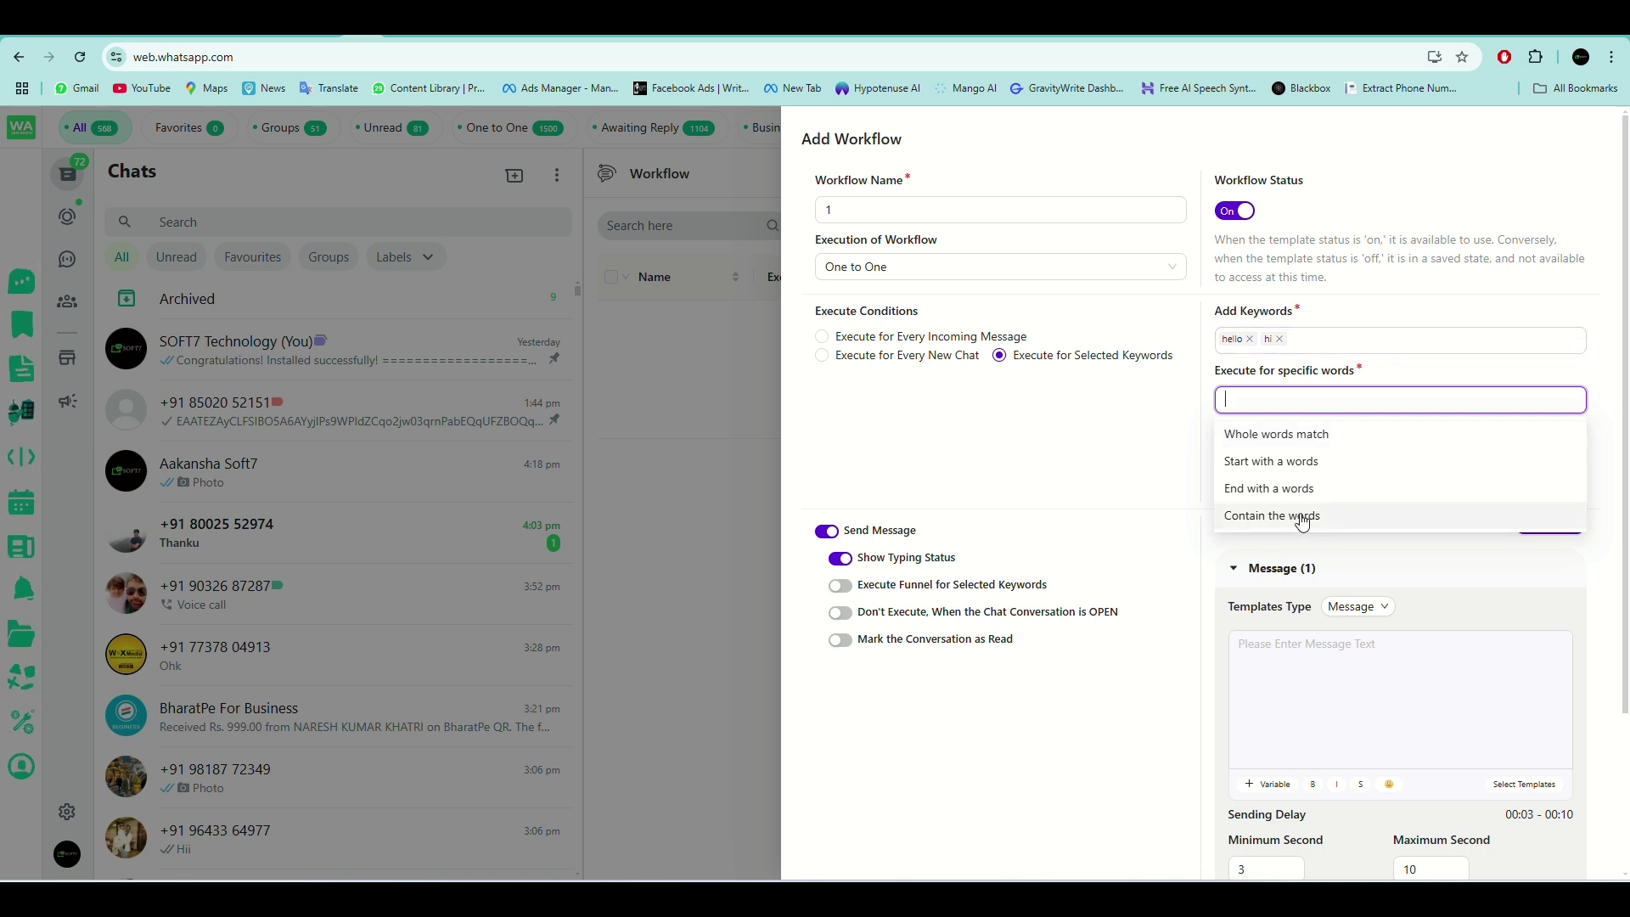
key(Return)
click(1307, 399)
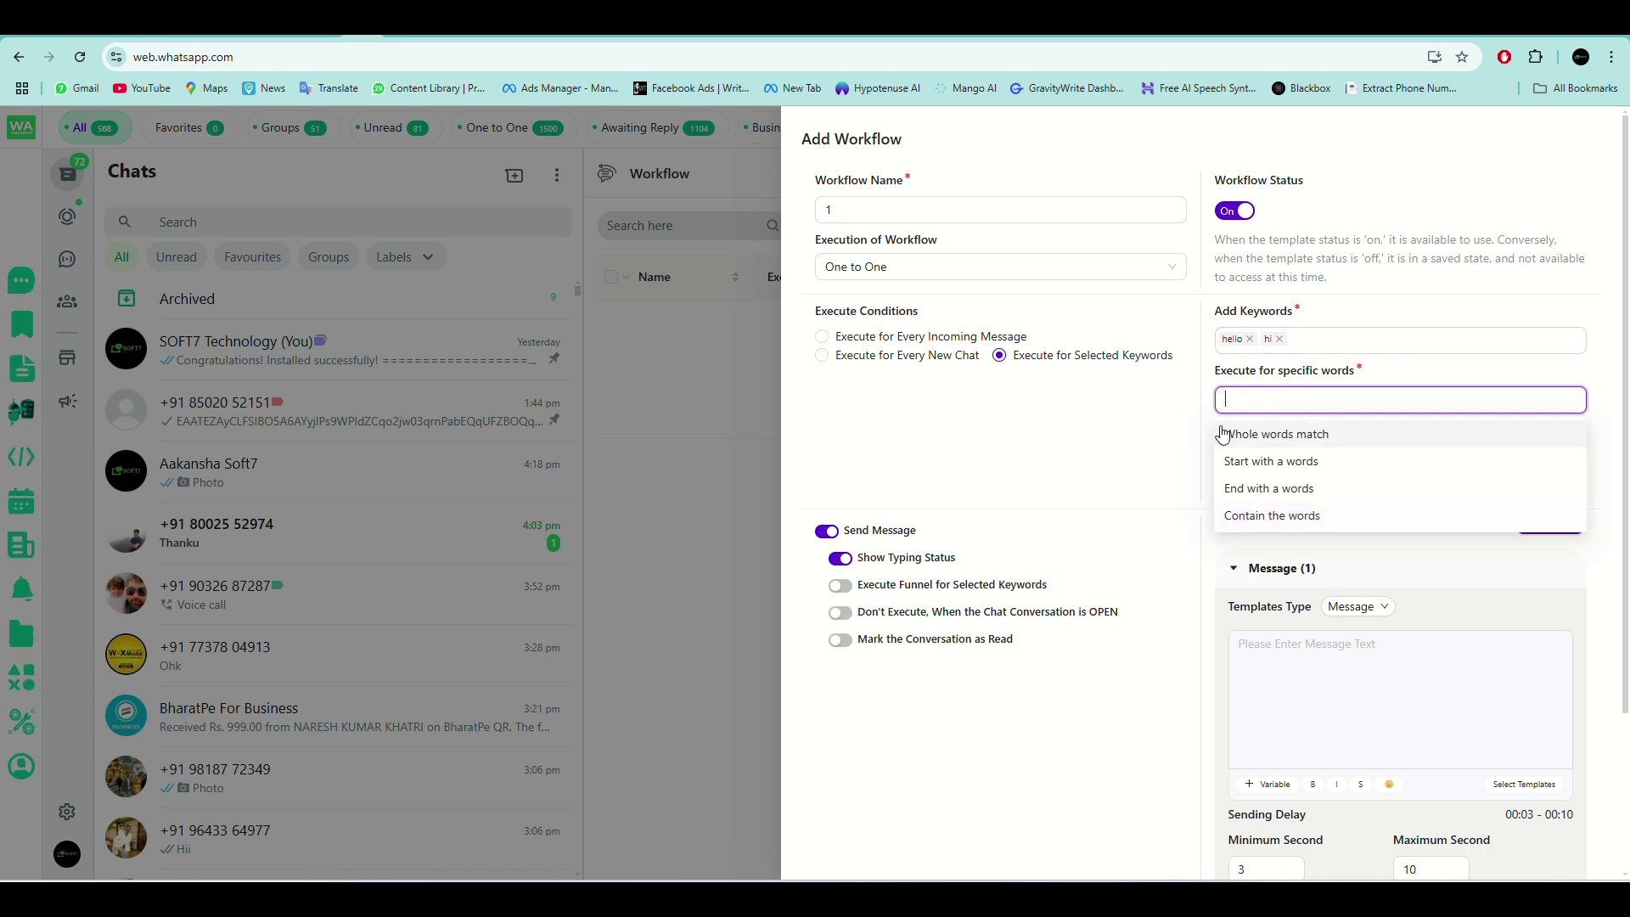
click(1148, 460)
scroll(1291, 484, down, 3)
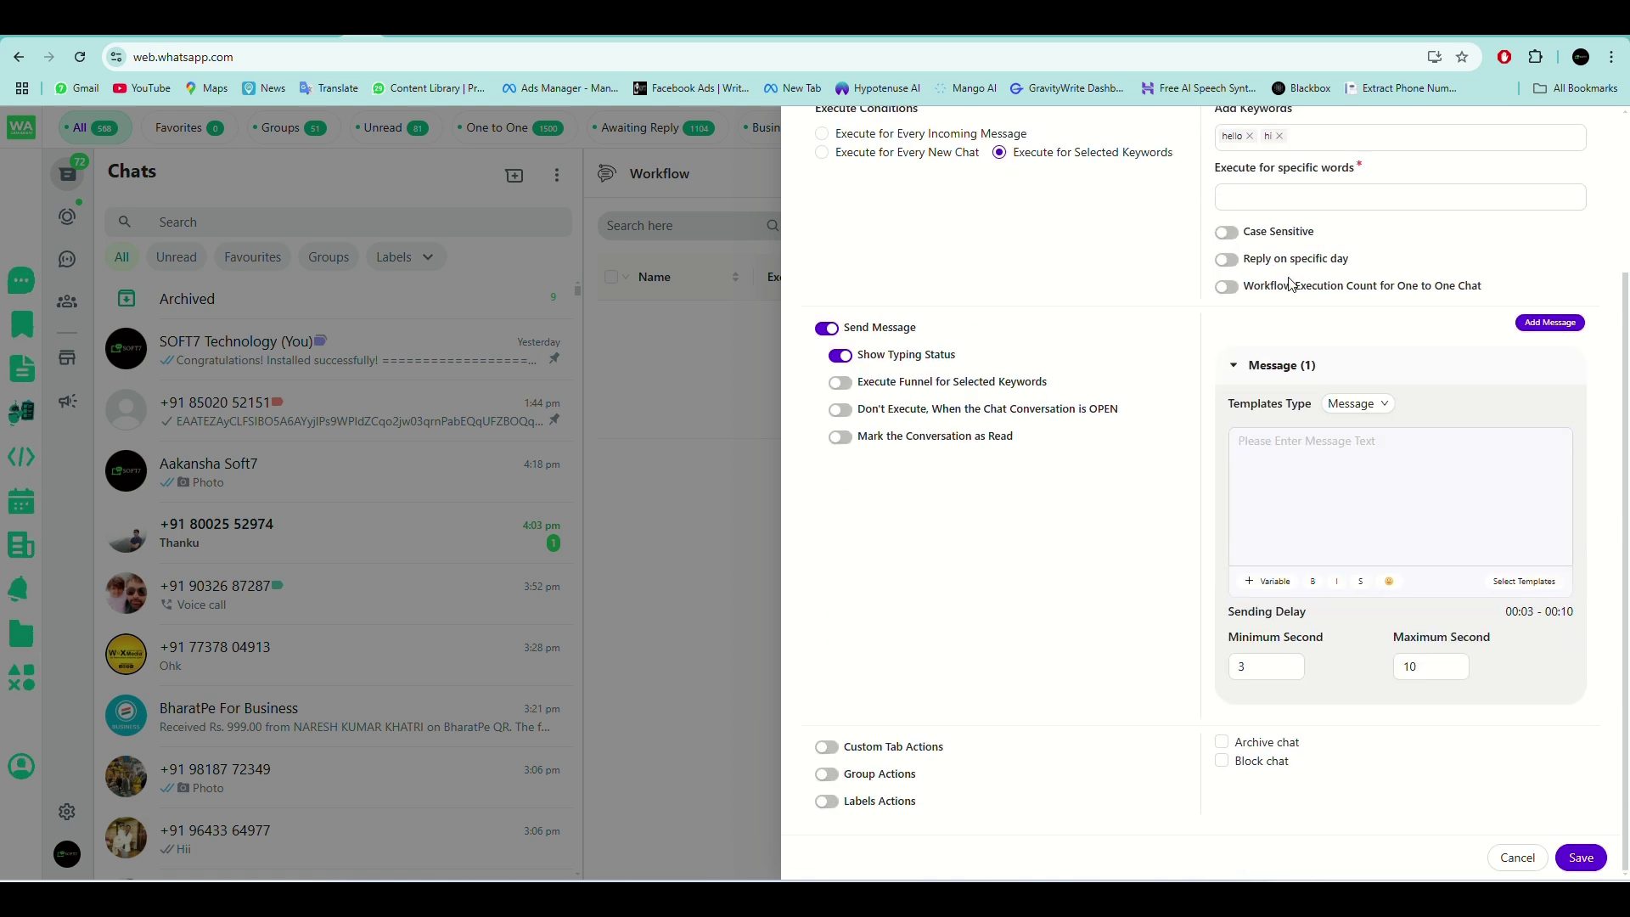
Set the matching rule to Contain the words and begin the reply 'hello sir welcoe'.
click(1353, 461)
scroll(1363, 331, up, 3)
scroll(1371, 314, down, 3)
scroll(1372, 309, up, 3)
click(1281, 348)
click(1273, 400)
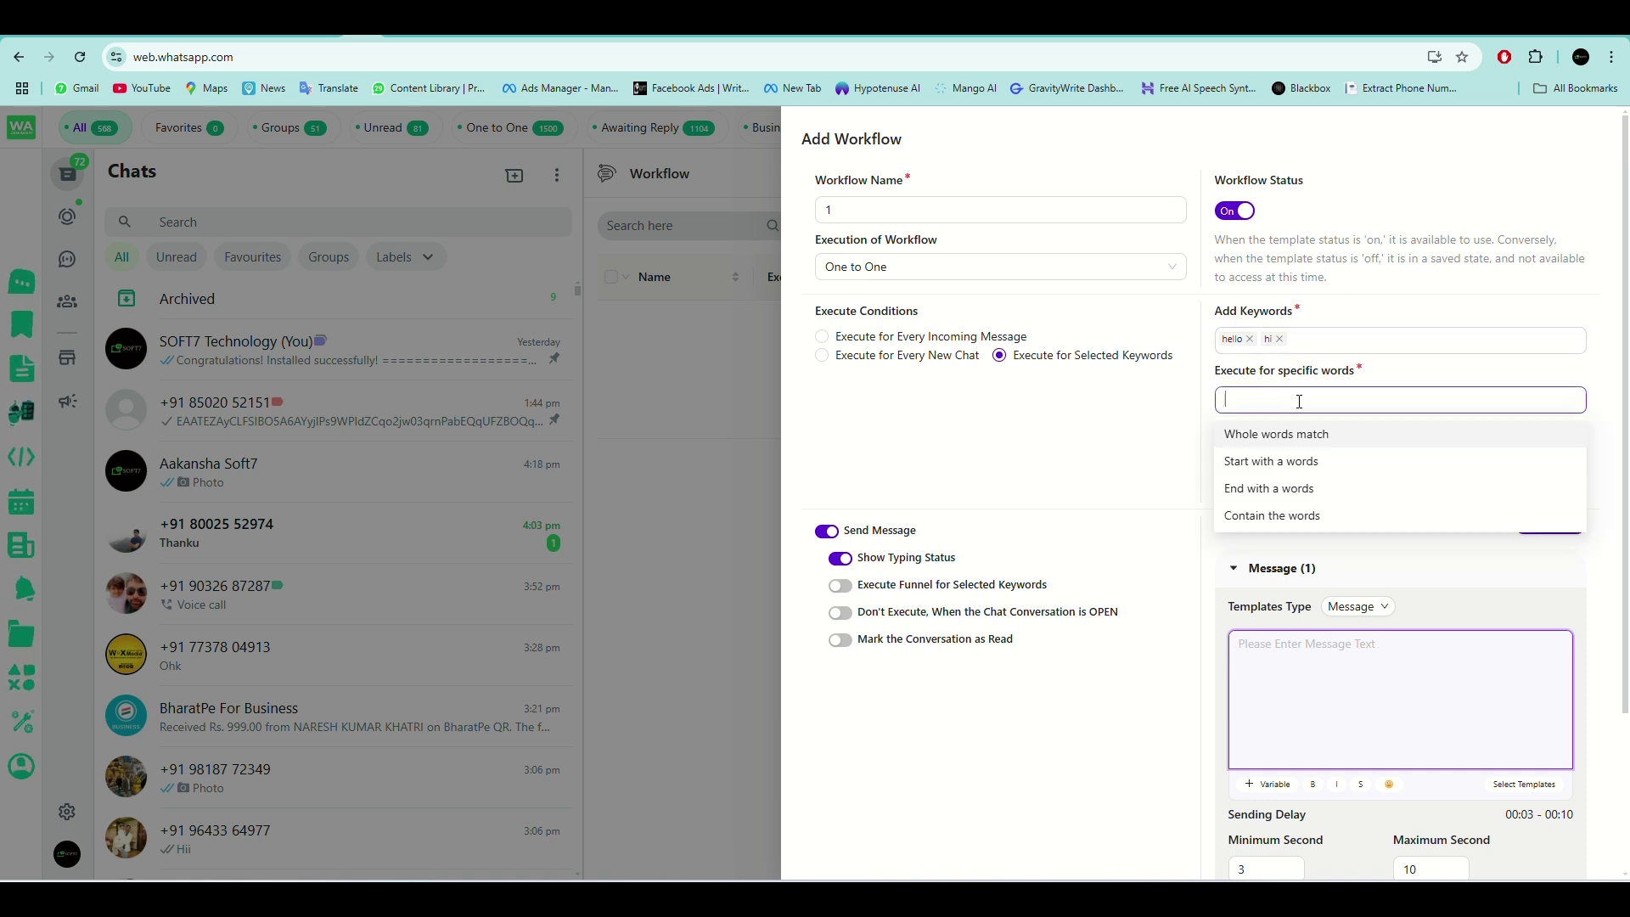
click(1273, 516)
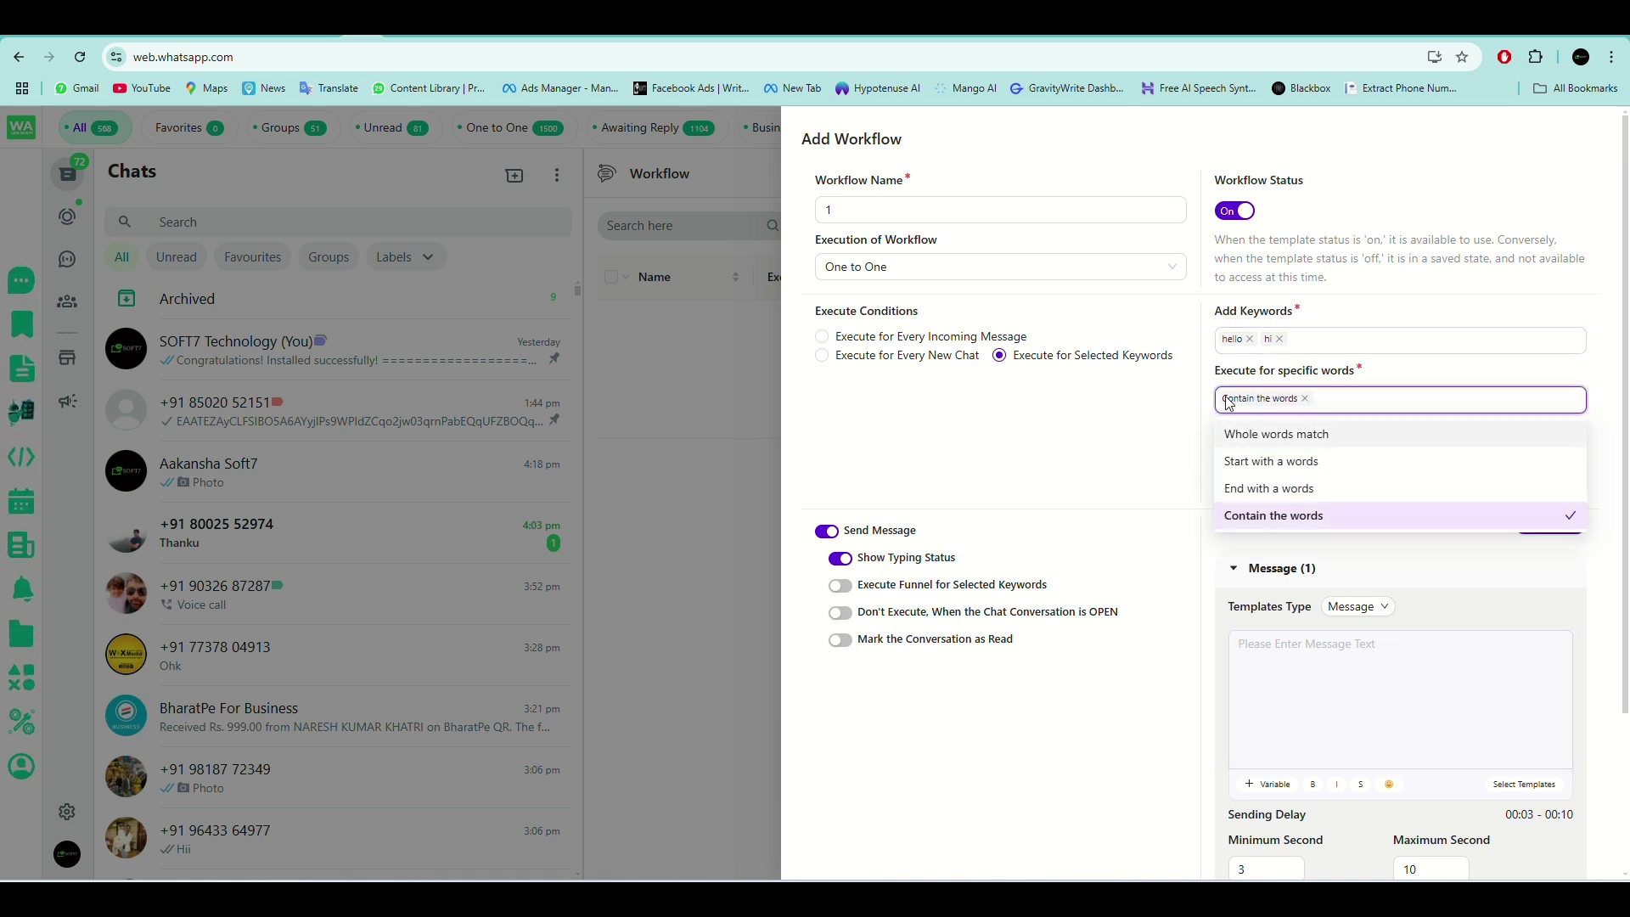
click(1269, 373)
click(1262, 349)
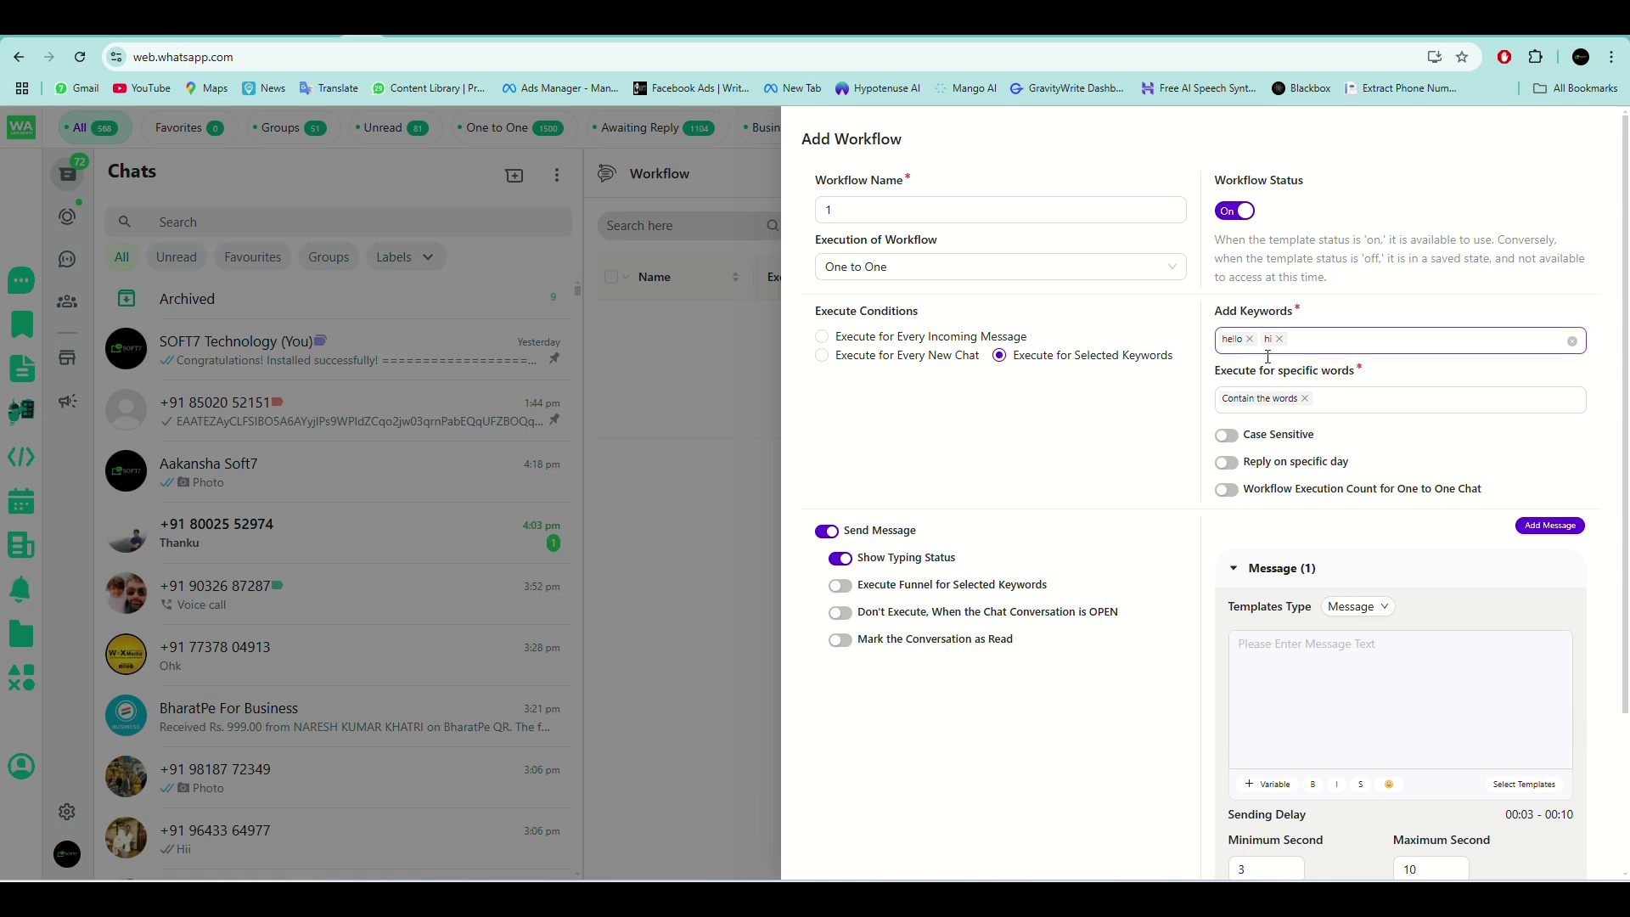
scroll(1354, 441, down, 3)
scroll(1324, 594, up, 3)
click(1318, 701)
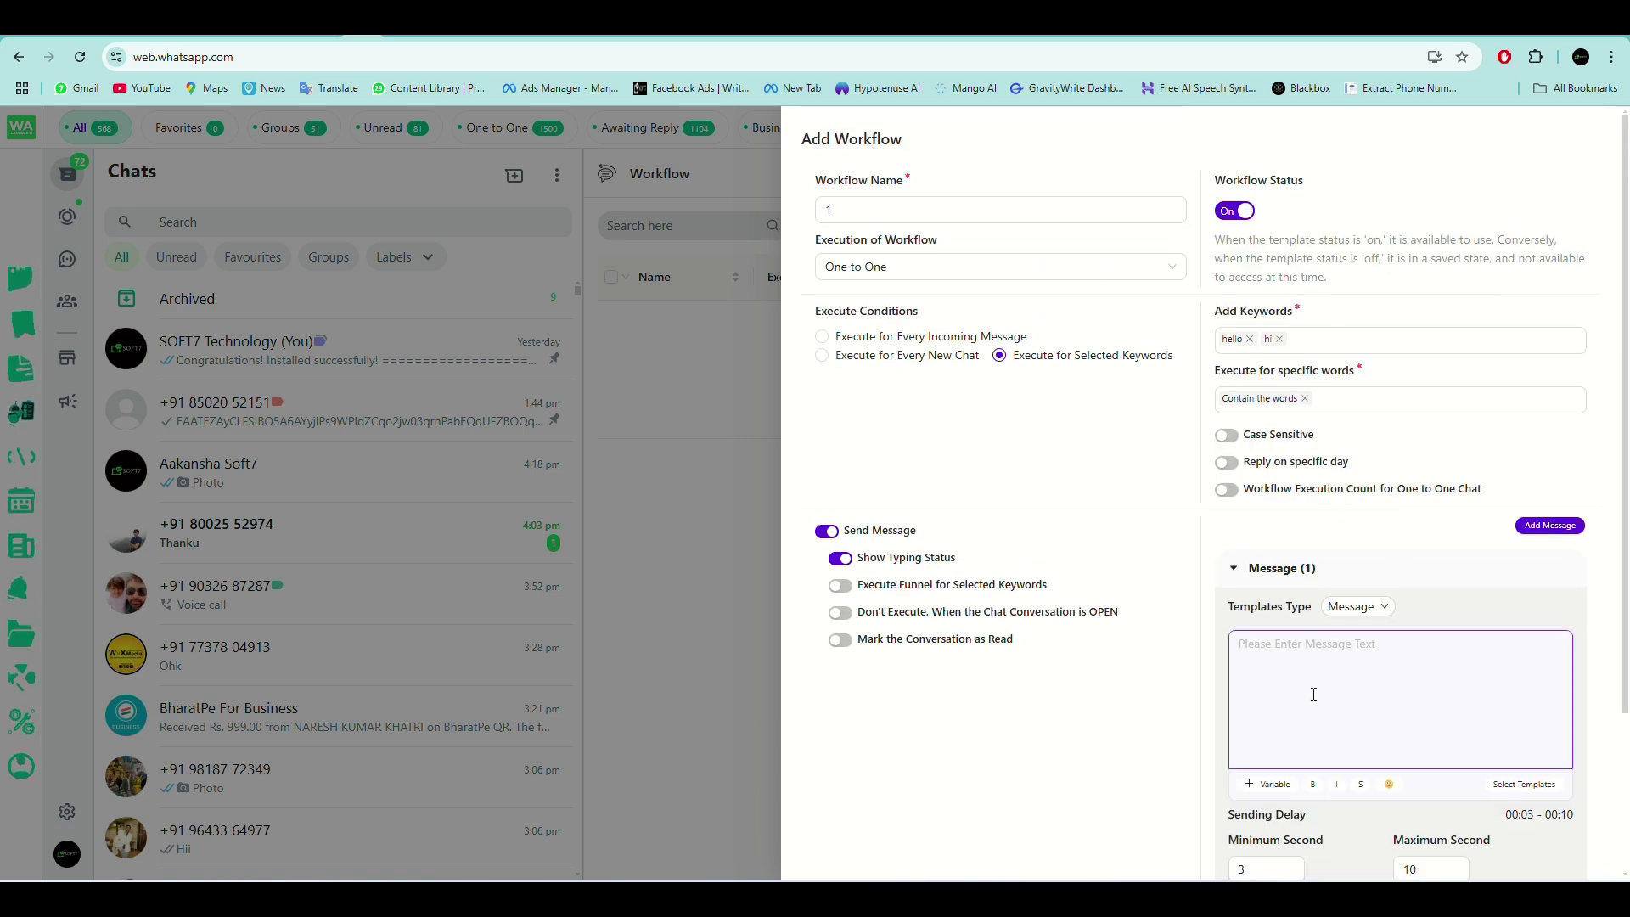
text(hello s)
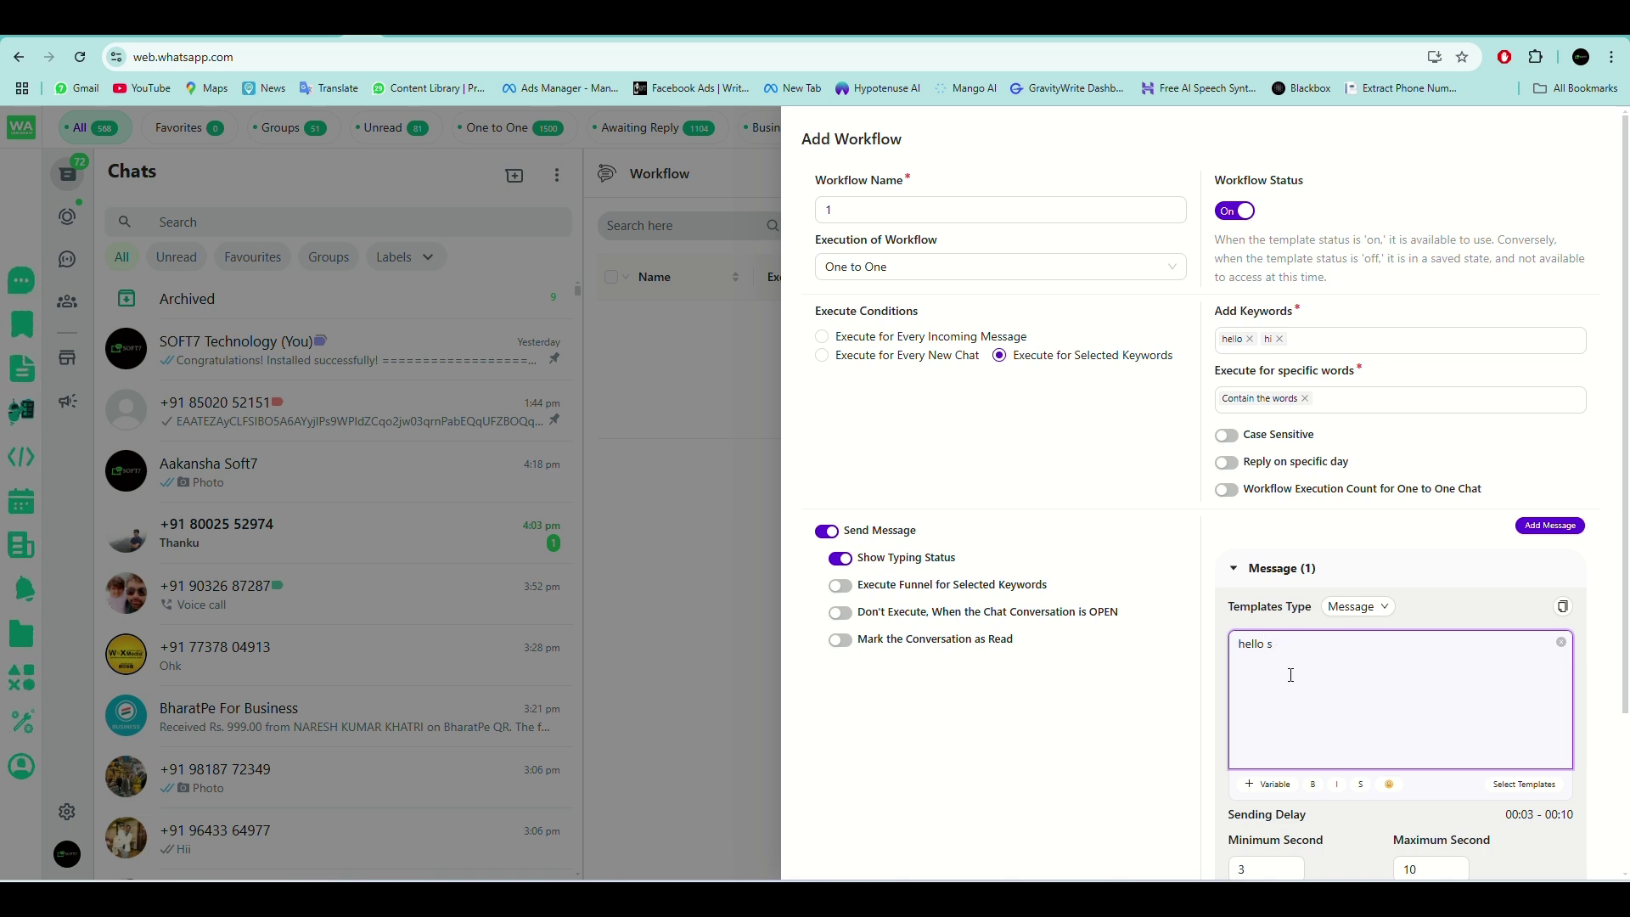
text(ir welcome to SOFT7)
Correct the reply to 'hello sir welcome to SOFT7' and switch on Custom Tab Actions.
scroll(1290, 675, down, 3)
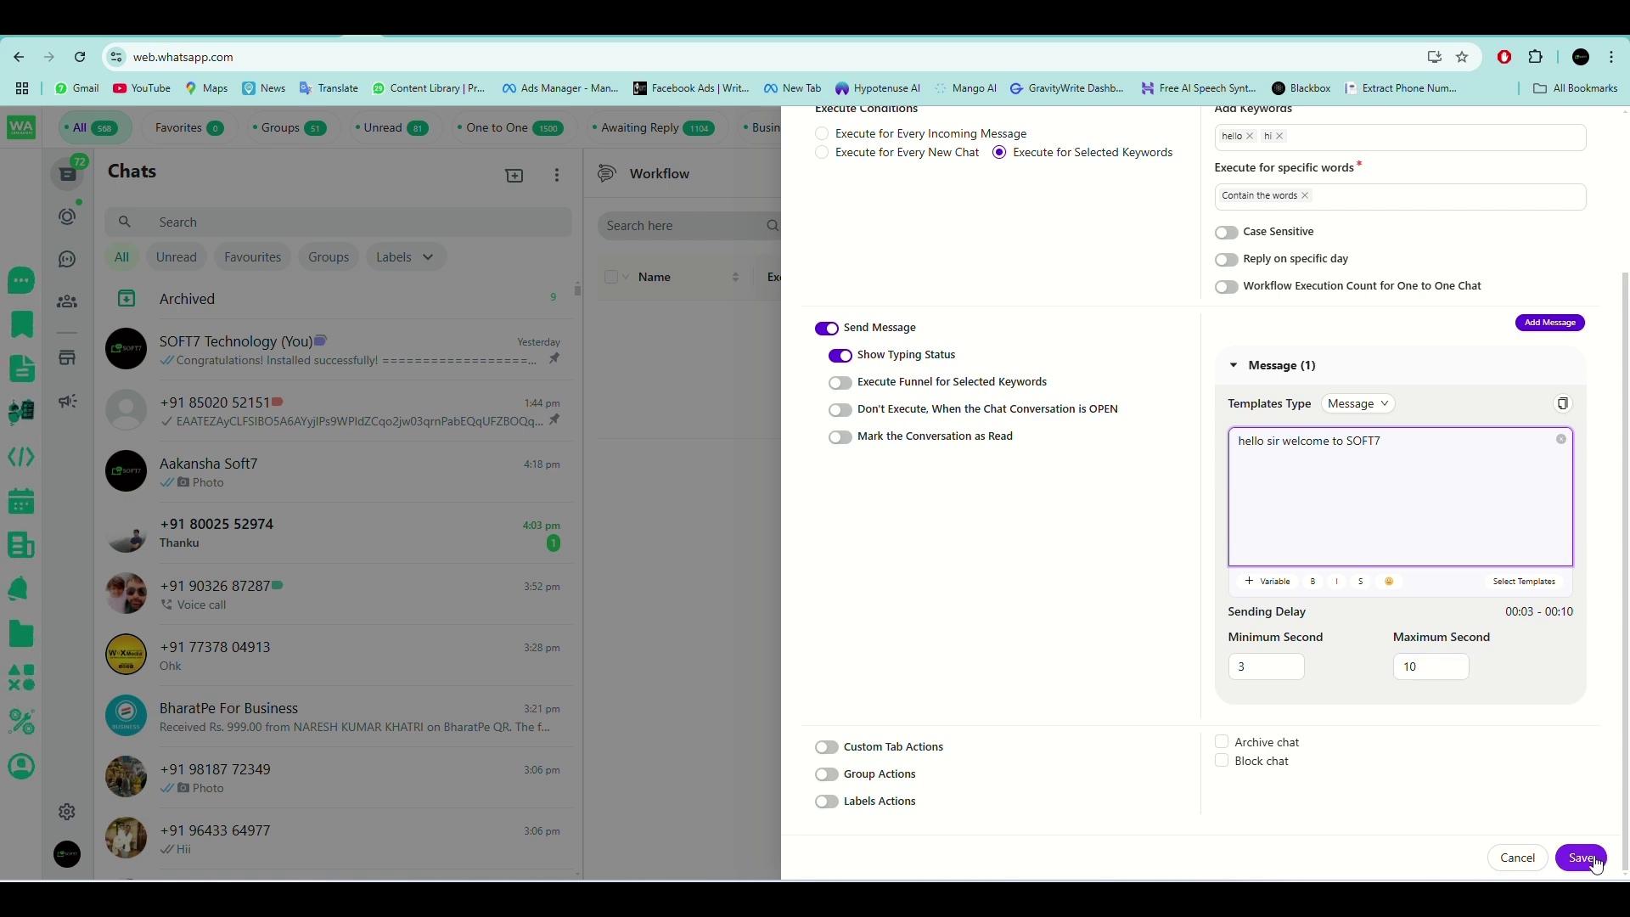
scroll(1149, 473, up, 3)
scroll(1094, 675, down, 3)
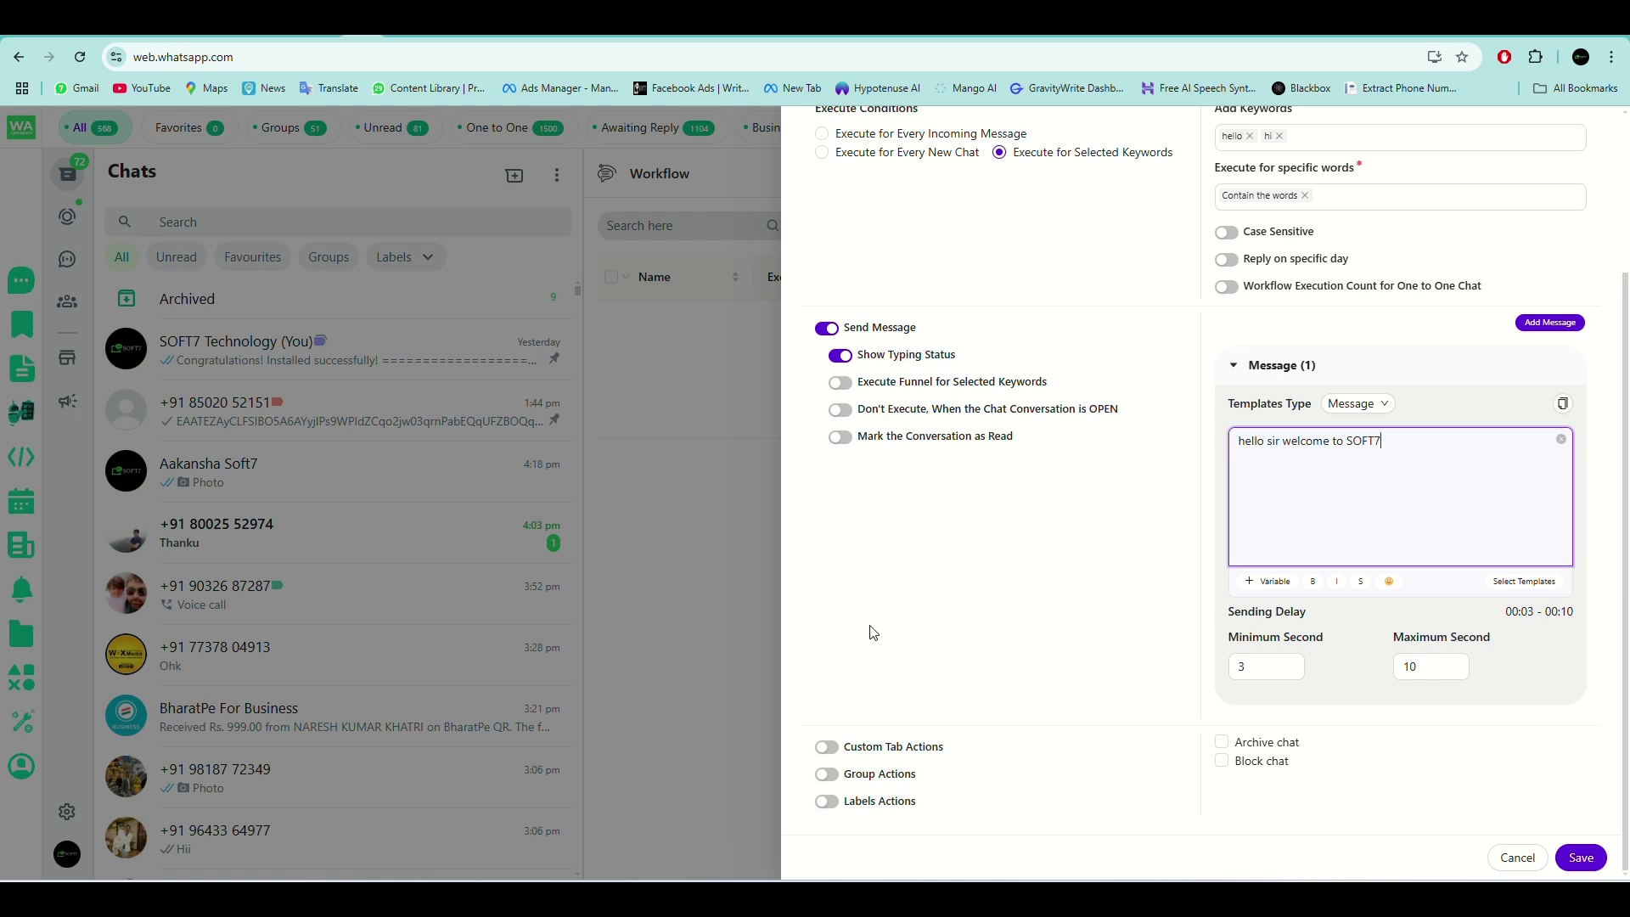
click(827, 747)
scroll(1060, 711, down, 1)
scroll(1060, 712, up, 4)
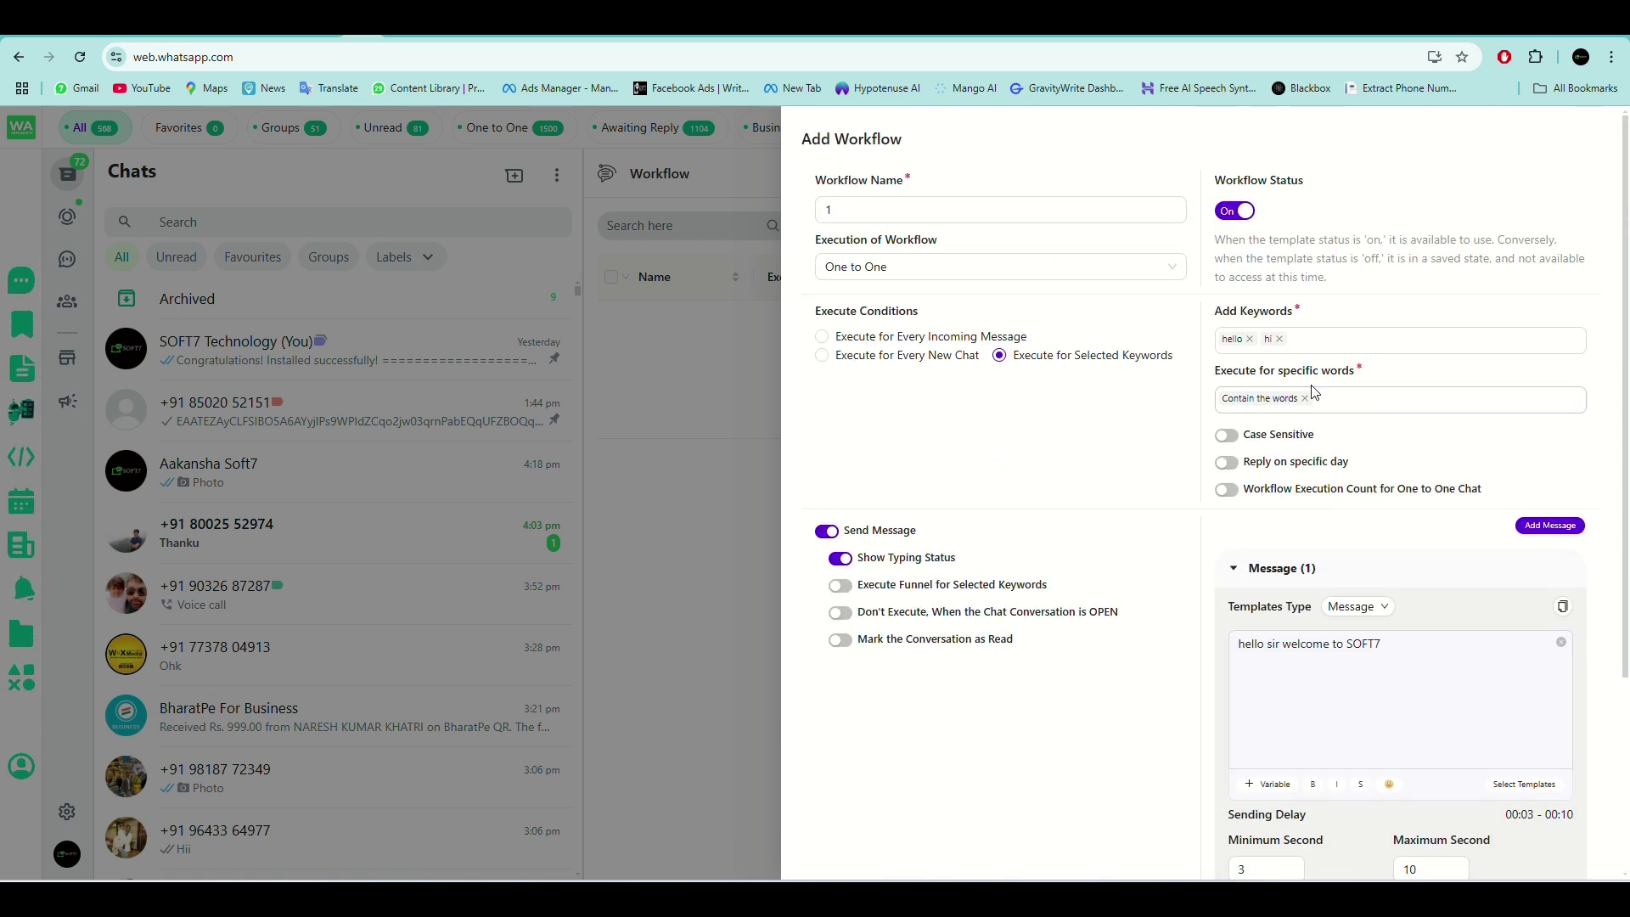
scroll(1292, 349, down, 3)
scroll(1019, 457, down, 1)
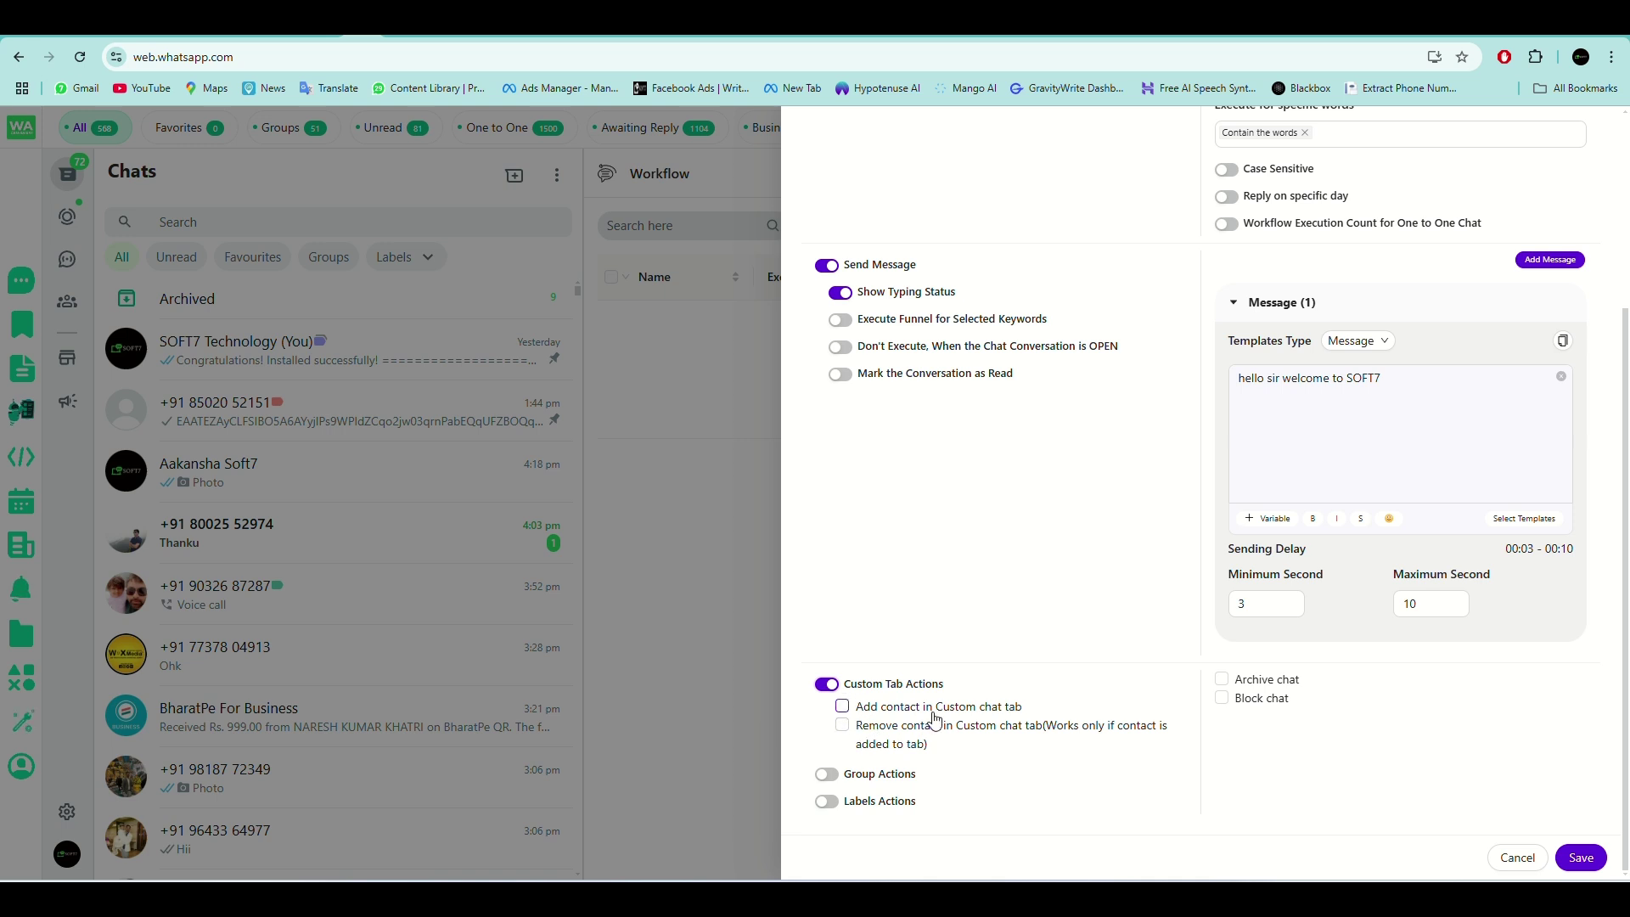
Add replying contacts to the soft7 chat tab, save workflow 1, and filter chats by soft7.
click(842, 707)
click(934, 735)
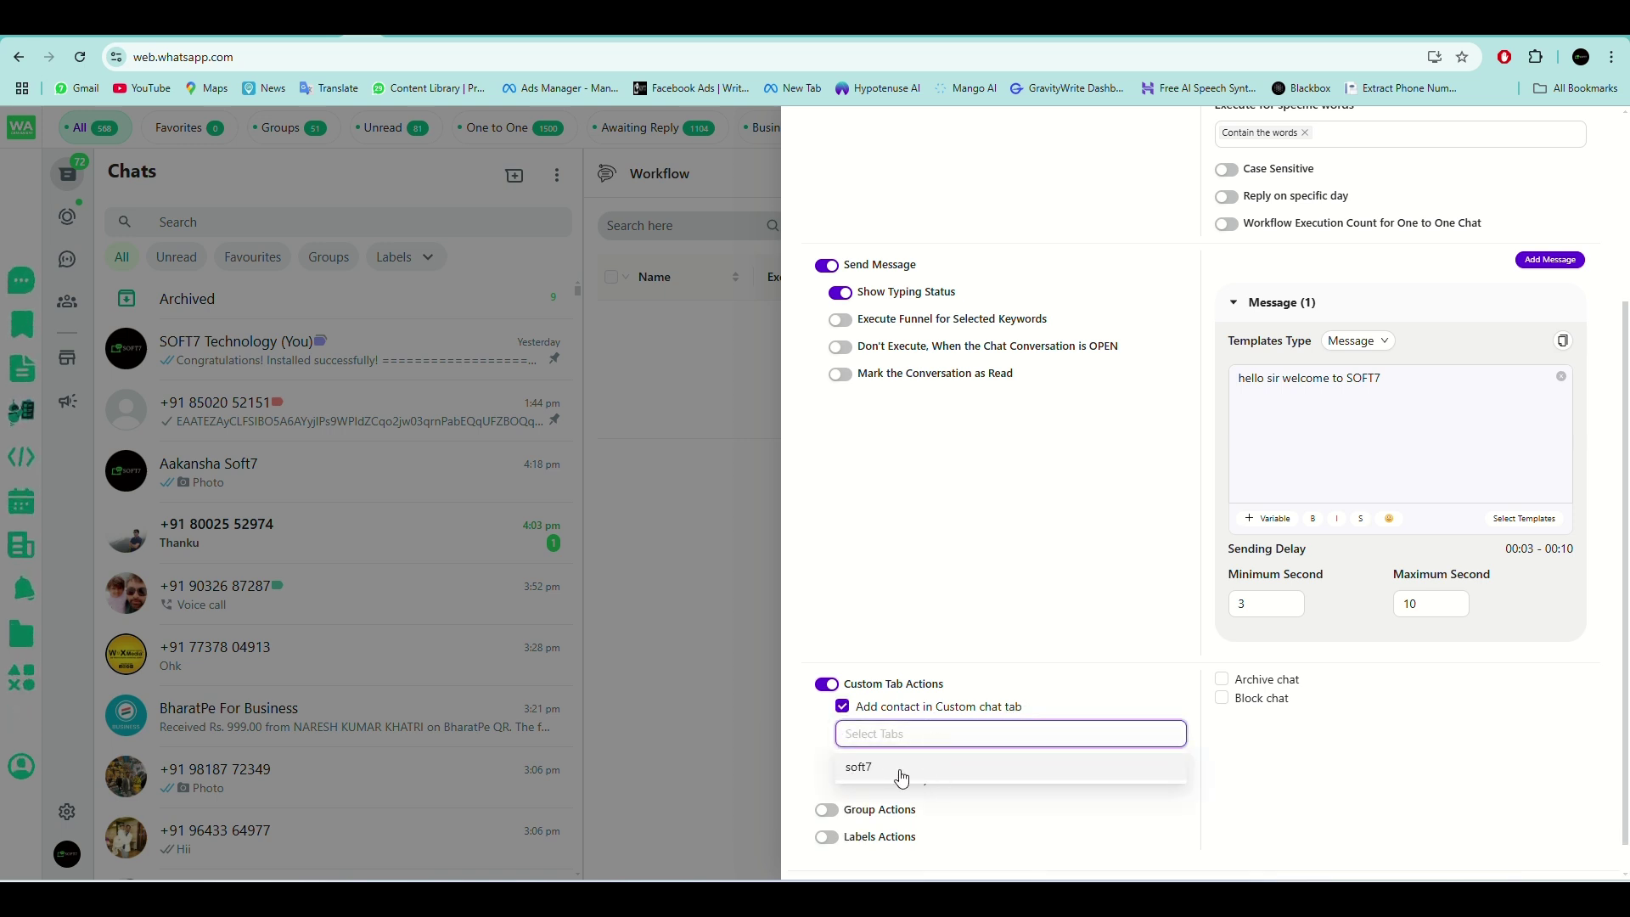
scroll(1290, 365, up, 3)
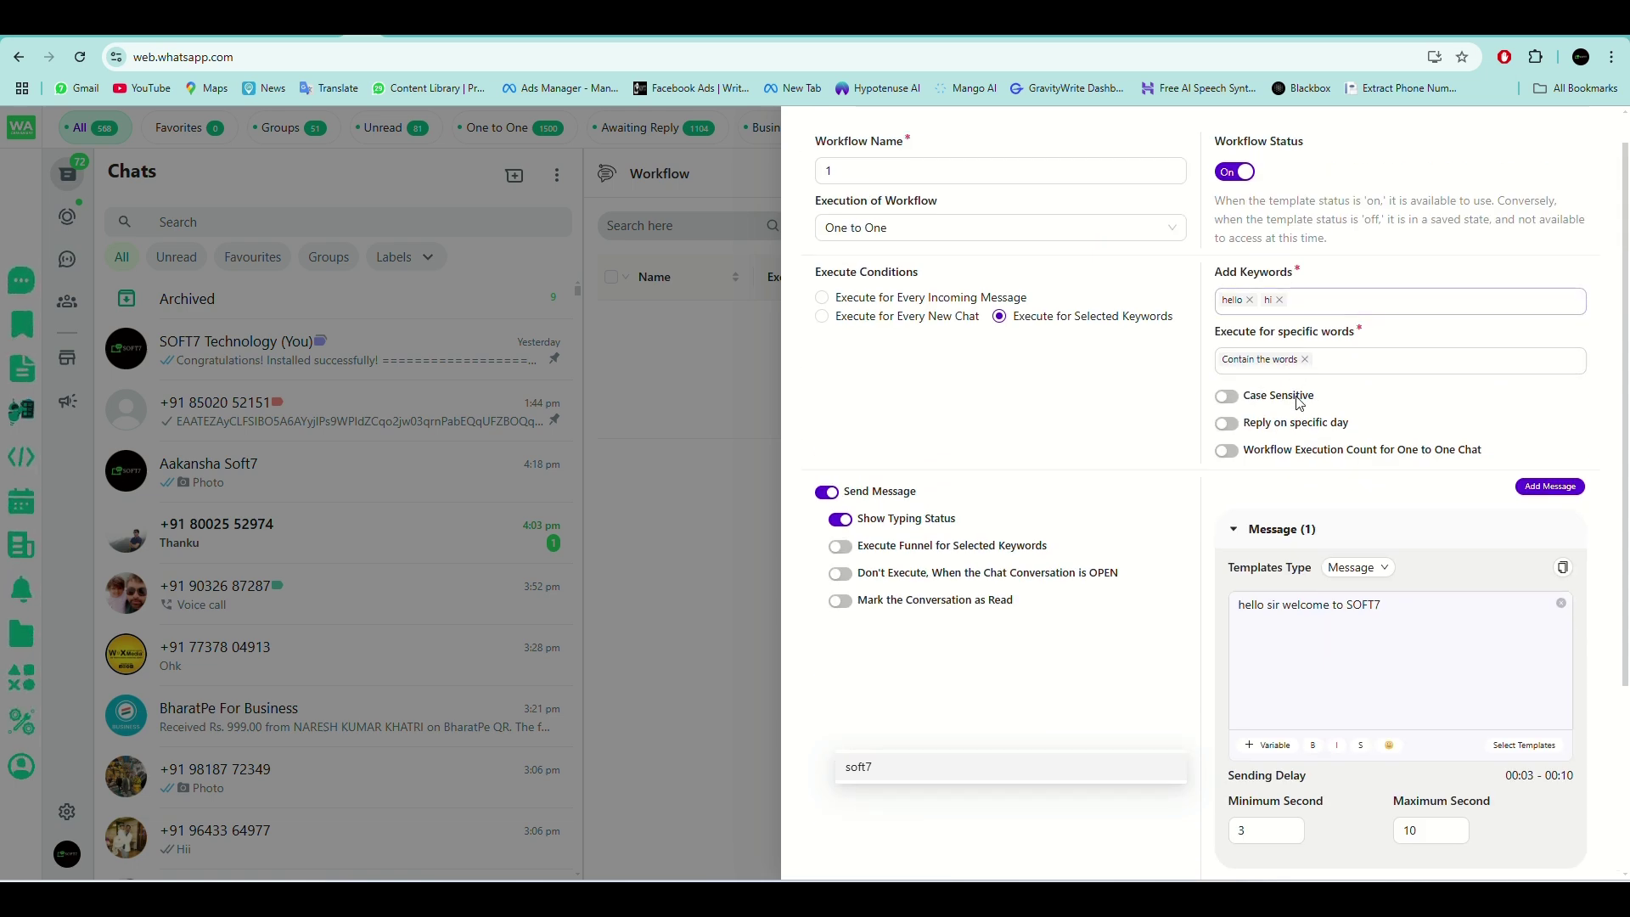
scroll(1297, 389, down, 3)
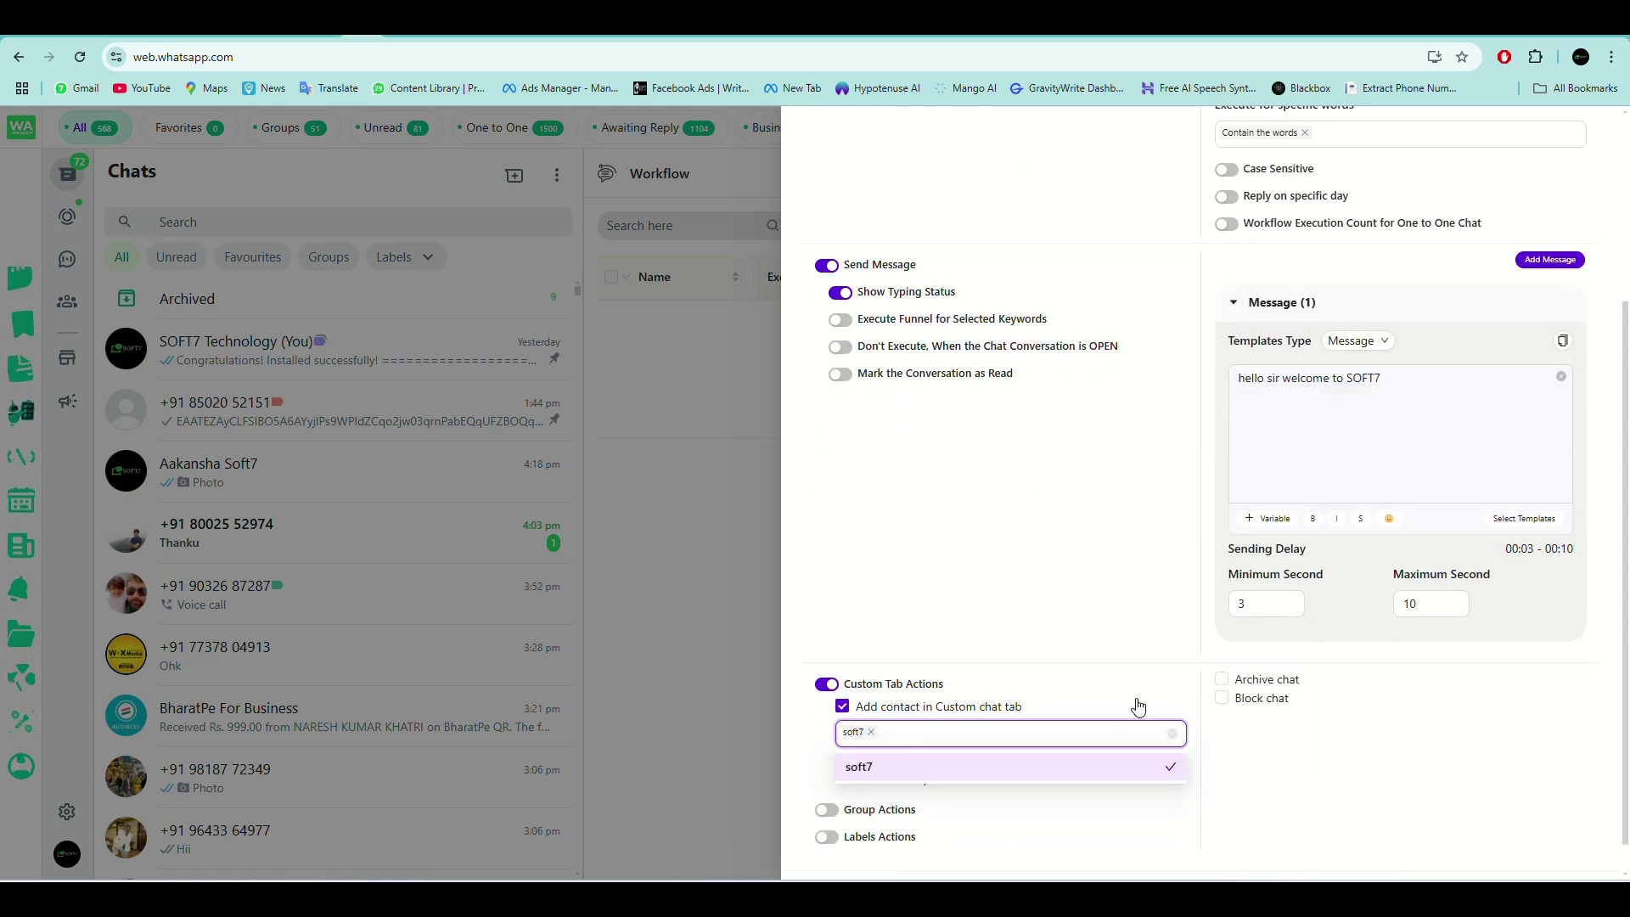
click(1024, 637)
scroll(1022, 637, down, 1)
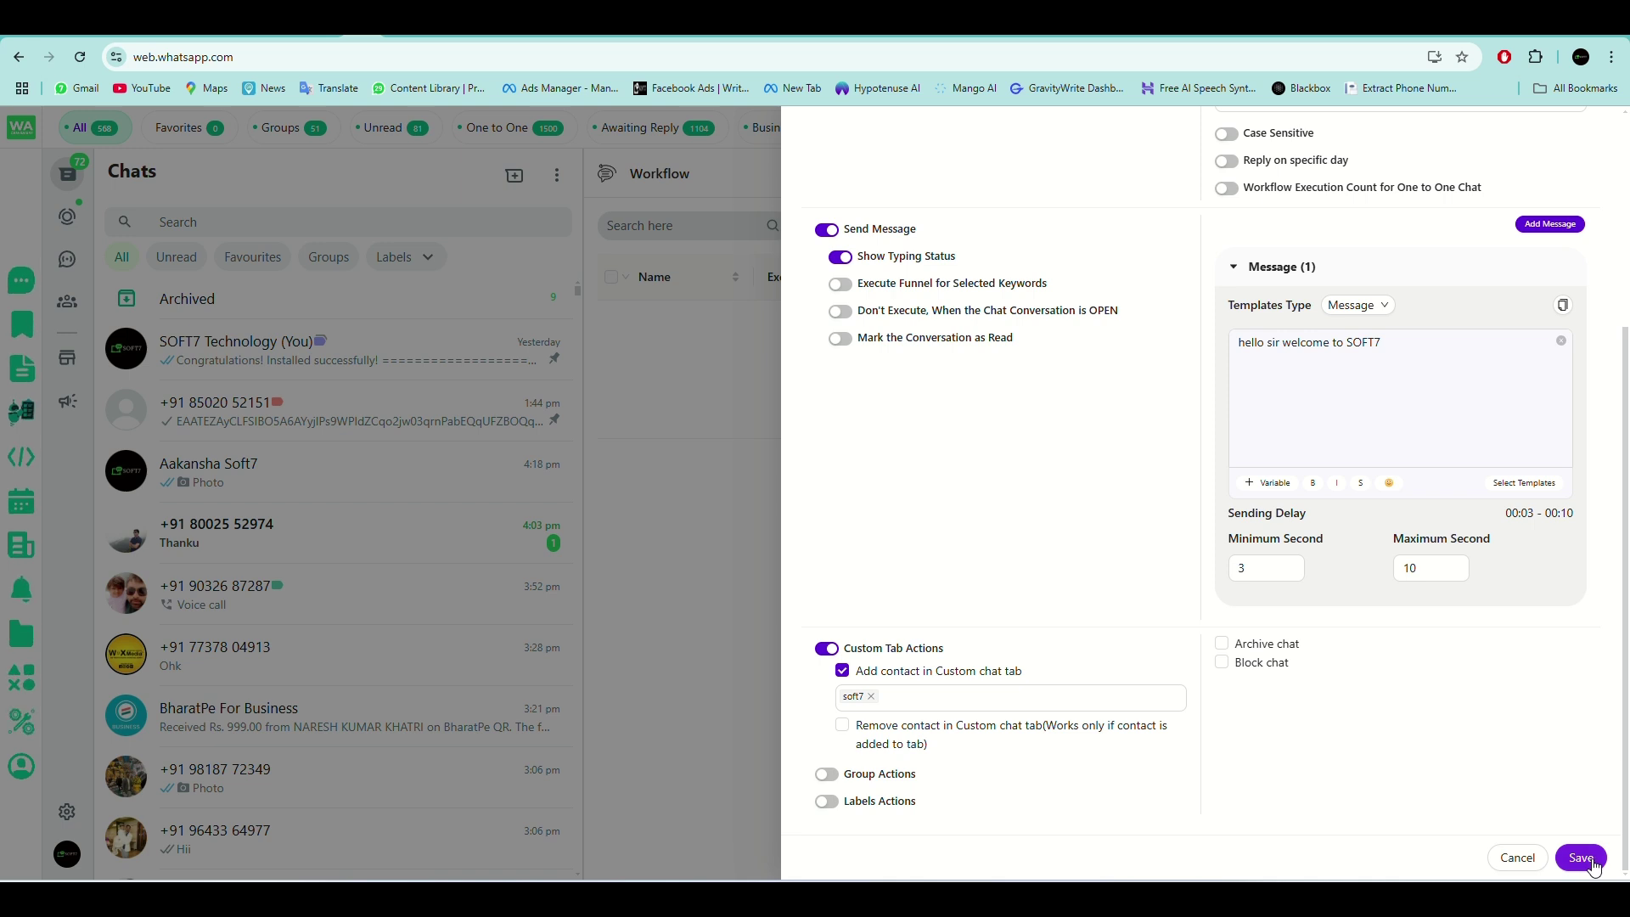
click(1581, 857)
click(989, 129)
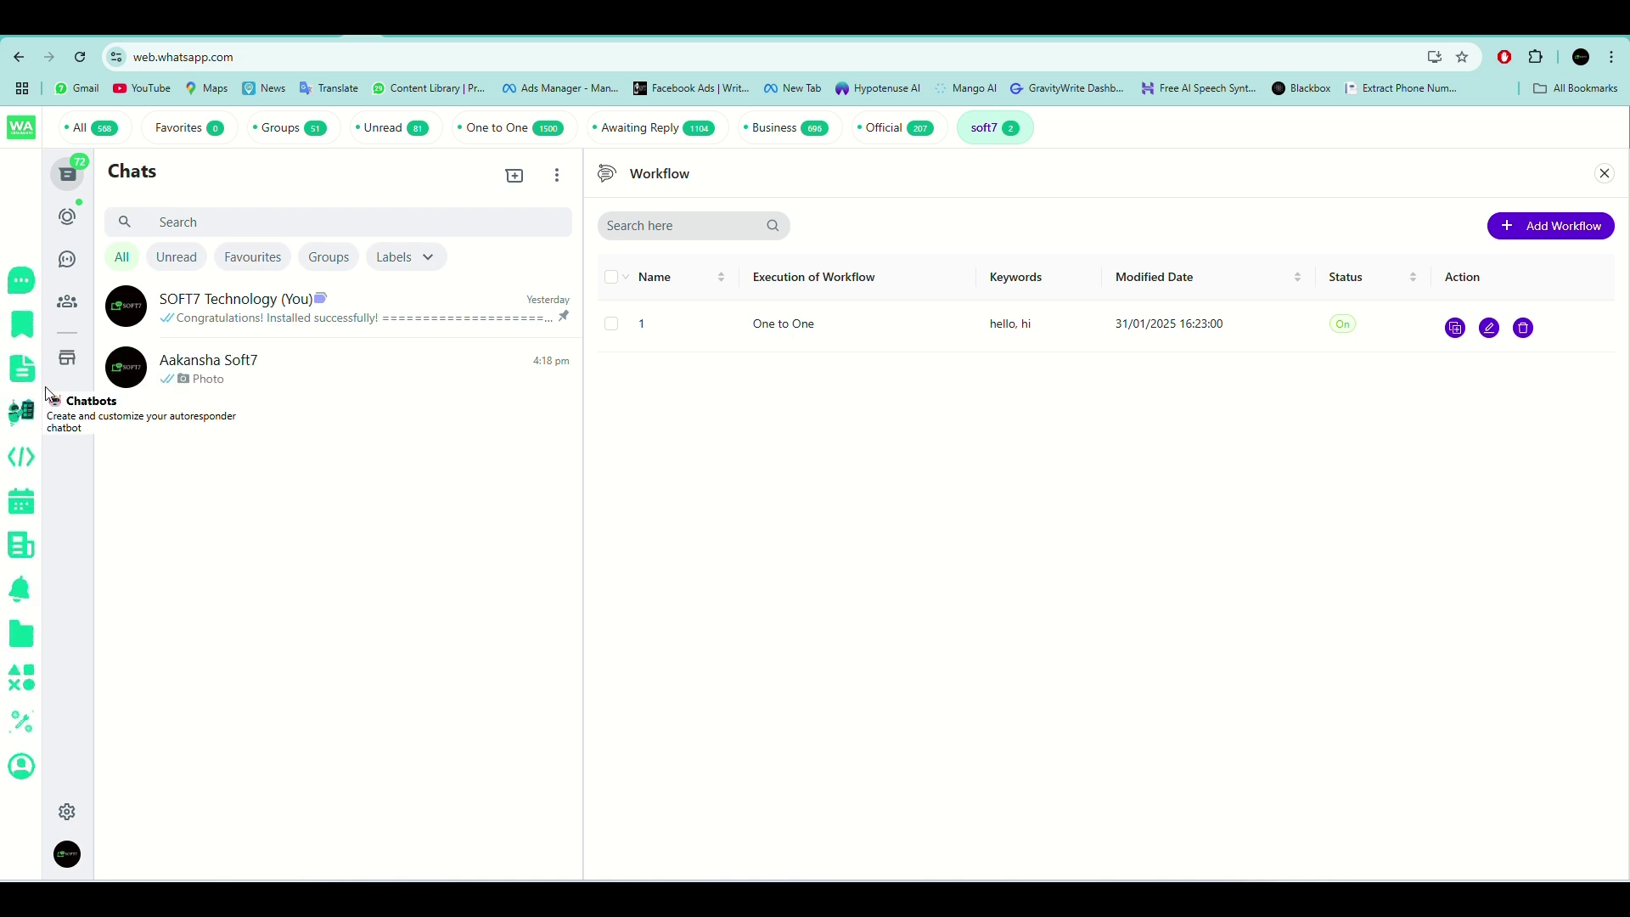
Edit workflow 1, turning Labels Actions on and back off without choosing a label.
click(1489, 330)
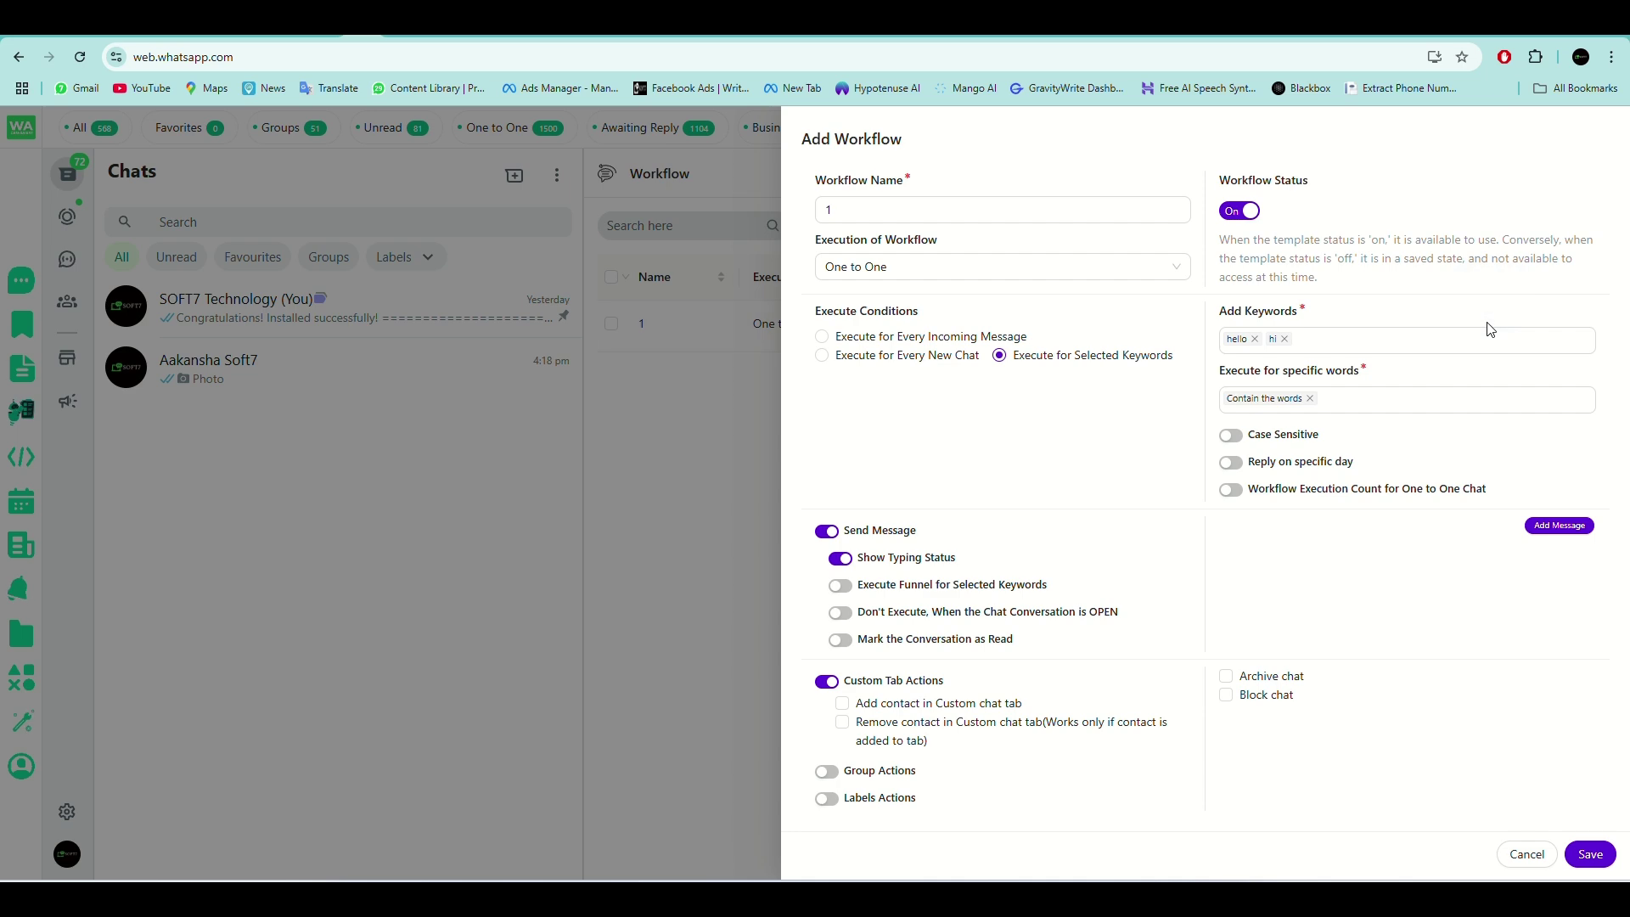
scroll(934, 730, down, 4)
click(827, 805)
scroll(921, 802, down, 1)
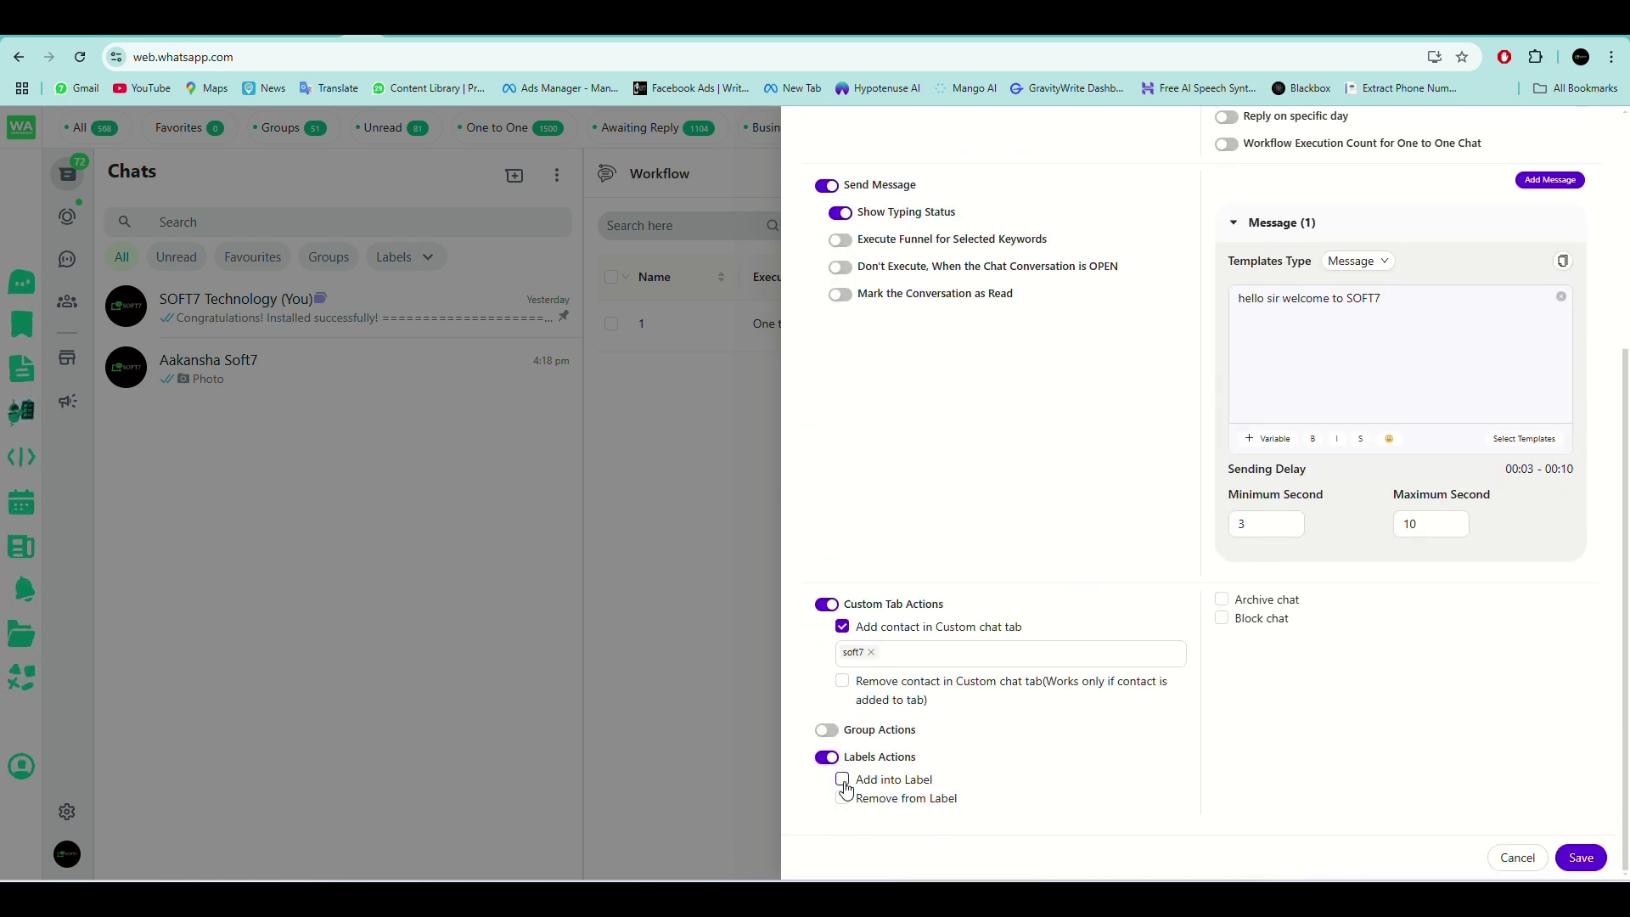
scroll(1291, 280, up, 3)
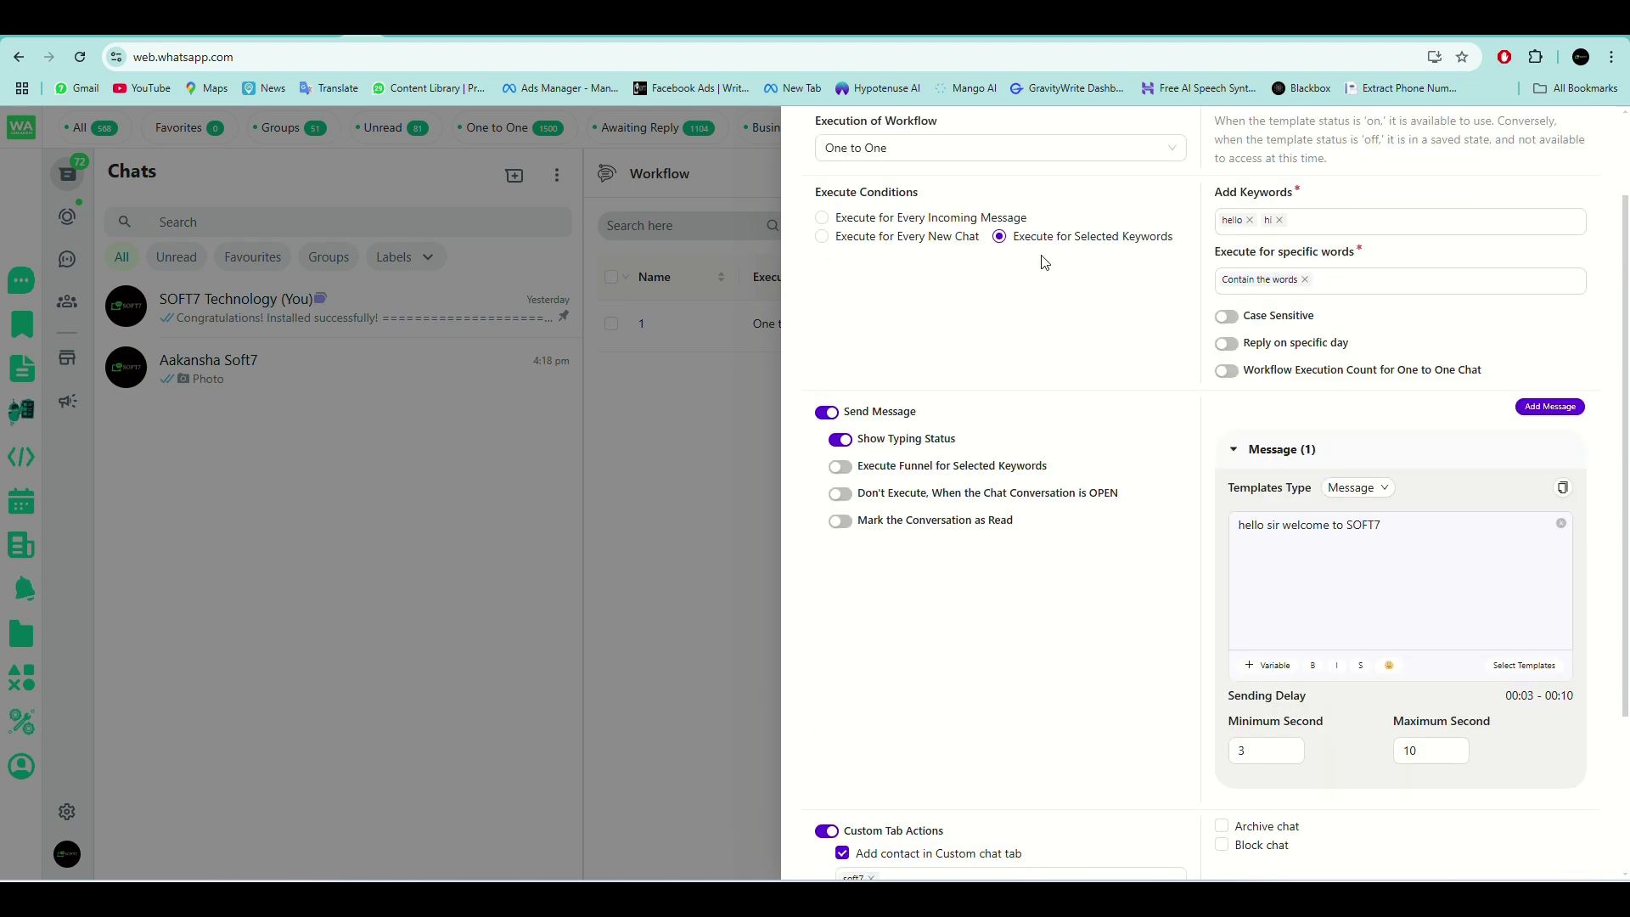
scroll(1188, 509, down, 3)
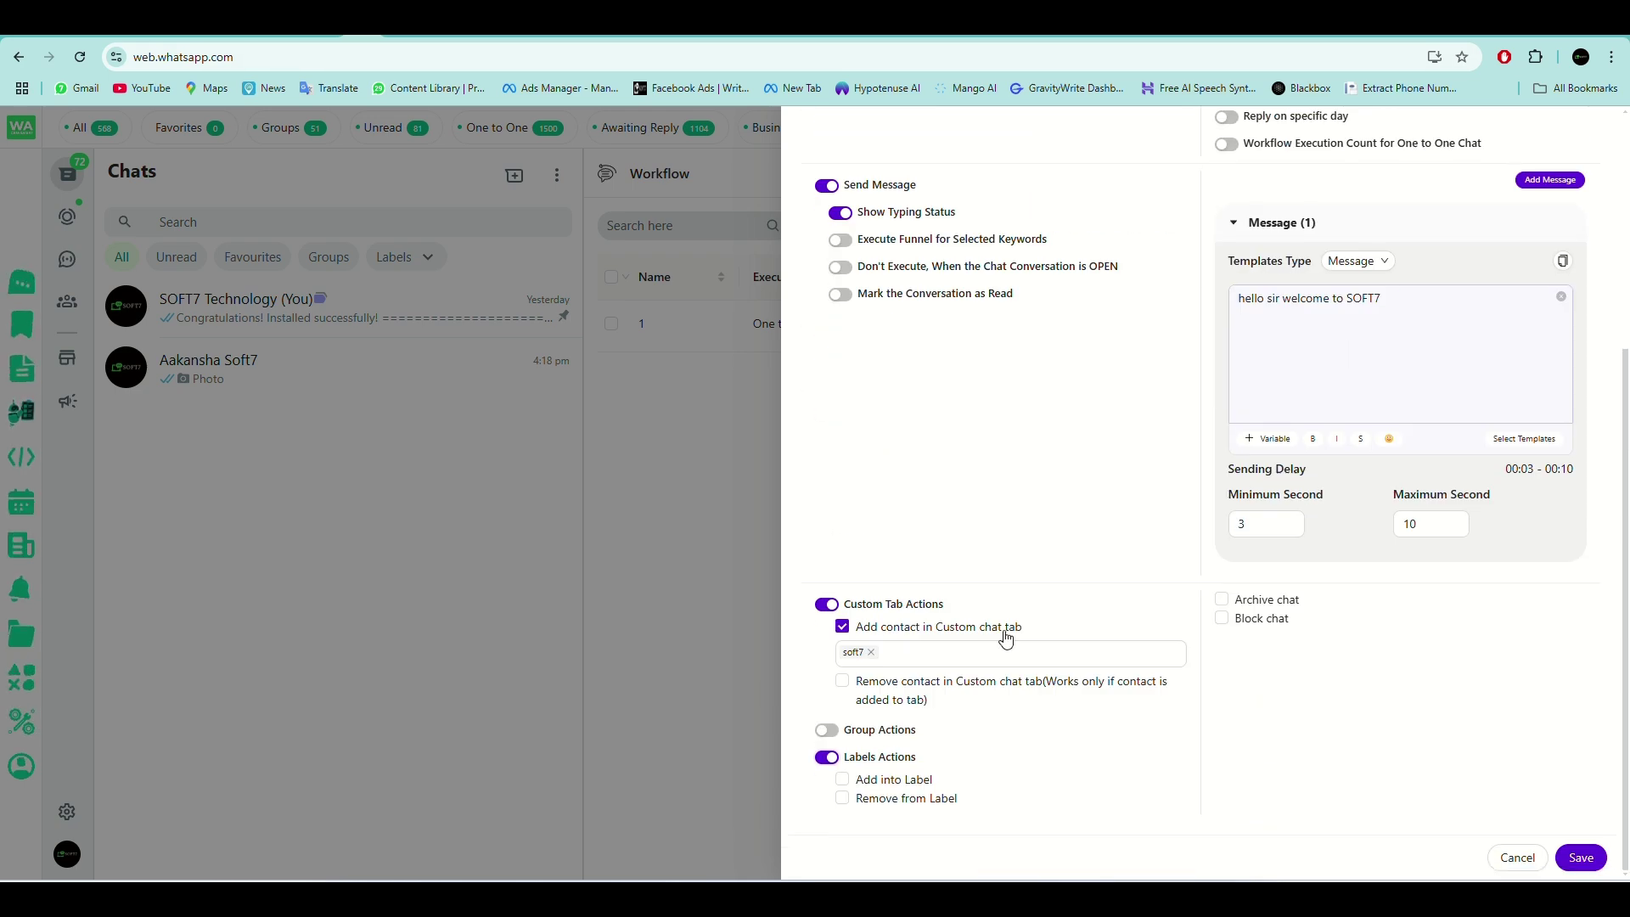
click(843, 781)
click(999, 798)
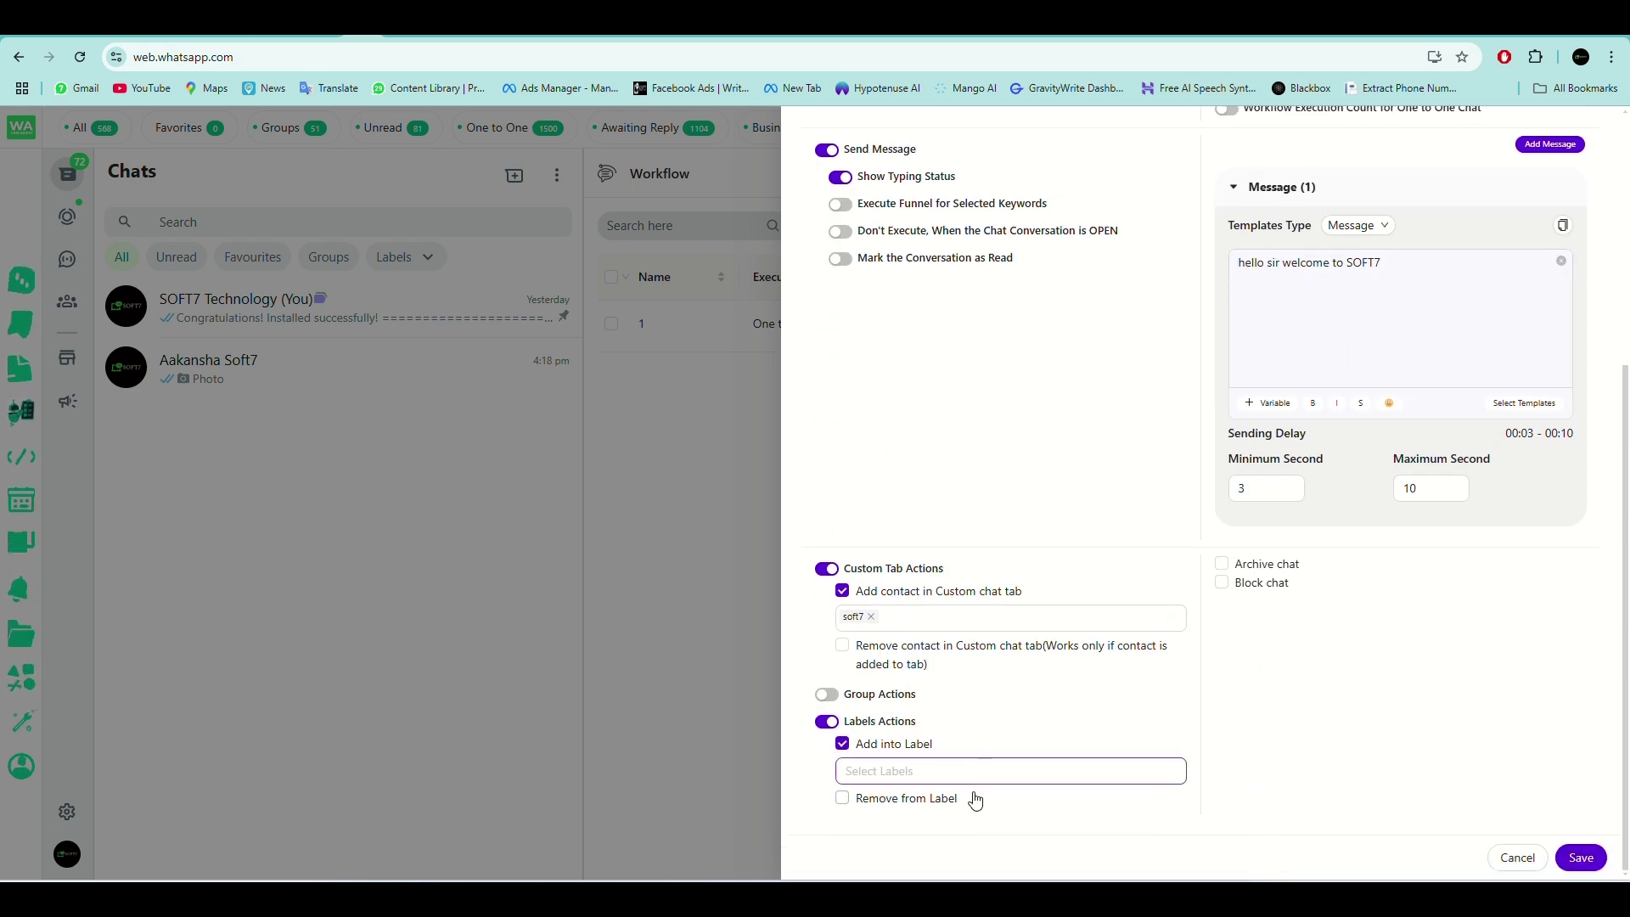
scroll(1032, 682, down, 3)
scroll(1032, 682, up, 3)
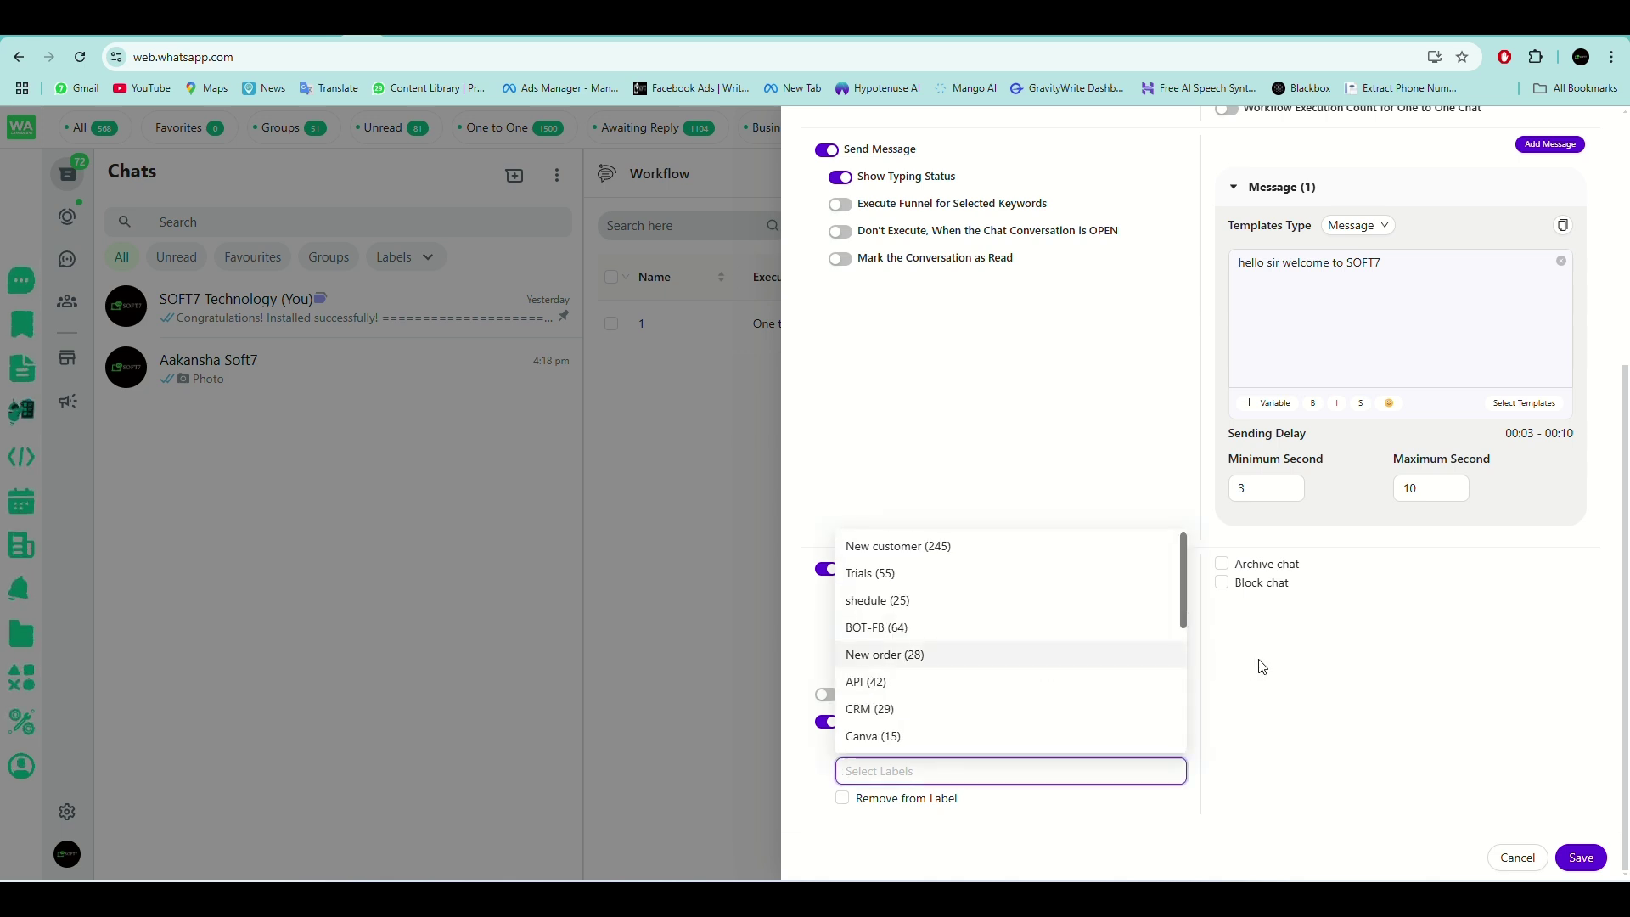
click(1262, 669)
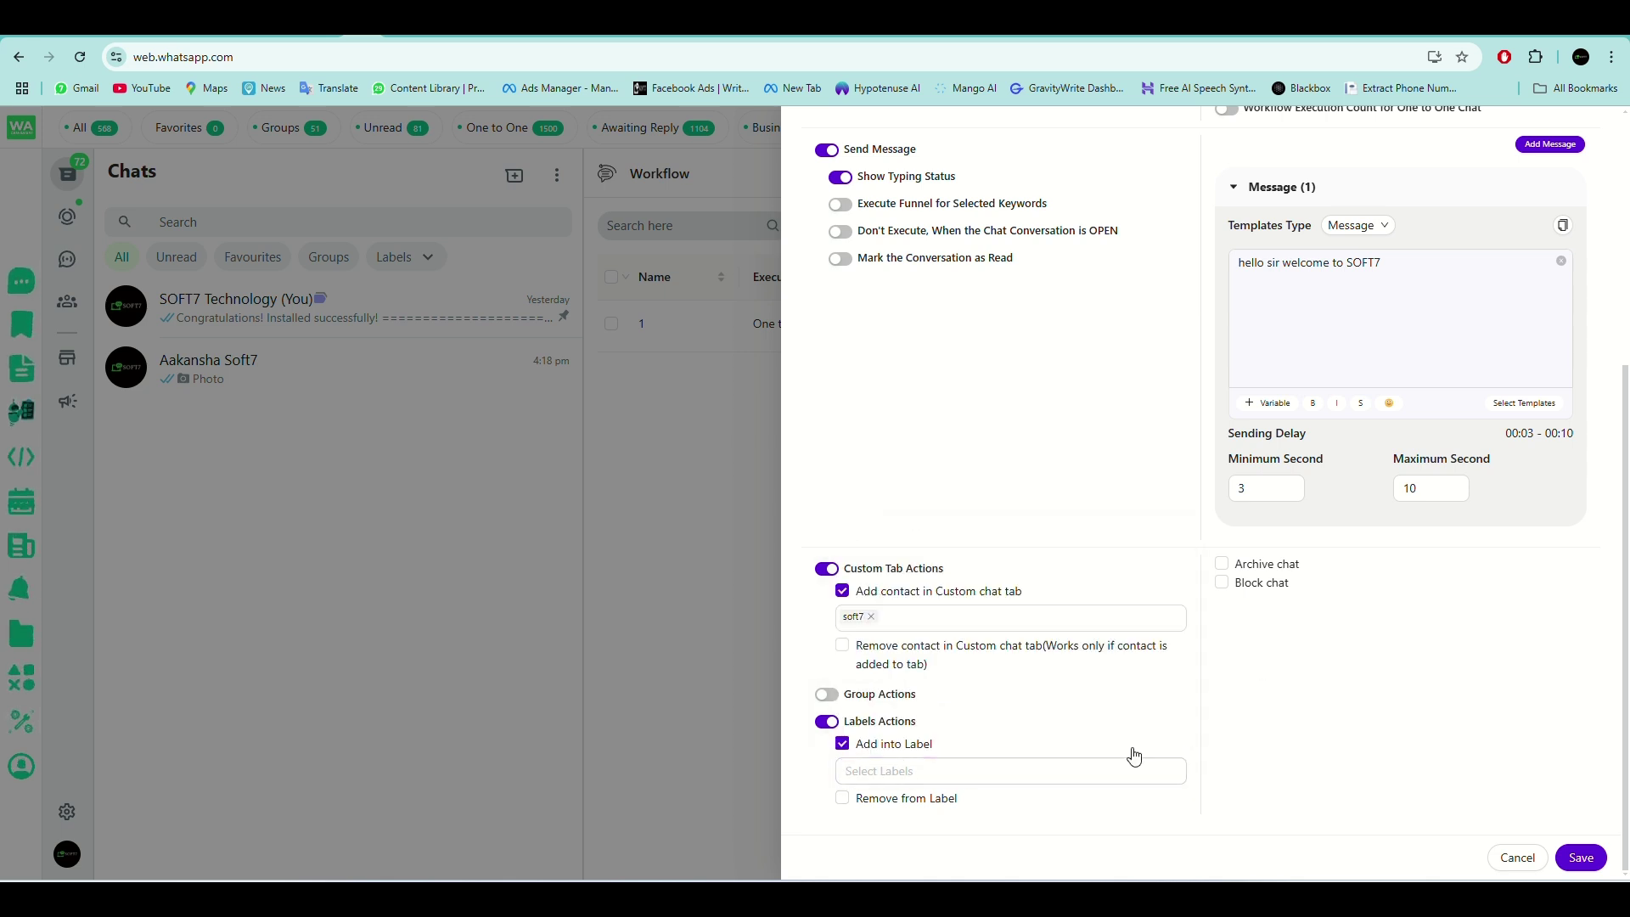
click(843, 745)
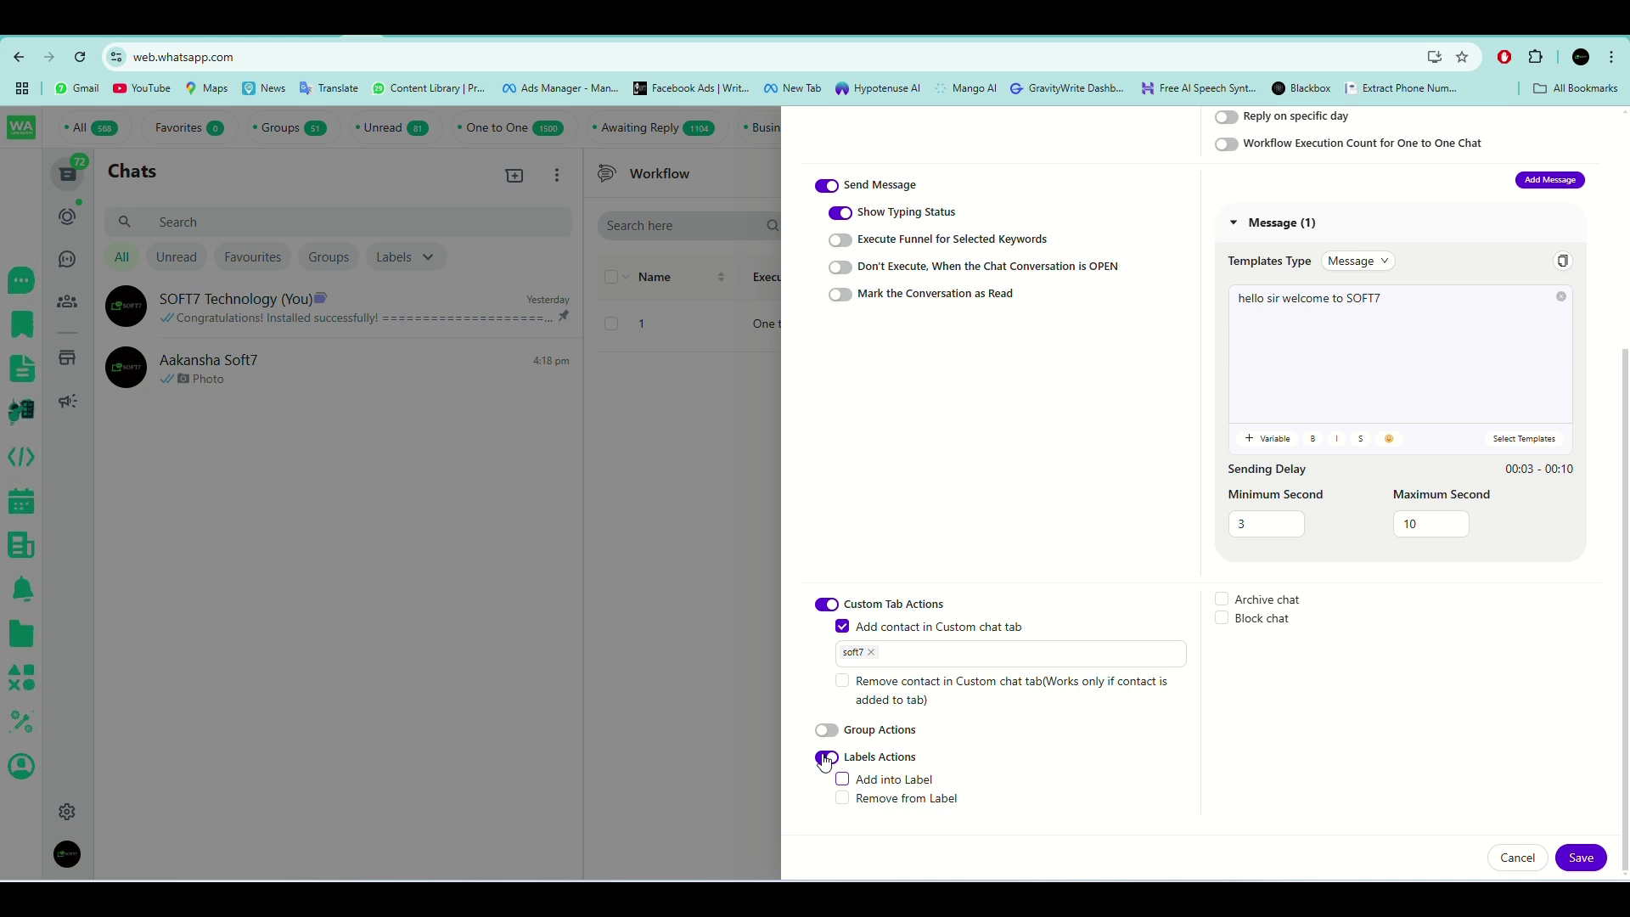
click(826, 758)
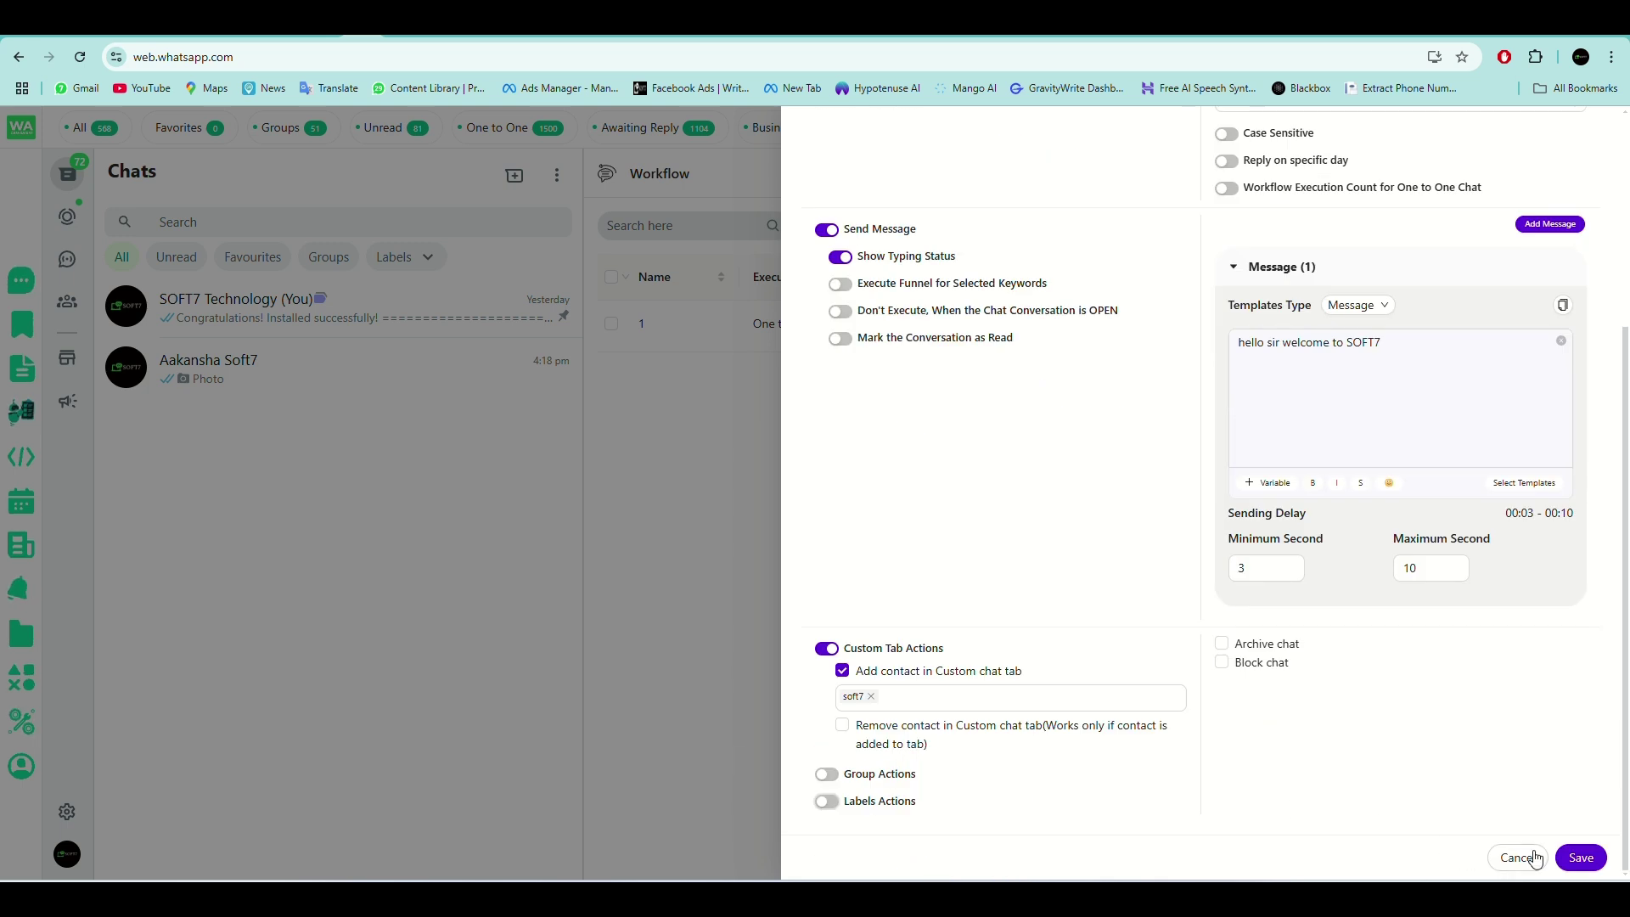
Turn Group Actions on and back off without choosing a group, then save the workflow.
click(826, 774)
scroll(976, 743, down, 1)
click(843, 753)
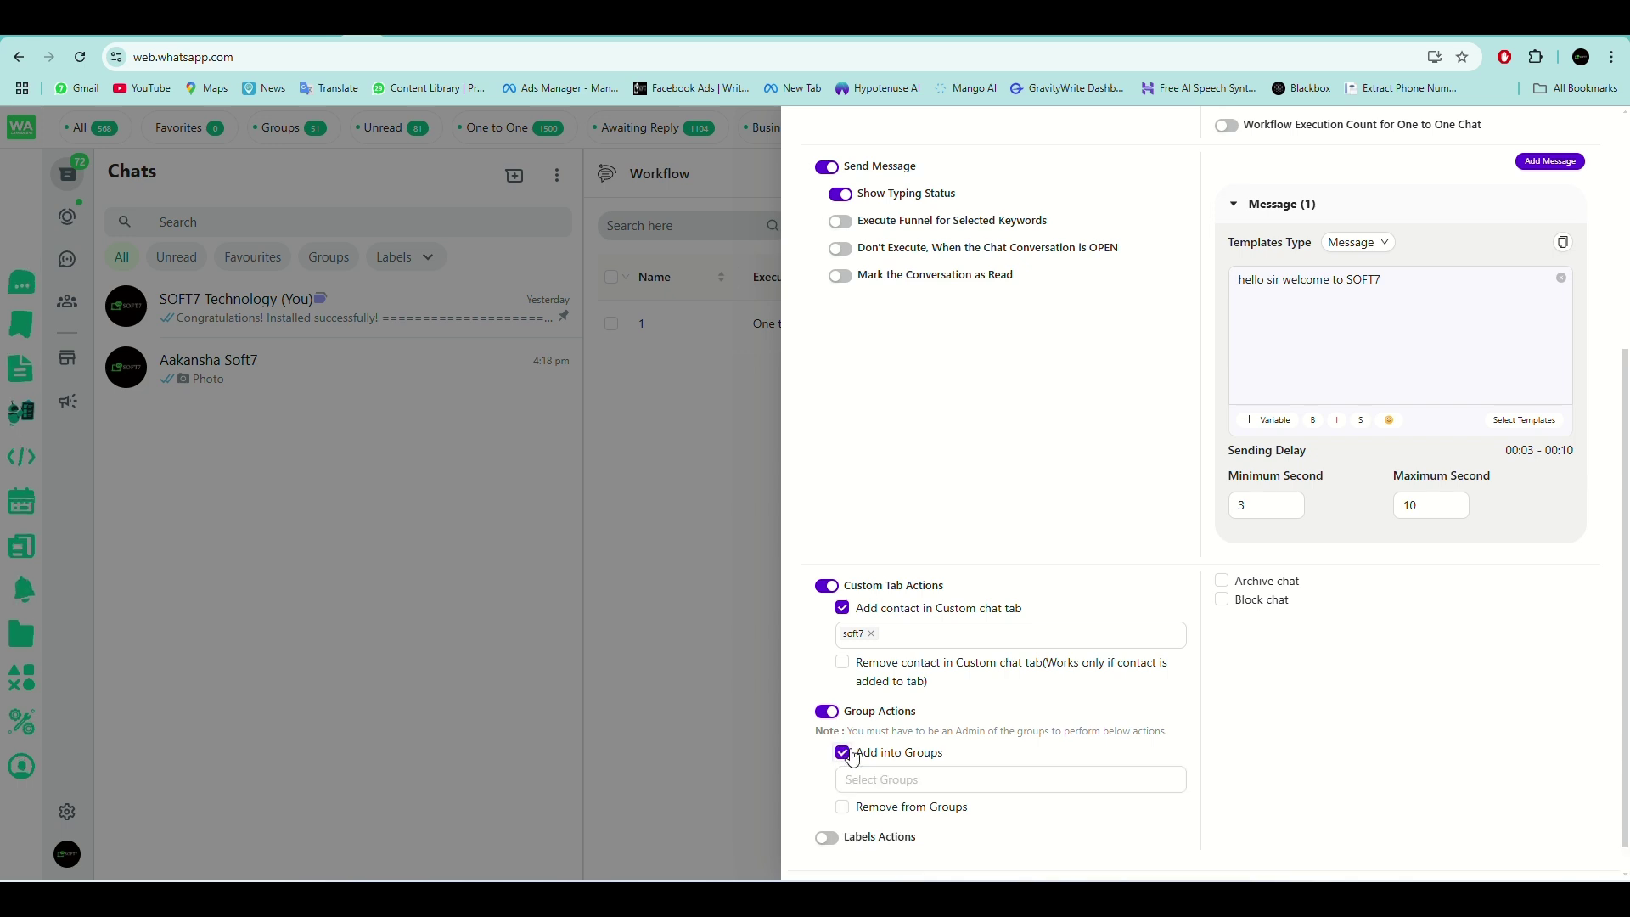
scroll(957, 778, down, 1)
click(972, 753)
click(1255, 739)
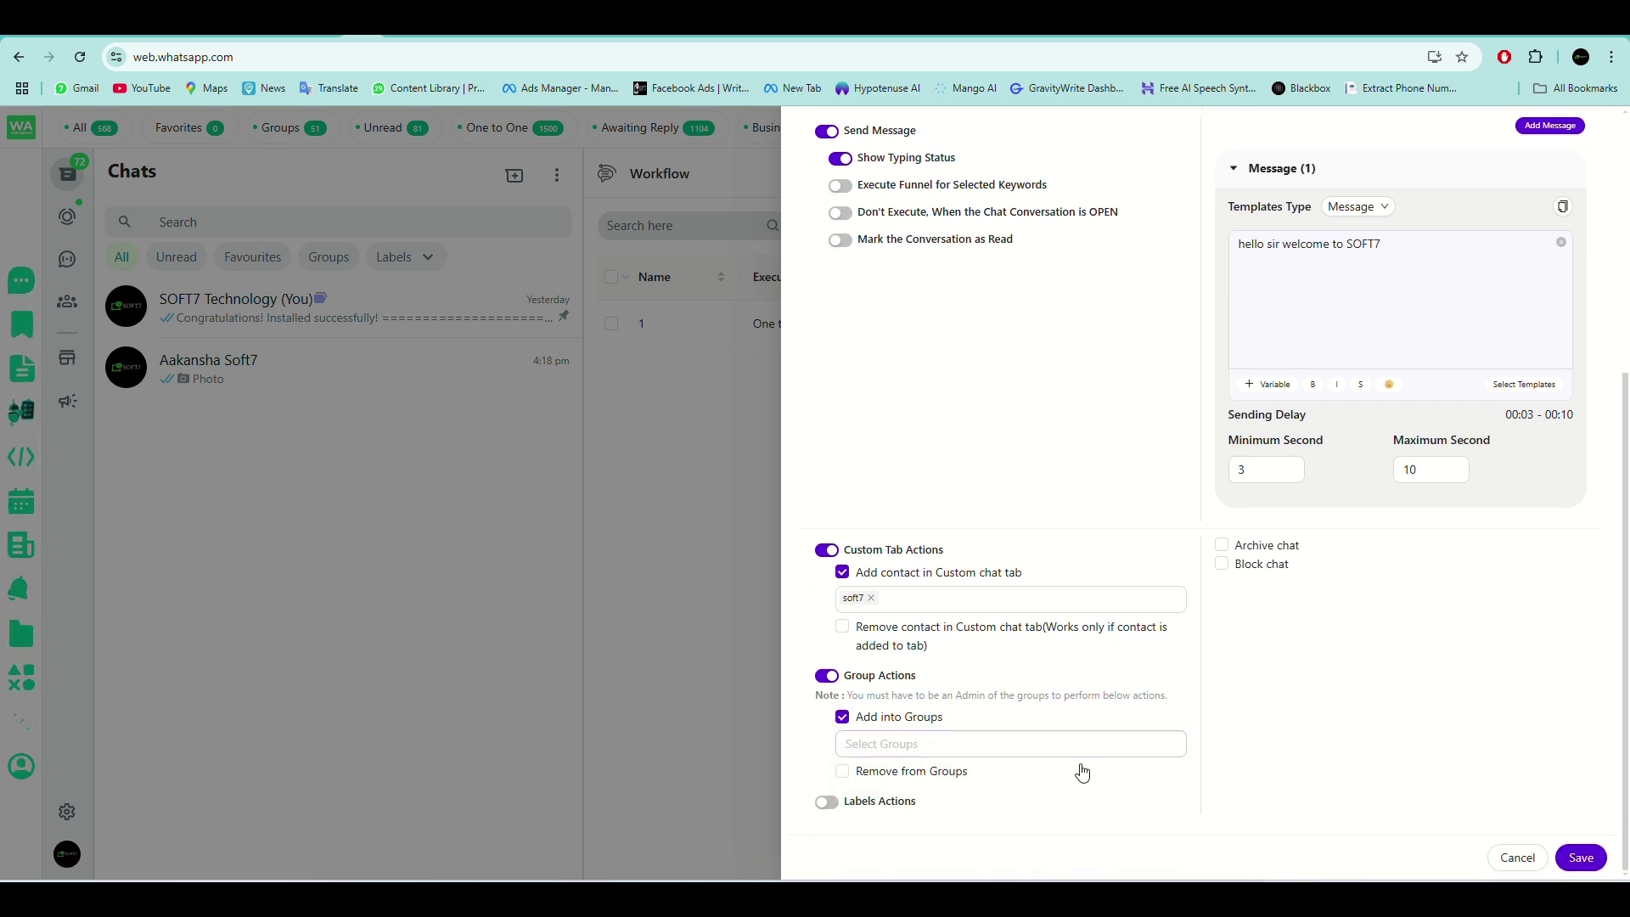
click(842, 718)
click(827, 712)
scroll(1324, 625, up, 3)
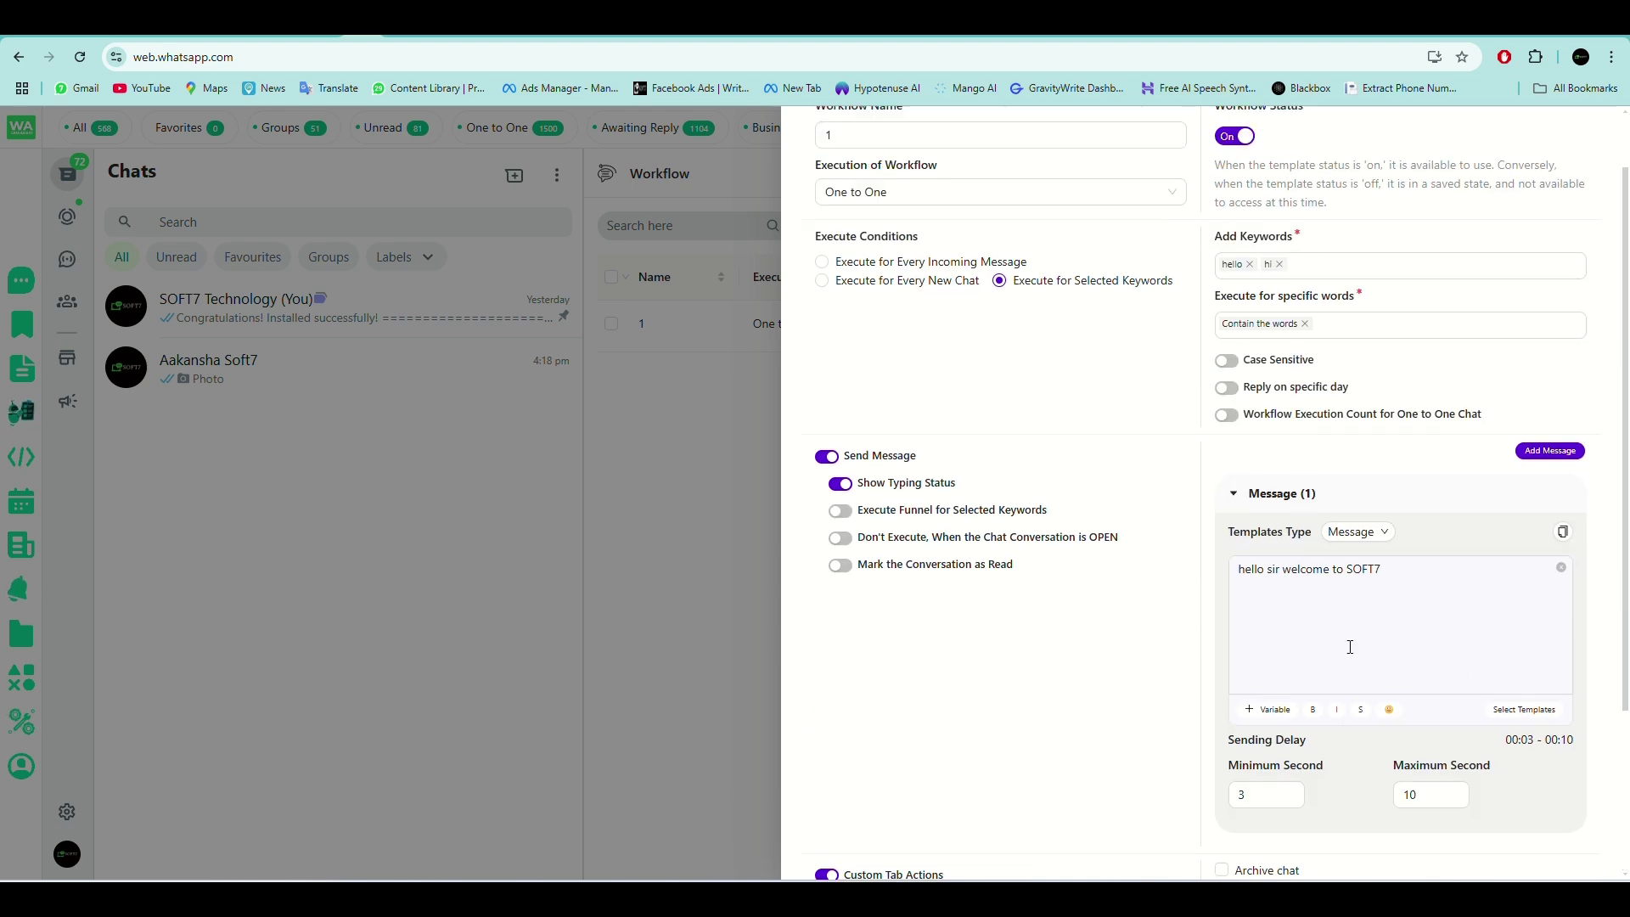
scroll(1528, 713, down, 3)
click(1582, 858)
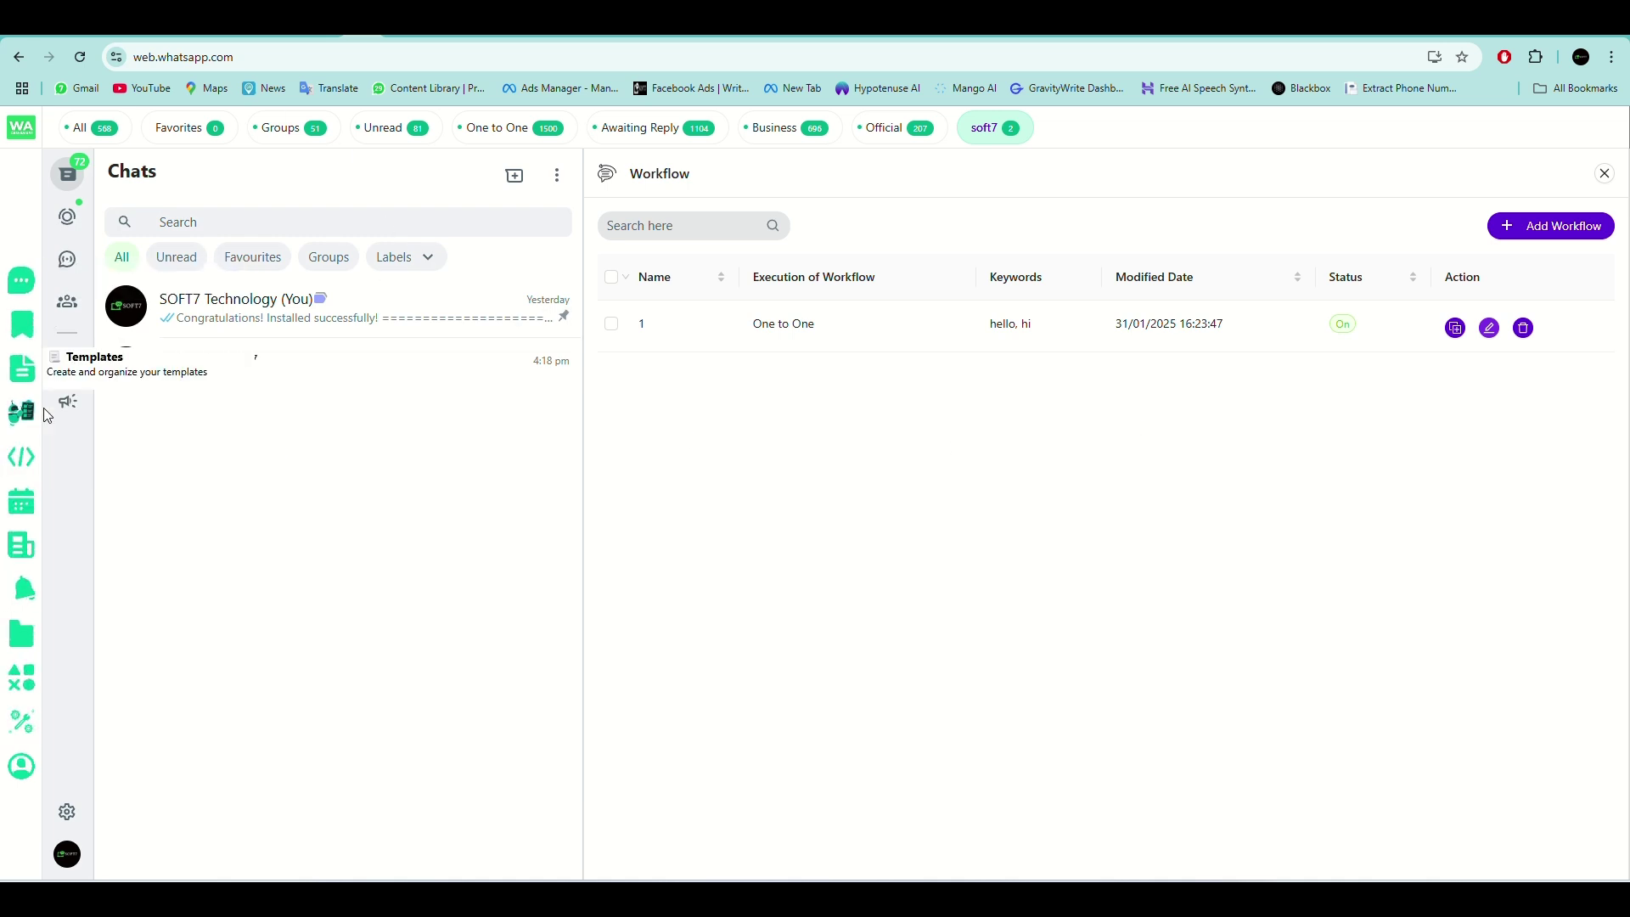
Go to Schedule Broadcasts, look over the Add Schedule Broadcasts form, and close it unsaved.
click(22, 501)
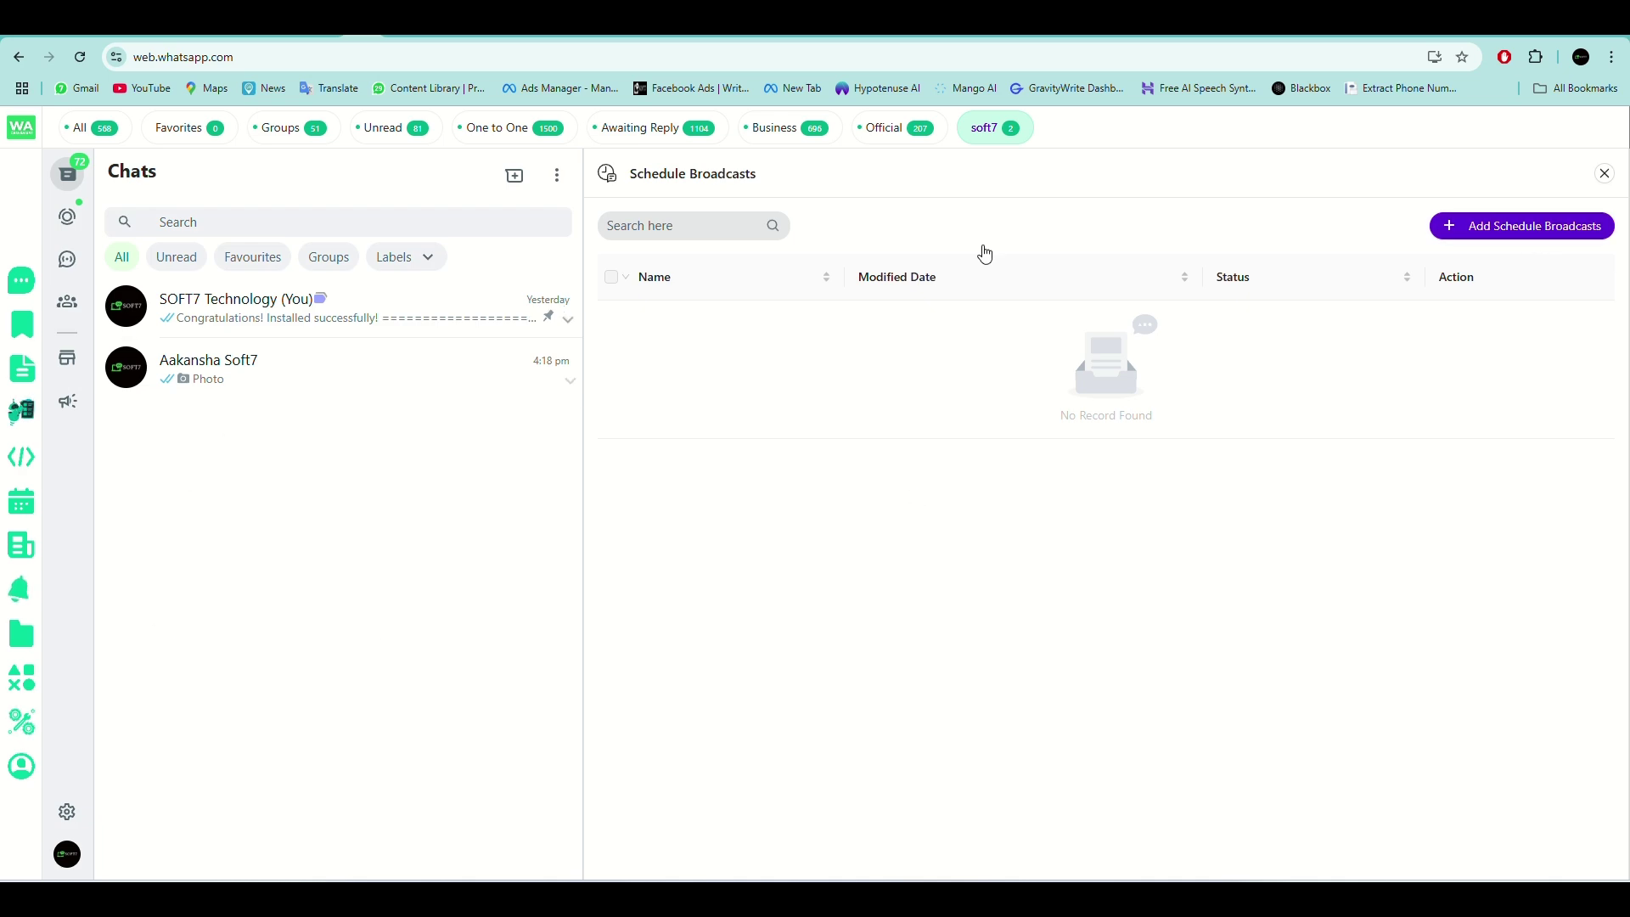
click(1518, 228)
scroll(1080, 326, down, 3)
scroll(1077, 291, up, 3)
scroll(1127, 268, down, 3)
scroll(1259, 355, up, 3)
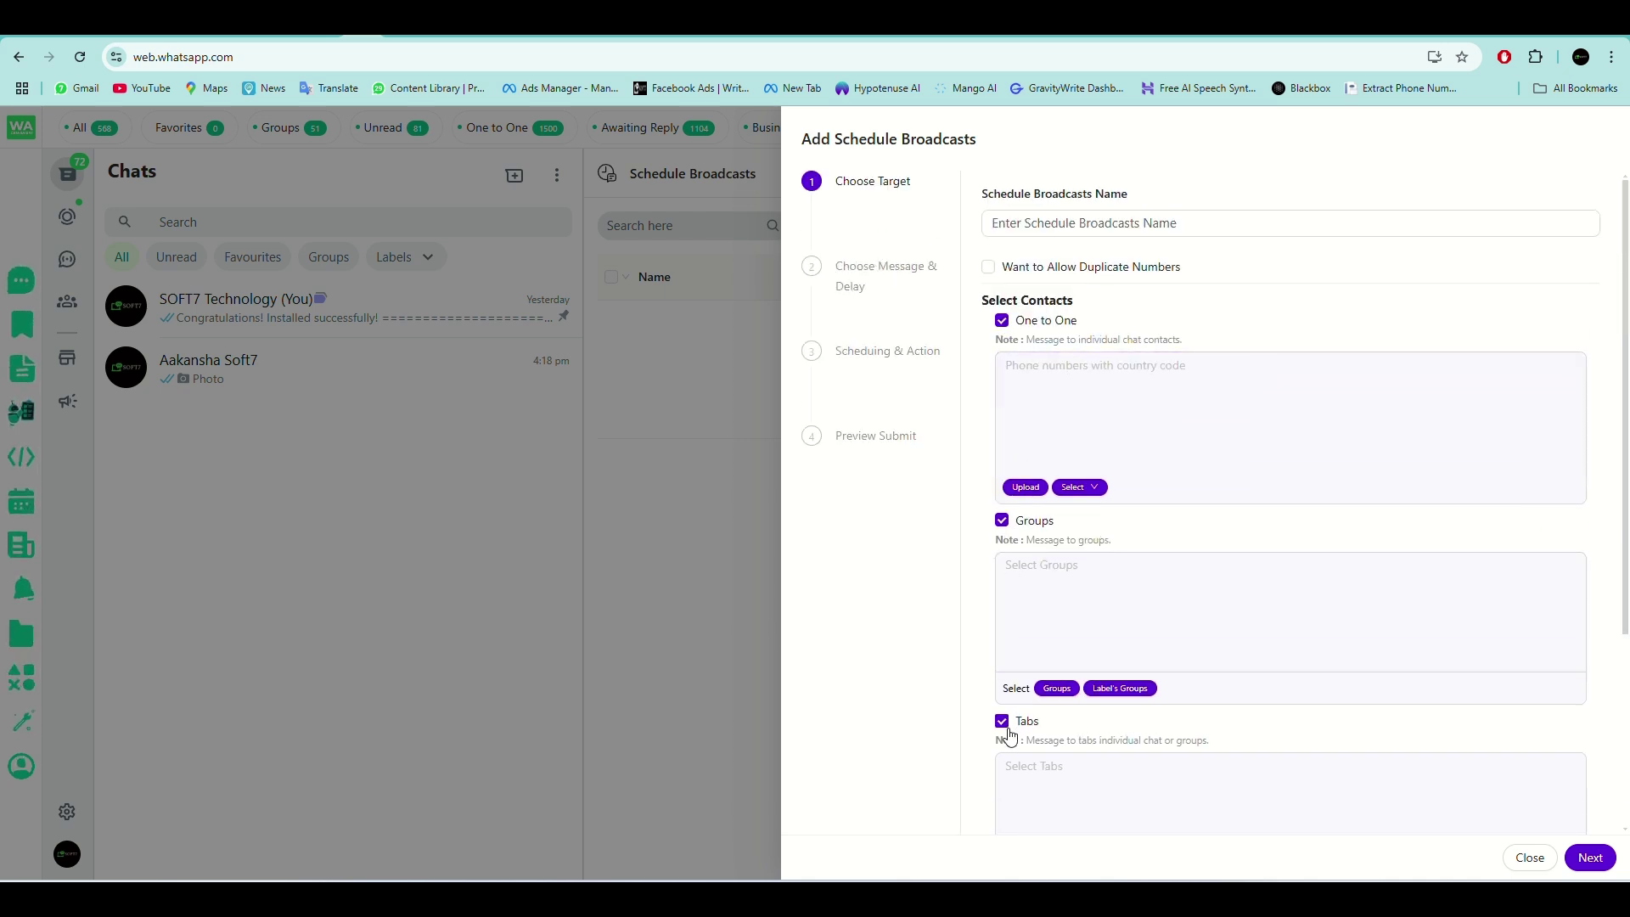
scroll(1055, 720, down, 3)
scroll(1004, 691, up, 3)
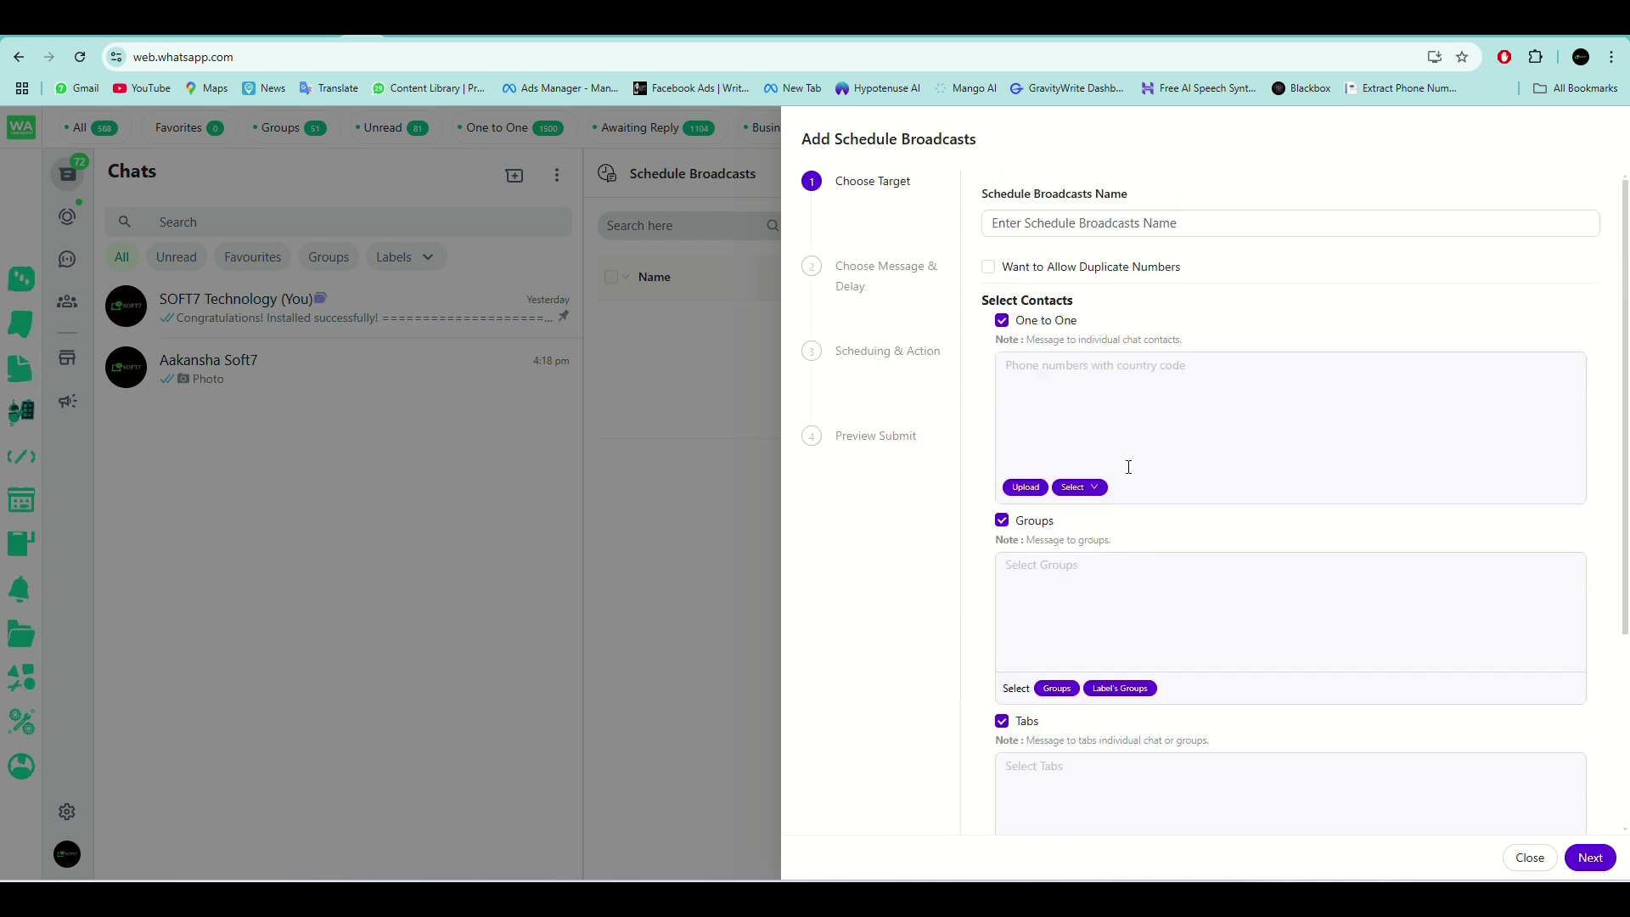
click(1211, 358)
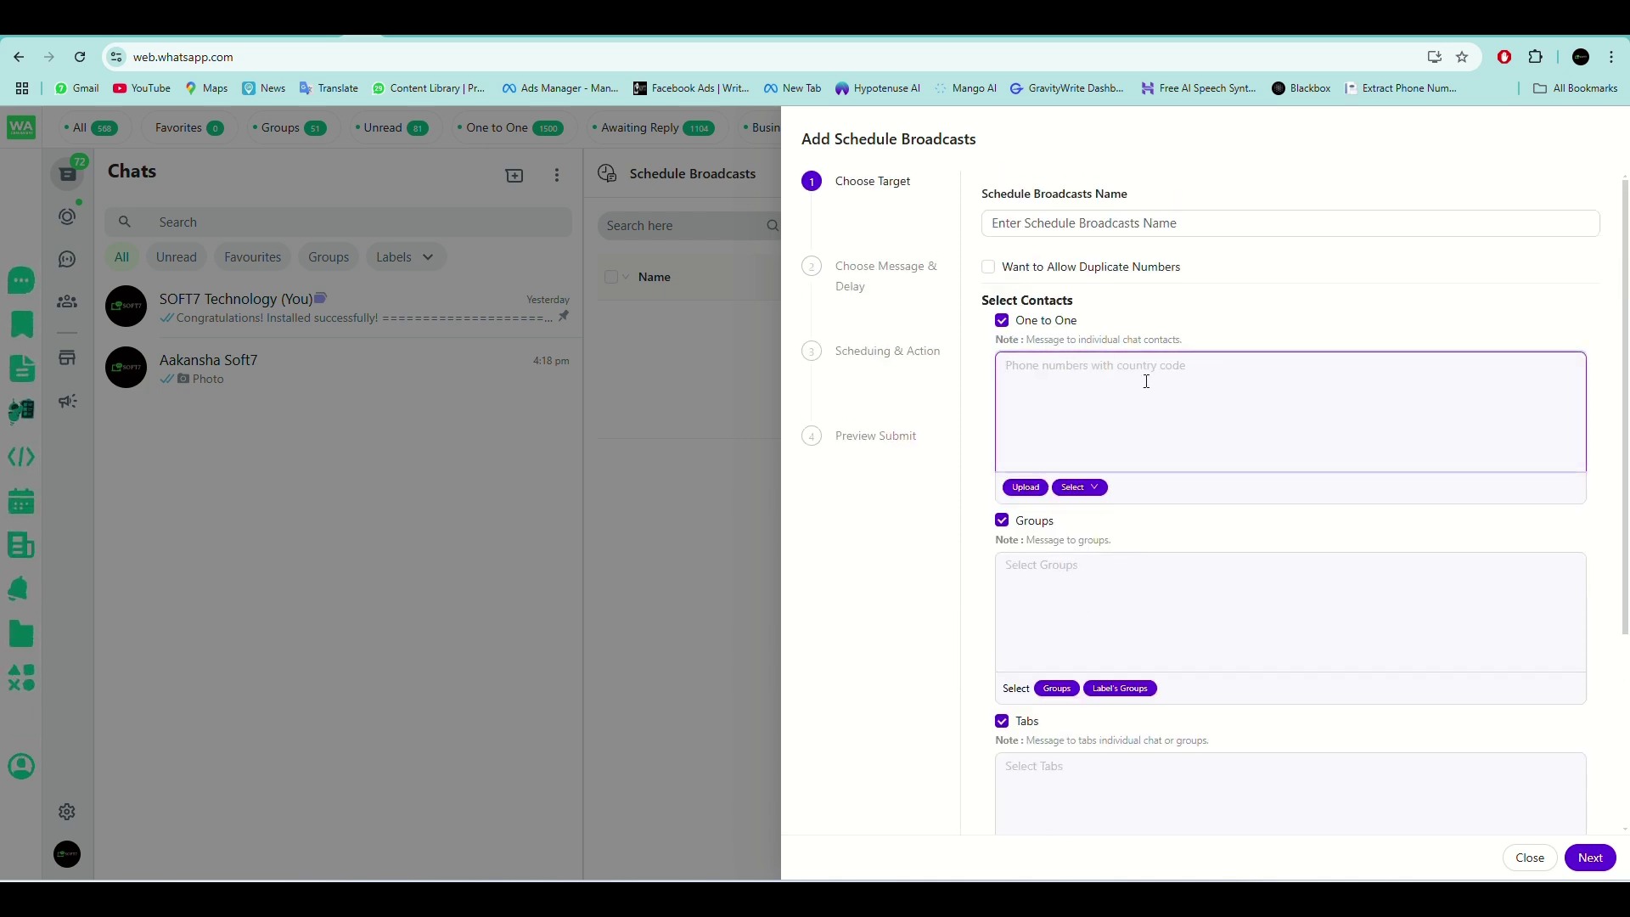
click(1542, 859)
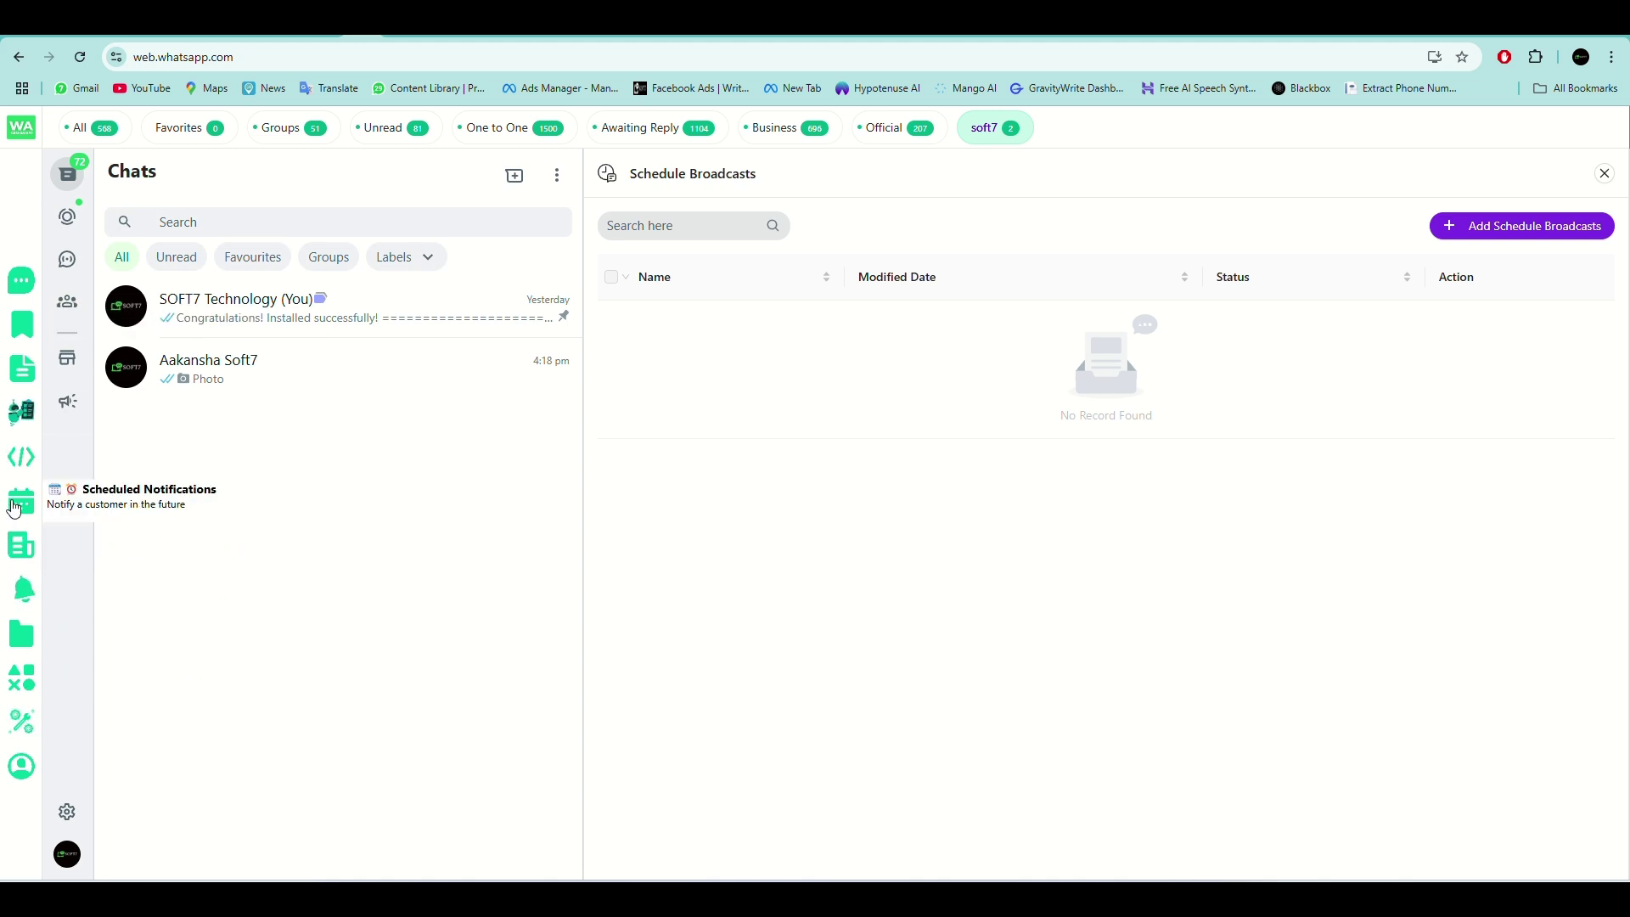
Start a new note for a contact and give it the topic IMP.
click(20, 543)
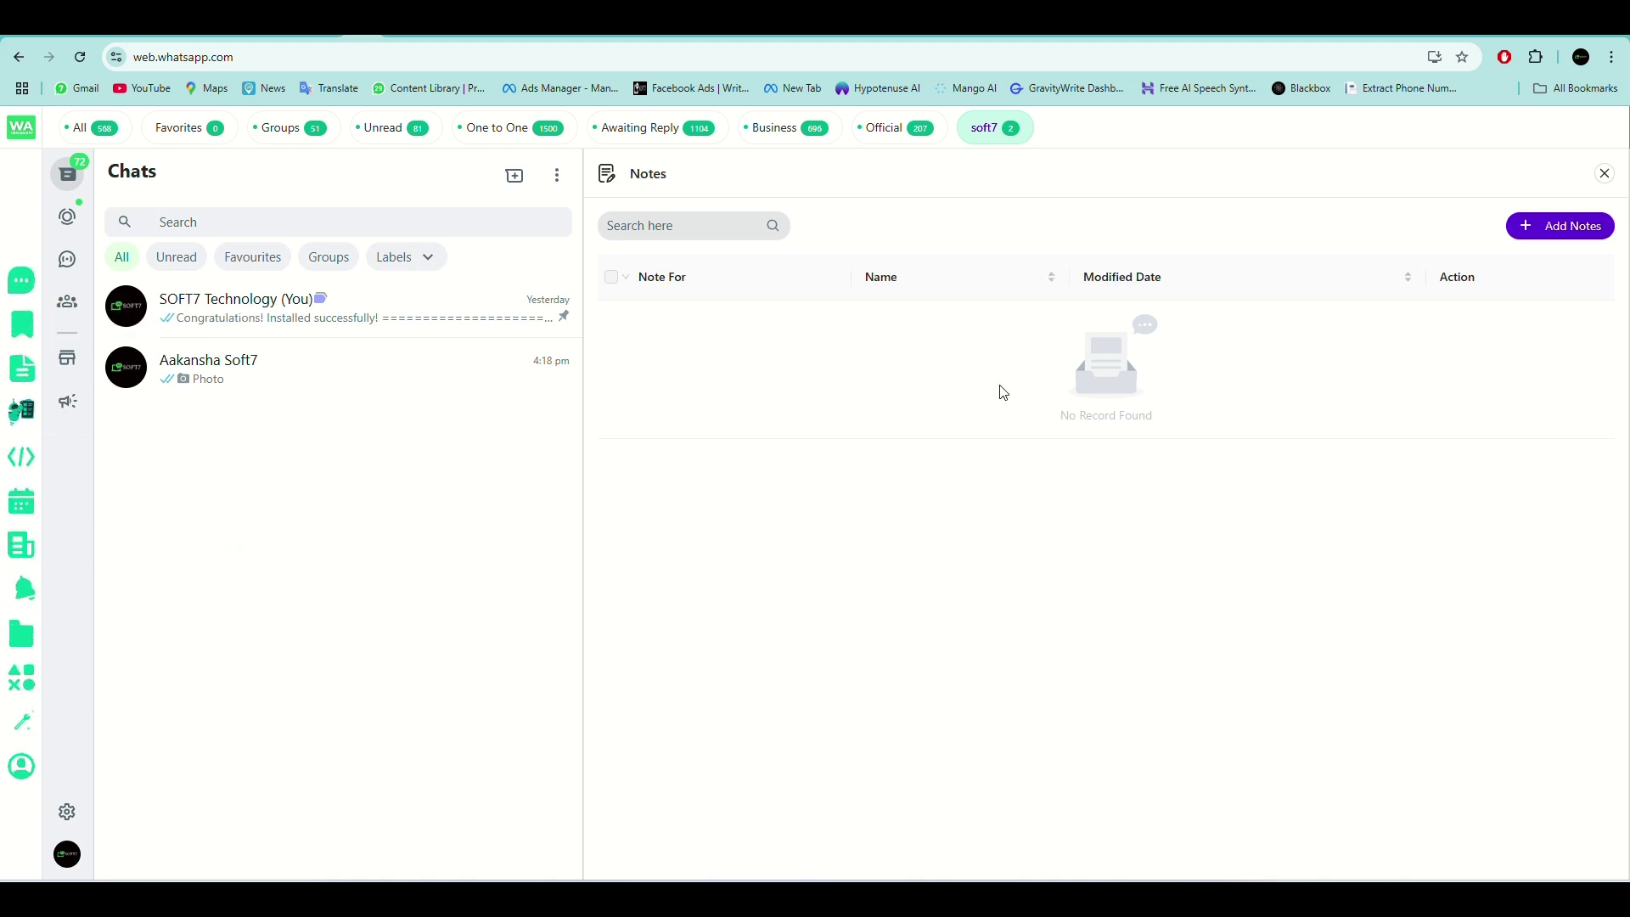
click(1545, 226)
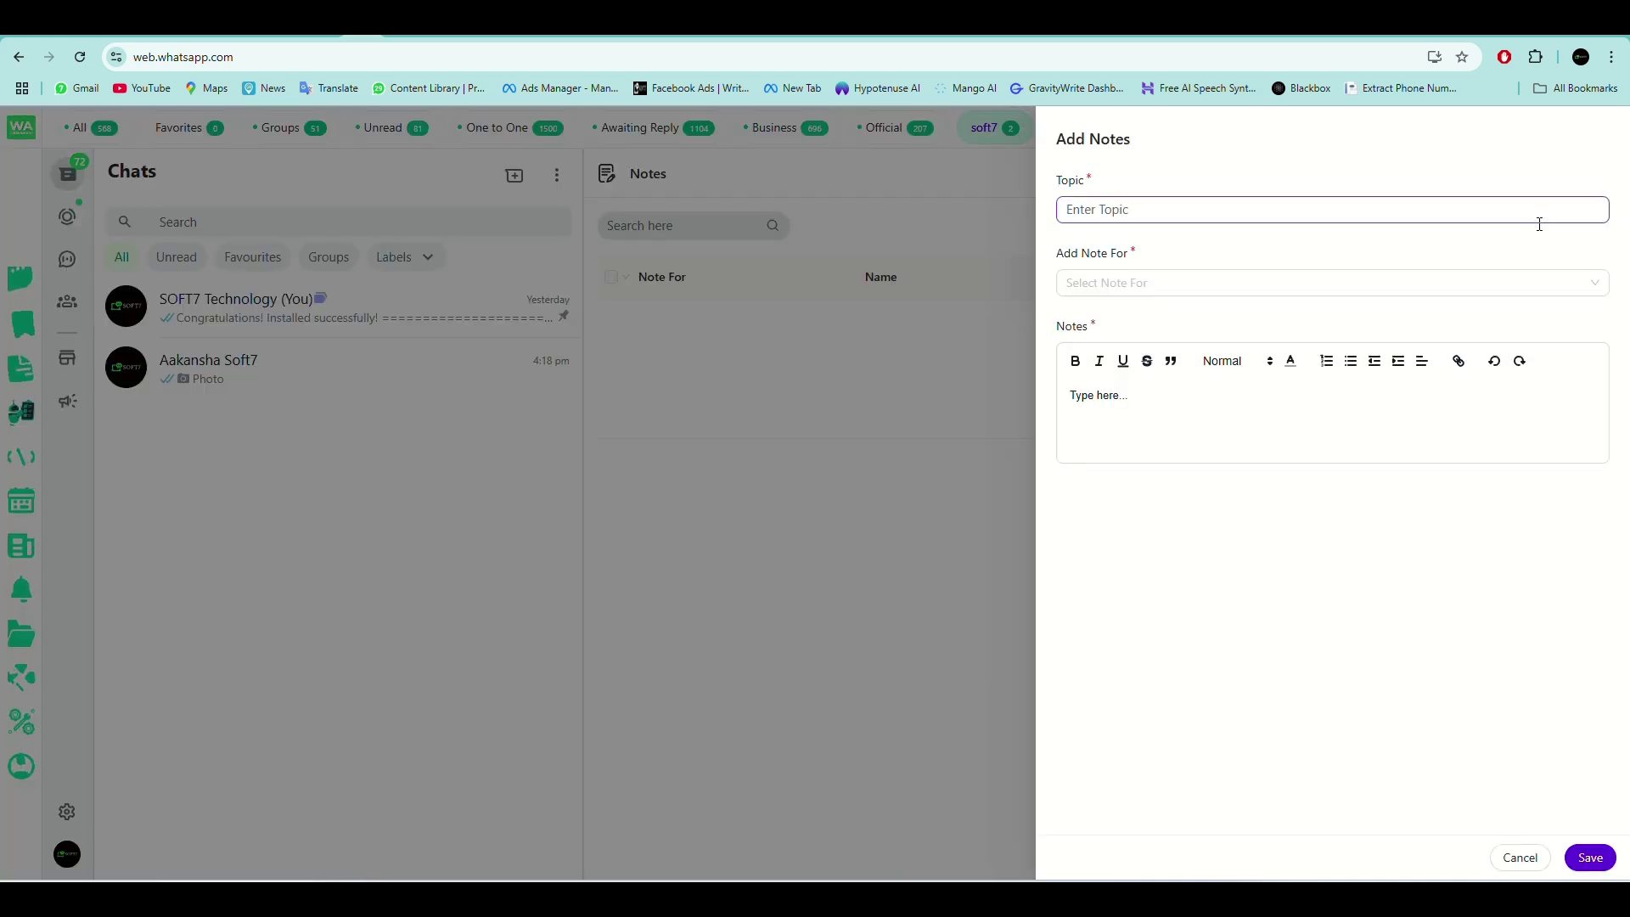
click(1254, 206)
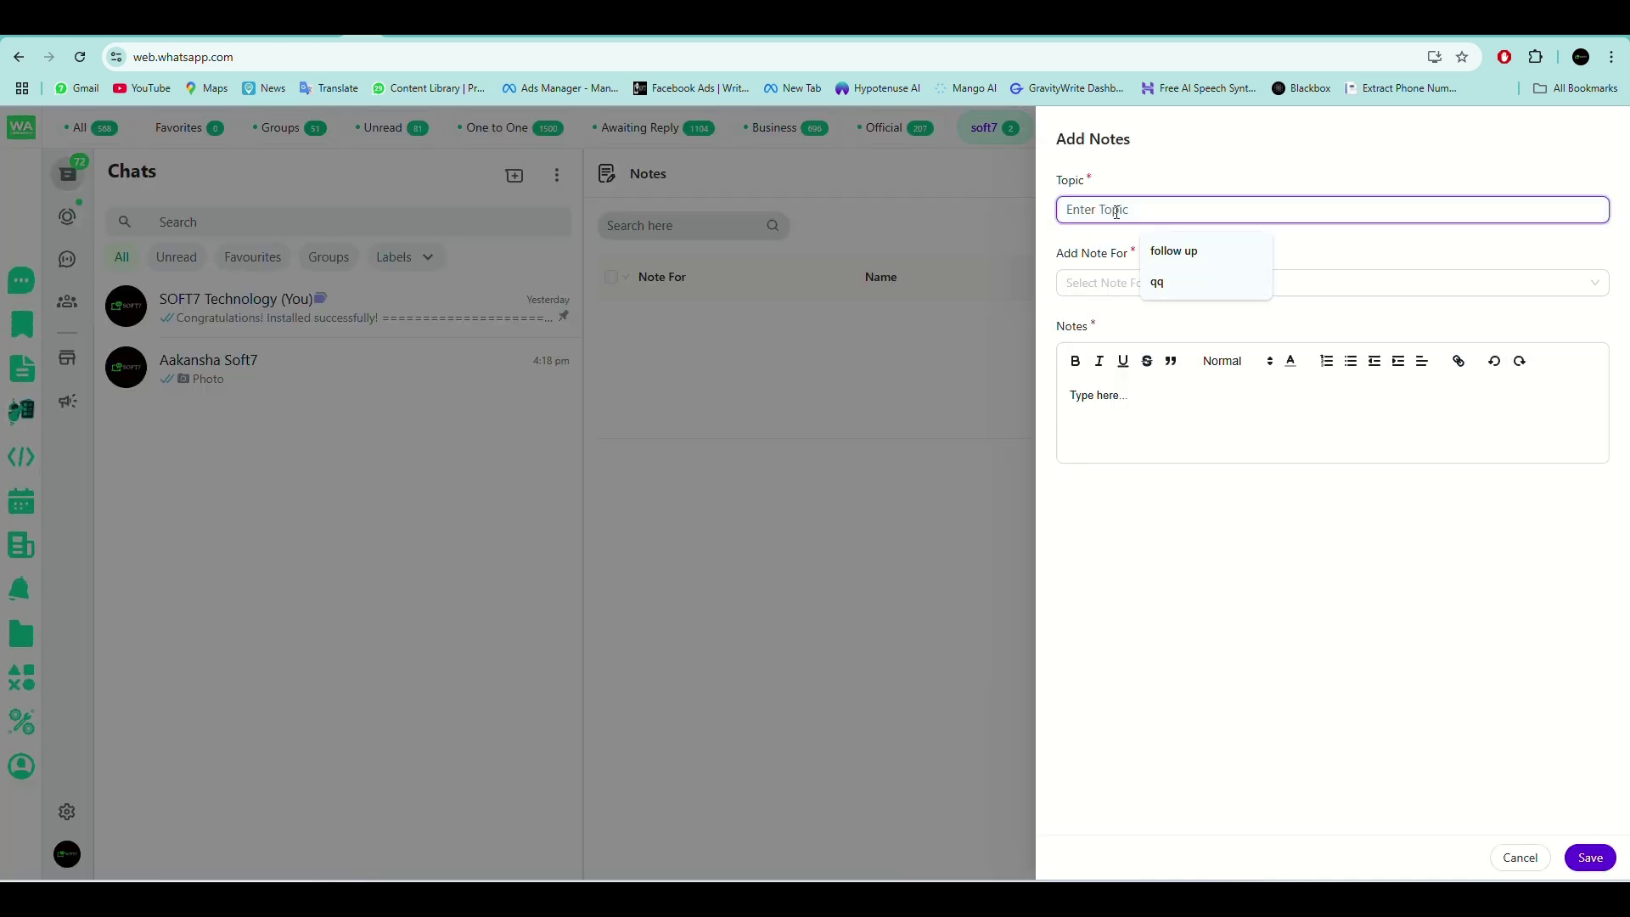
click(1099, 280)
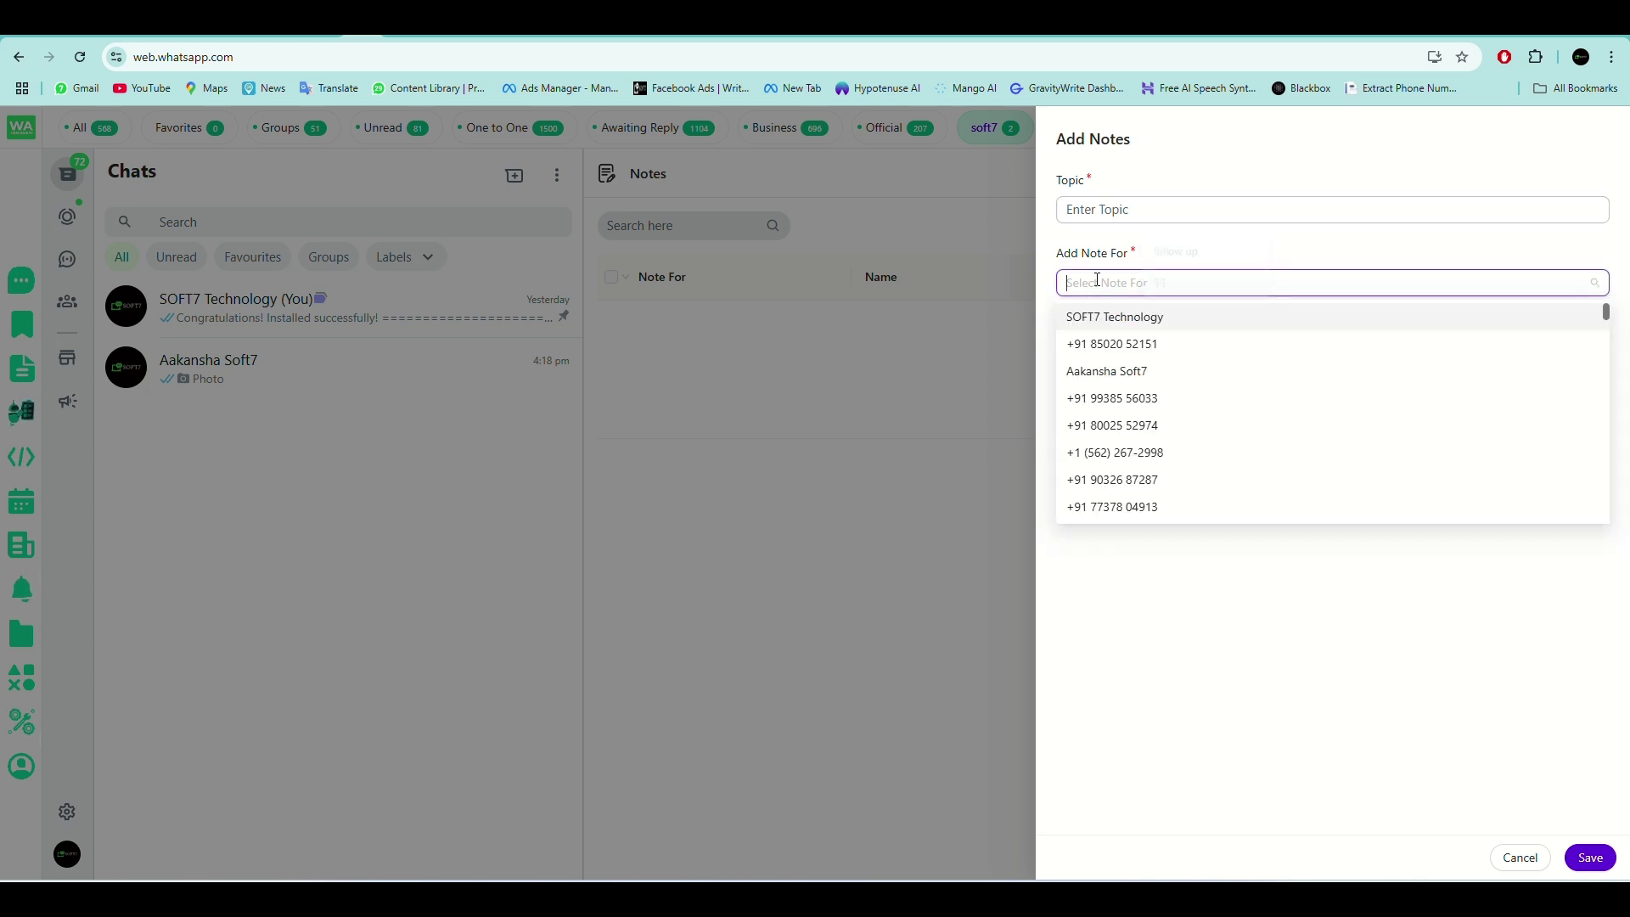
click(1146, 372)
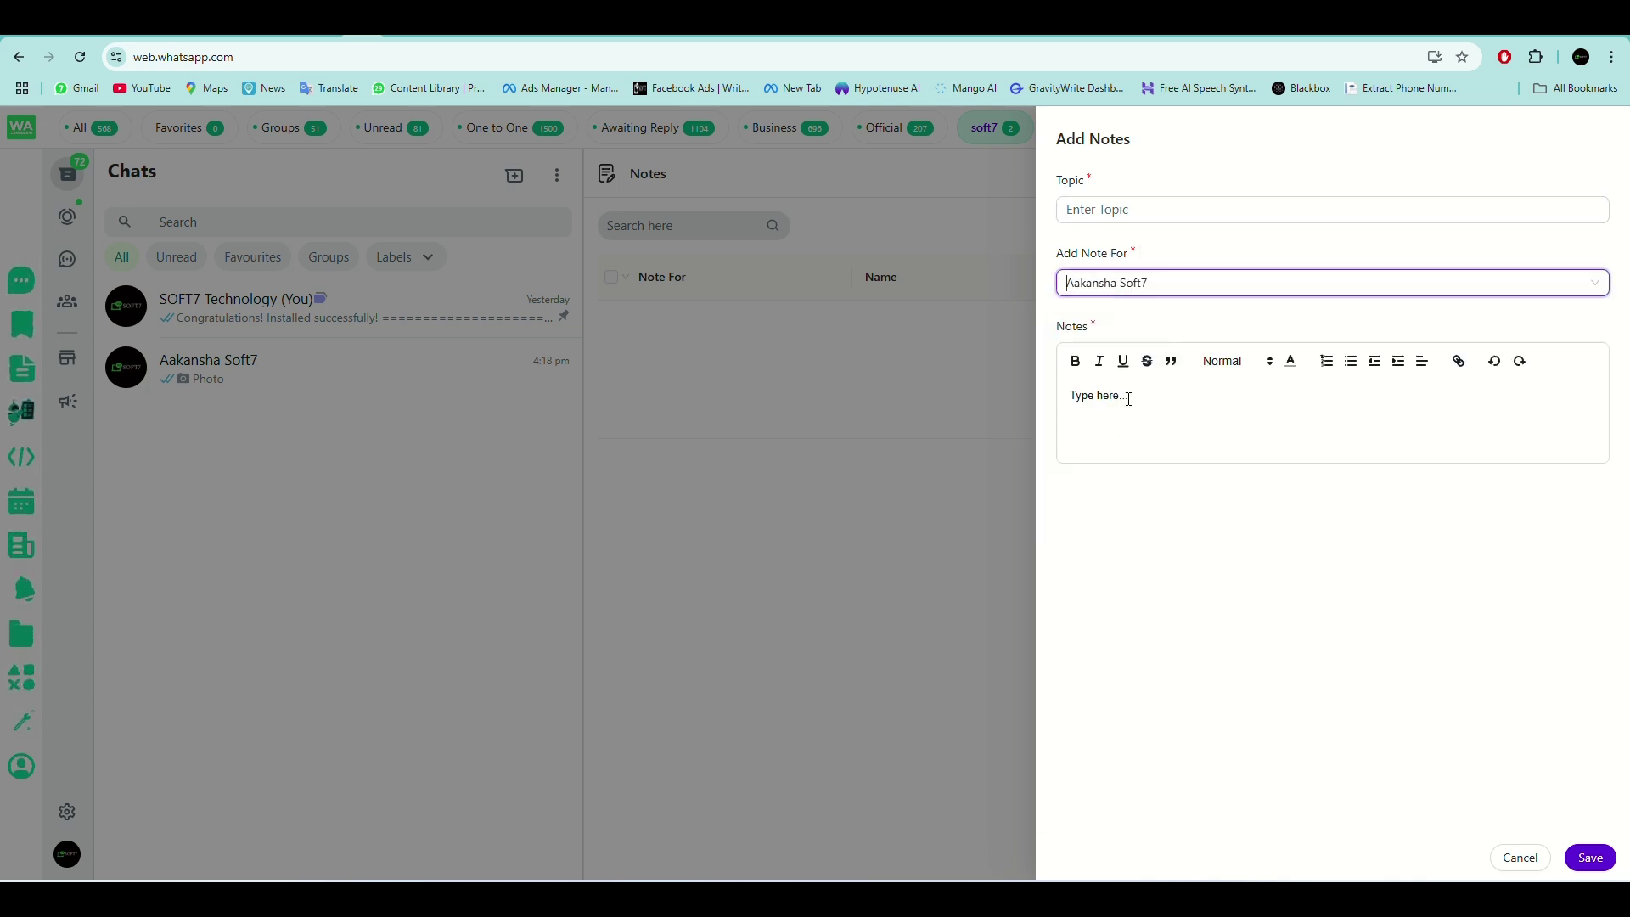
click(1110, 208)
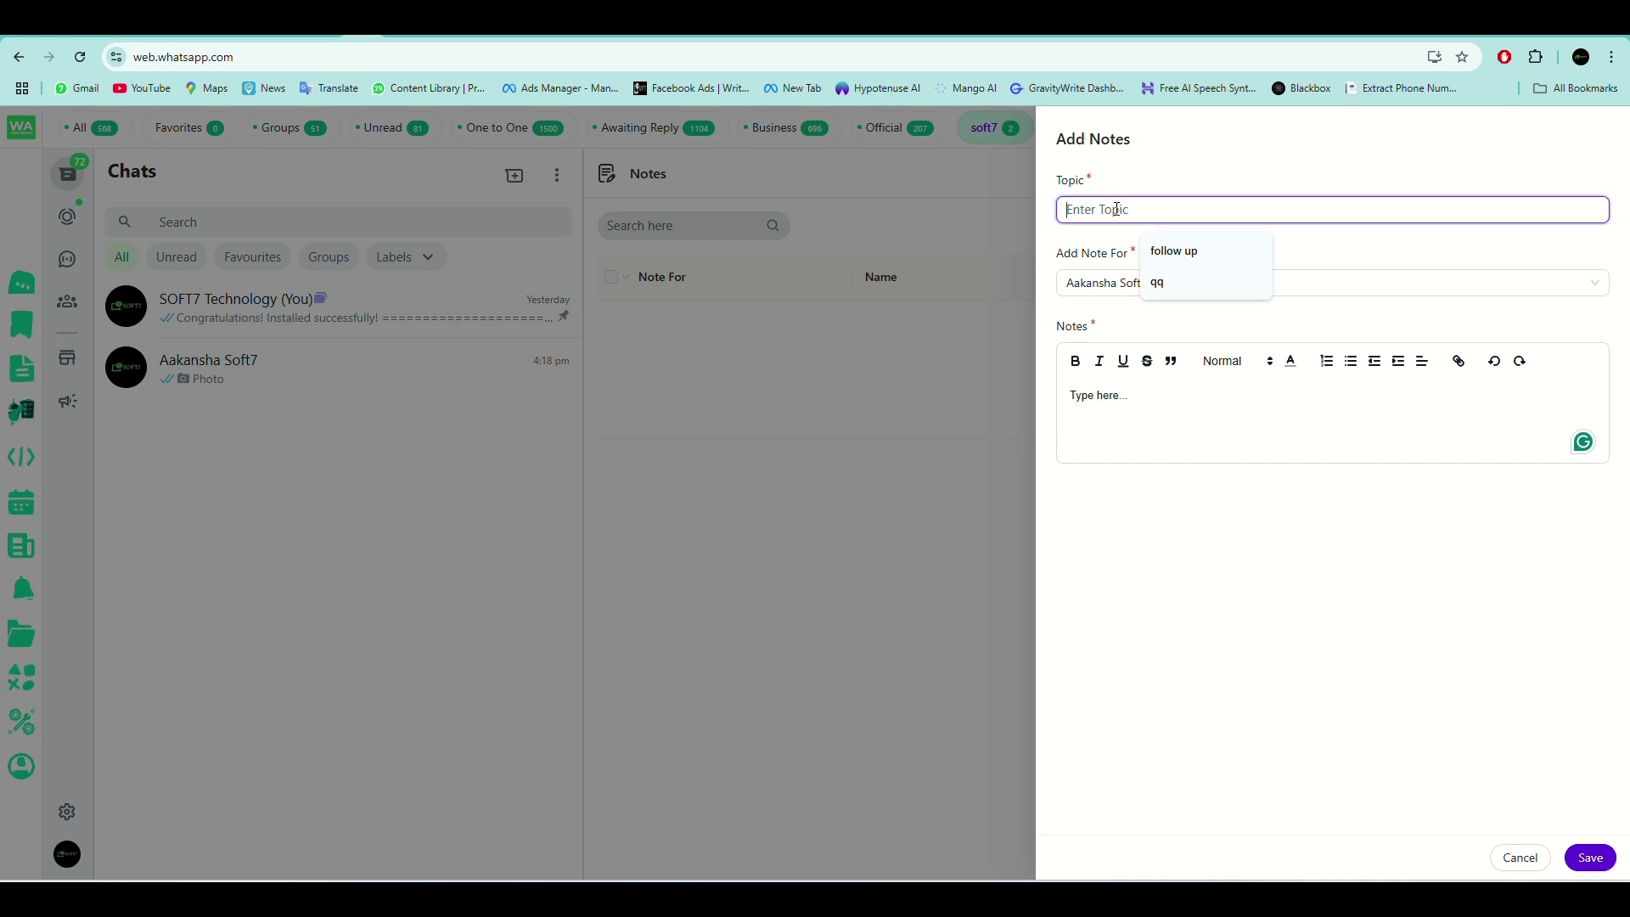
click(1169, 289)
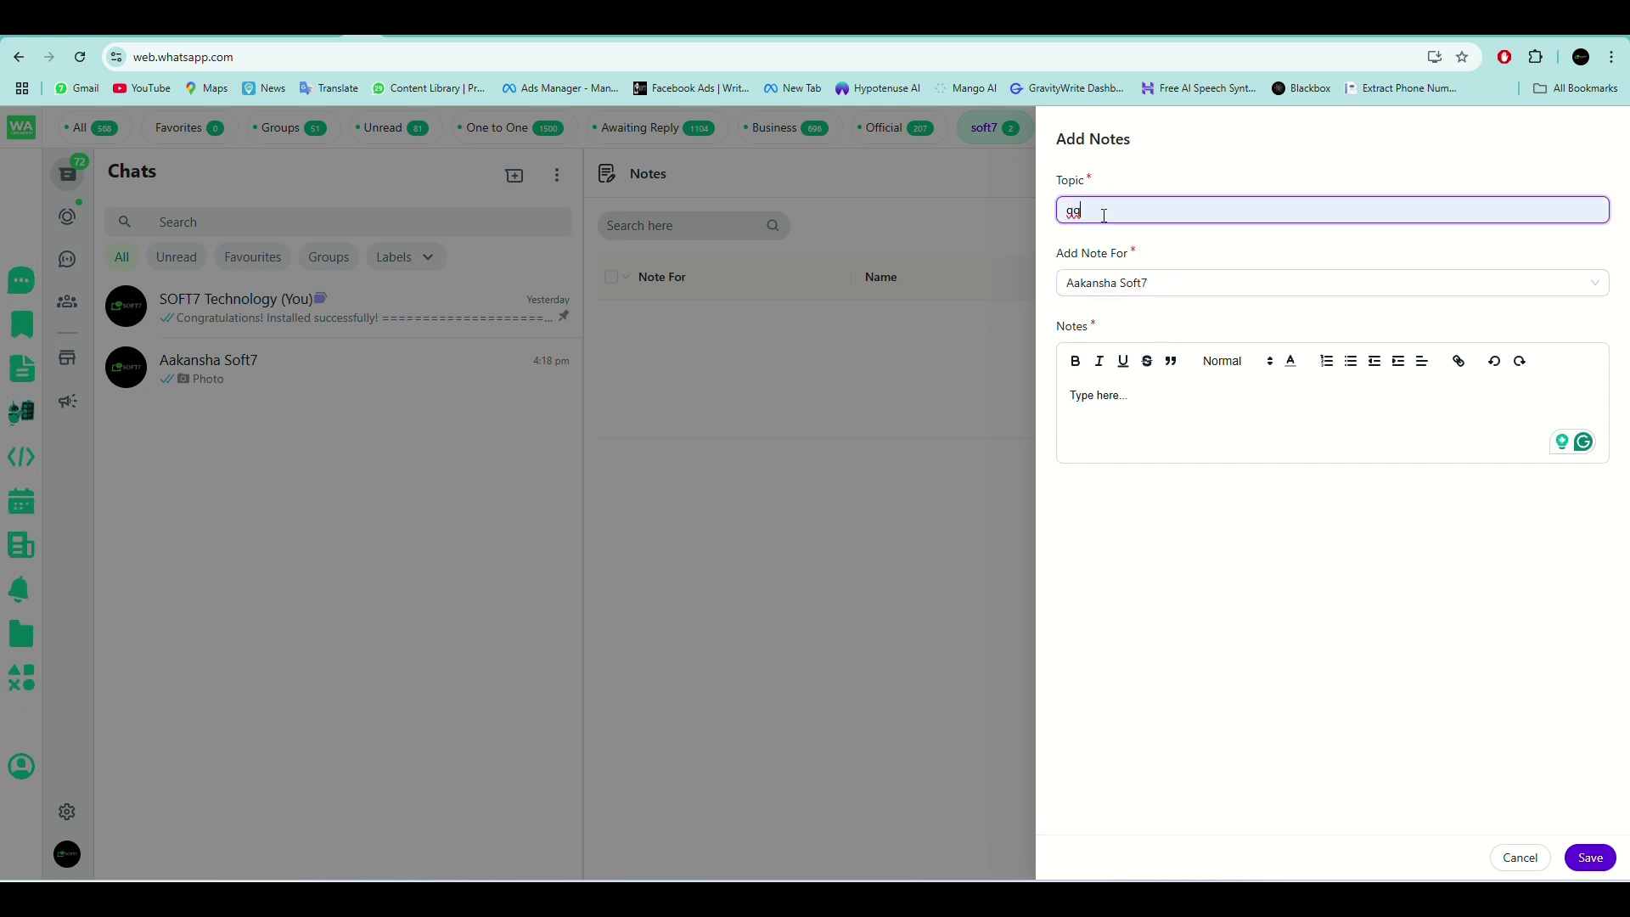
key(ctrl+a)
key(BackSpace)
text(IMP)
Write the note body marking this an IMP chat for a WHATSAPP CRM customer, and save.
click(1190, 410)
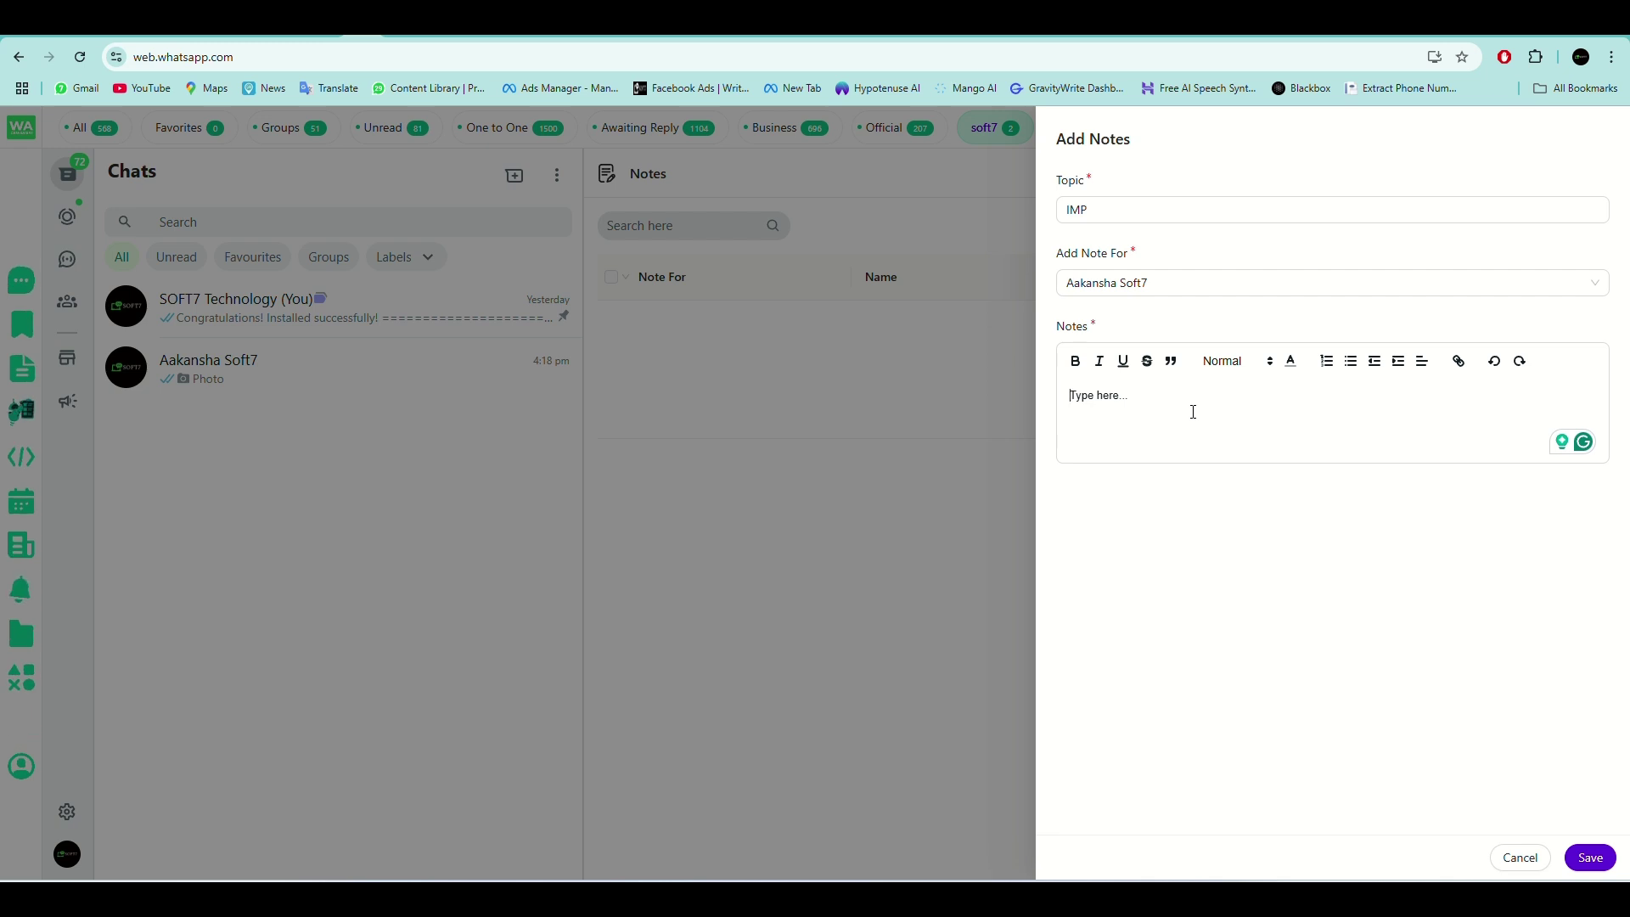
text(Thi)
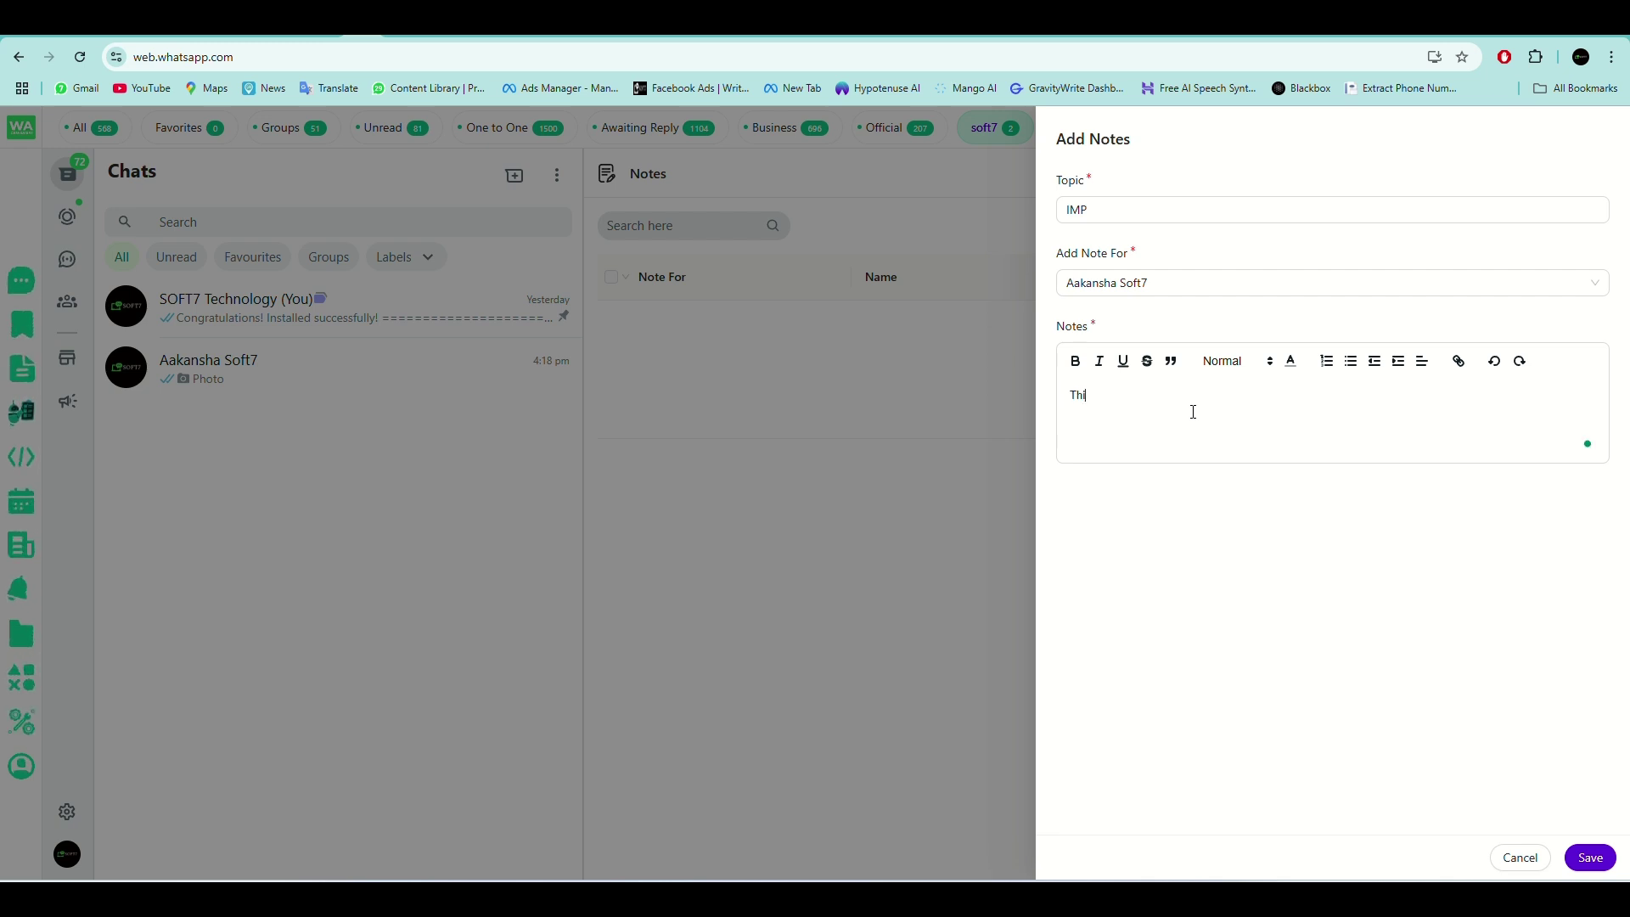
text(s is)
key(BackSpace)
text(is IMP chat)
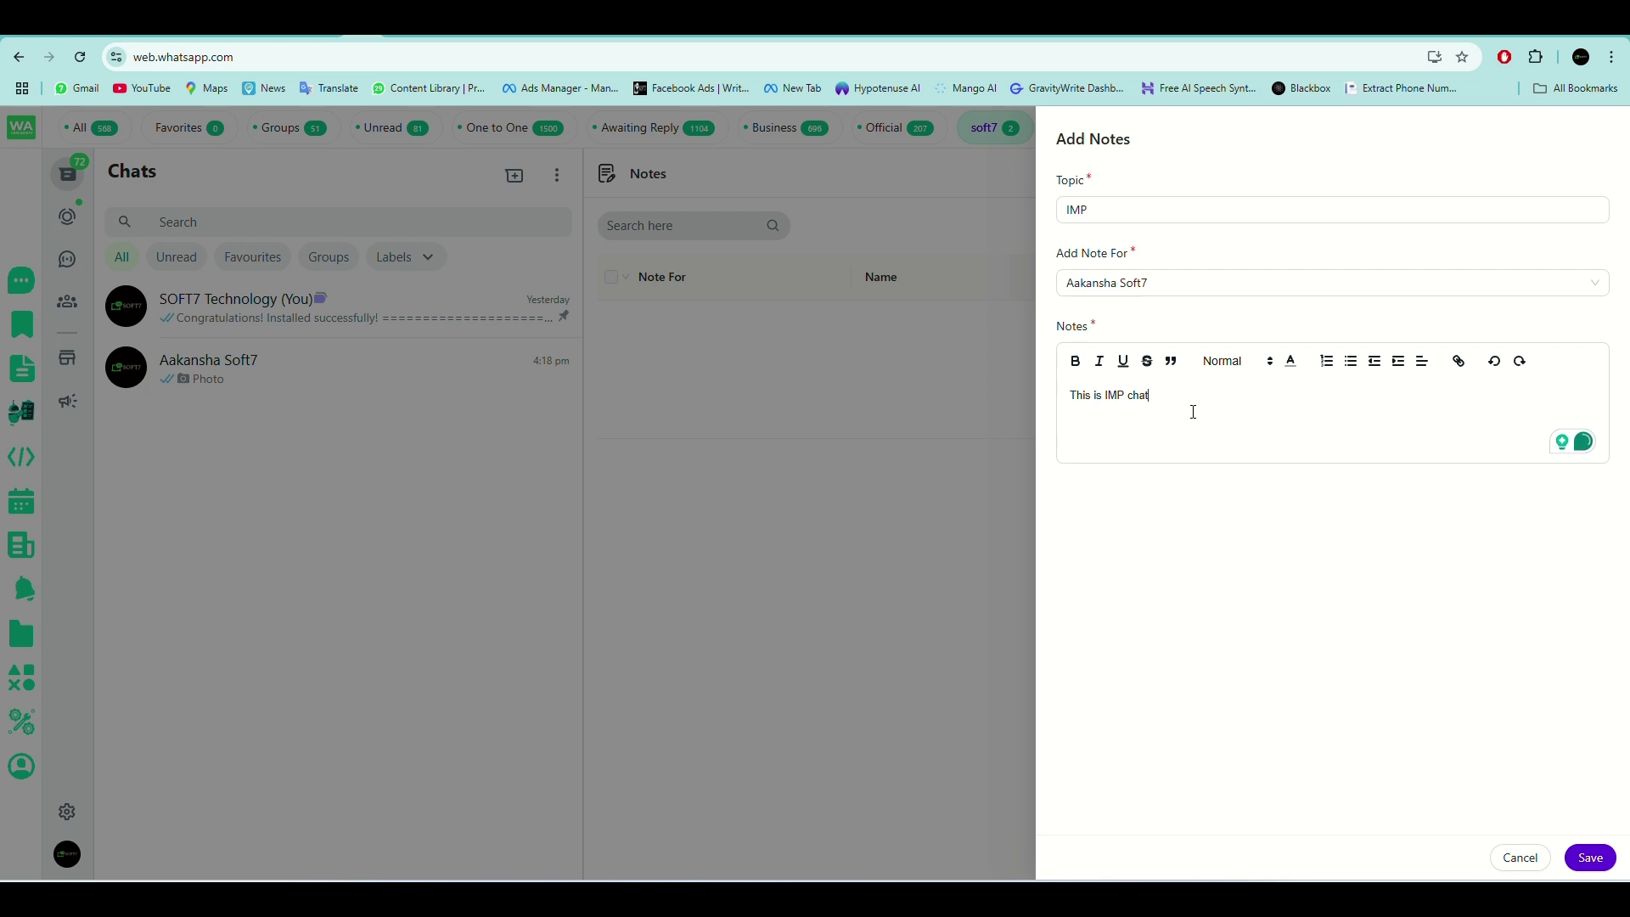
text( /)
text(this tcust)
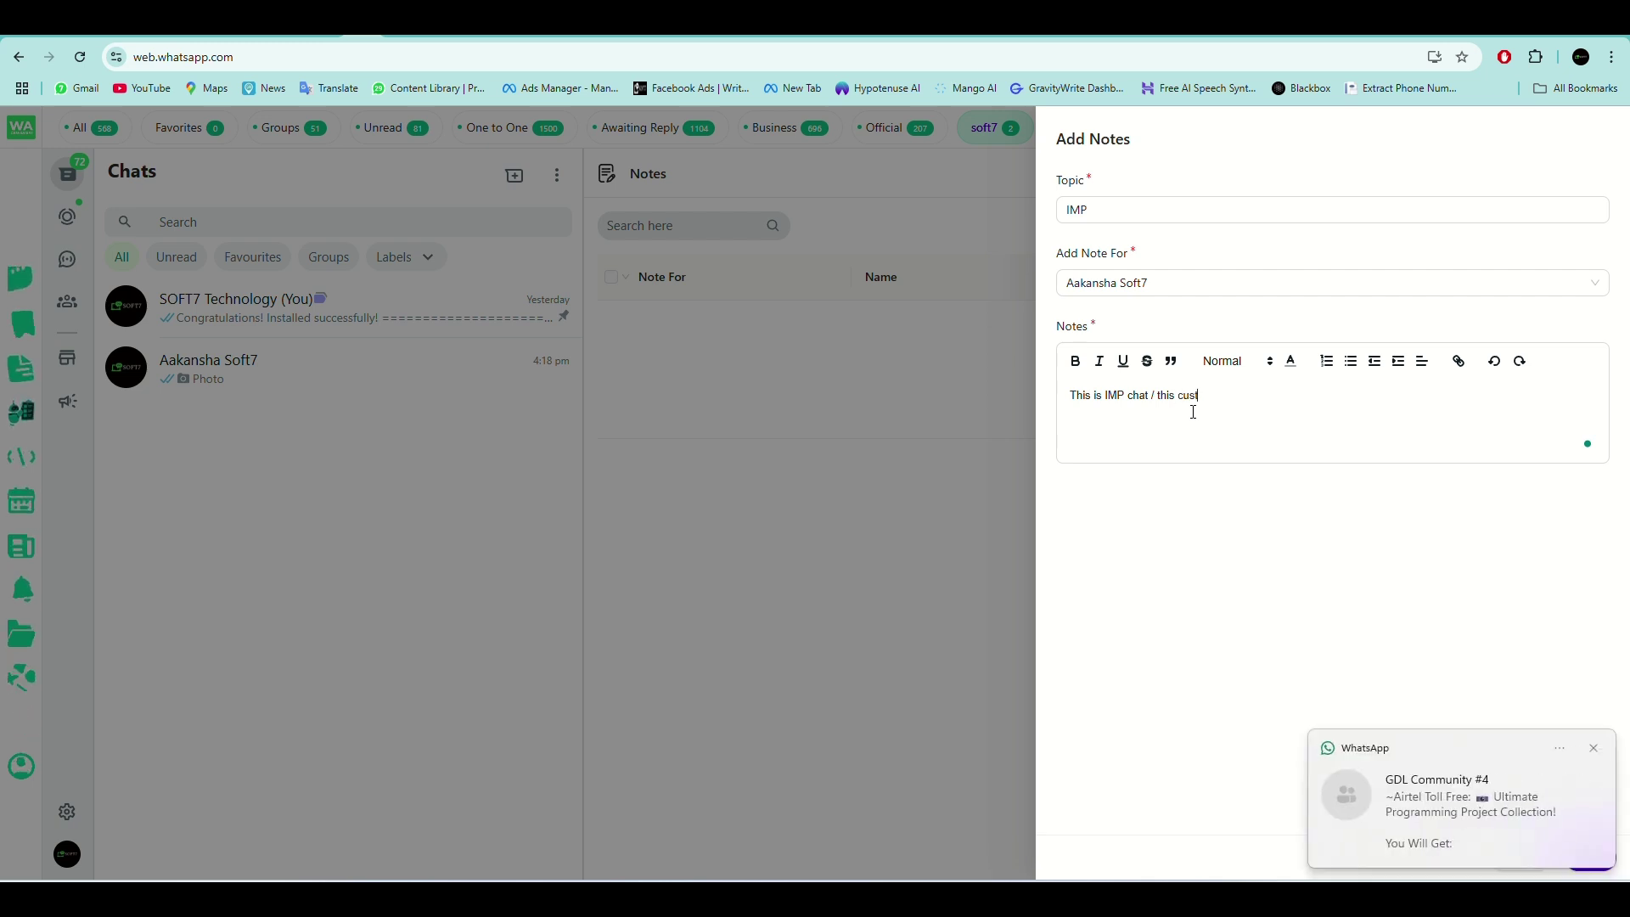
text(omer fr ==)
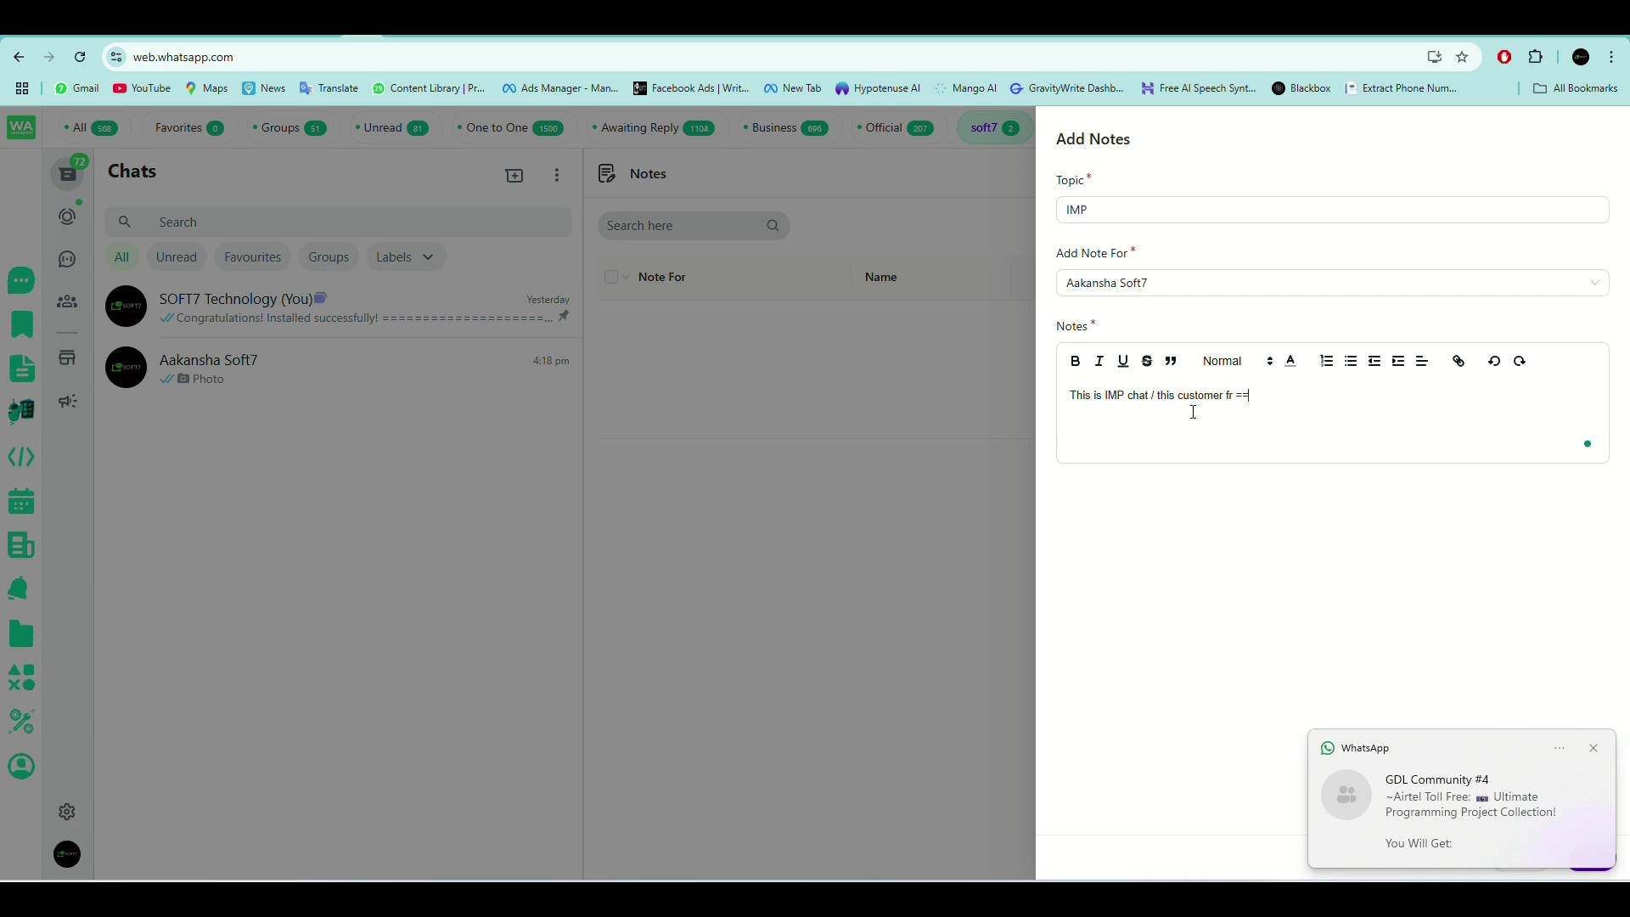
text(or)
key(BackSpace)
key(BackSpace)
key(BackSpace)
key(BackSpace)
key(BackSpace)
key(BackSpace)
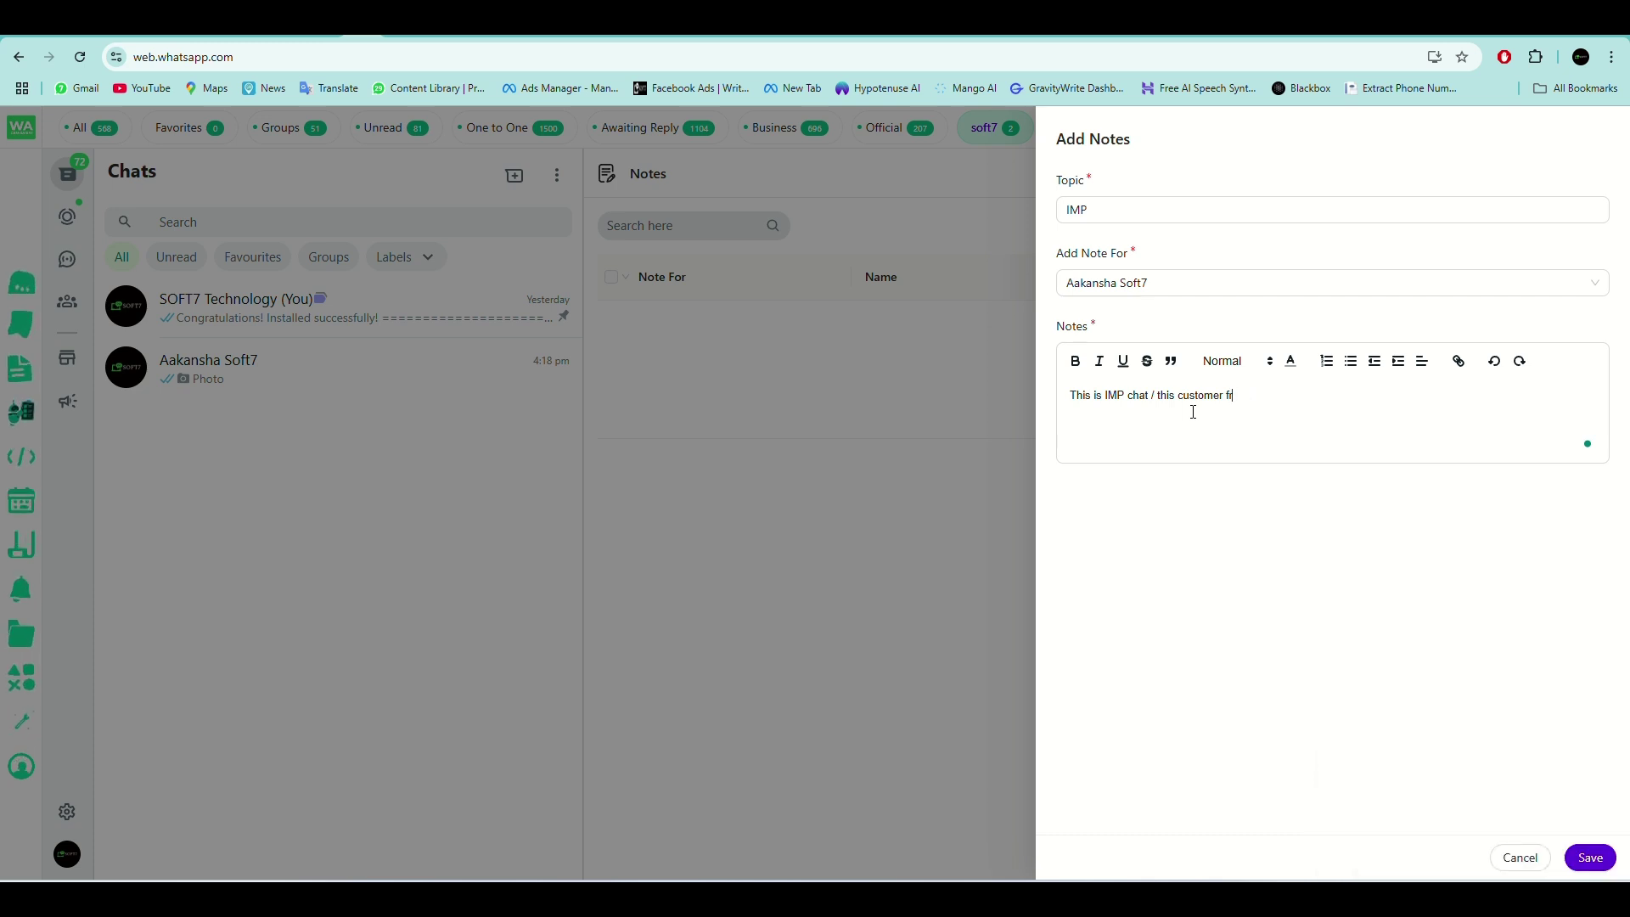
text(or)
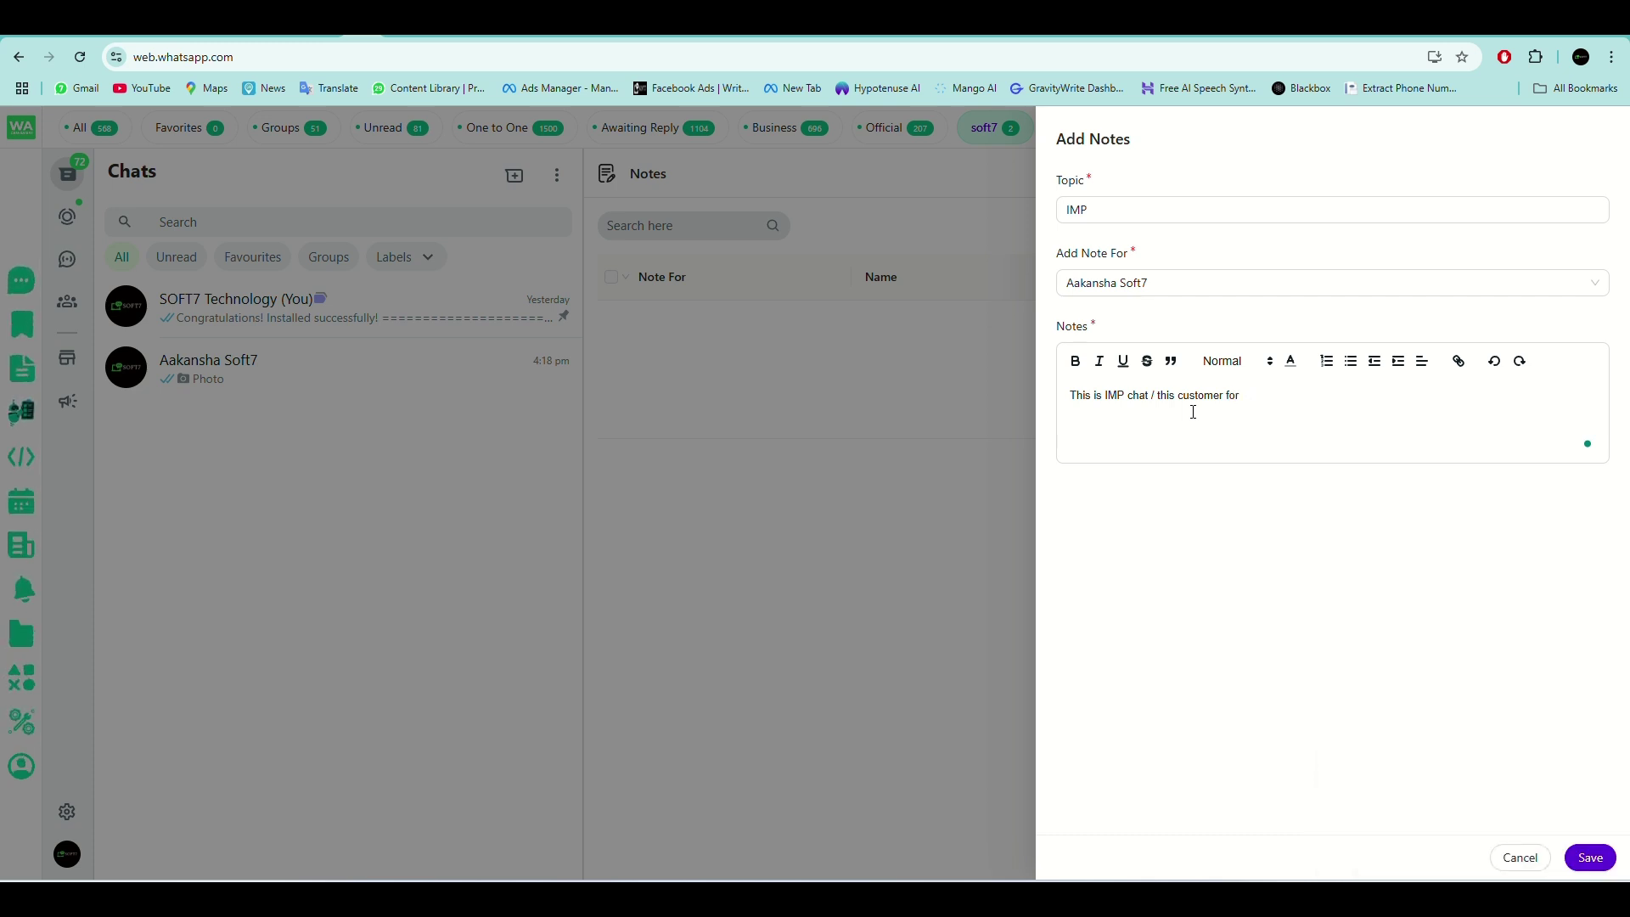
text( WHATSA)
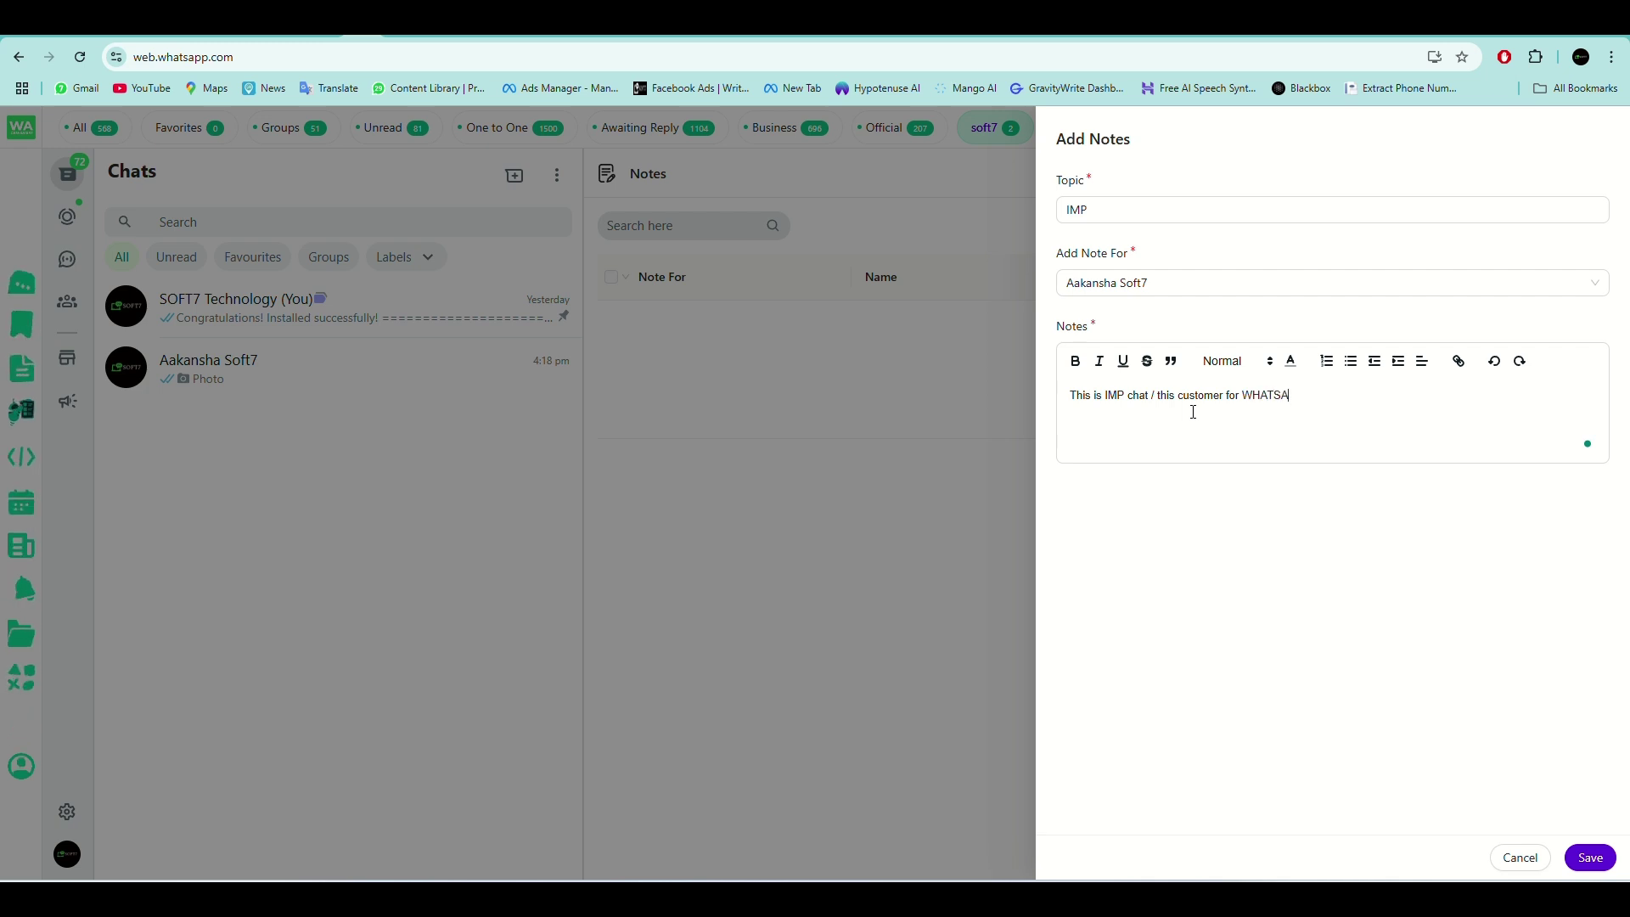
text(PP CRM)
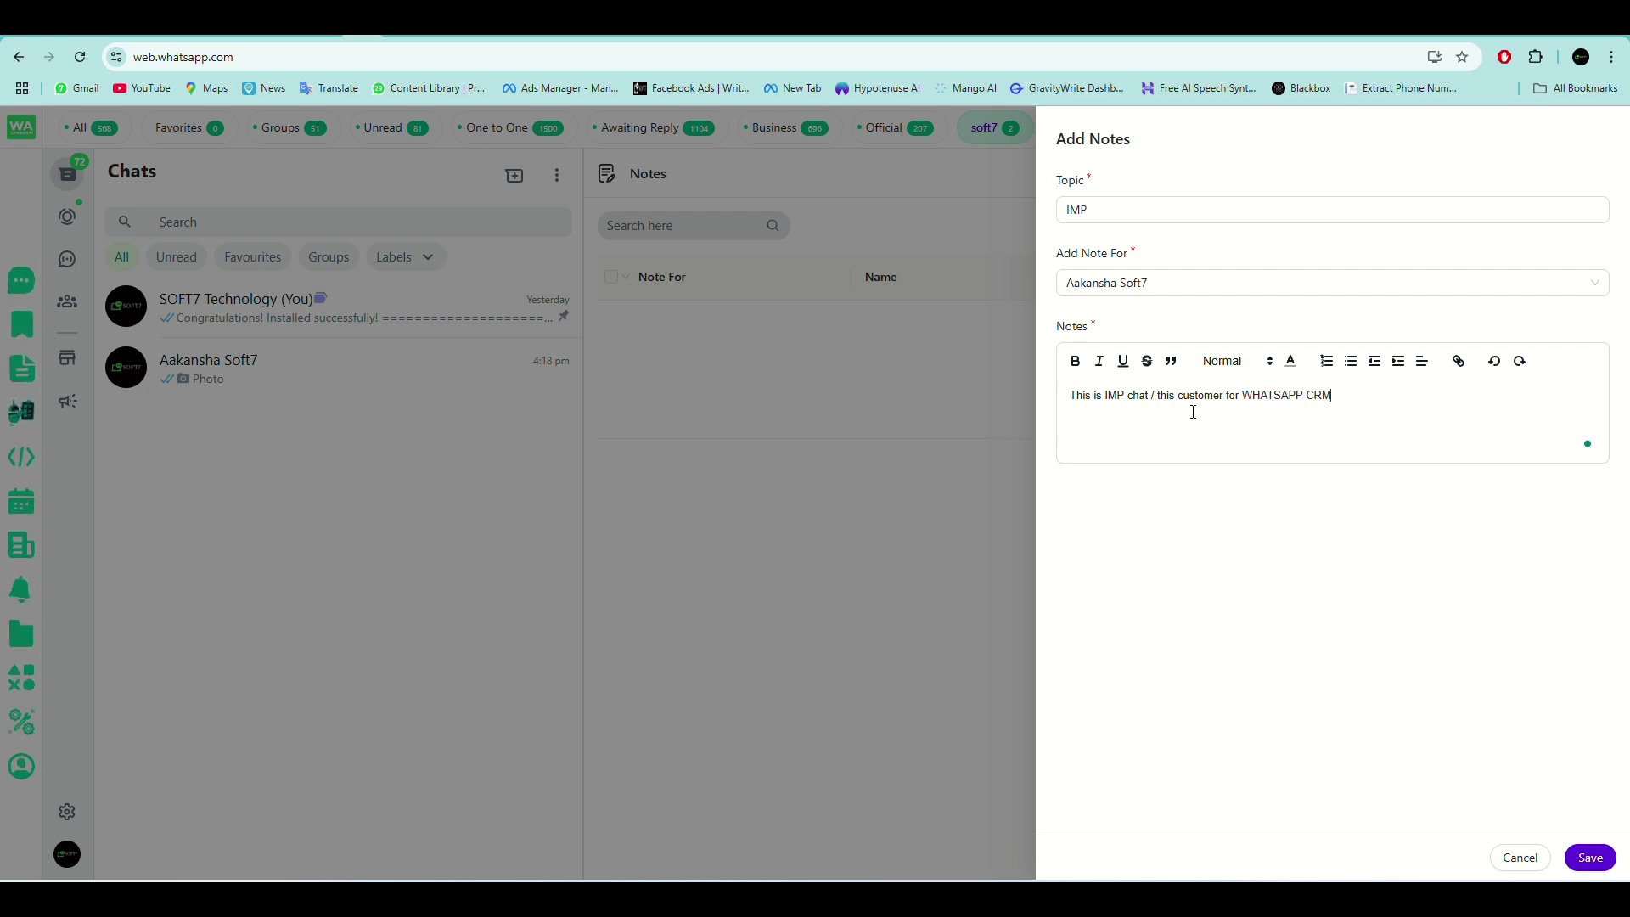
click(1607, 854)
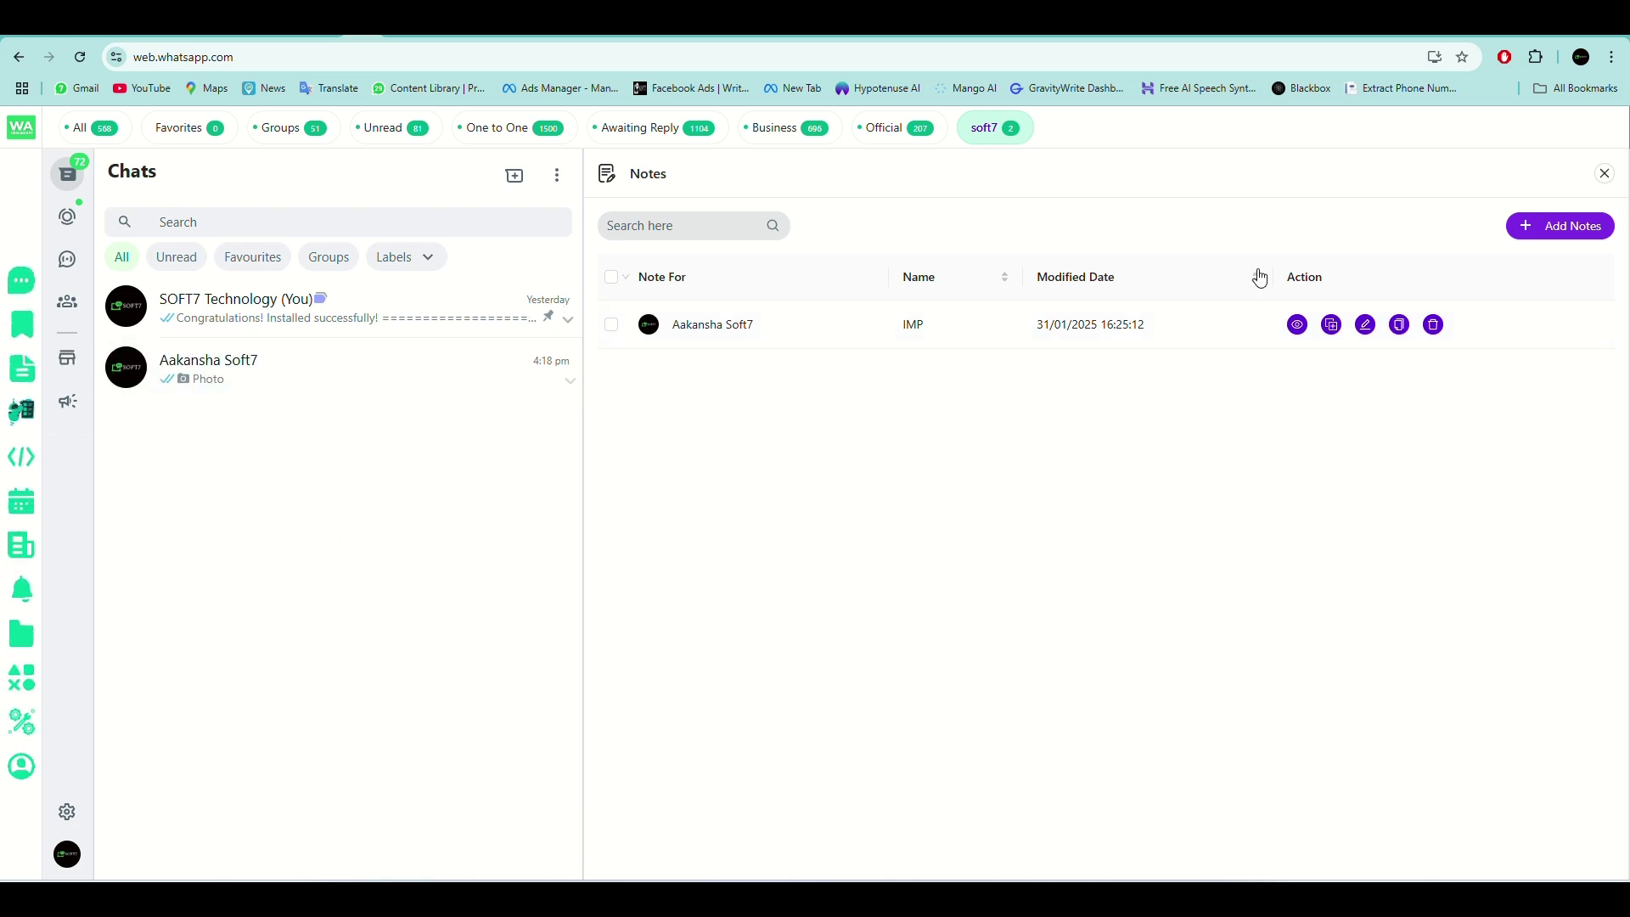
Cancel an empty Add Notes form, then go to the Reminder list.
click(1581, 226)
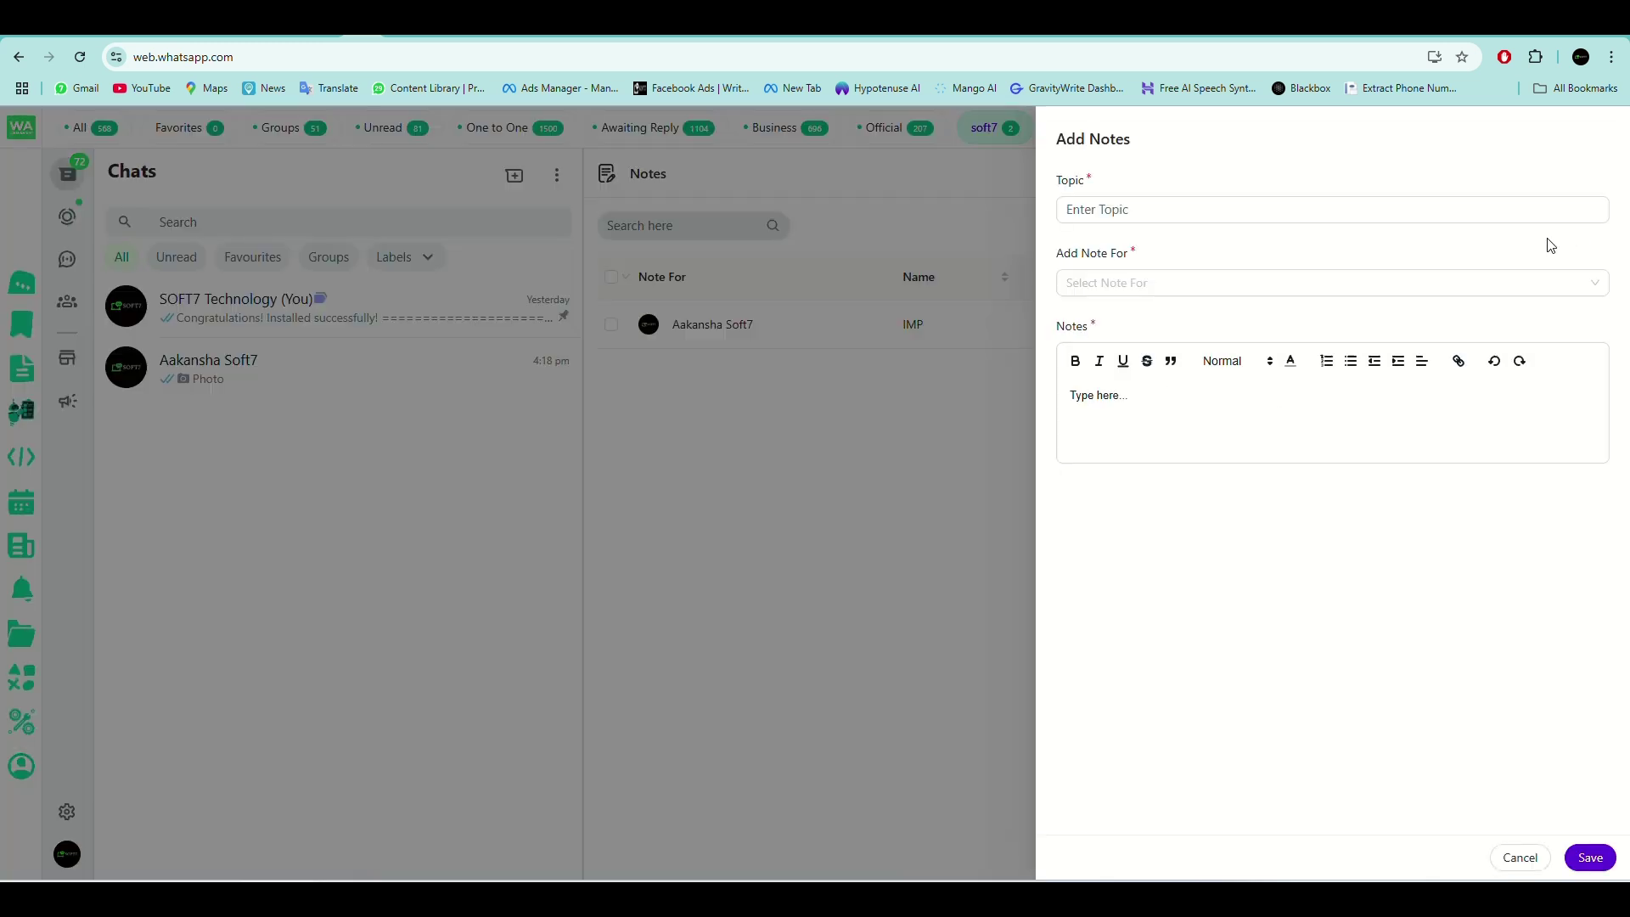
click(1524, 859)
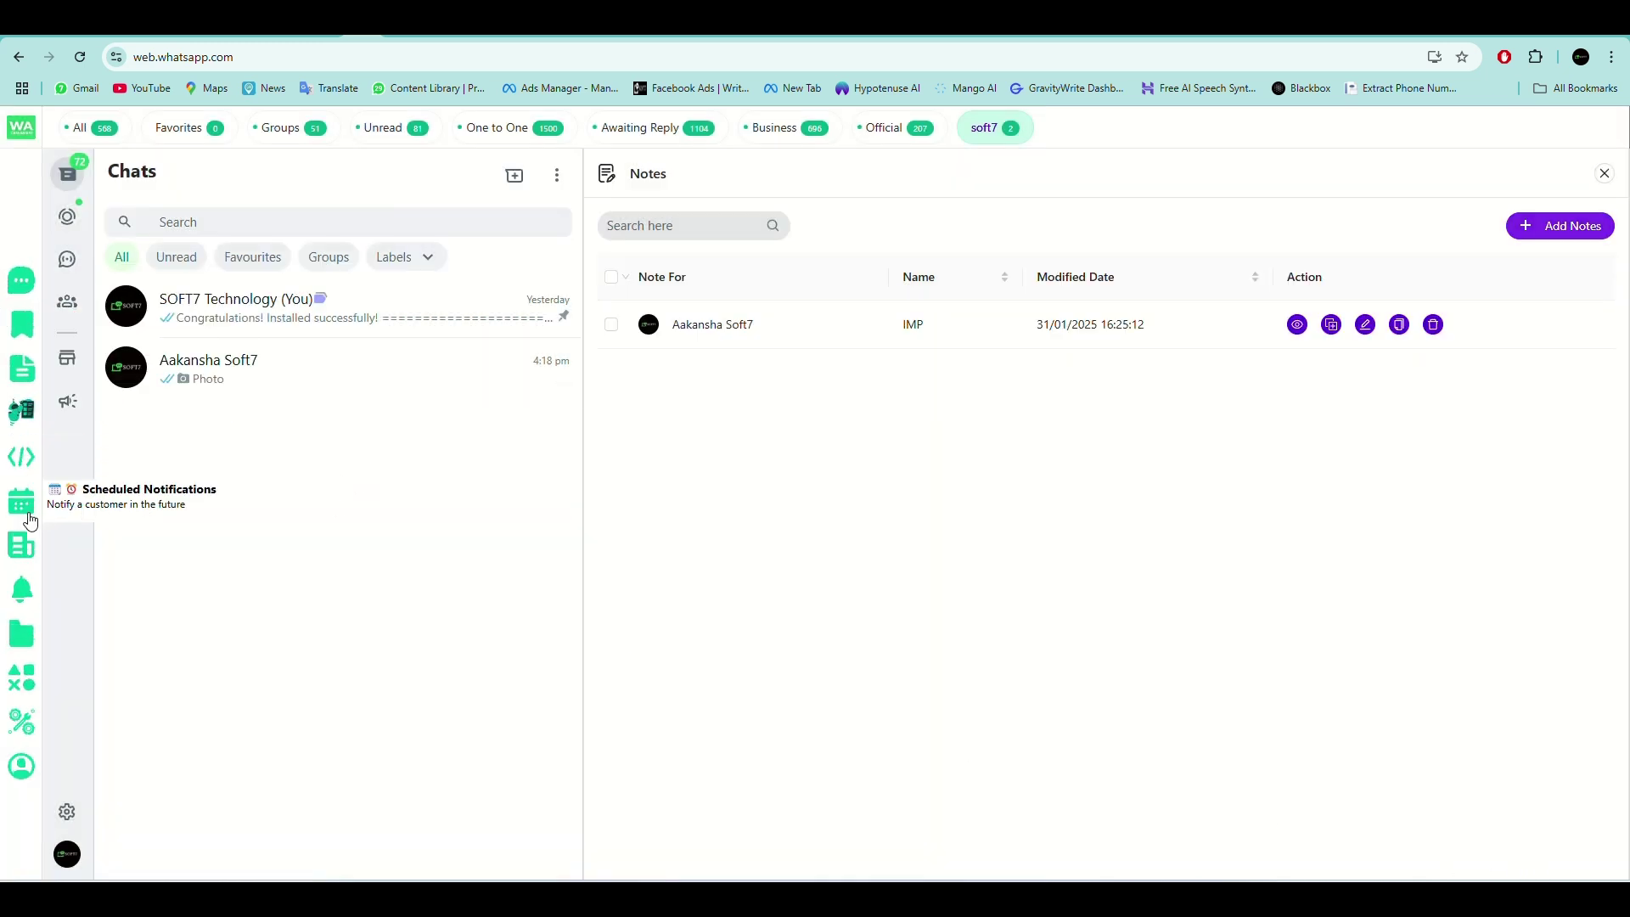
click(25, 590)
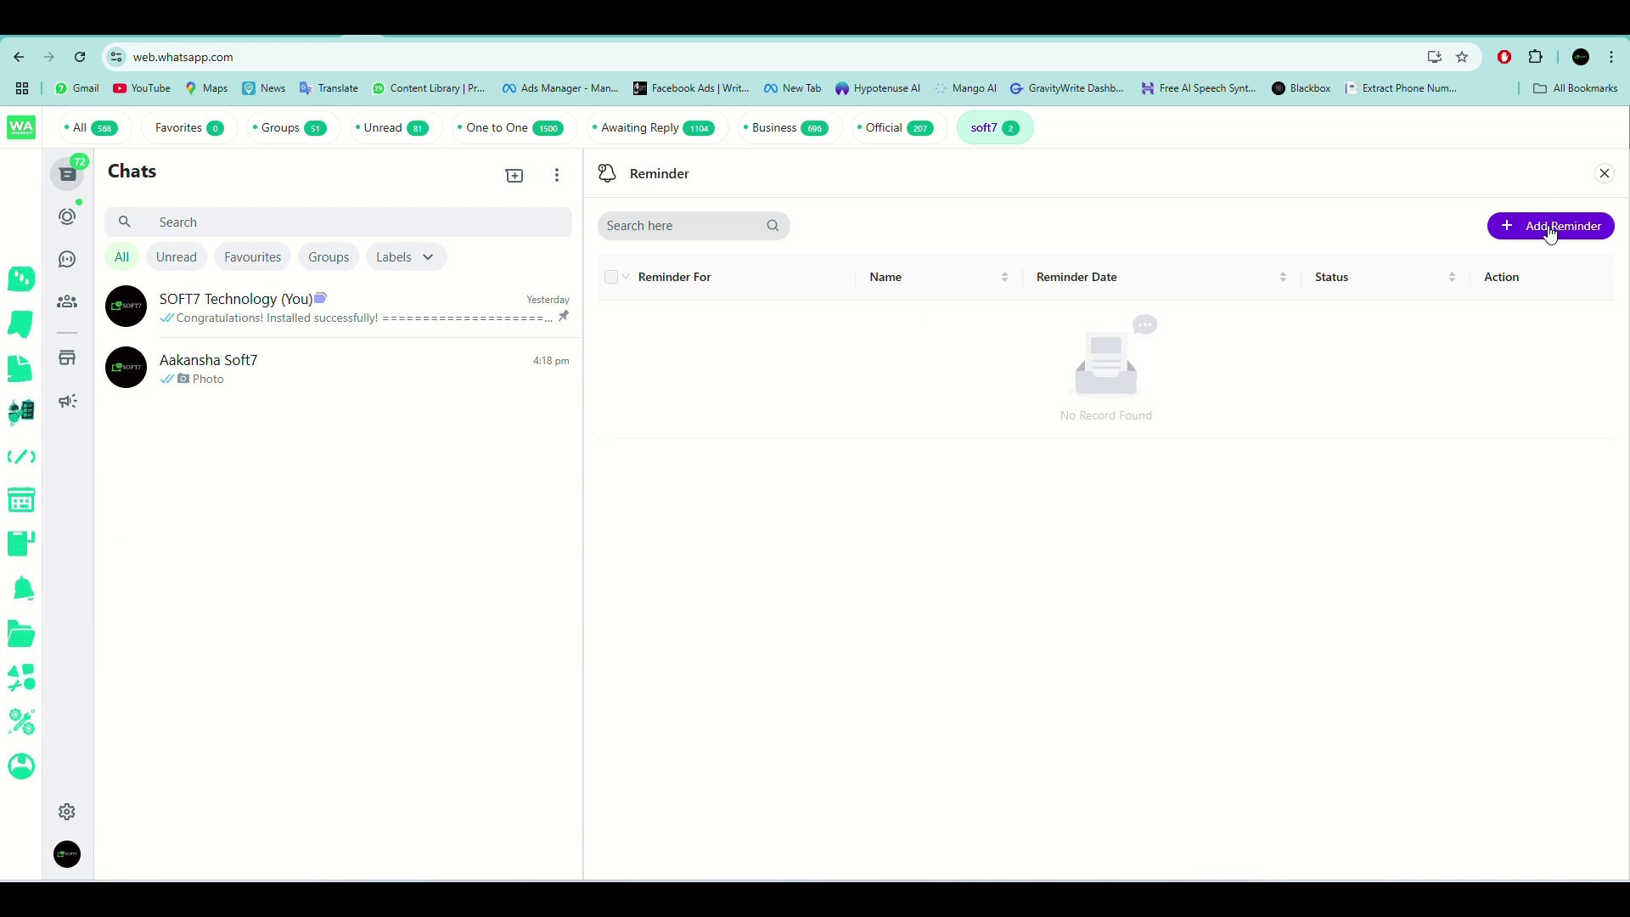
Create a 'Follow up with' reminder for a contact with details 'hello', due 31/01/2025 16:30:30.
click(1553, 225)
click(1165, 280)
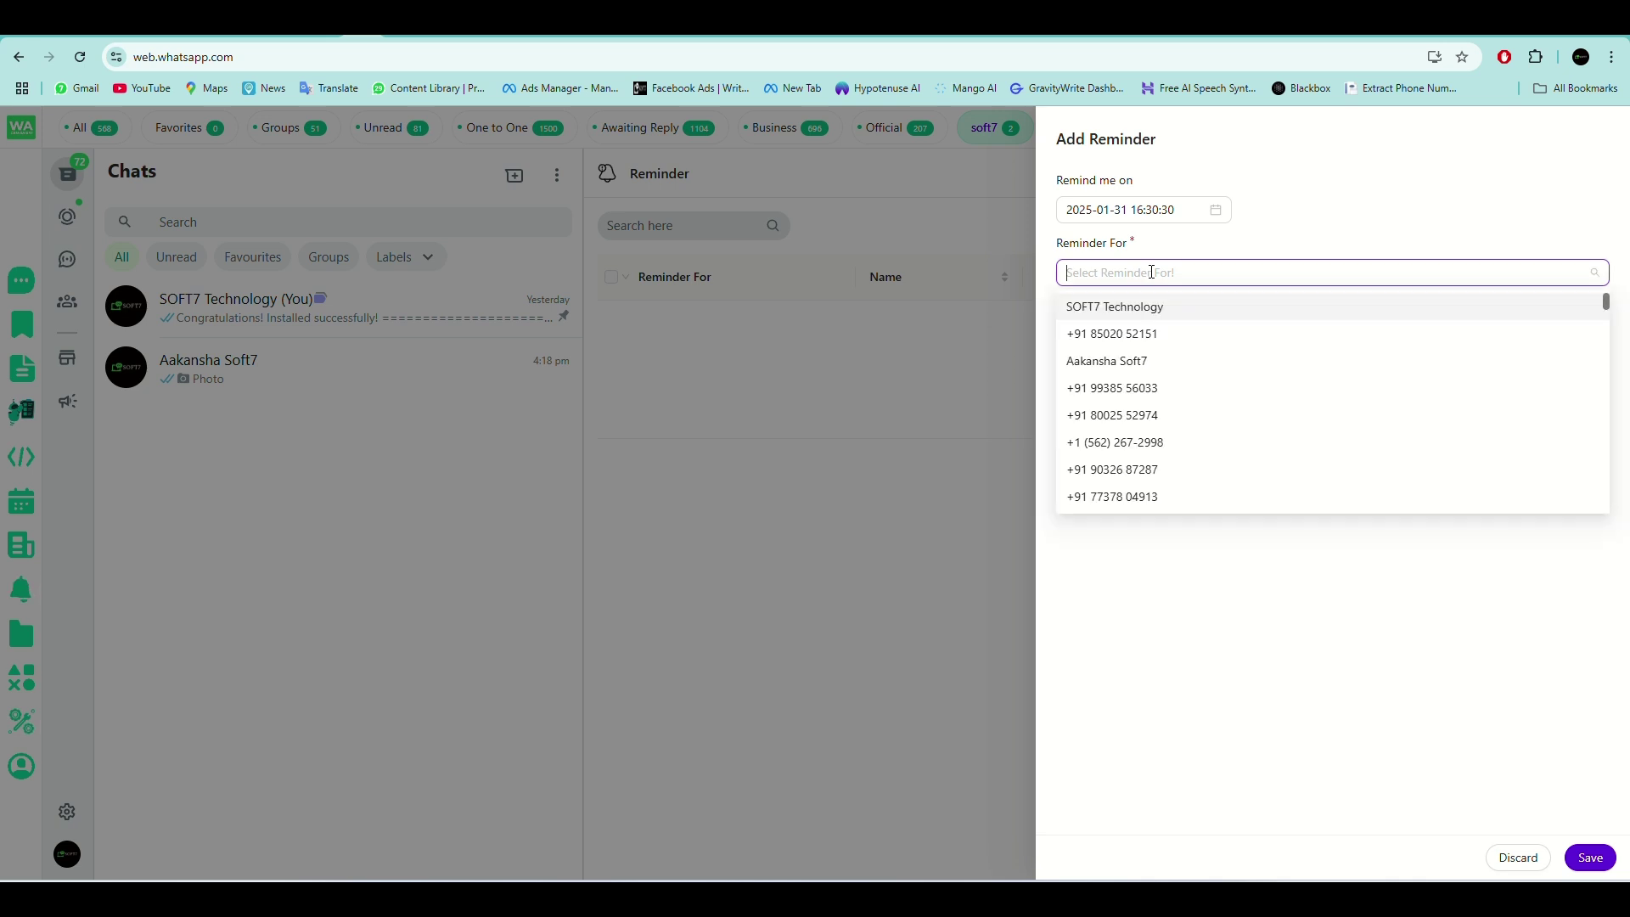
scroll(1176, 367, down, 3)
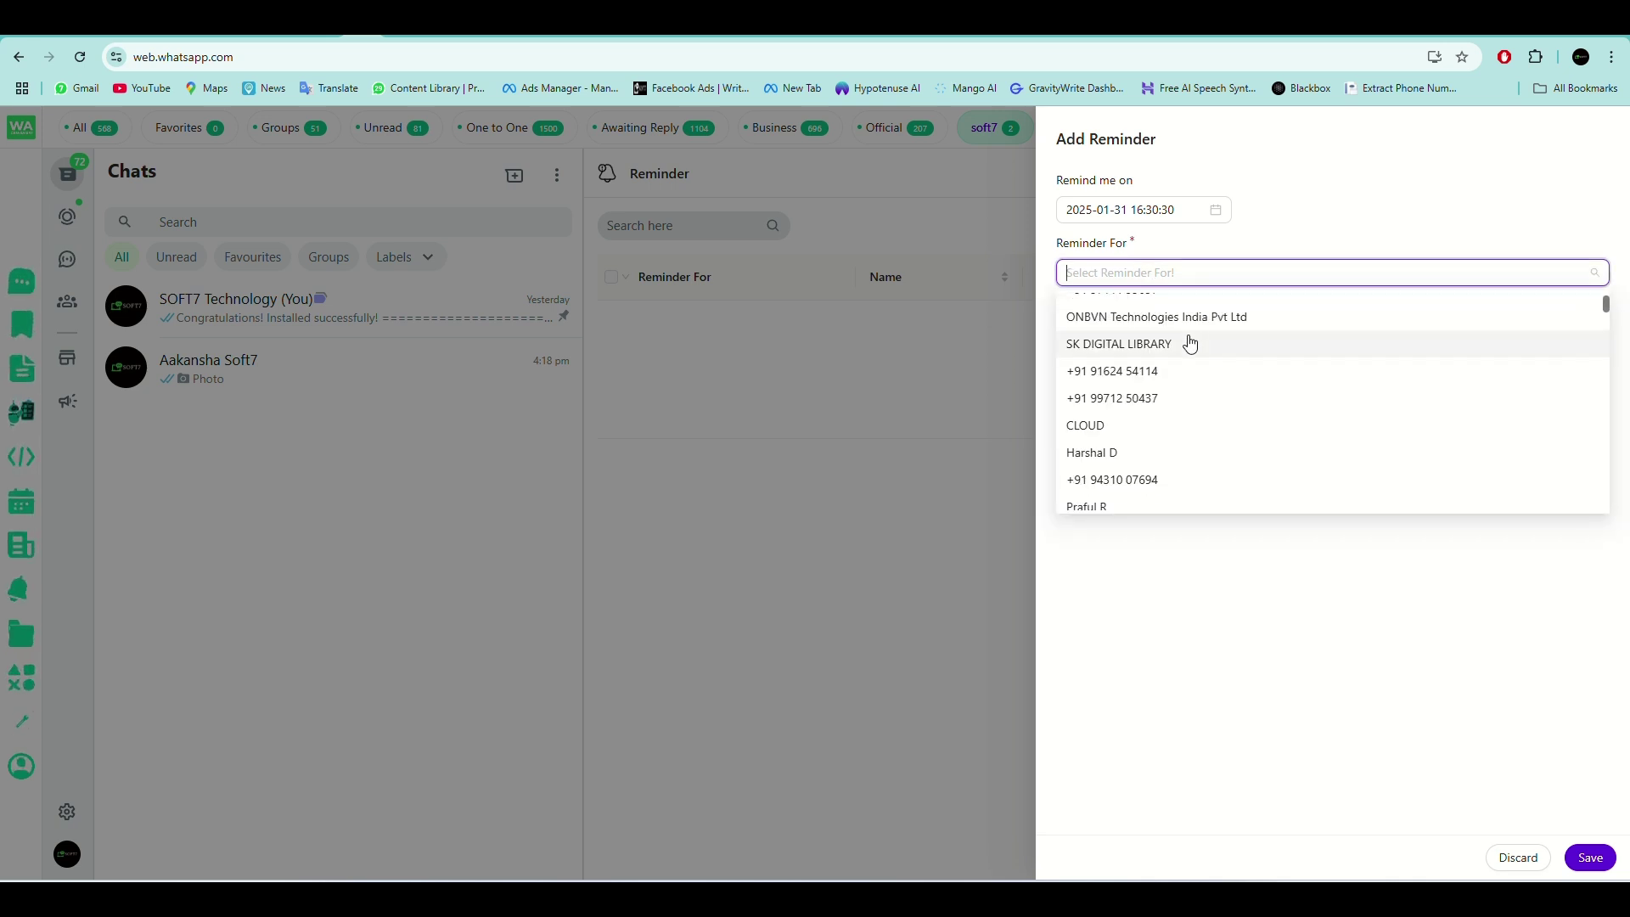
click(1138, 453)
click(1170, 343)
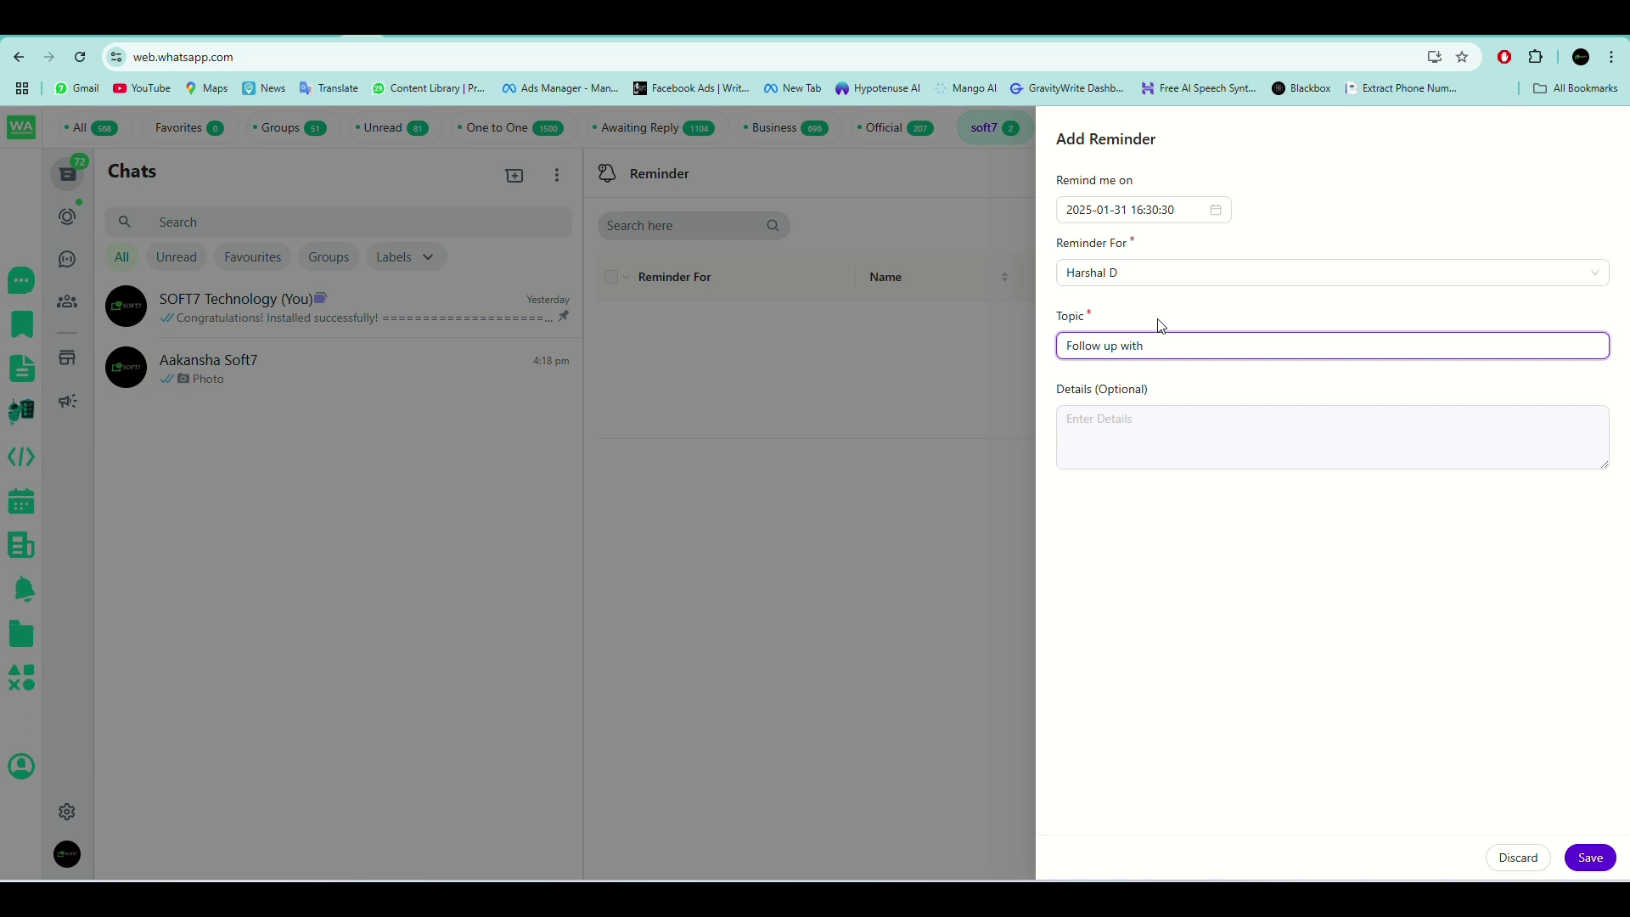
click(1187, 427)
text(hello)
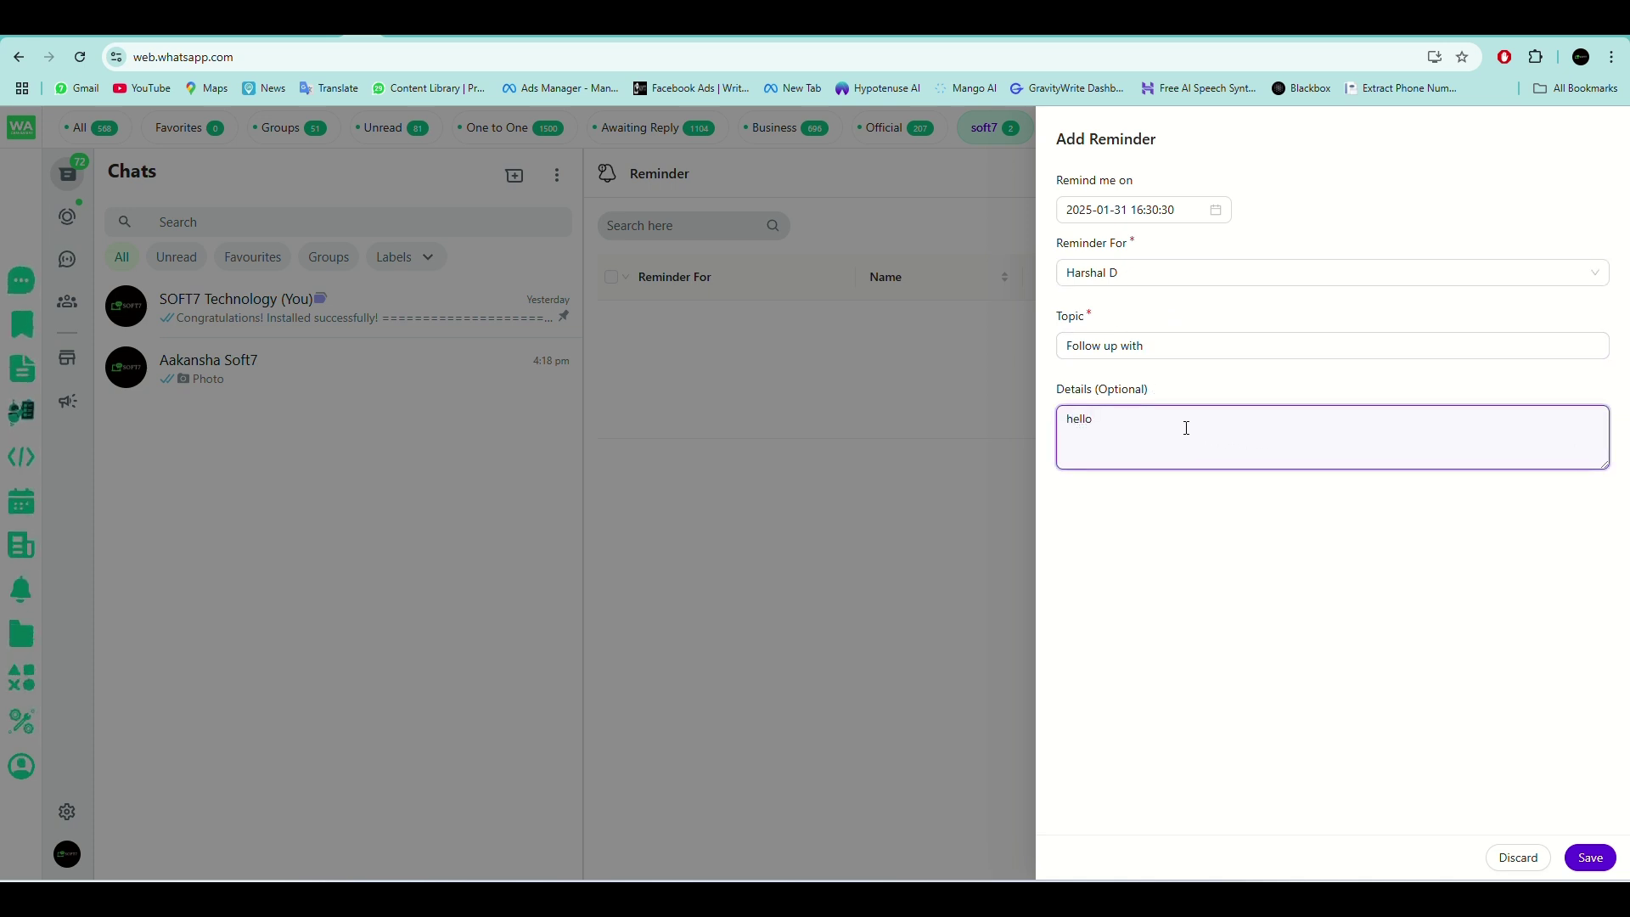
click(1586, 857)
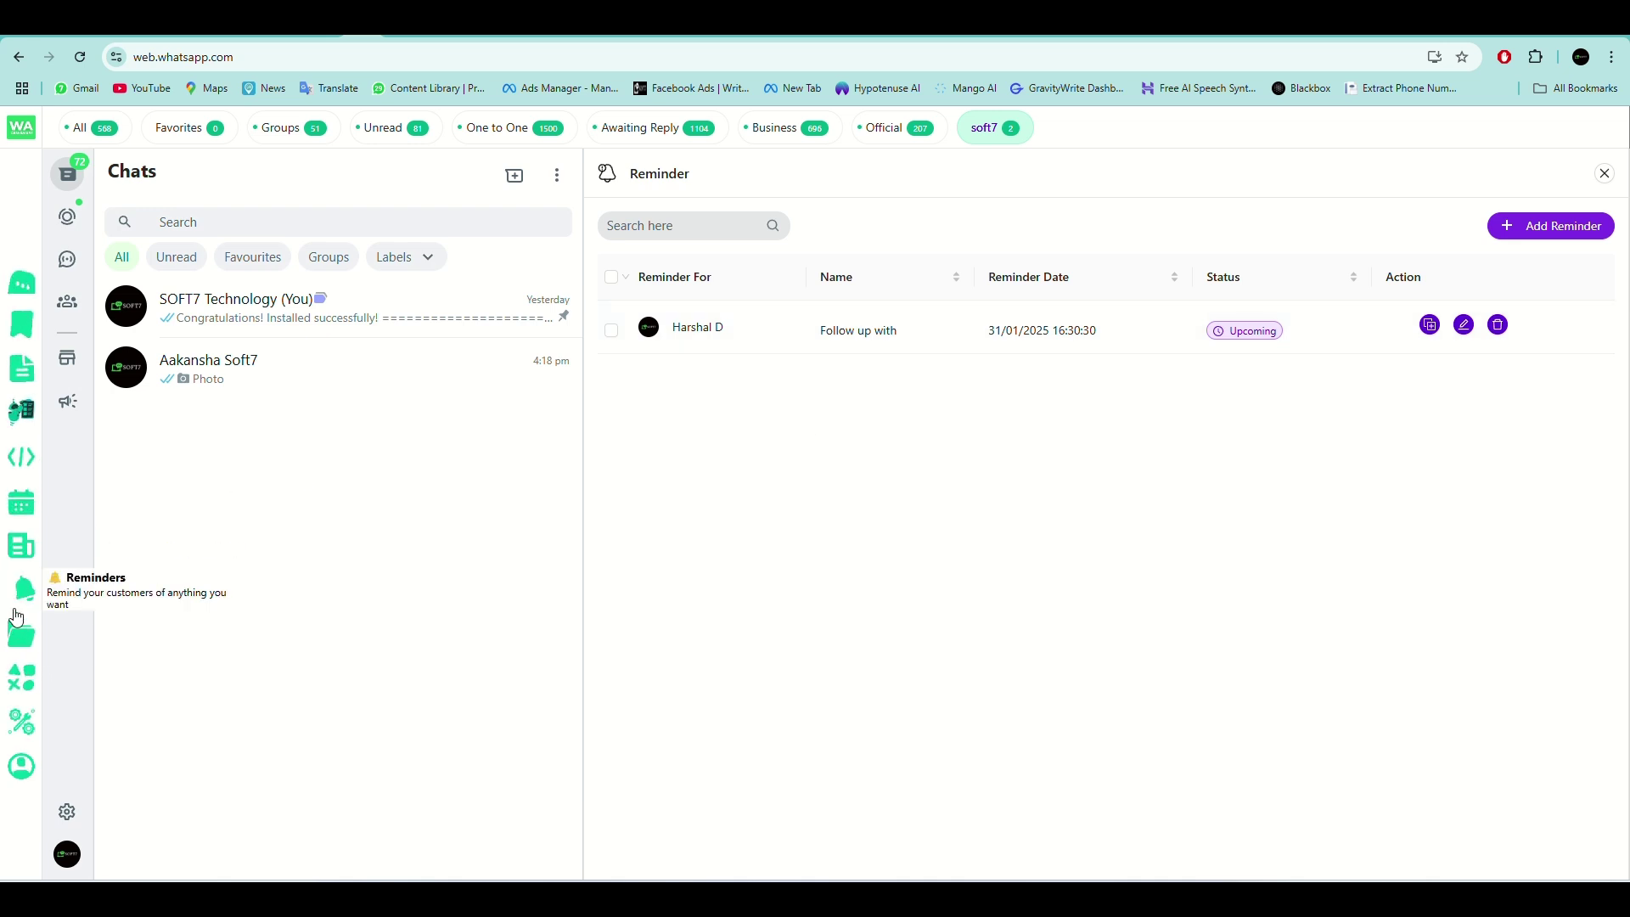
On the Kanban board, move chat cards into To Do, Done and Processing.
click(20, 637)
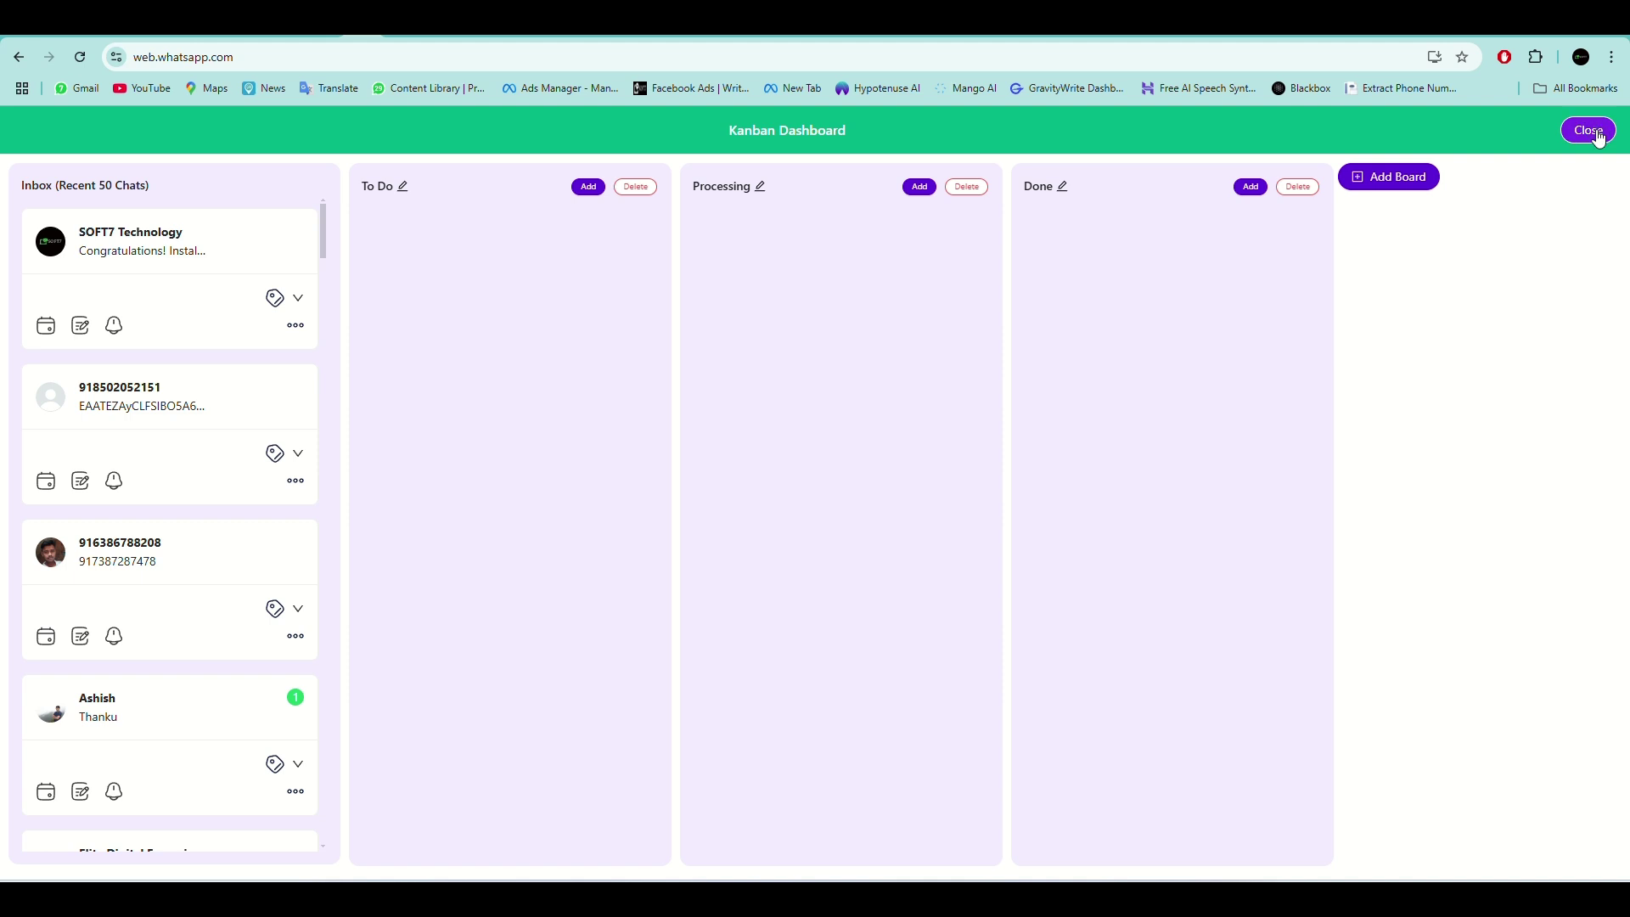
drag(244, 282, 495, 300)
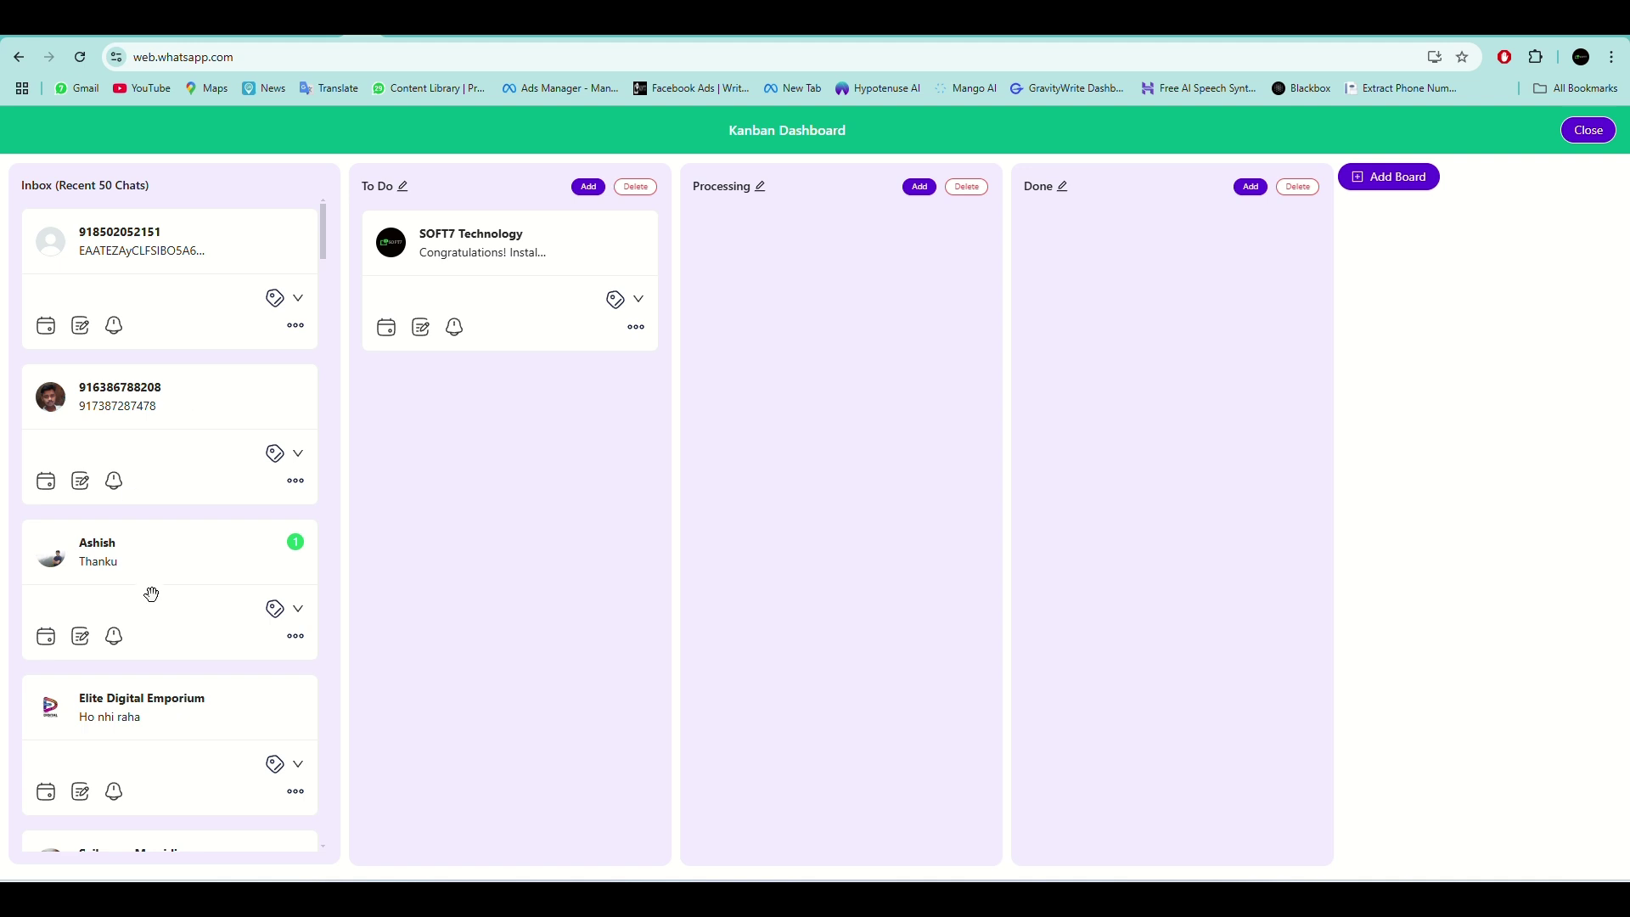
drag(345, 587, 1157, 302)
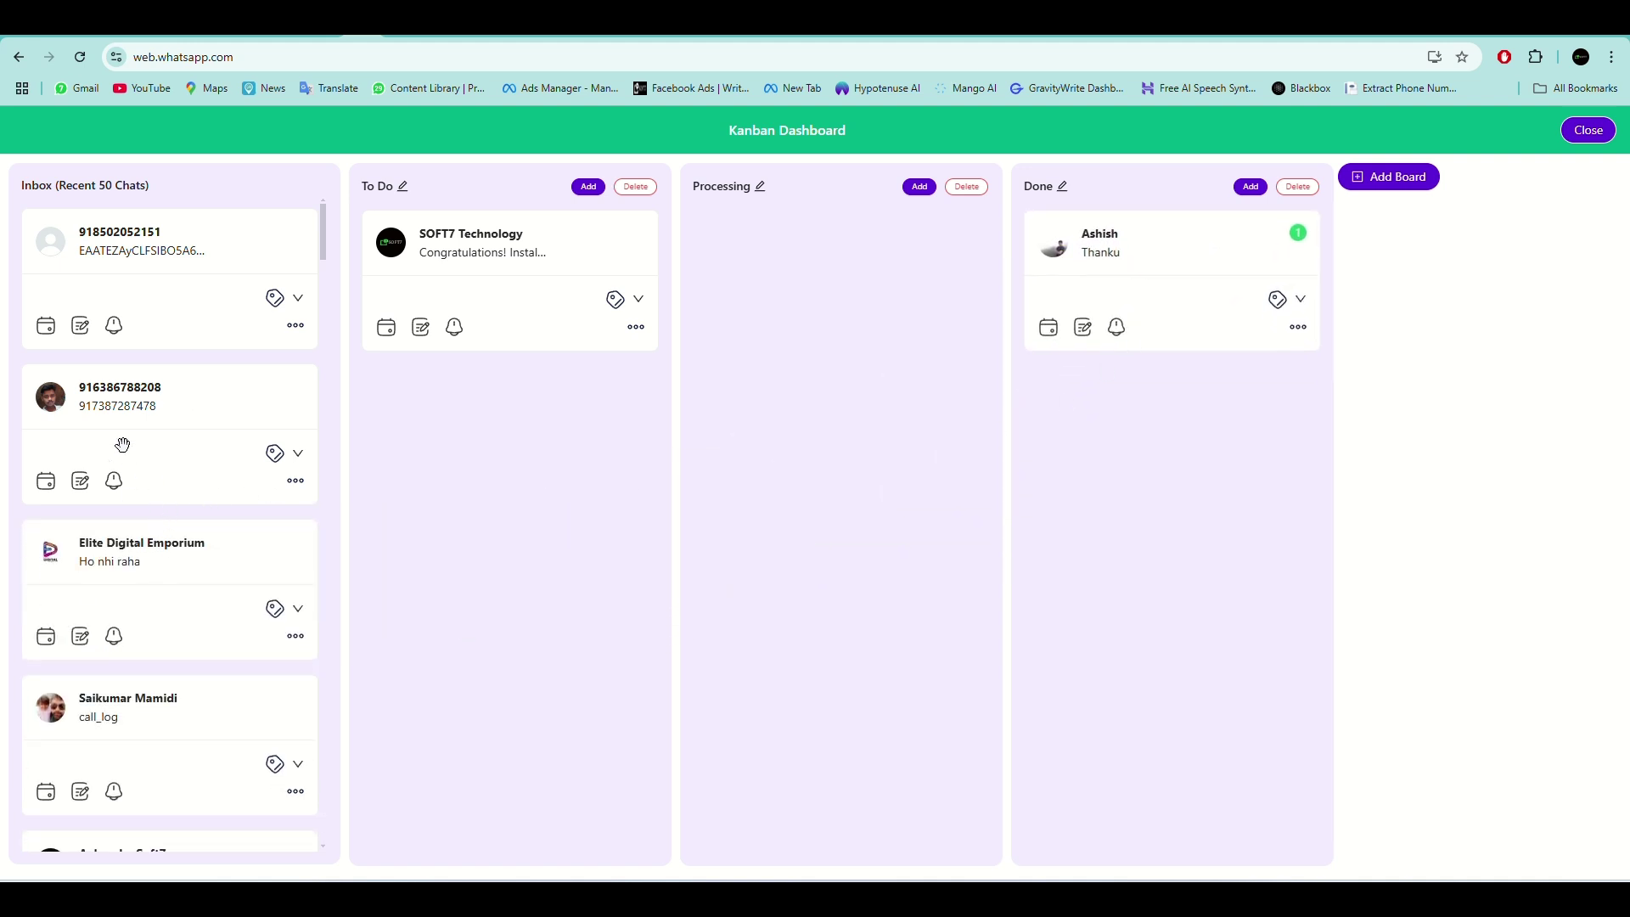
scroll(153, 482, down, 3)
drag(128, 496, 801, 303)
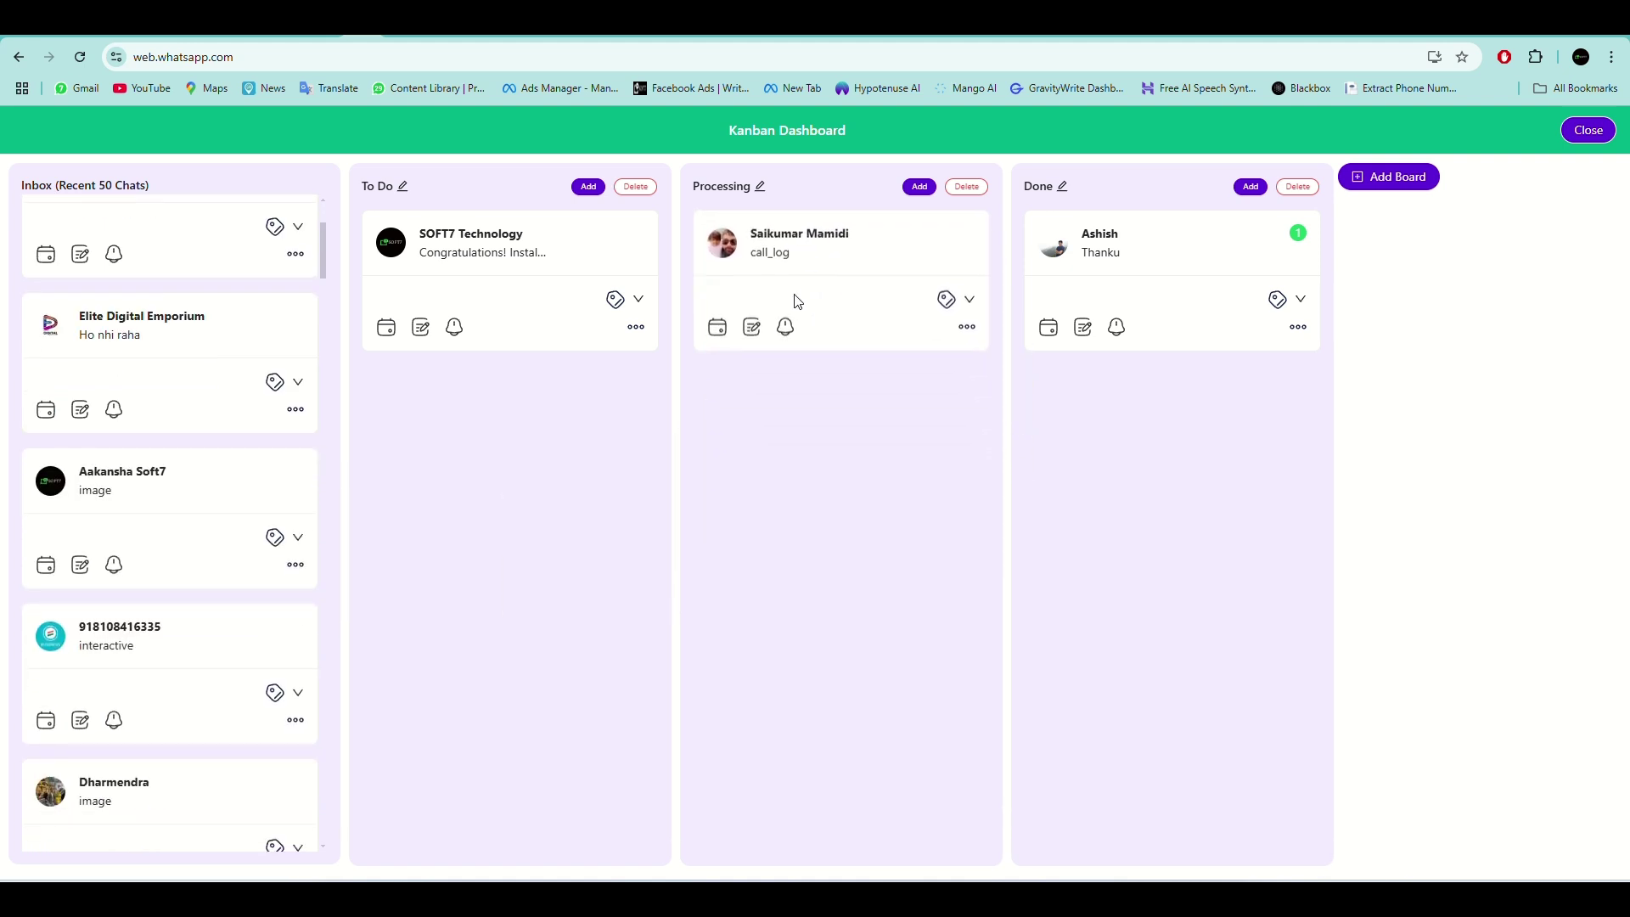
scroll(197, 708, up, 3)
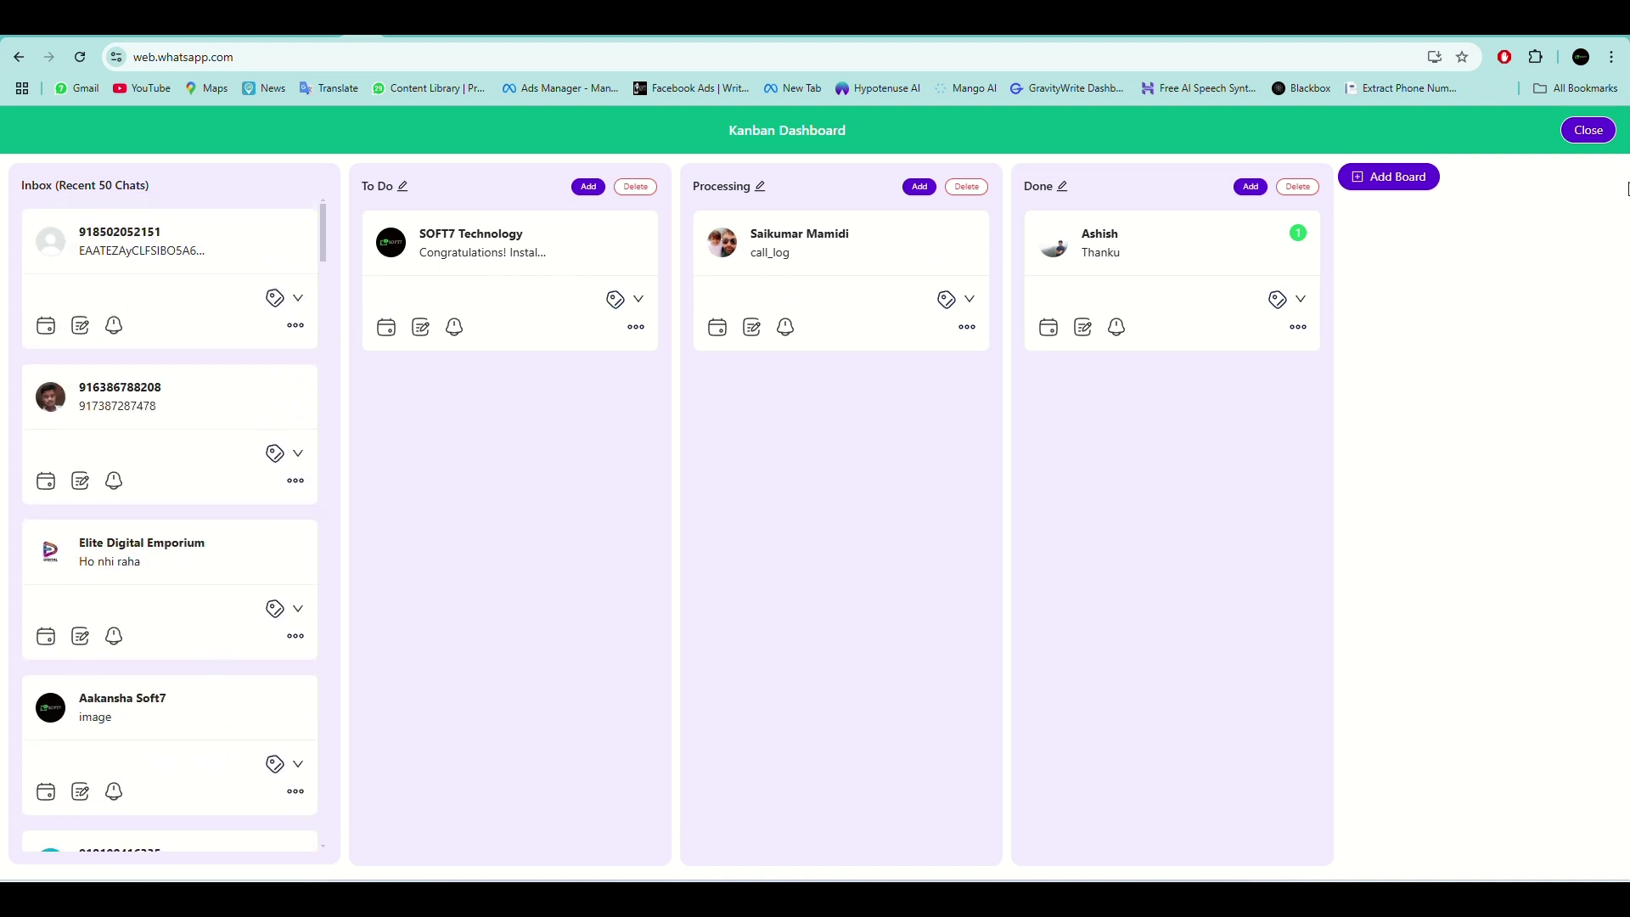
Close the Kanban dashboard after reopening it several times, and show the extension feature tiles.
click(1584, 133)
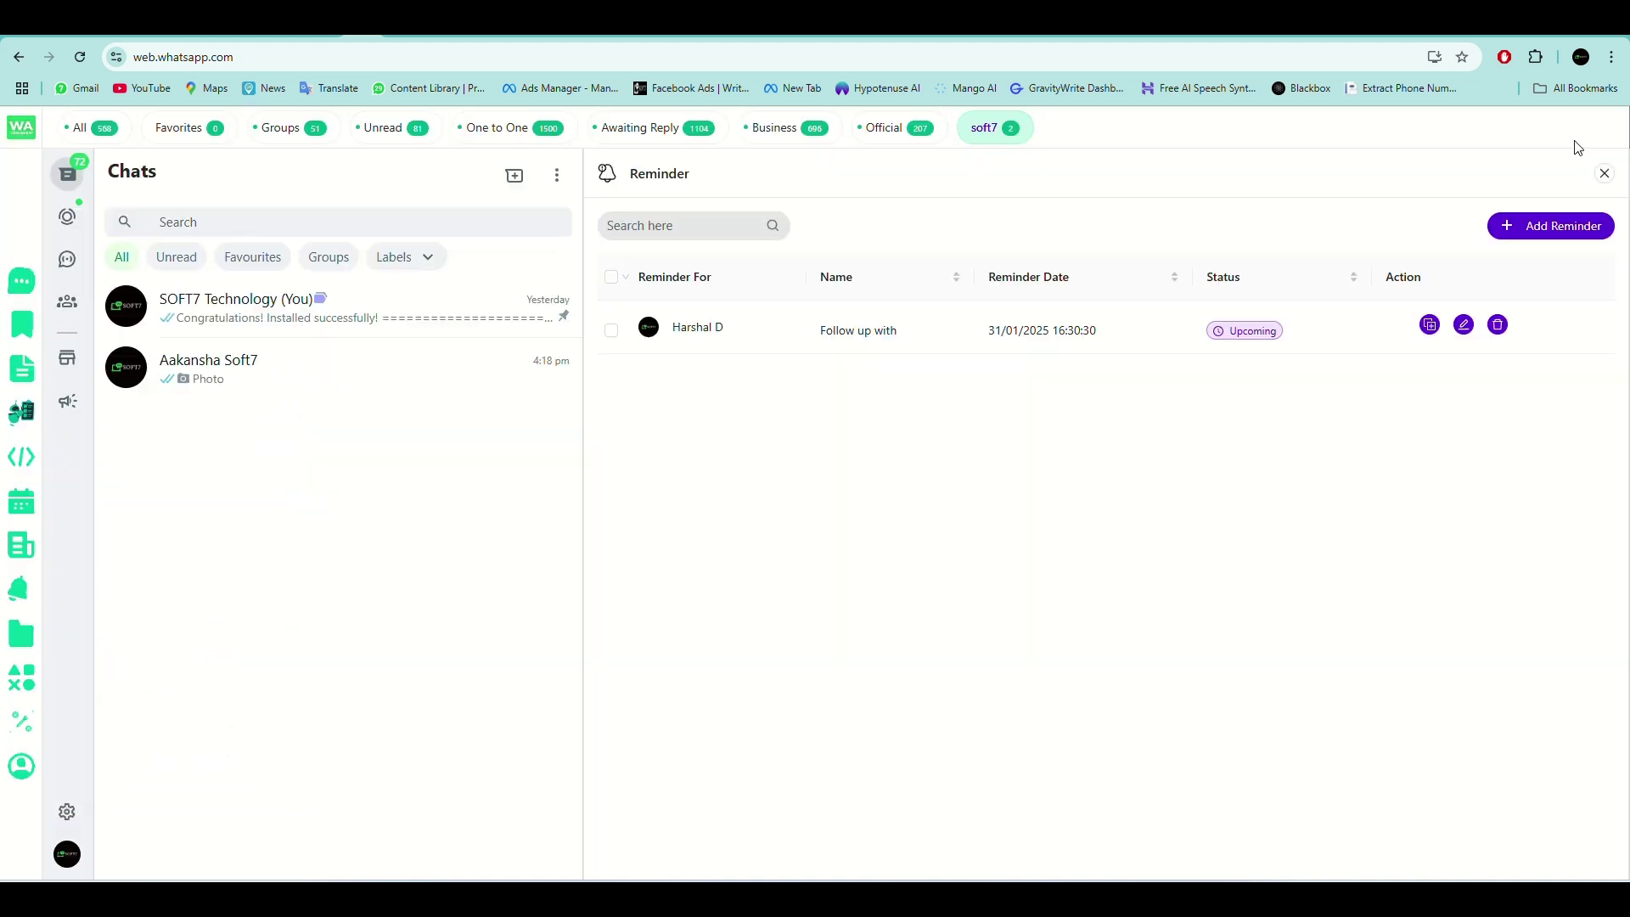
click(21, 637)
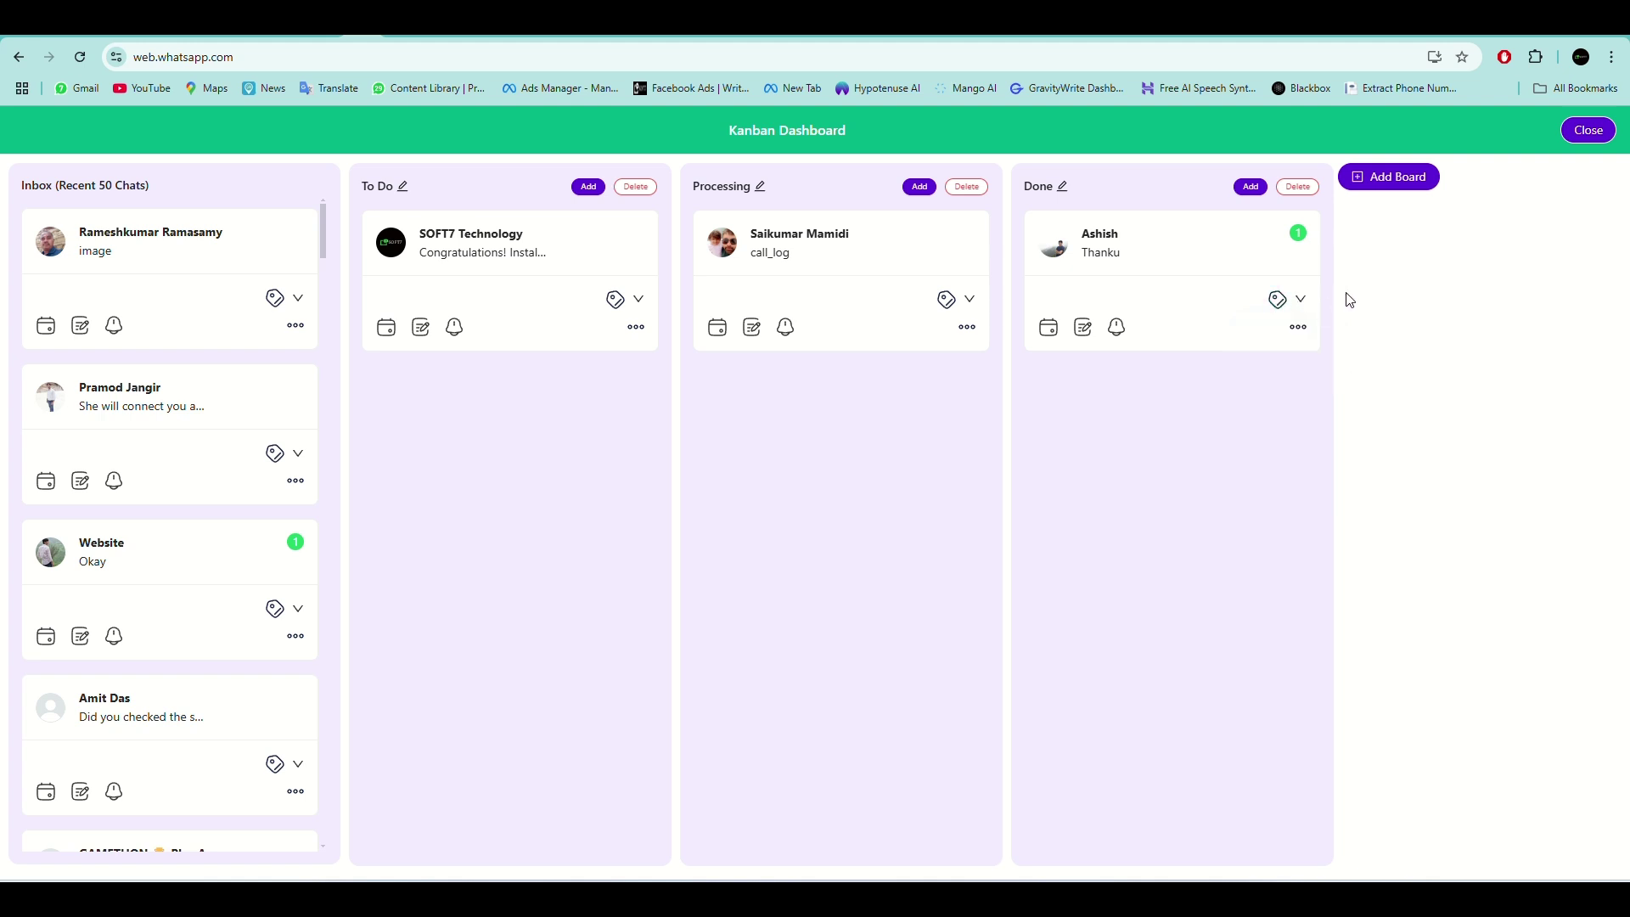
click(1593, 130)
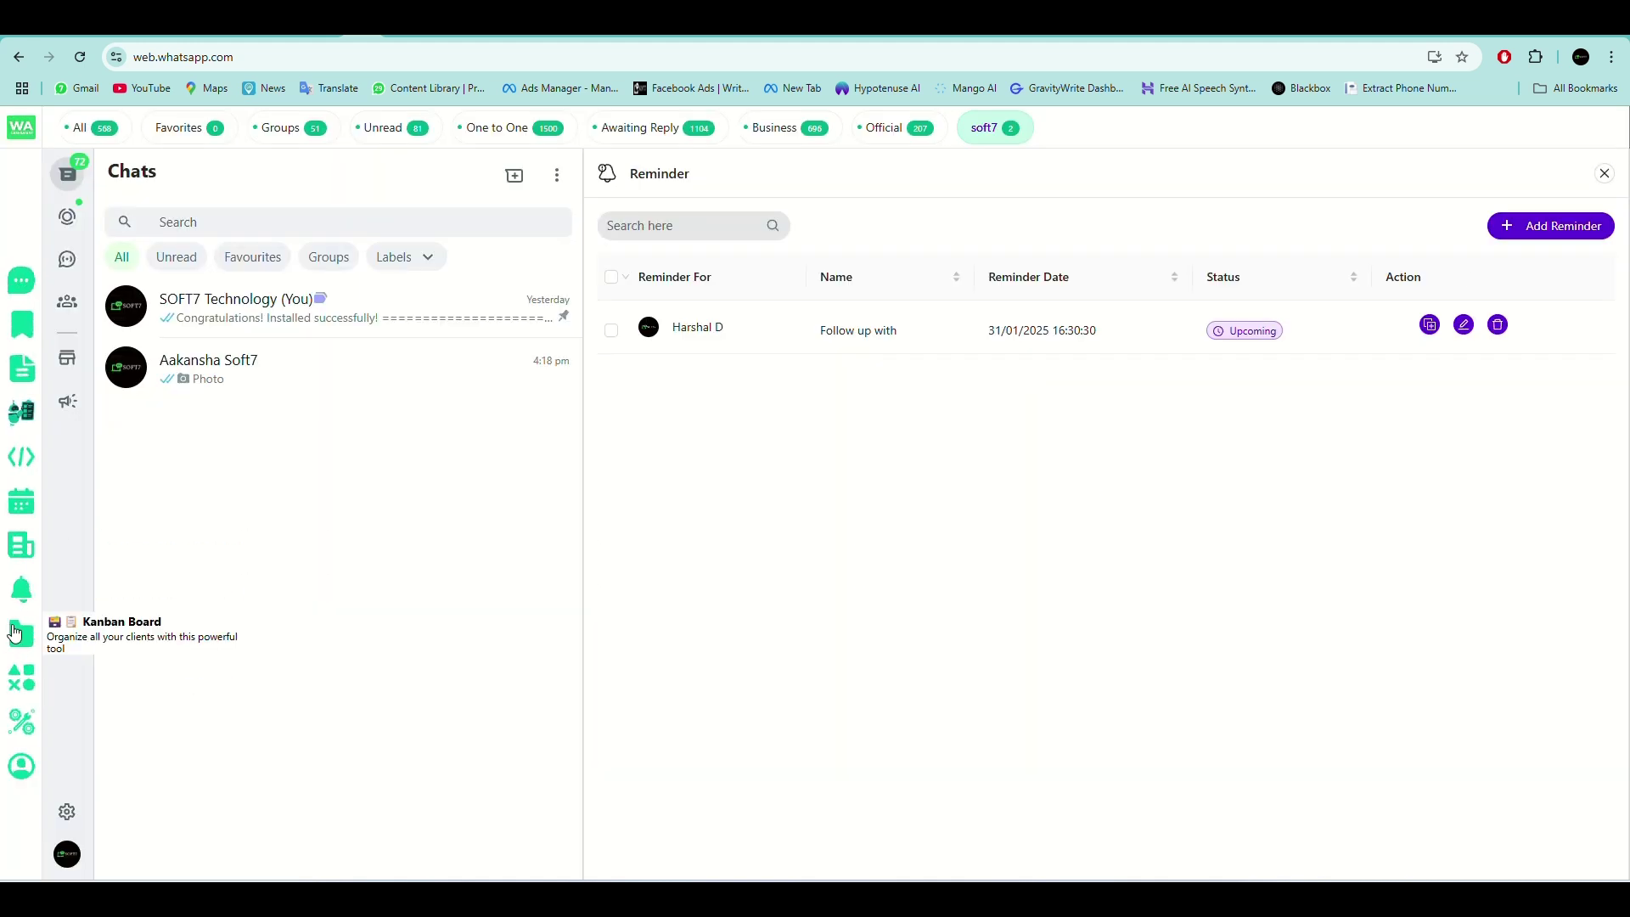
click(15, 632)
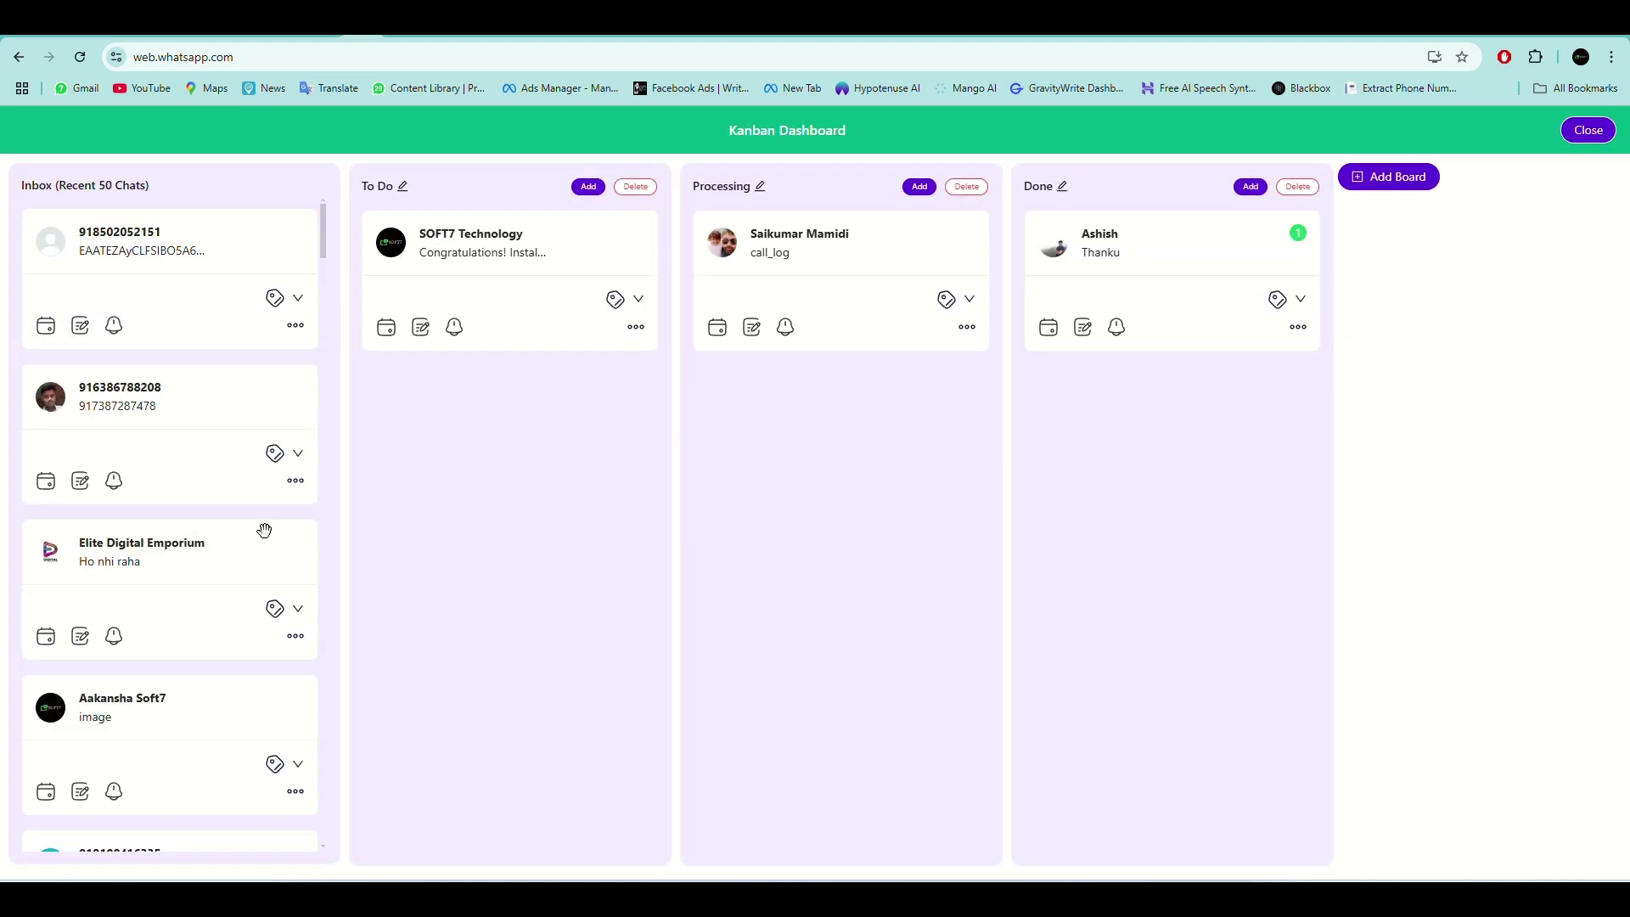
click(1584, 132)
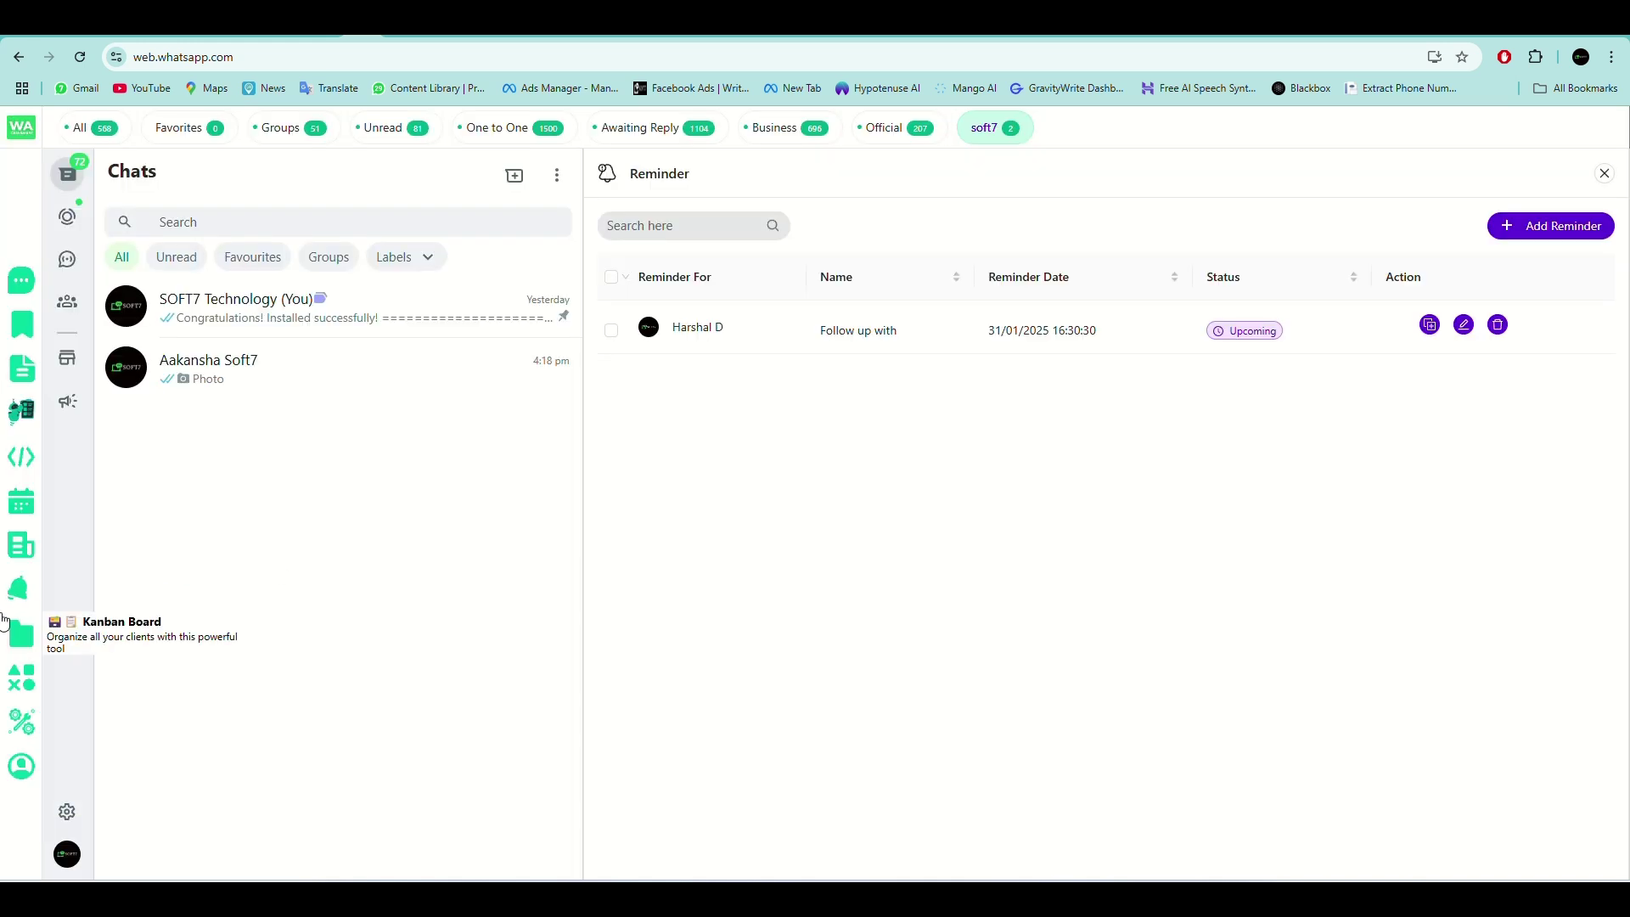
click(23, 649)
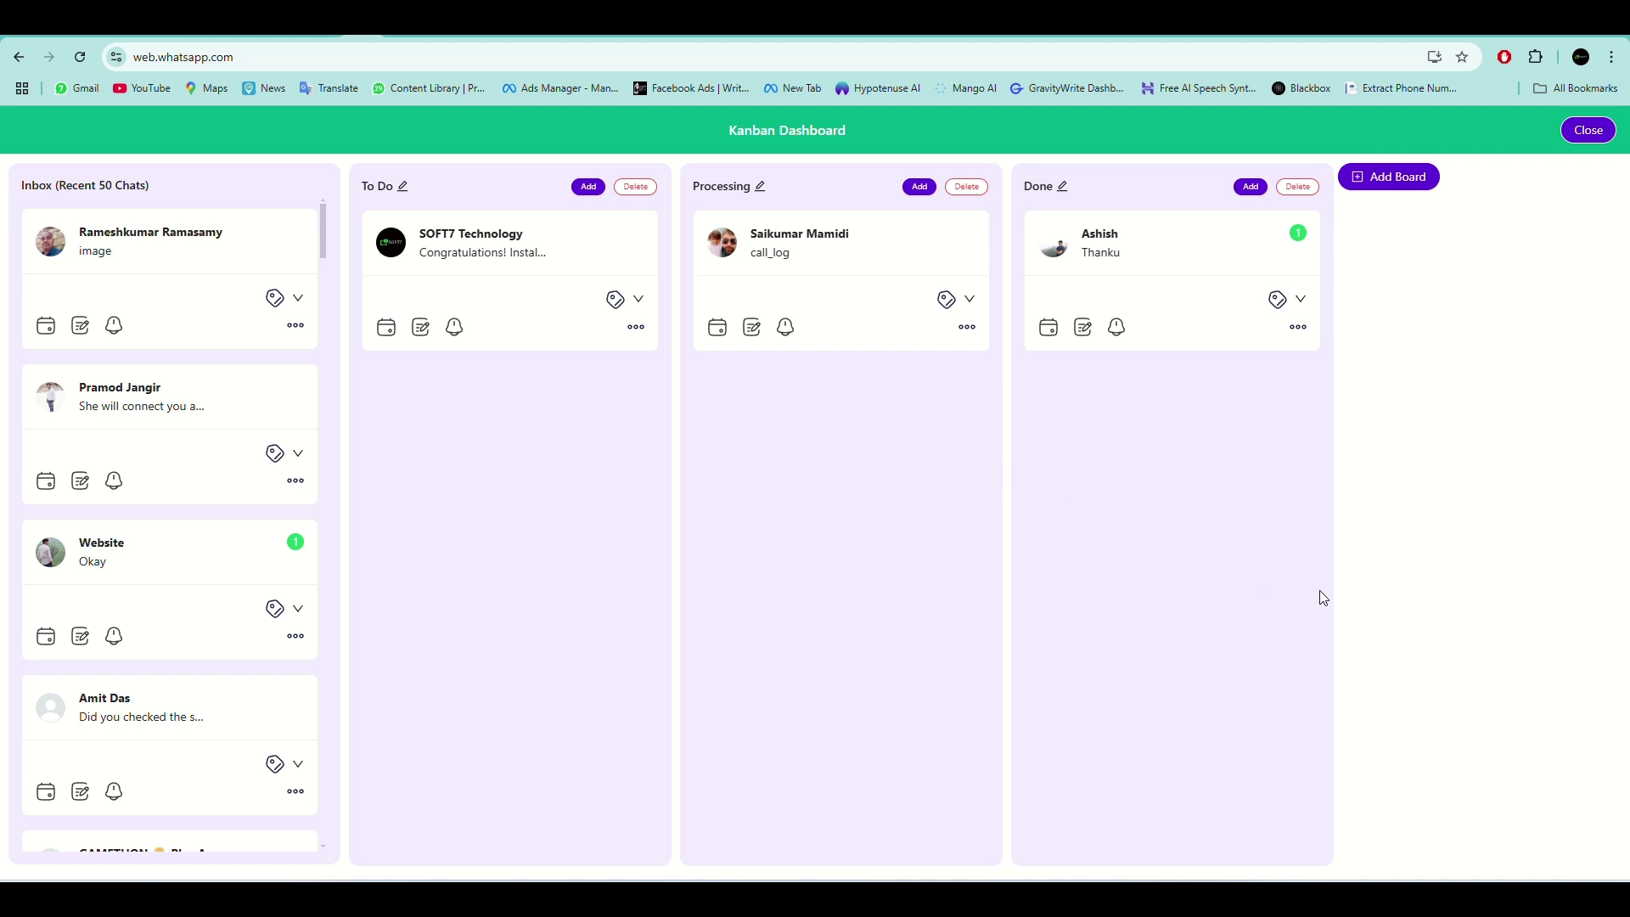
click(1588, 132)
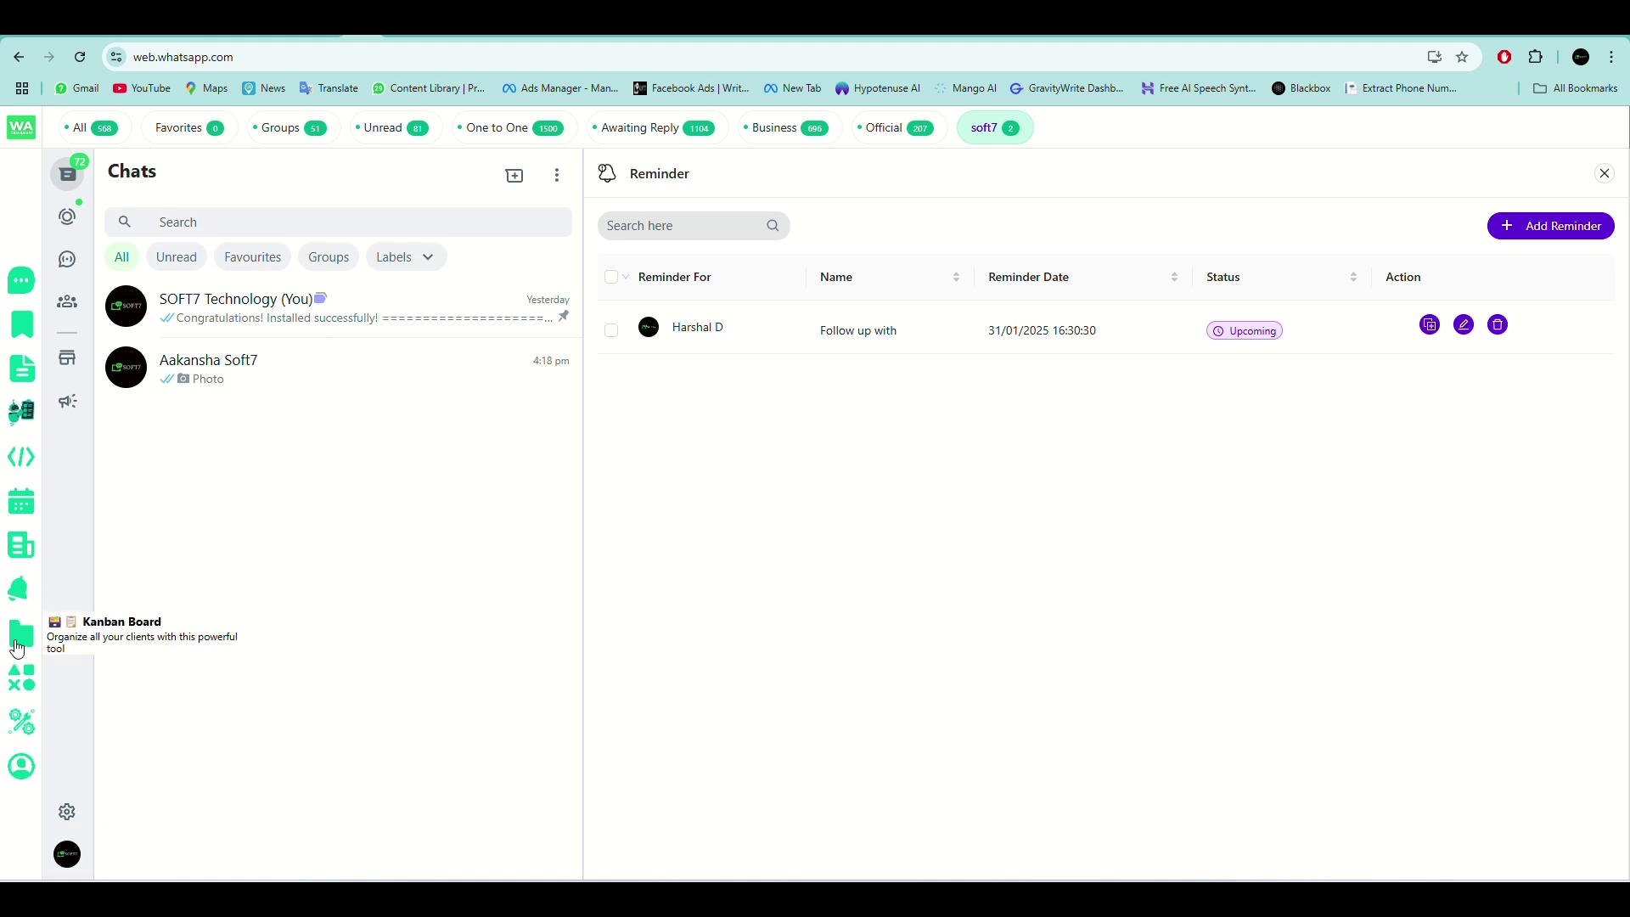
click(23, 676)
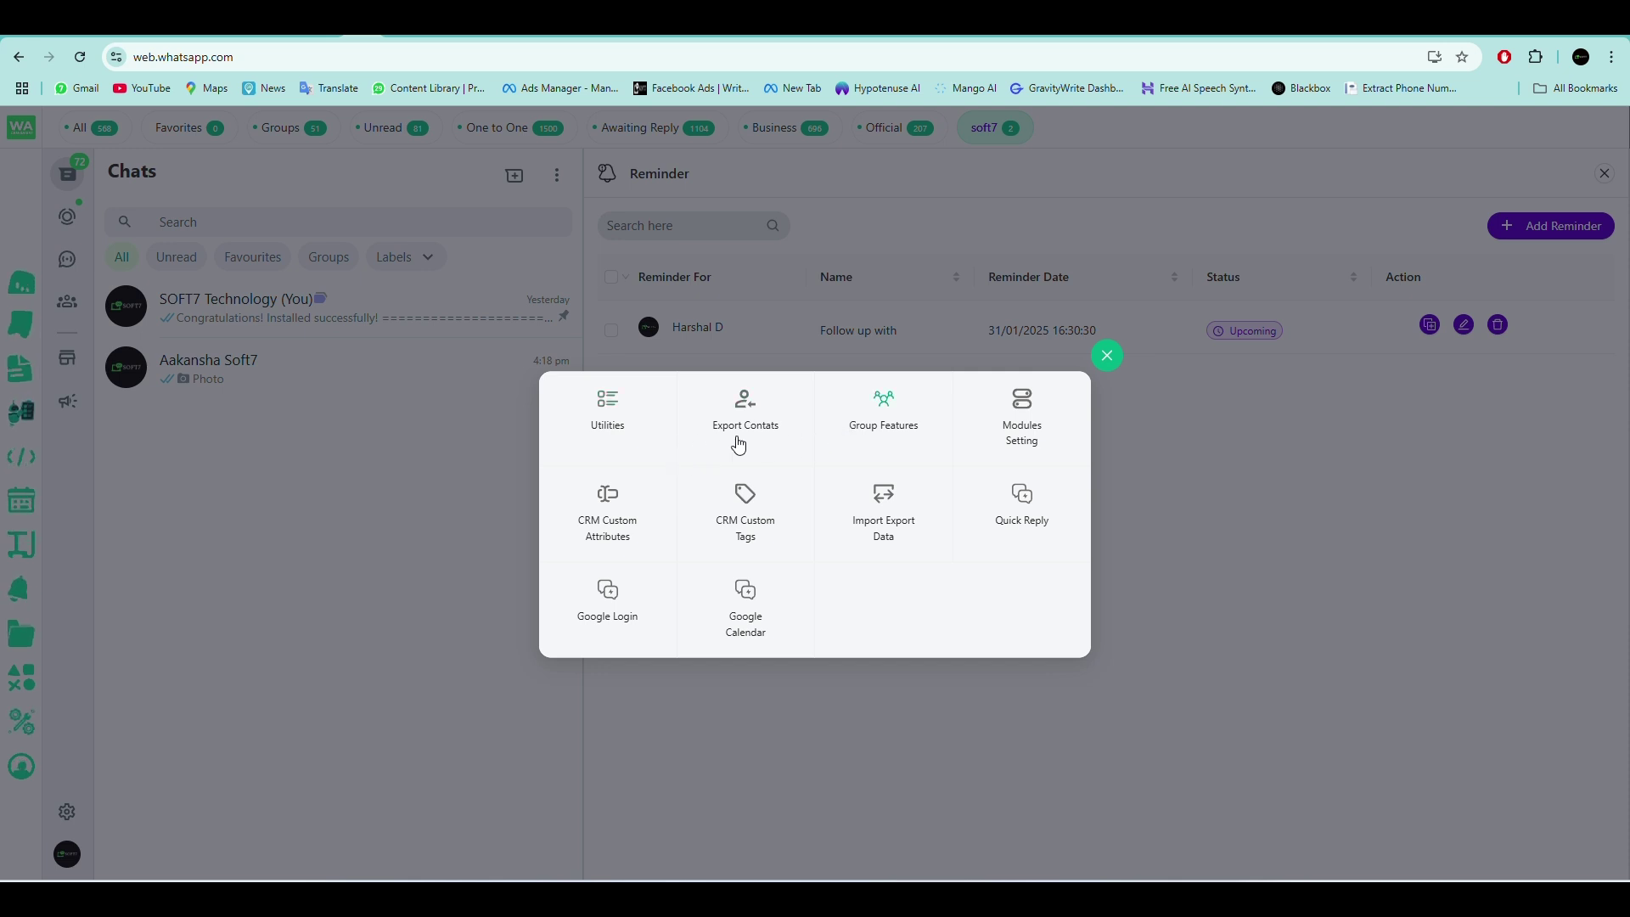
In Utilities, try the profile-icon-only chat list, restore it, and enable Link Preview.
click(638, 433)
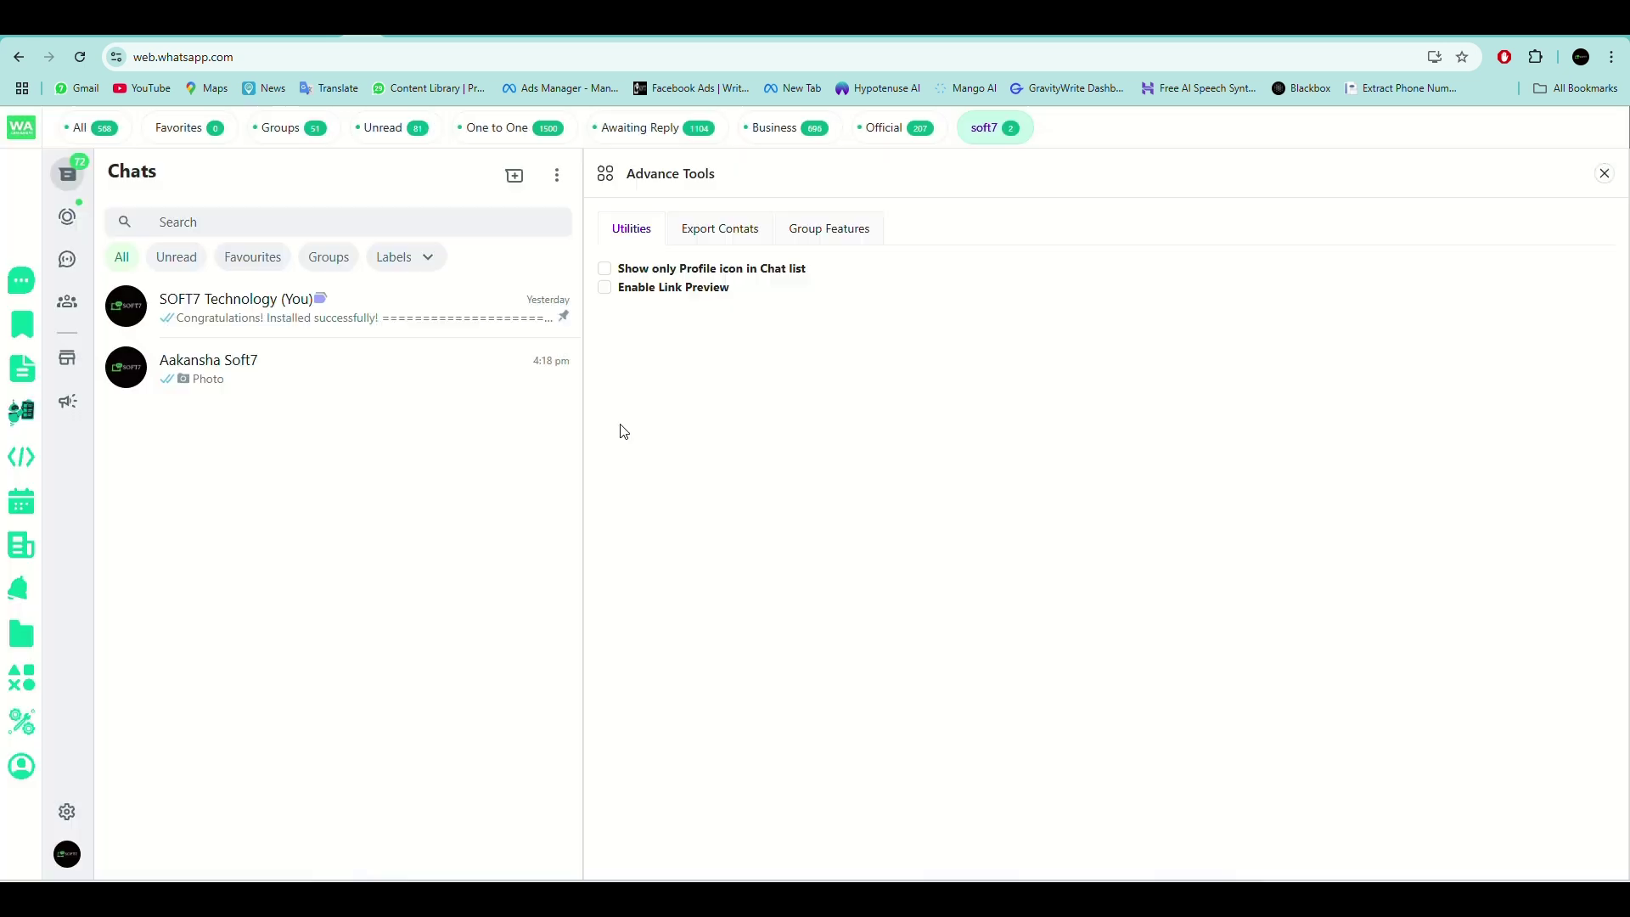
click(605, 268)
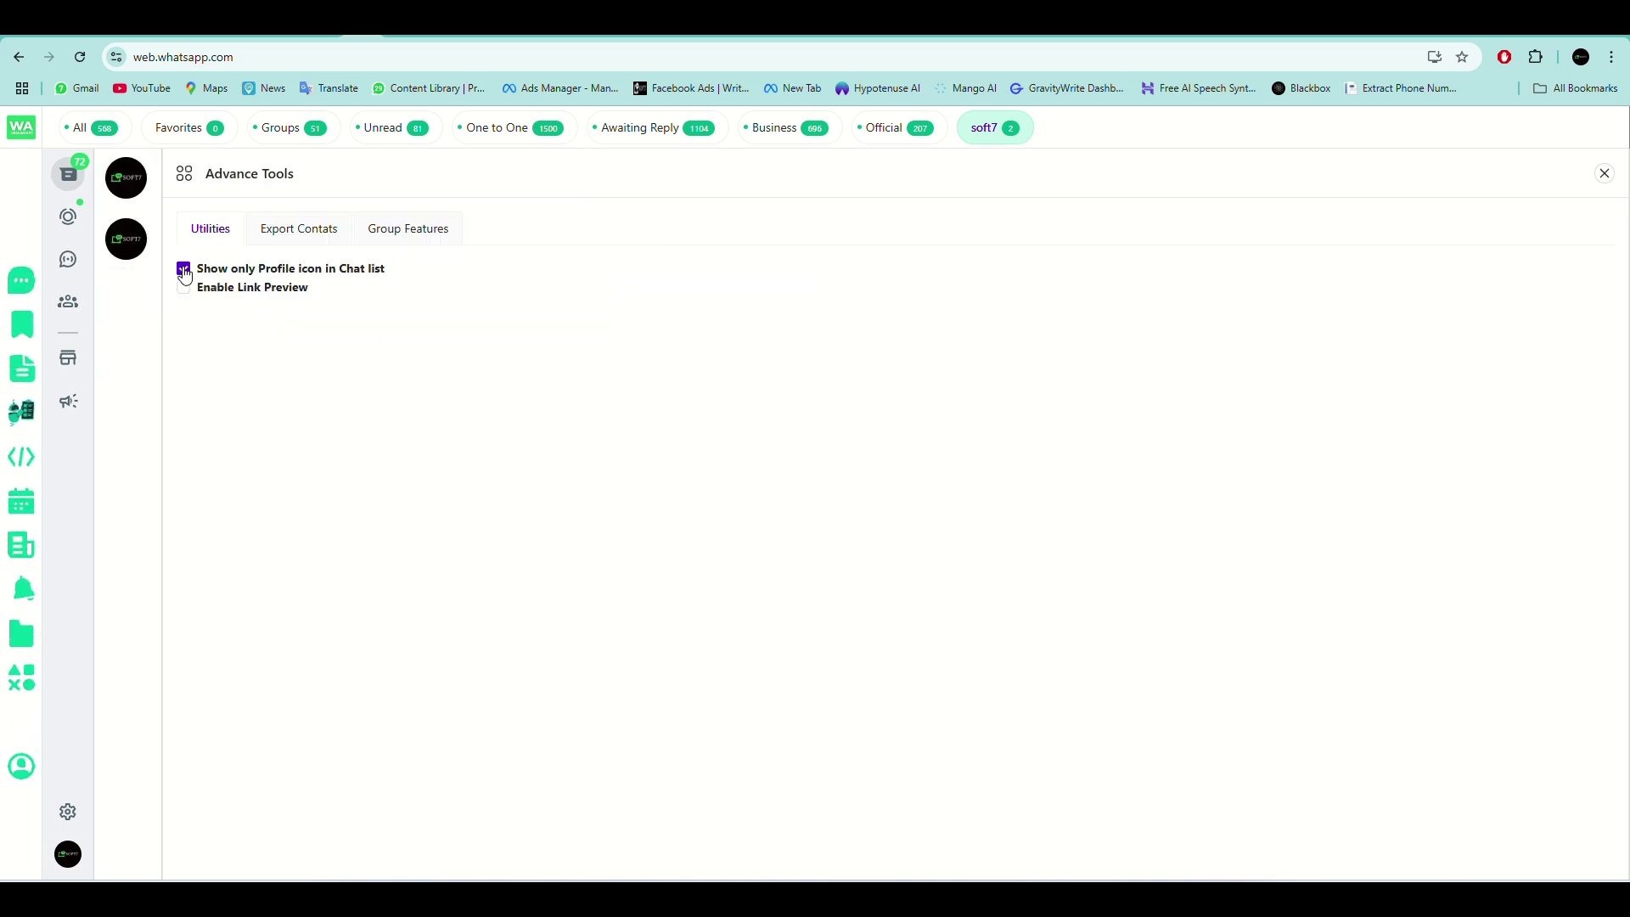
click(183, 269)
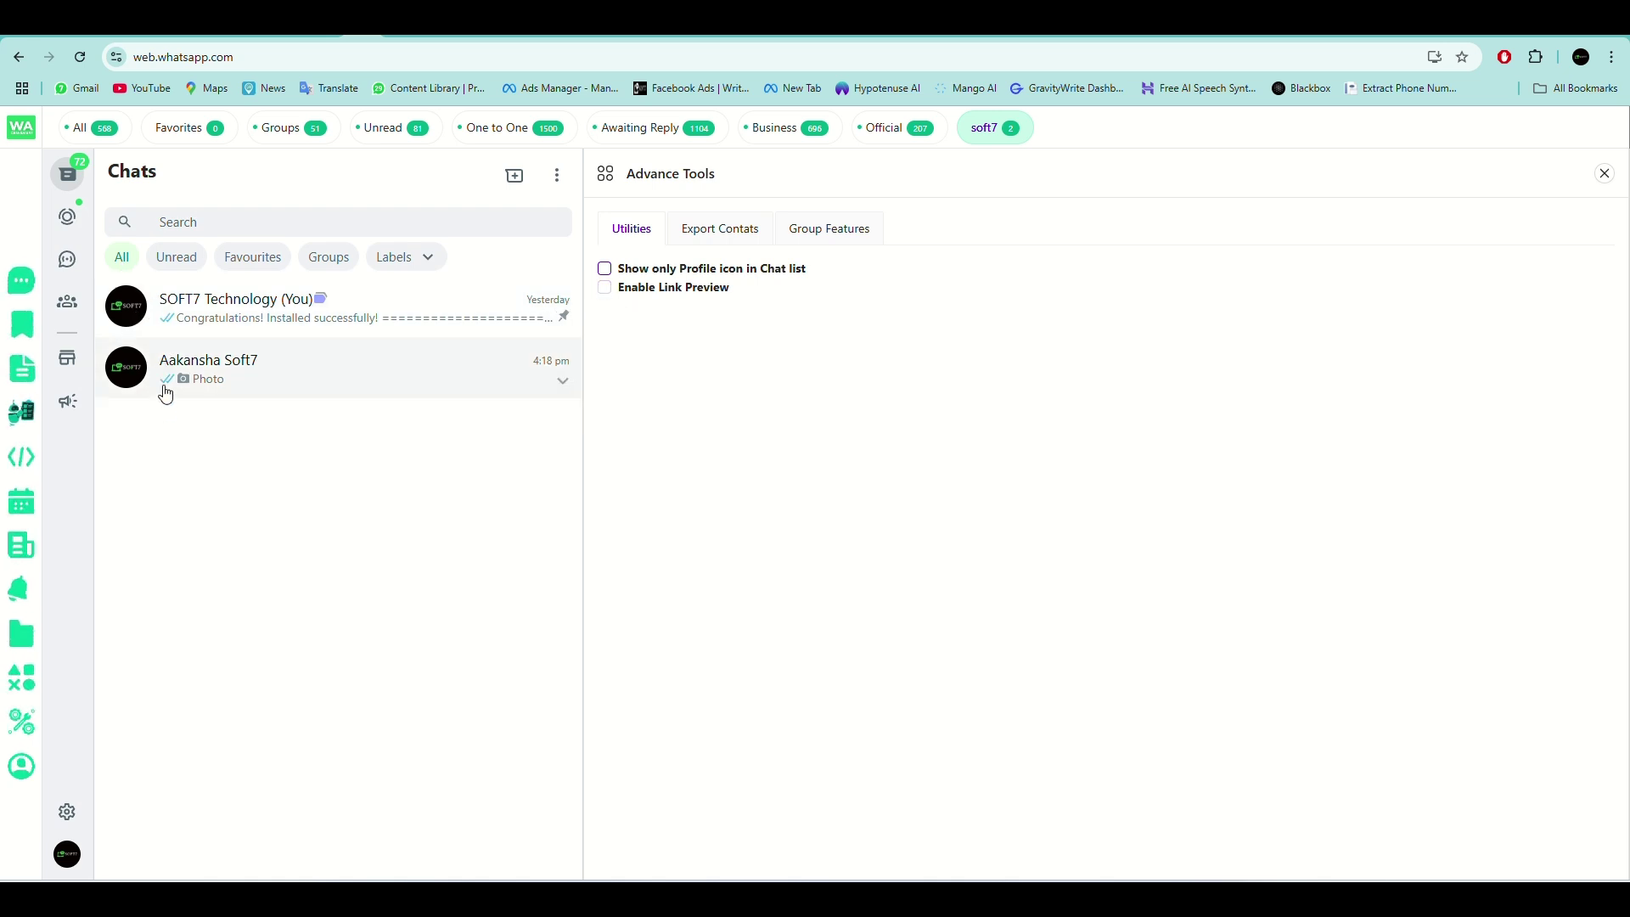
click(613, 292)
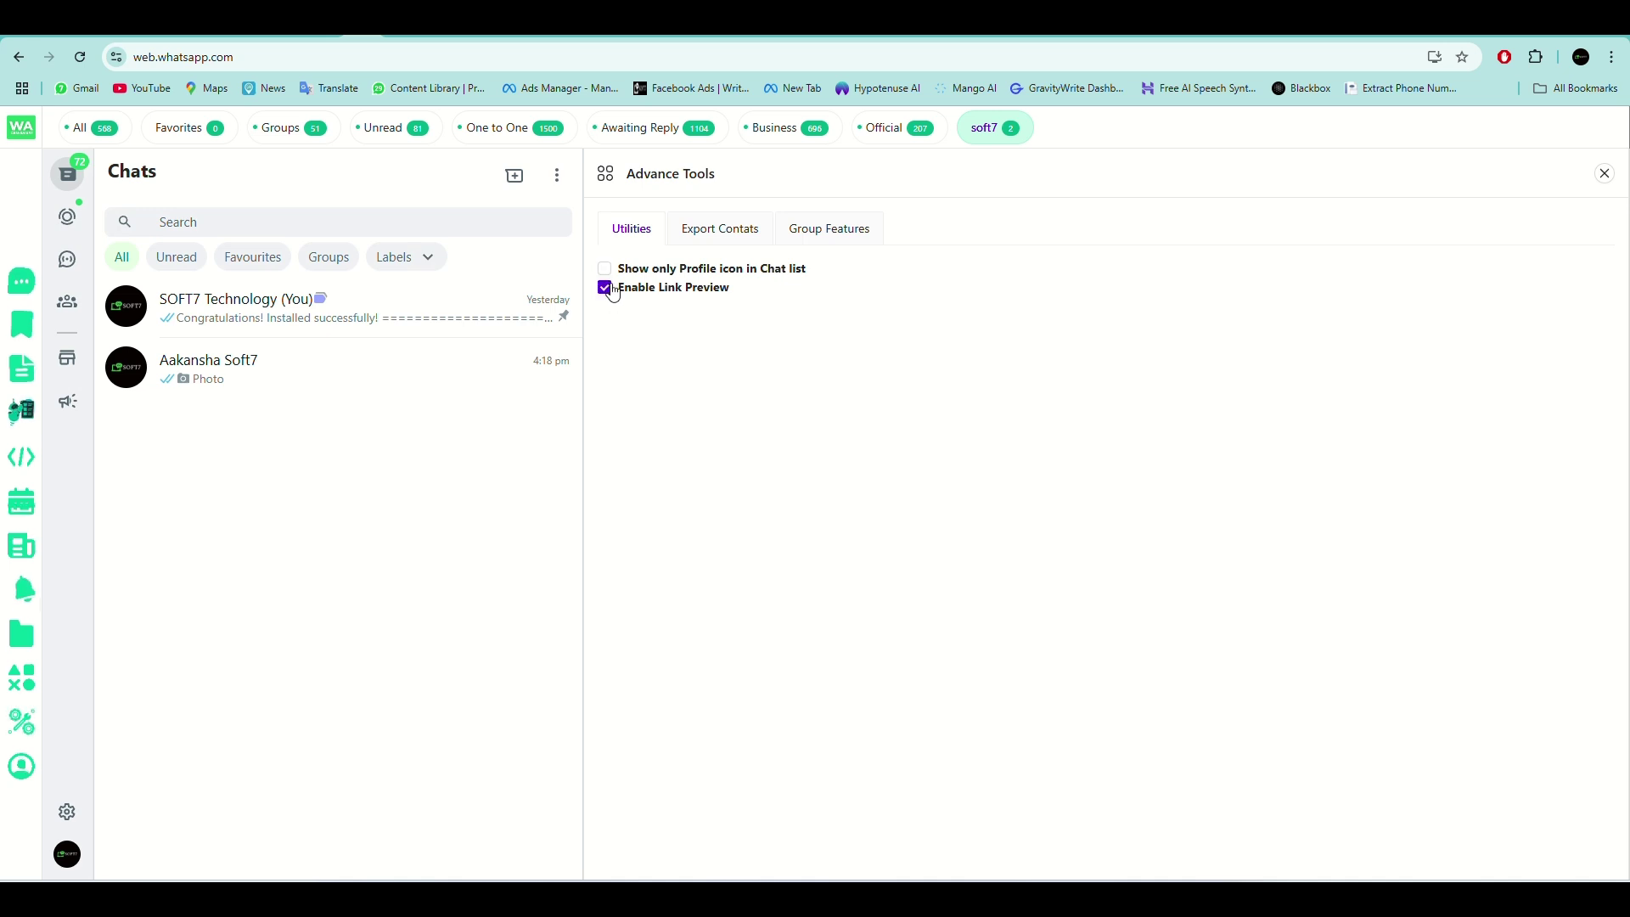
click(613, 292)
click(612, 293)
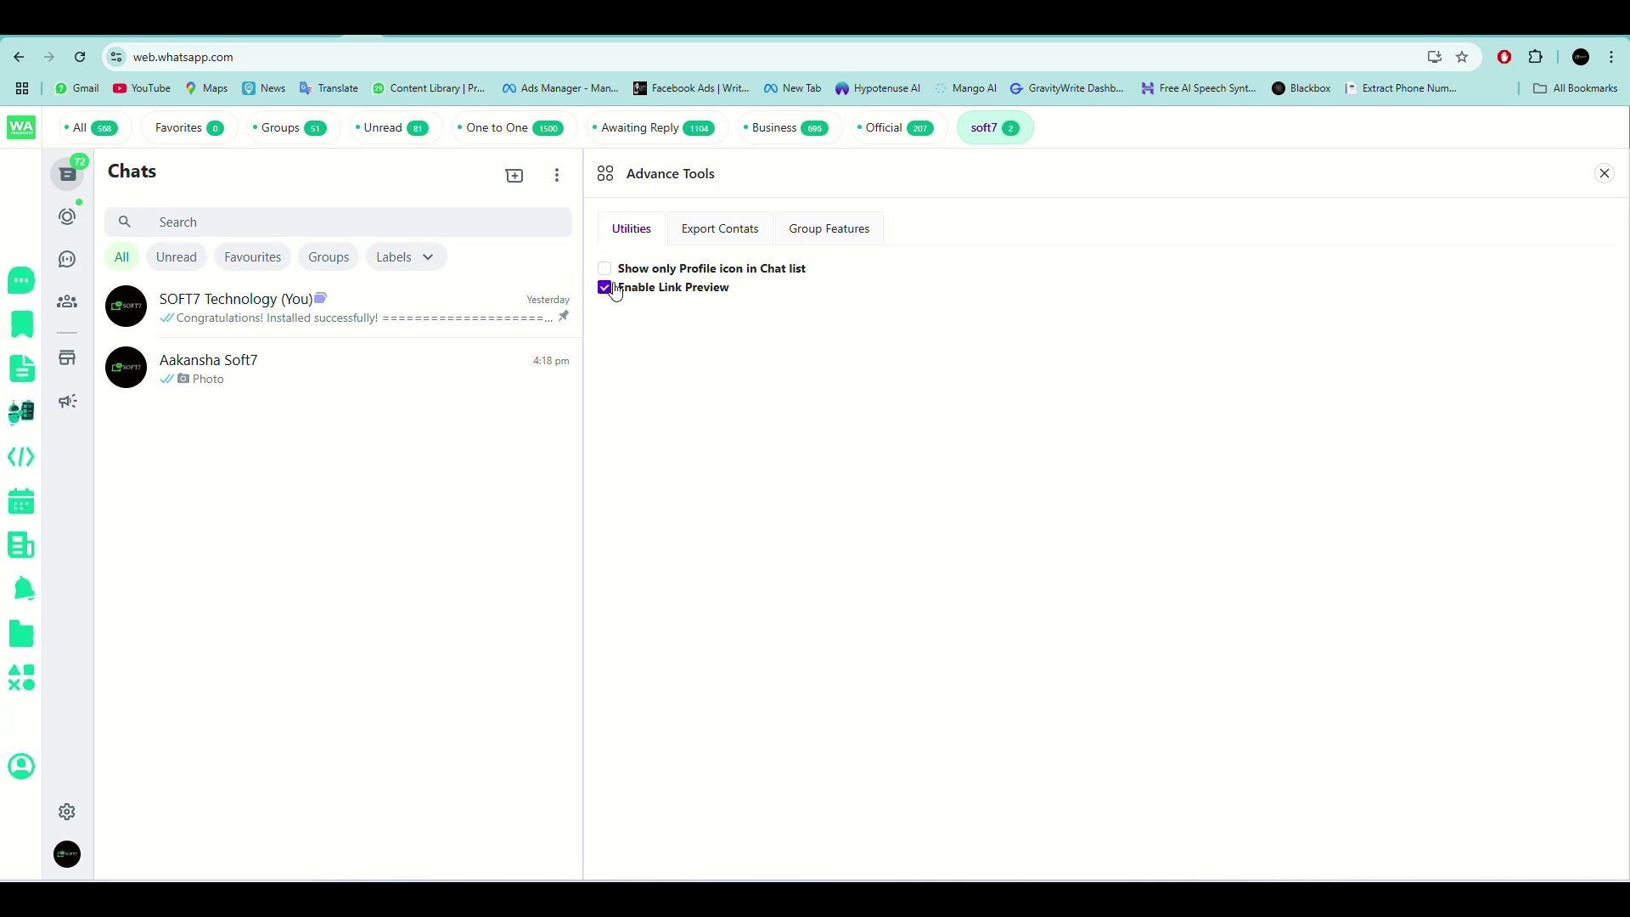
click(605, 290)
click(728, 237)
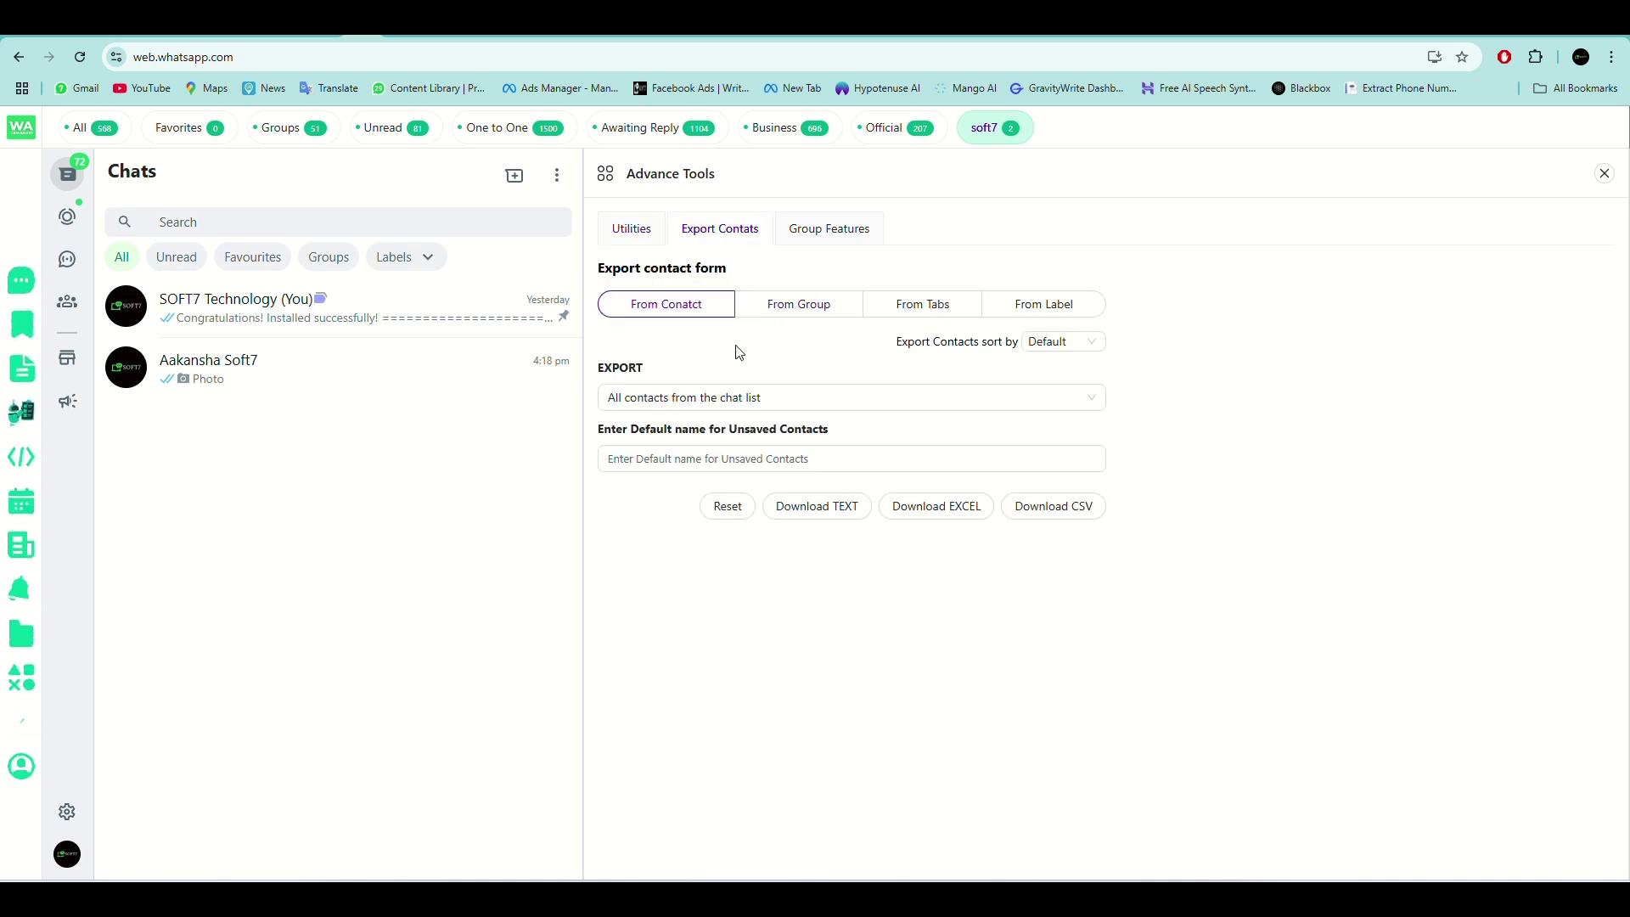
Try the export sources and settle on From Contact, exporting all chat-list contacts.
click(855, 399)
click(726, 553)
click(785, 305)
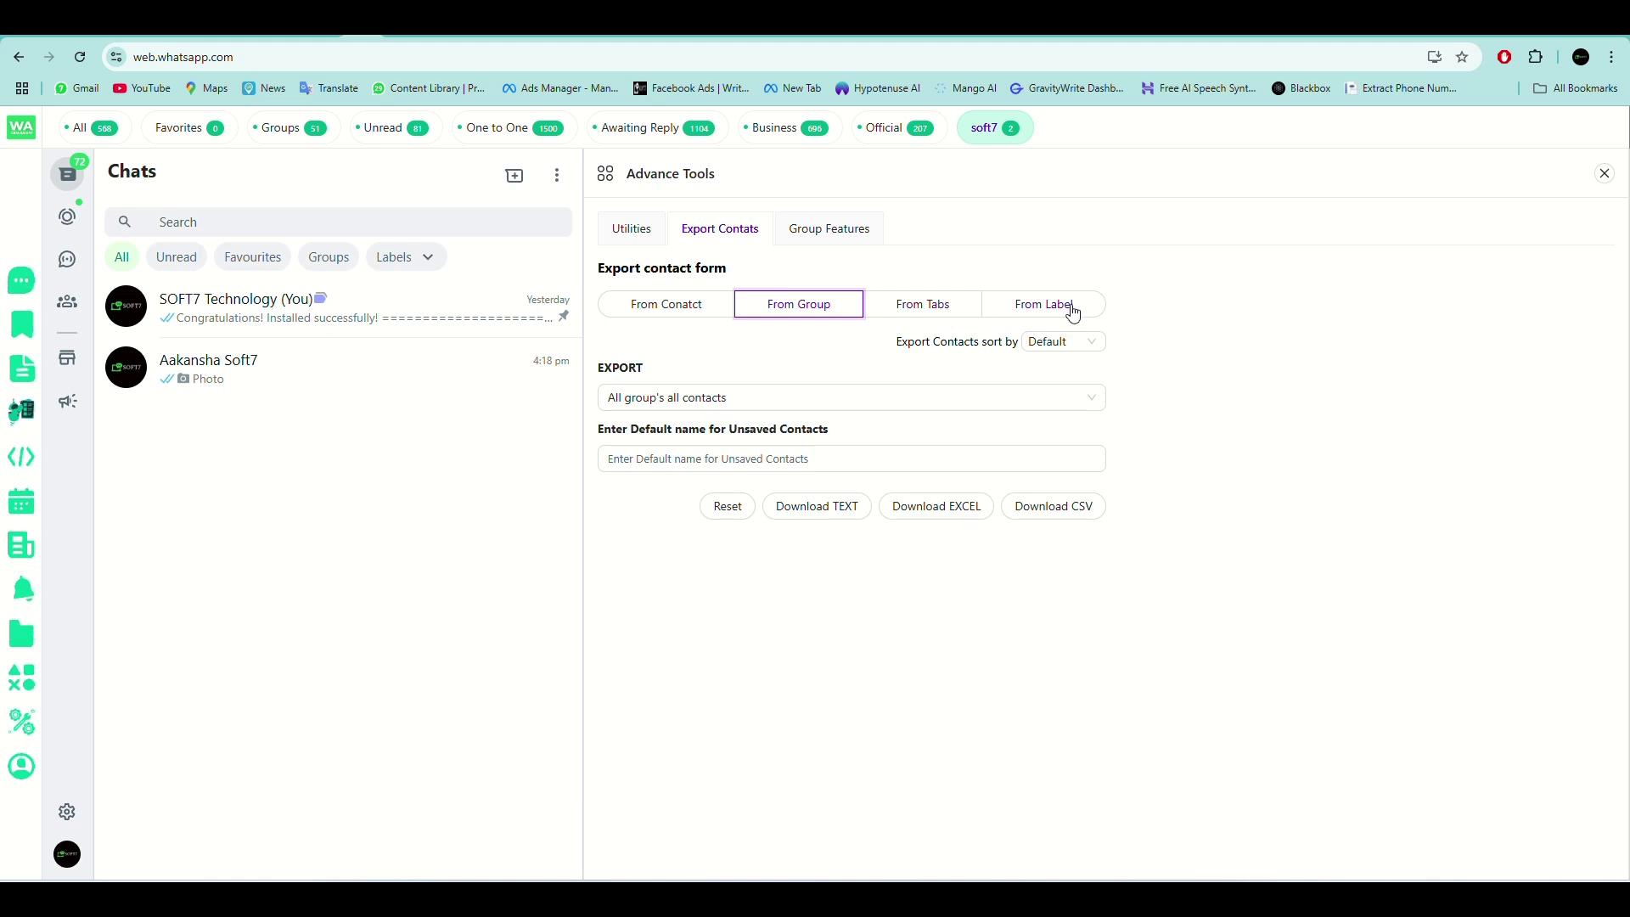
click(640, 306)
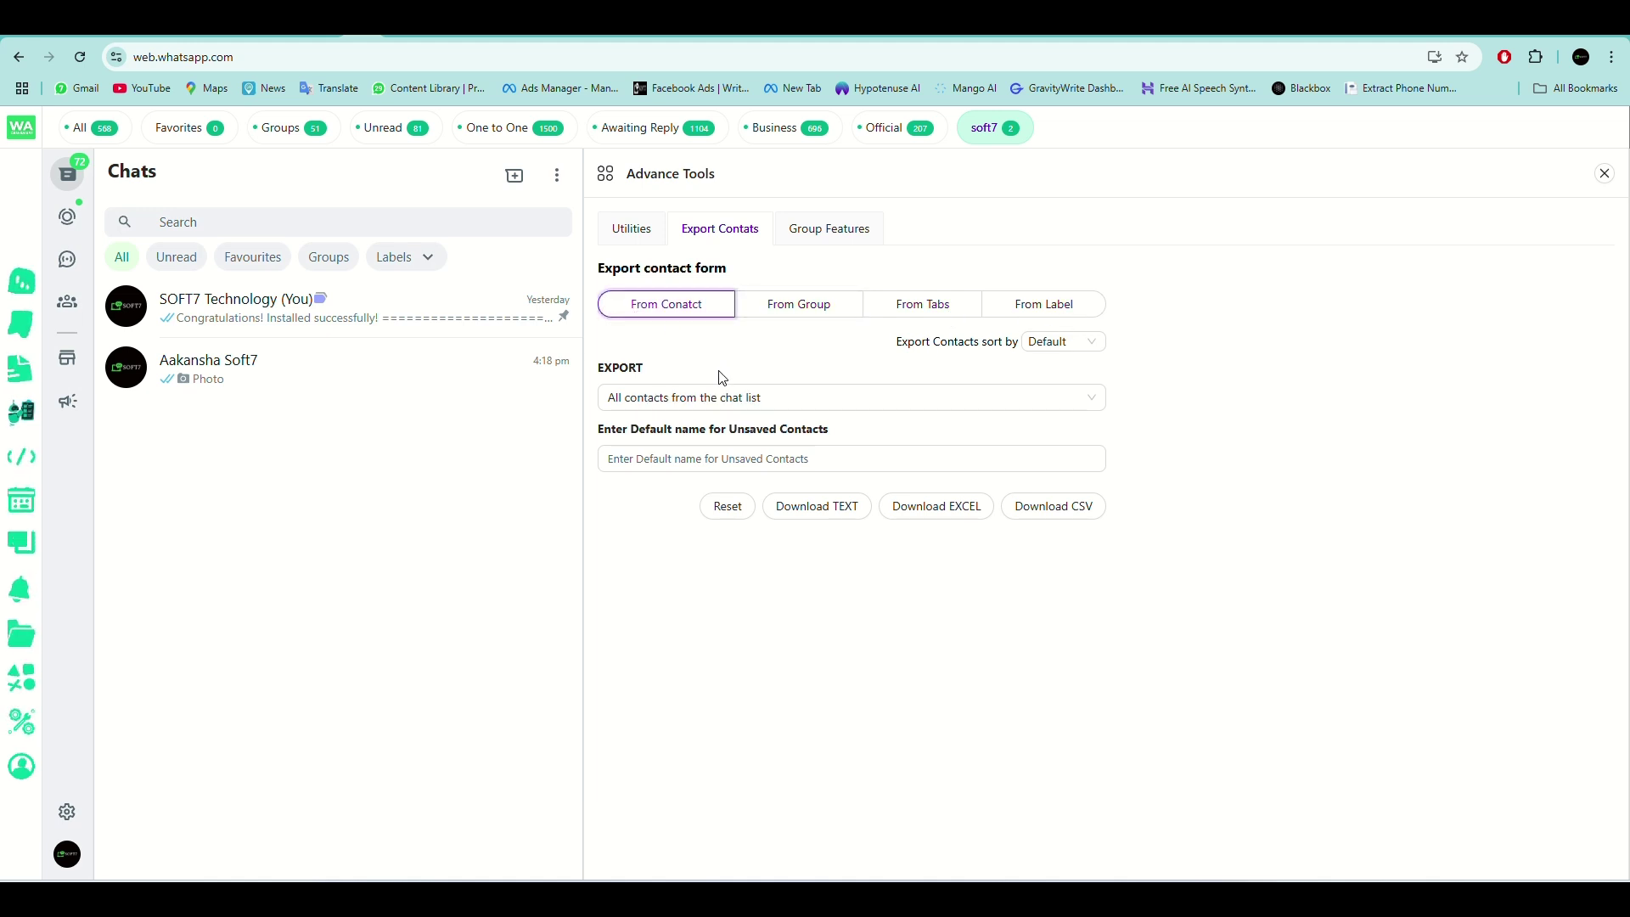
click(695, 402)
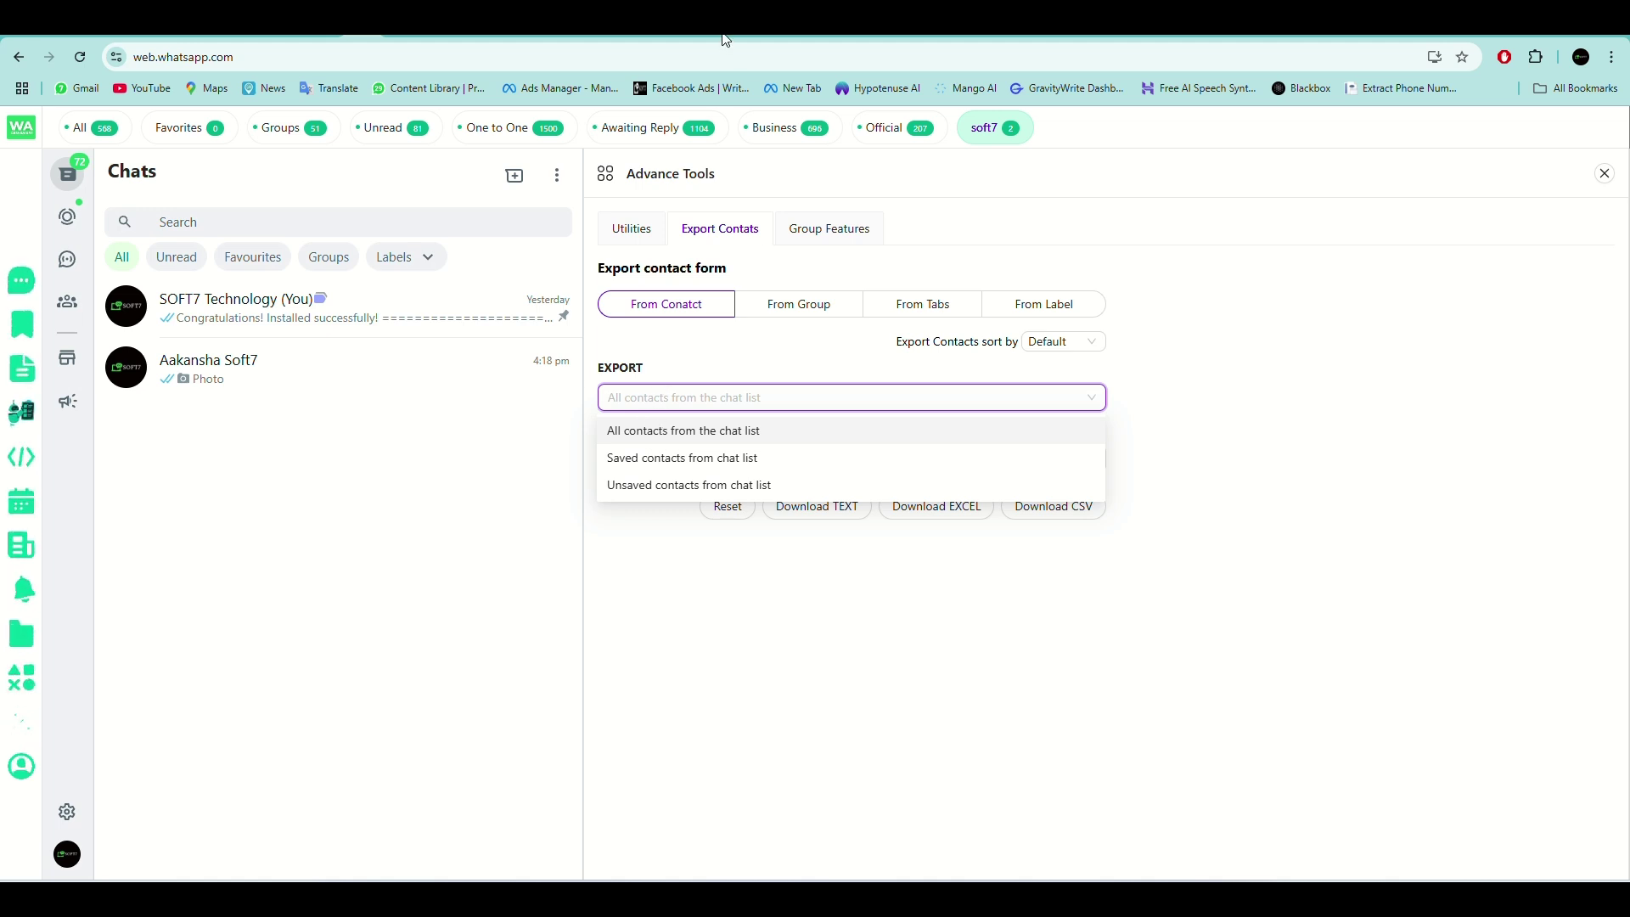
key(Return)
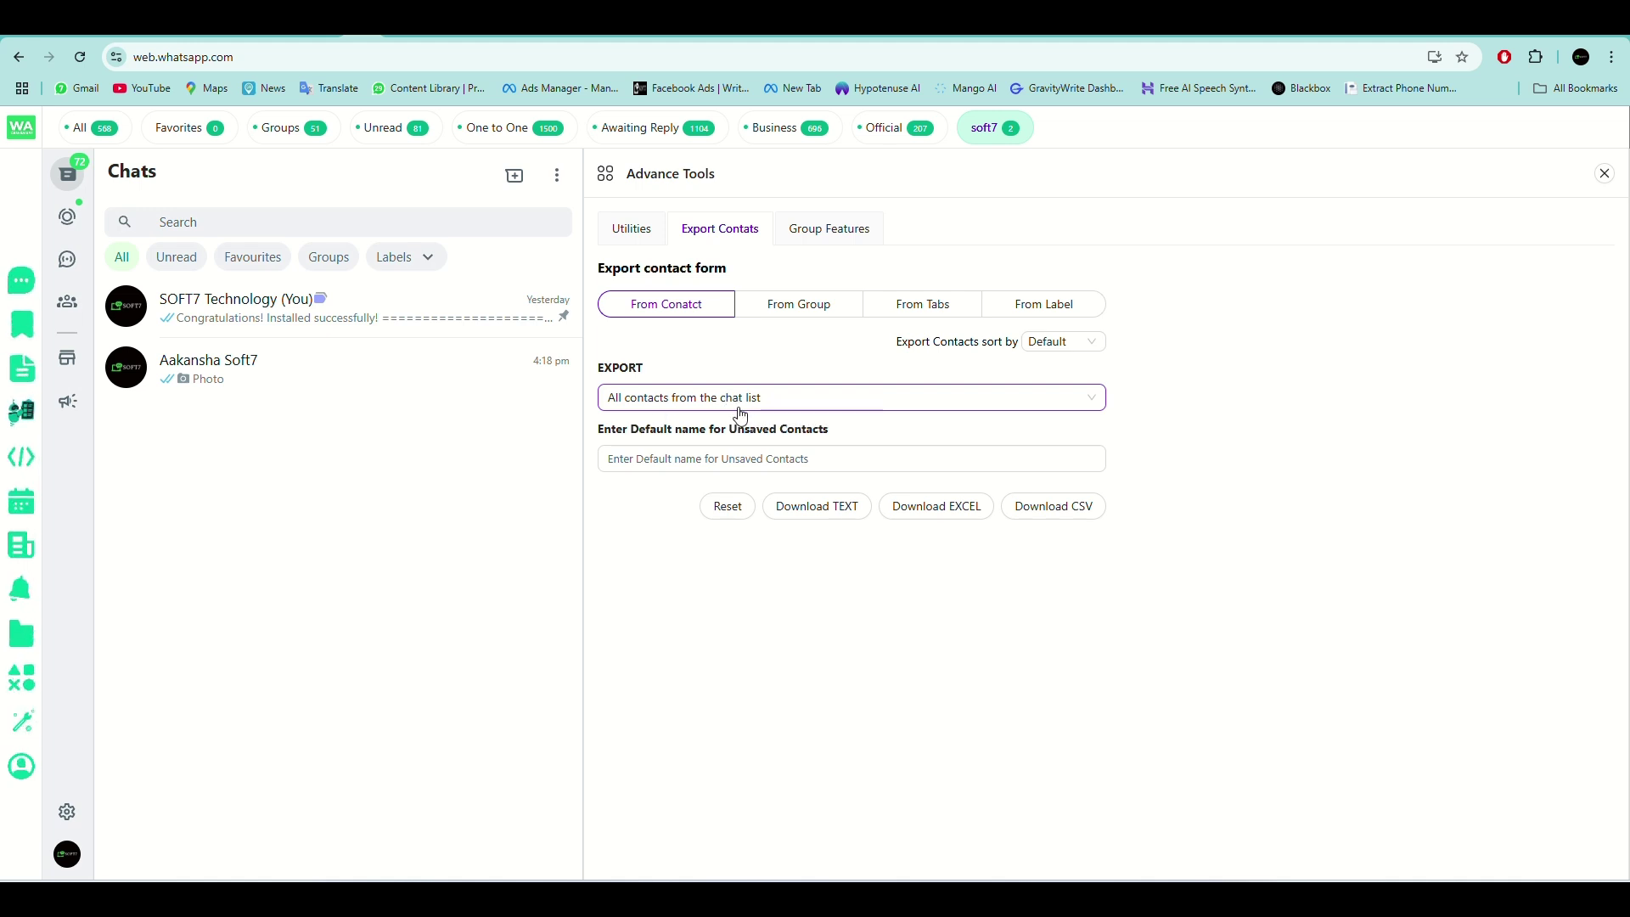
Keep 'All contacts from the chat list', download the CSV, then switch to From Group.
click(714, 411)
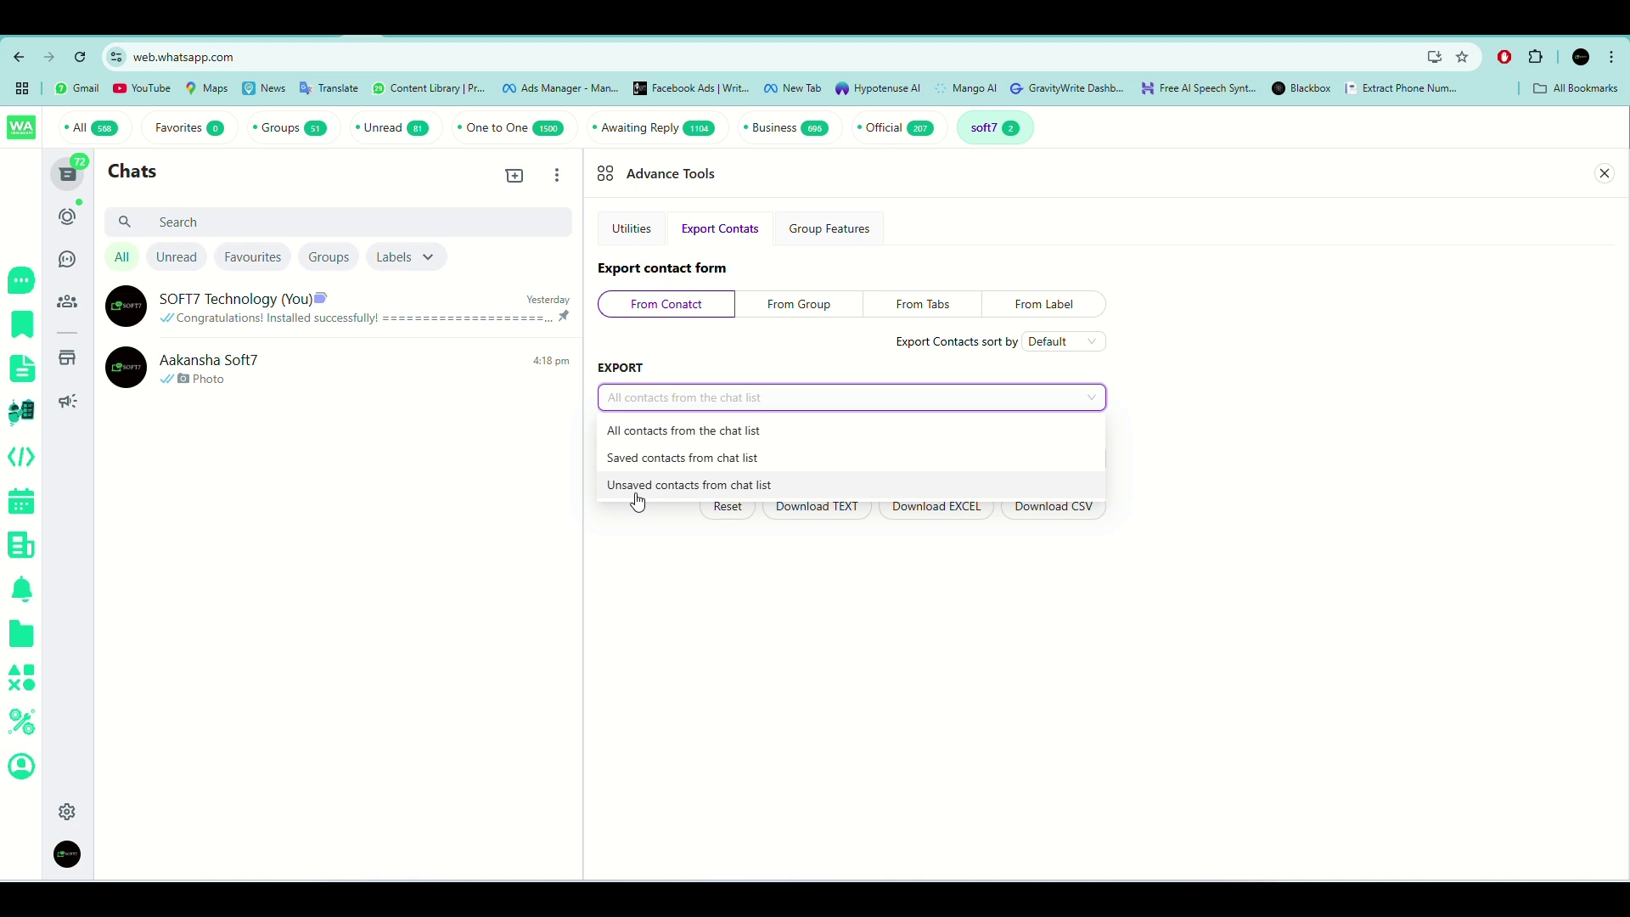
click(682, 432)
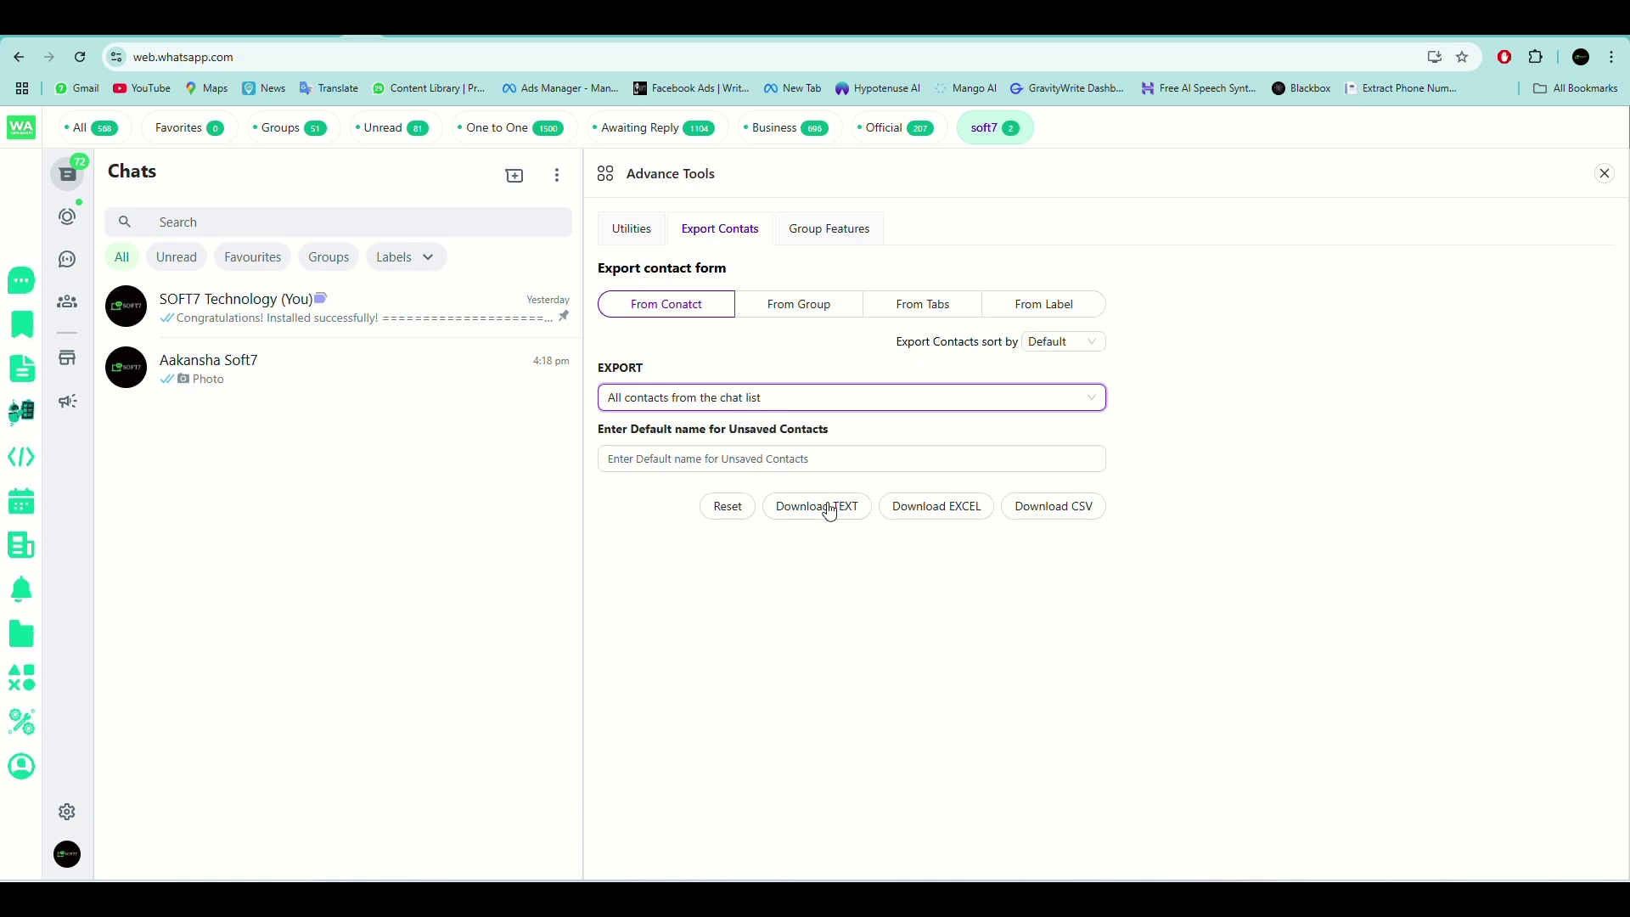
click(1034, 519)
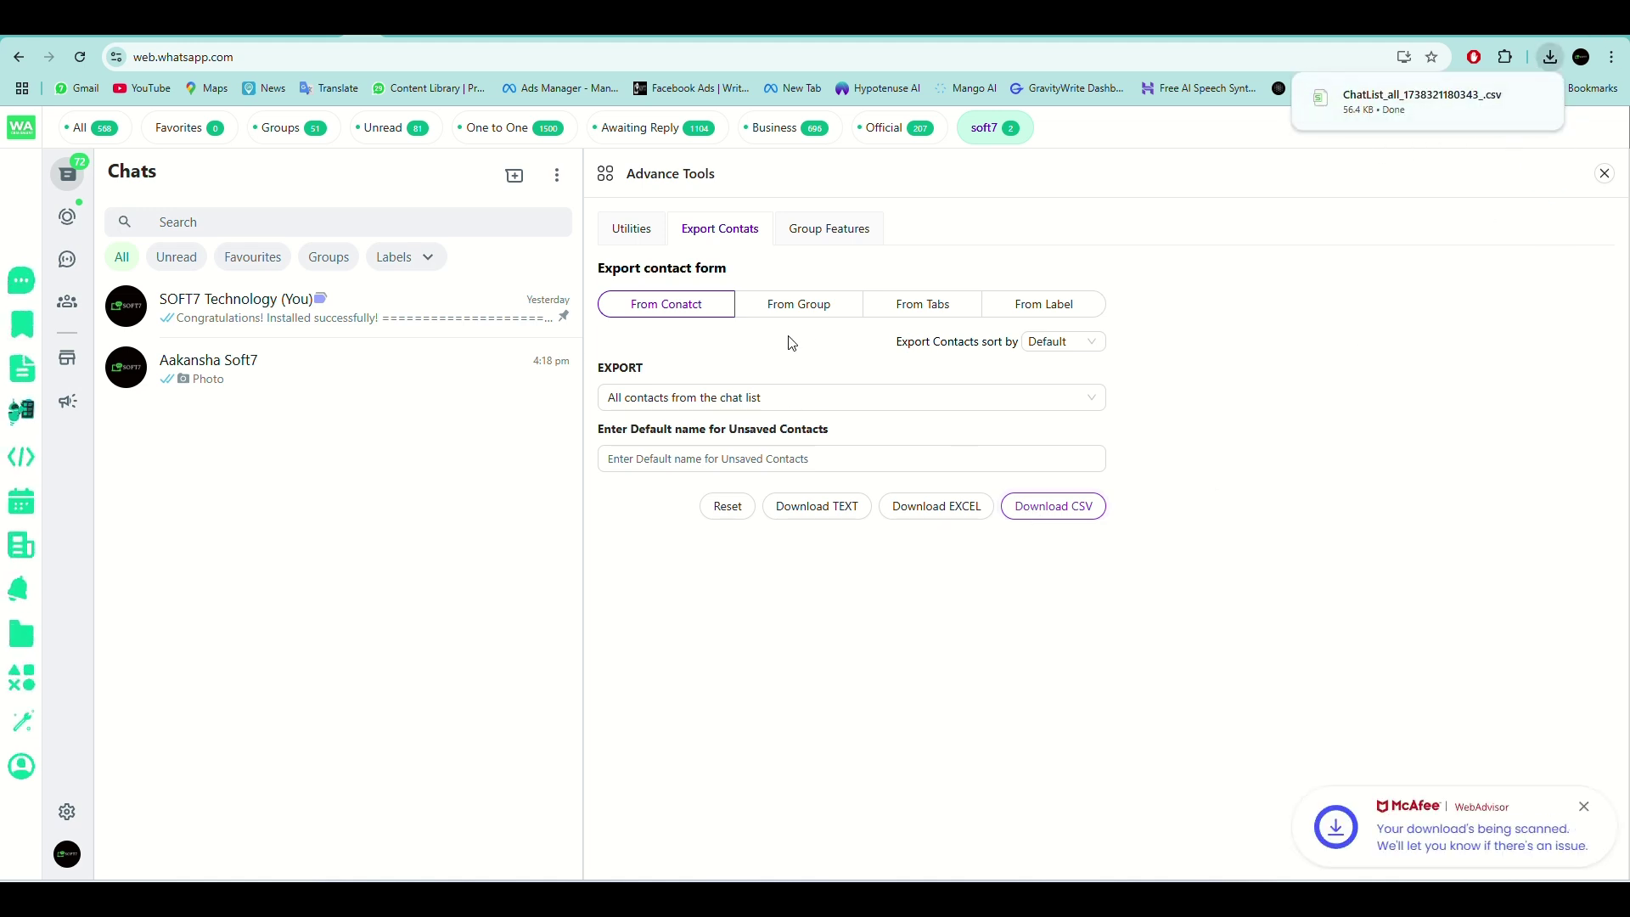
click(802, 308)
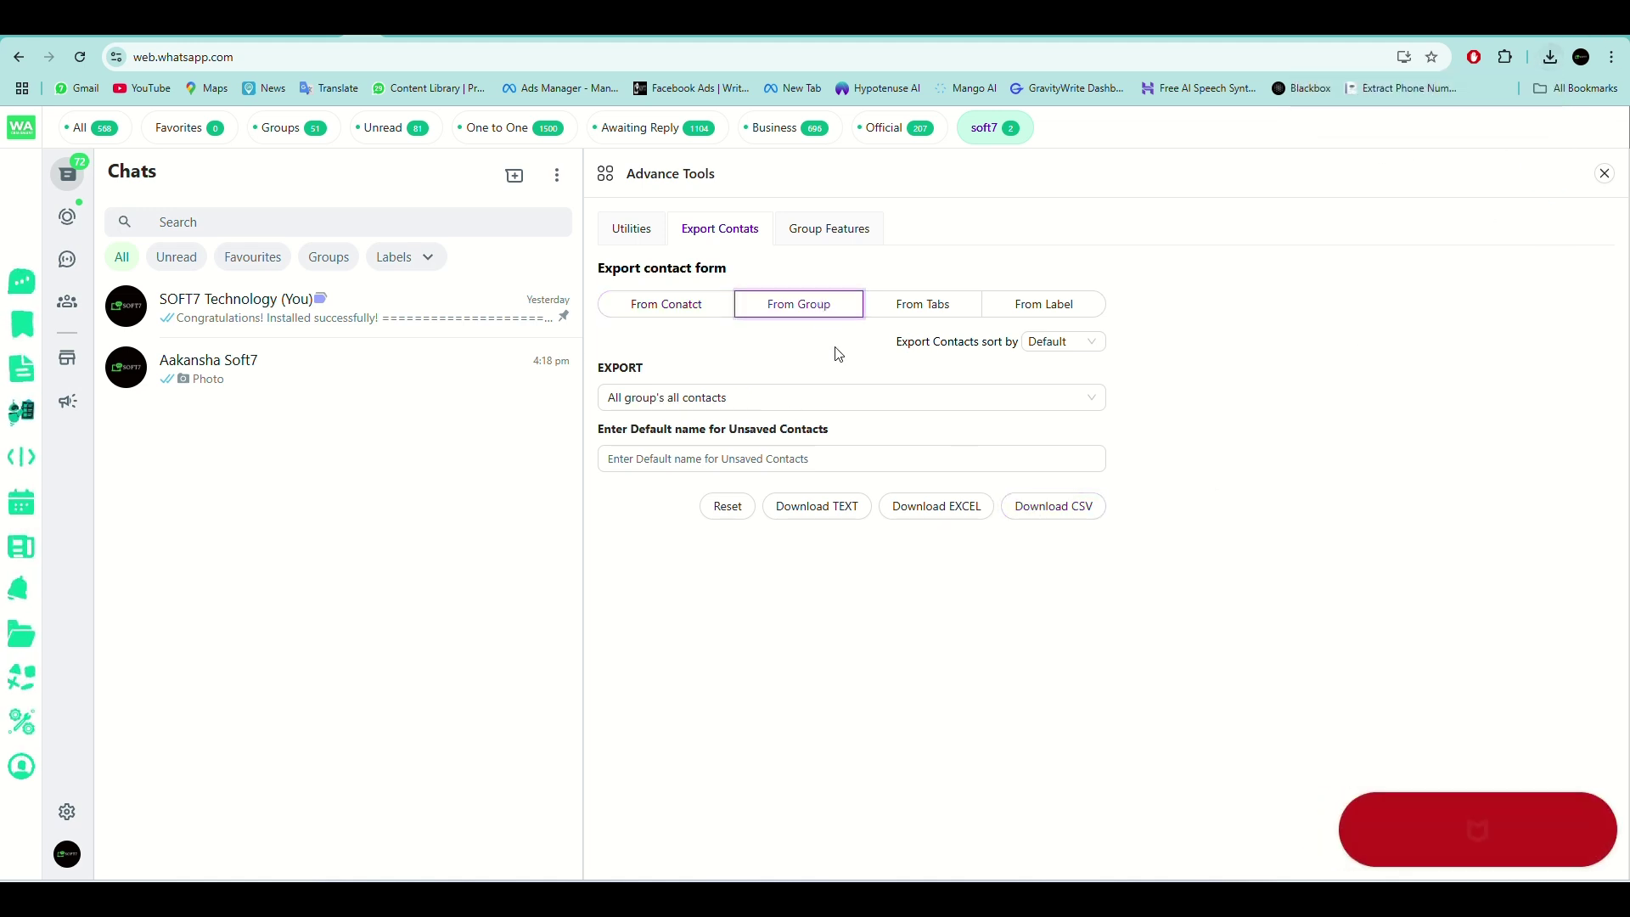
Try the From Group choices: all groups' contacts, then a specific group with an empty group list.
click(731, 408)
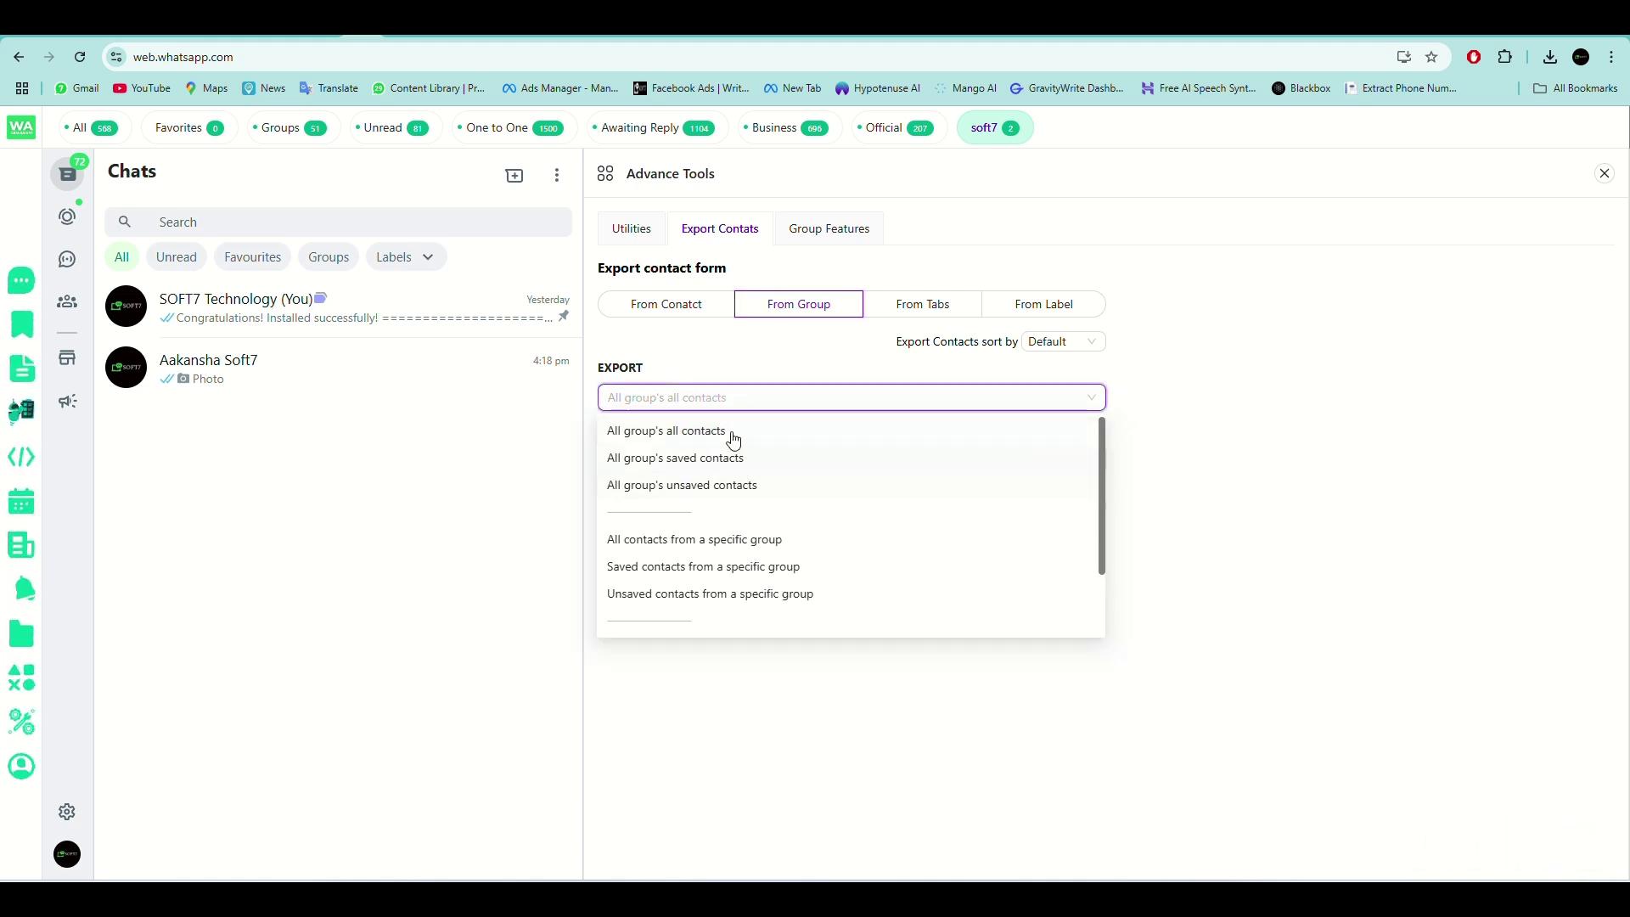
click(638, 430)
click(804, 404)
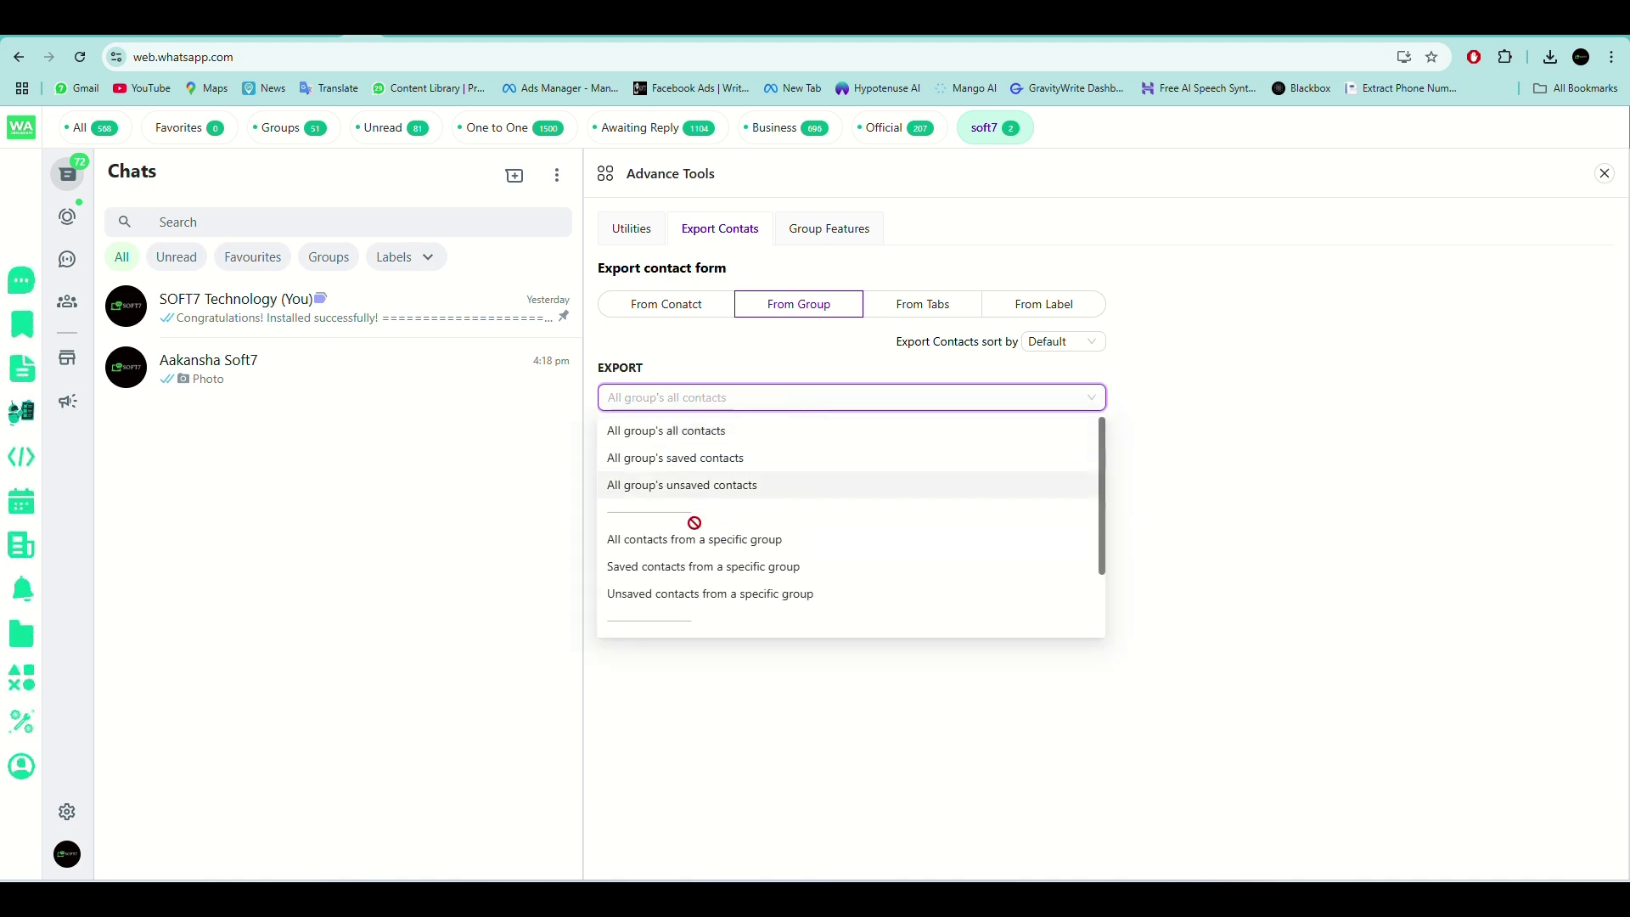
click(670, 430)
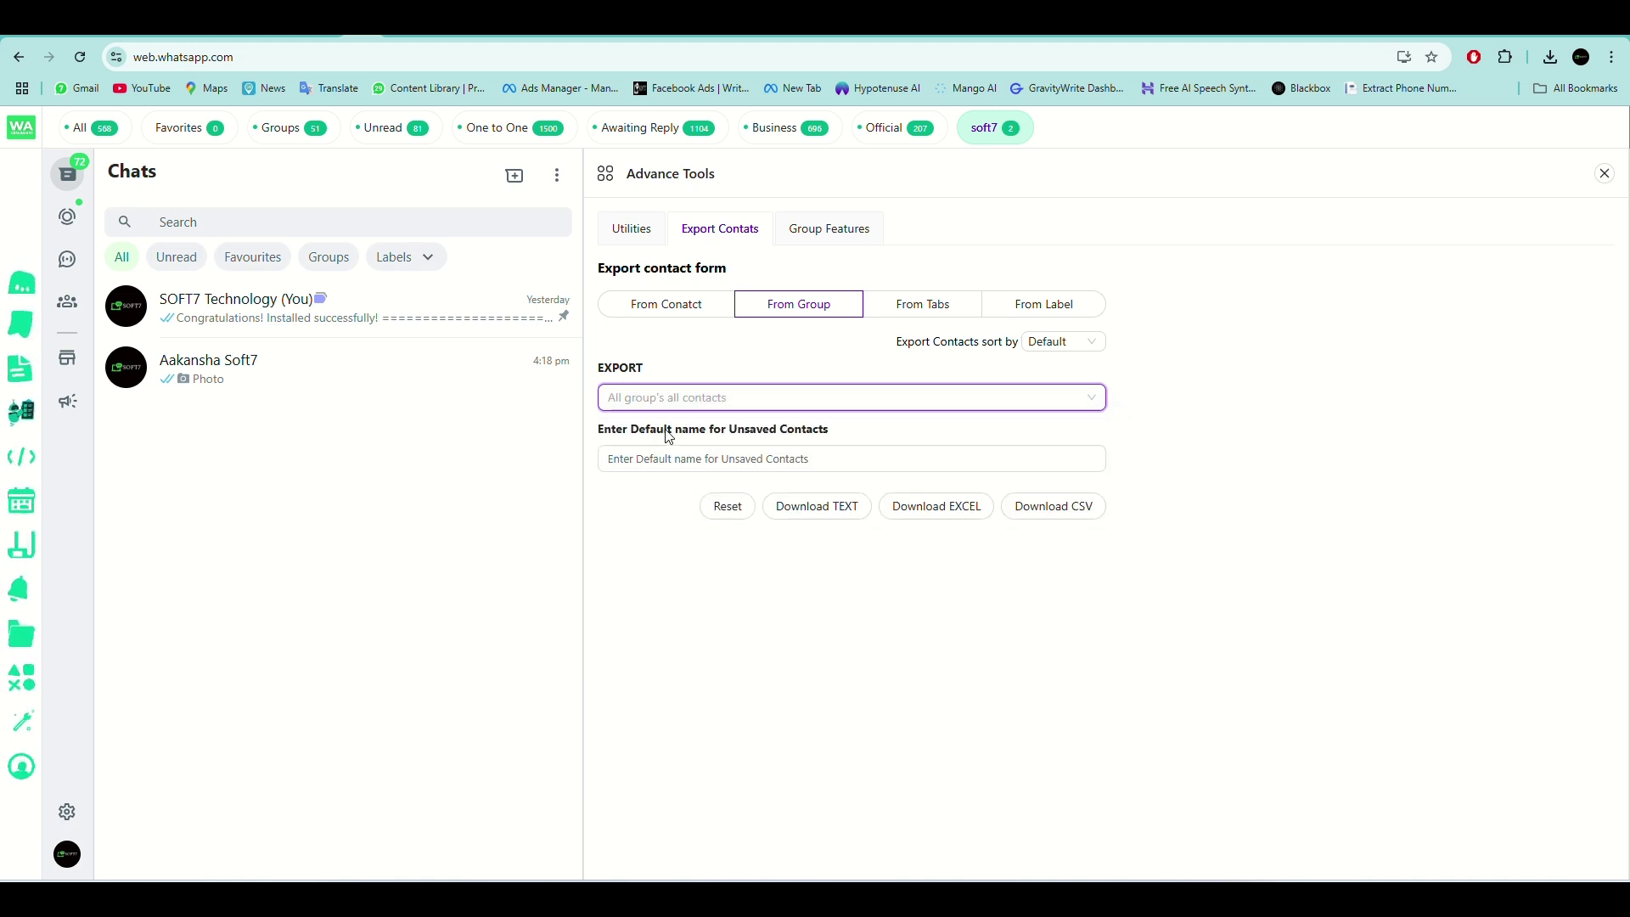
click(671, 397)
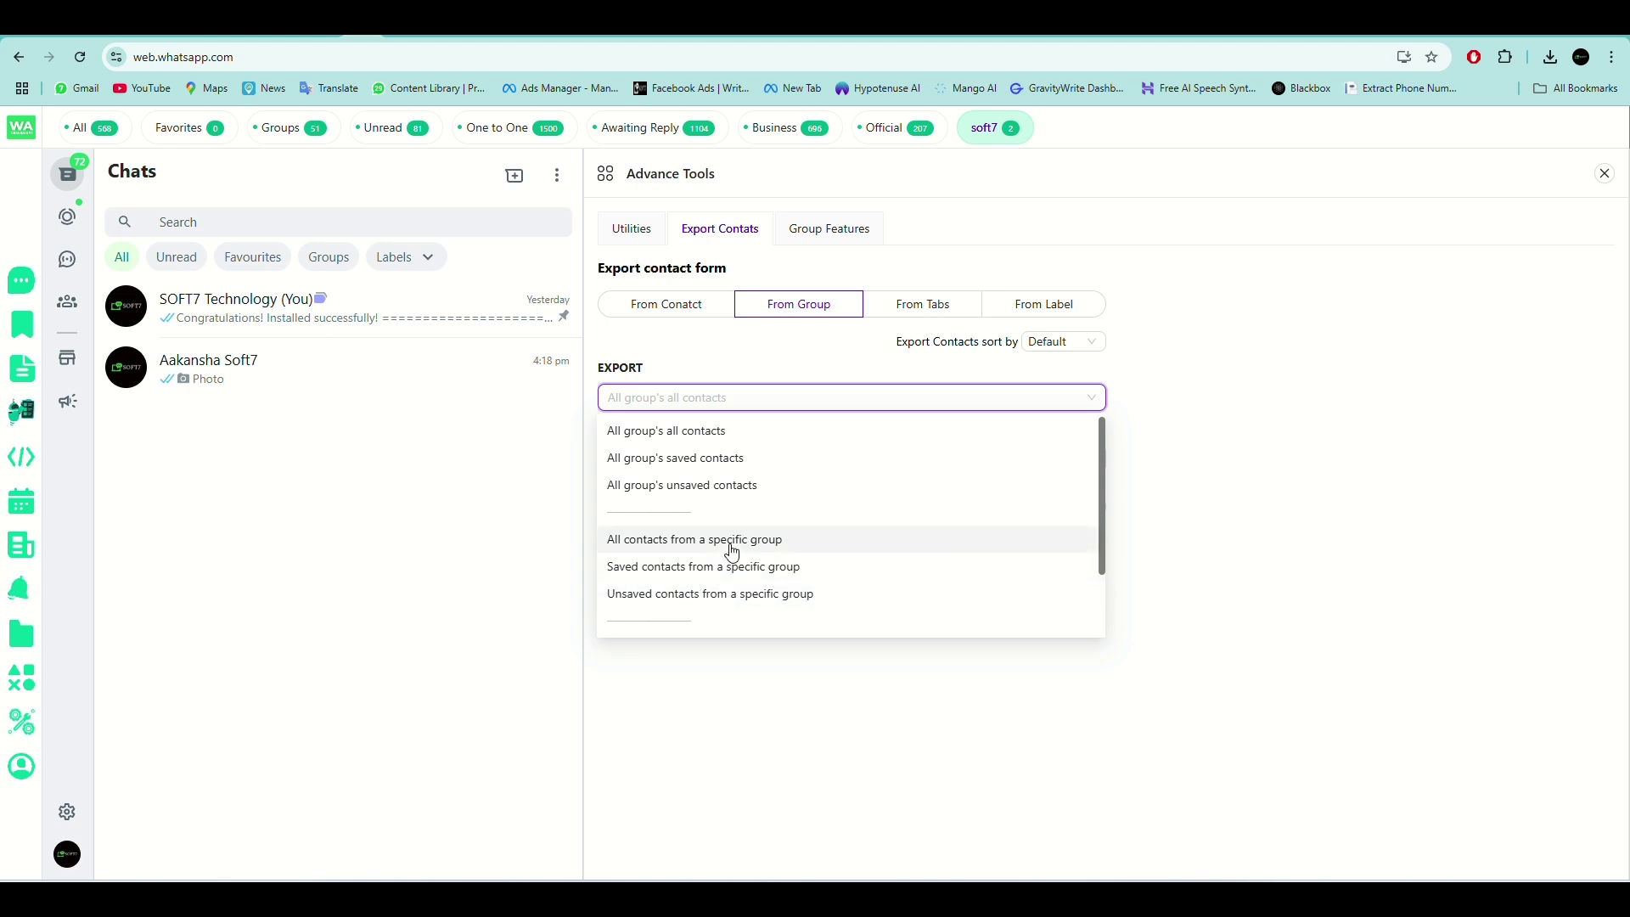
click(727, 548)
click(814, 450)
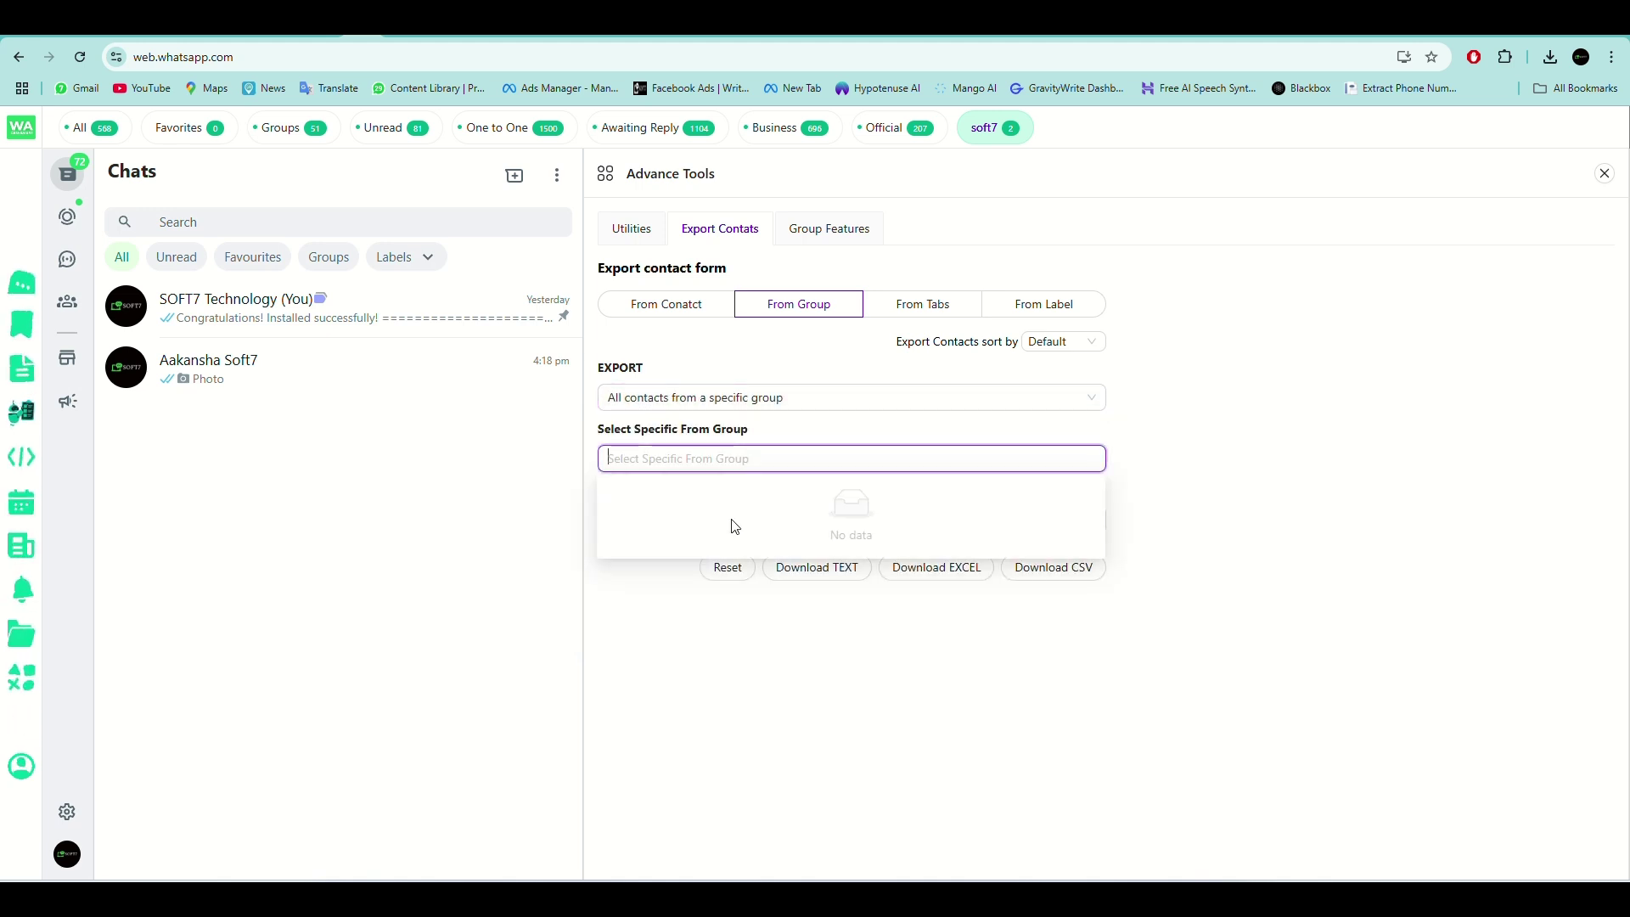
click(746, 402)
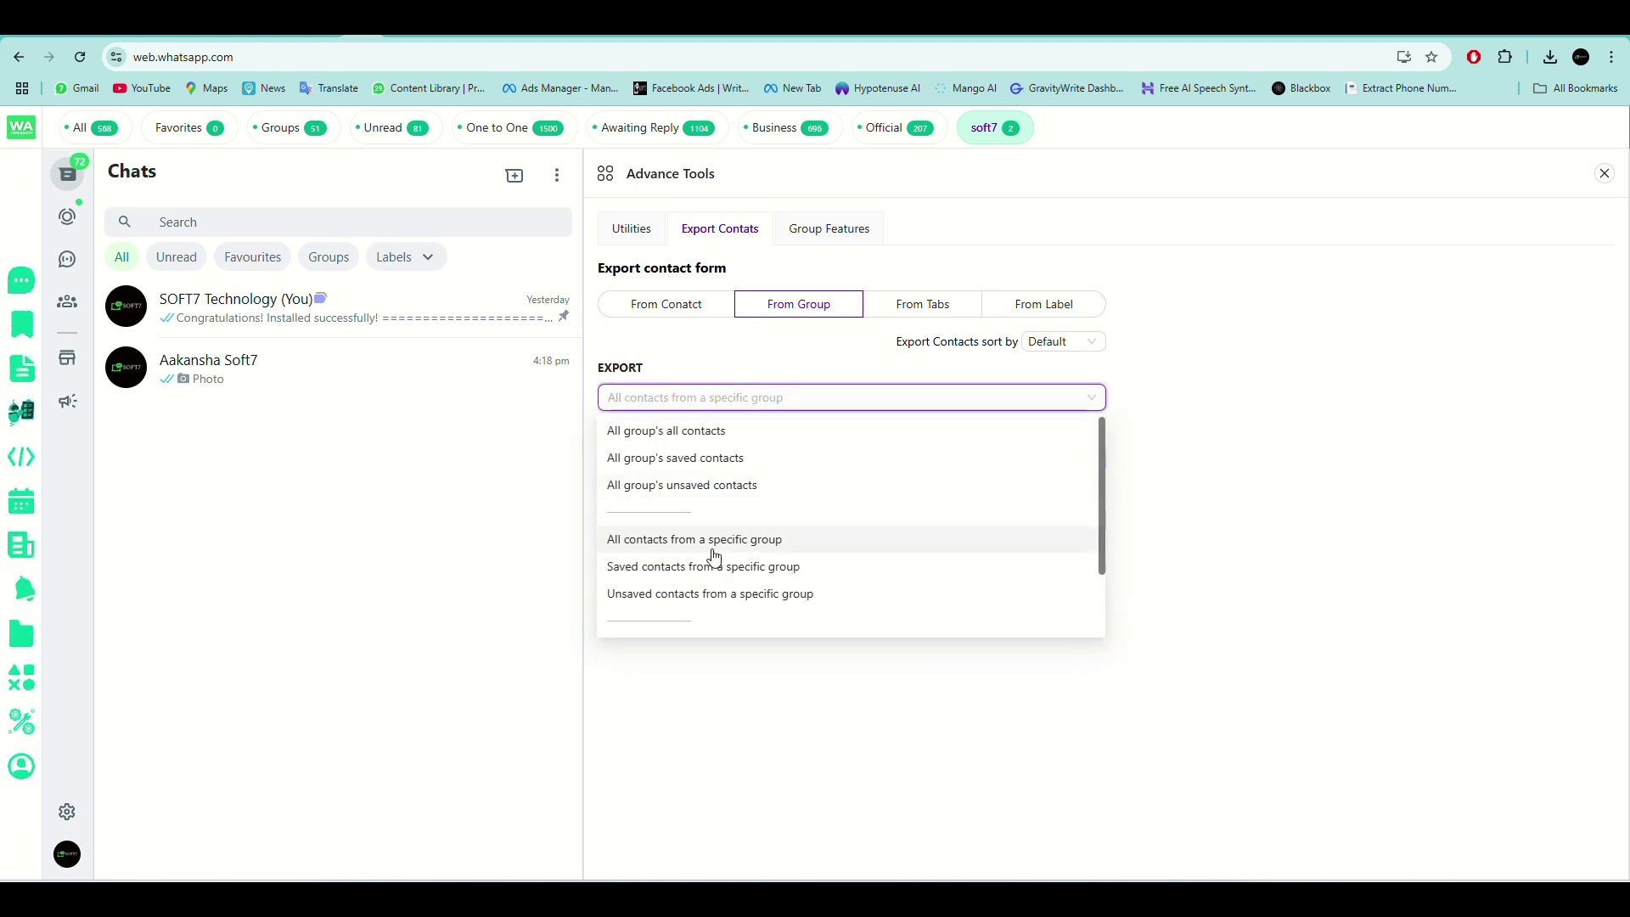
click(742, 541)
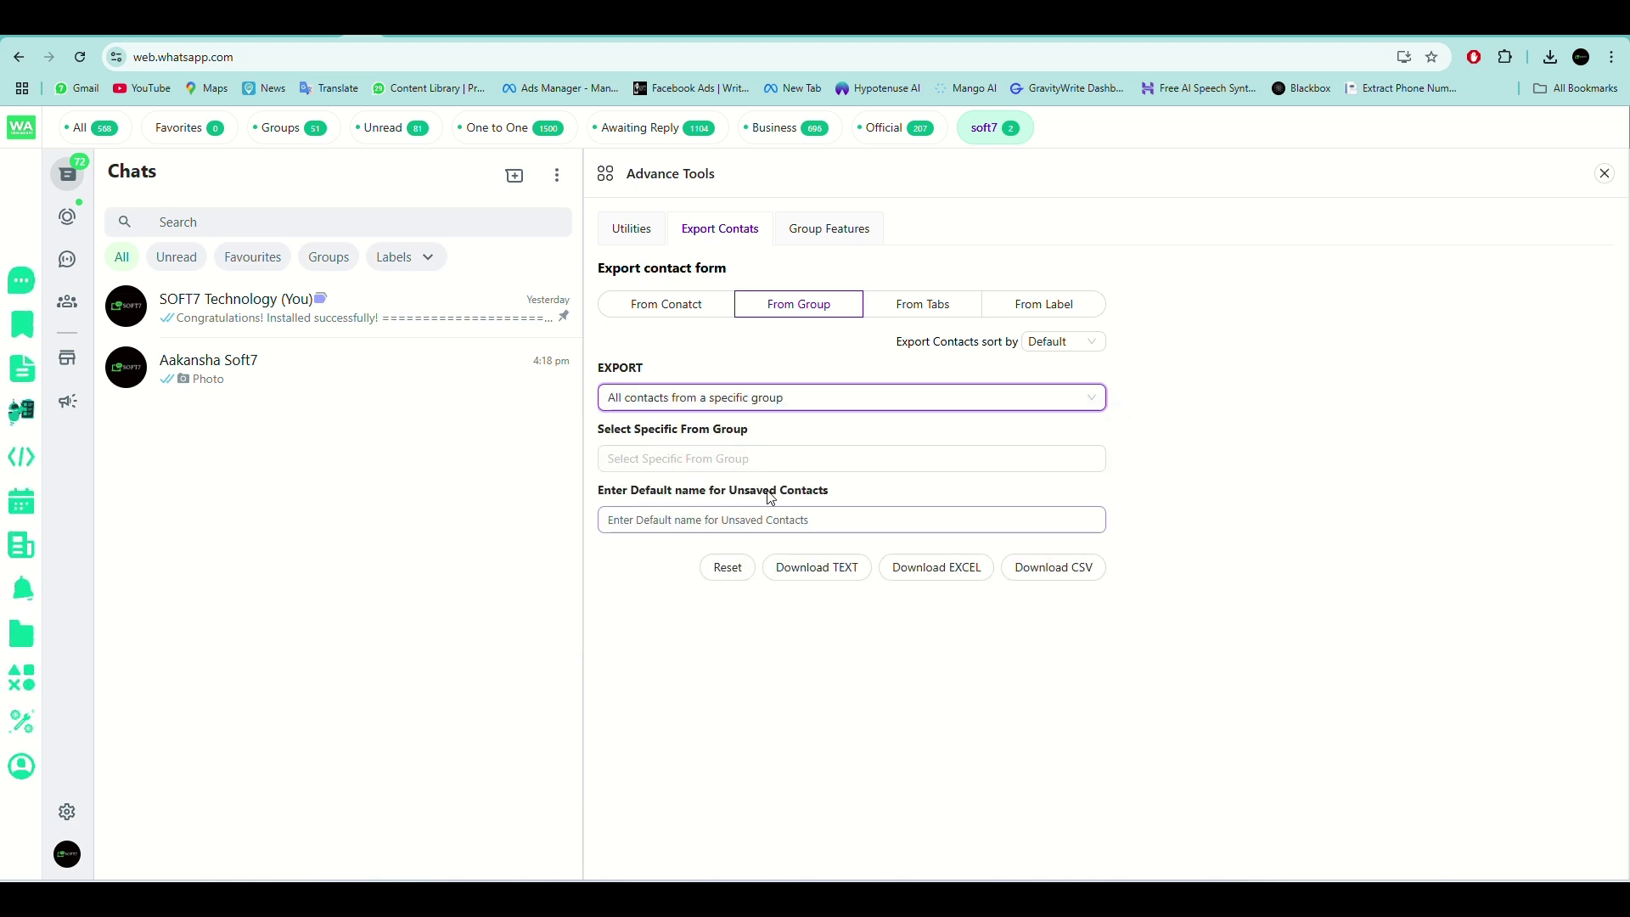
click(747, 458)
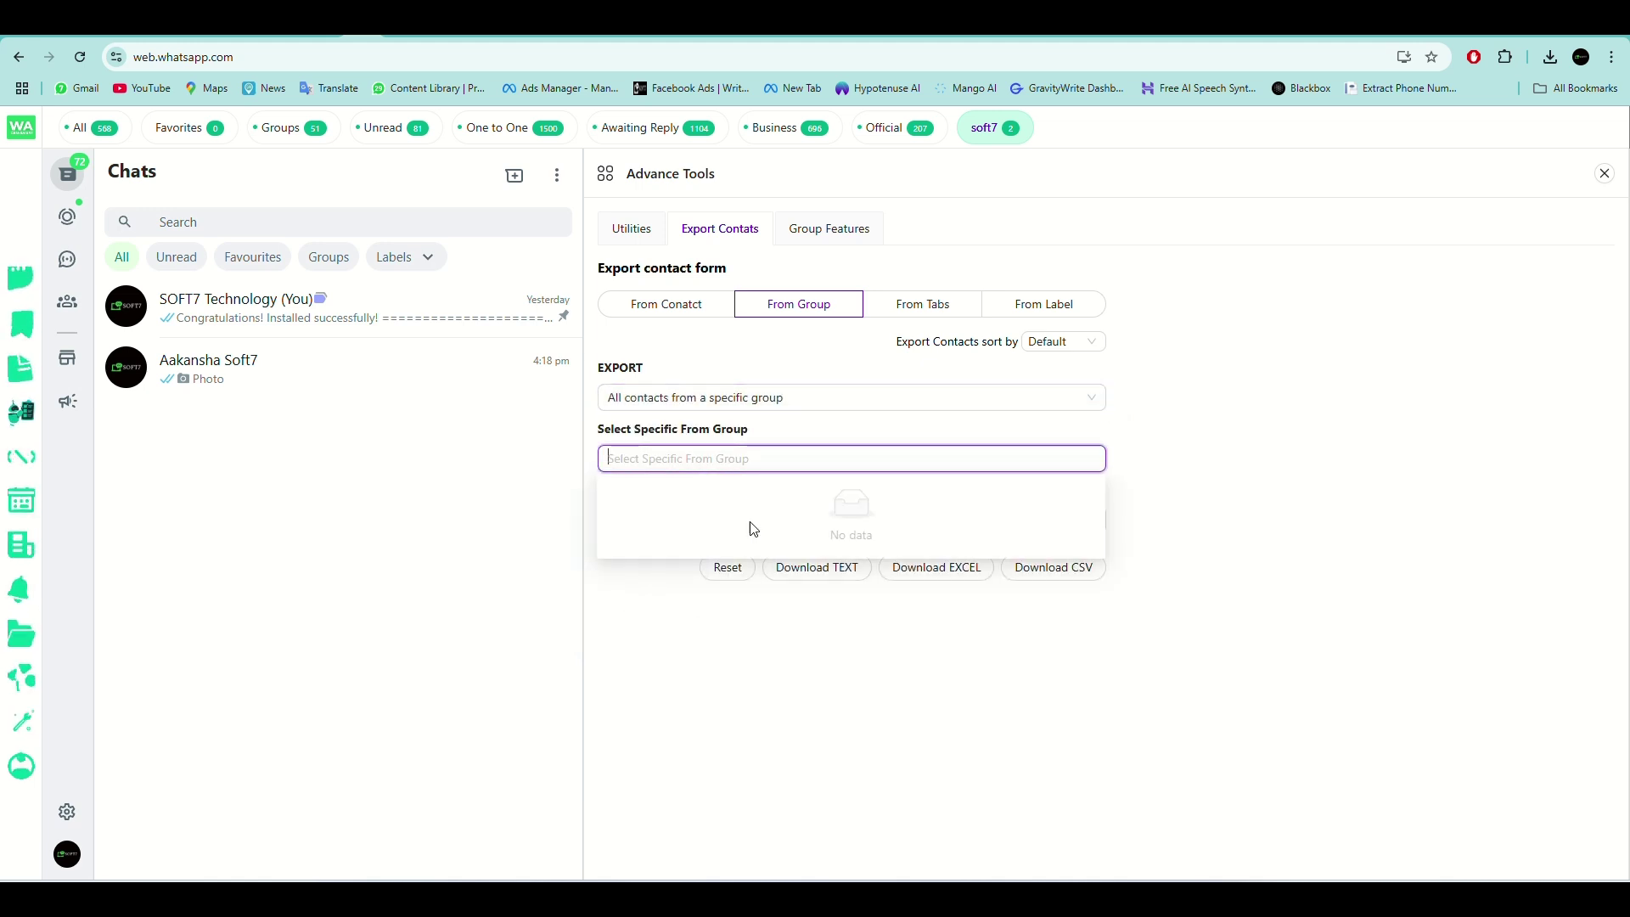
click(669, 645)
click(716, 458)
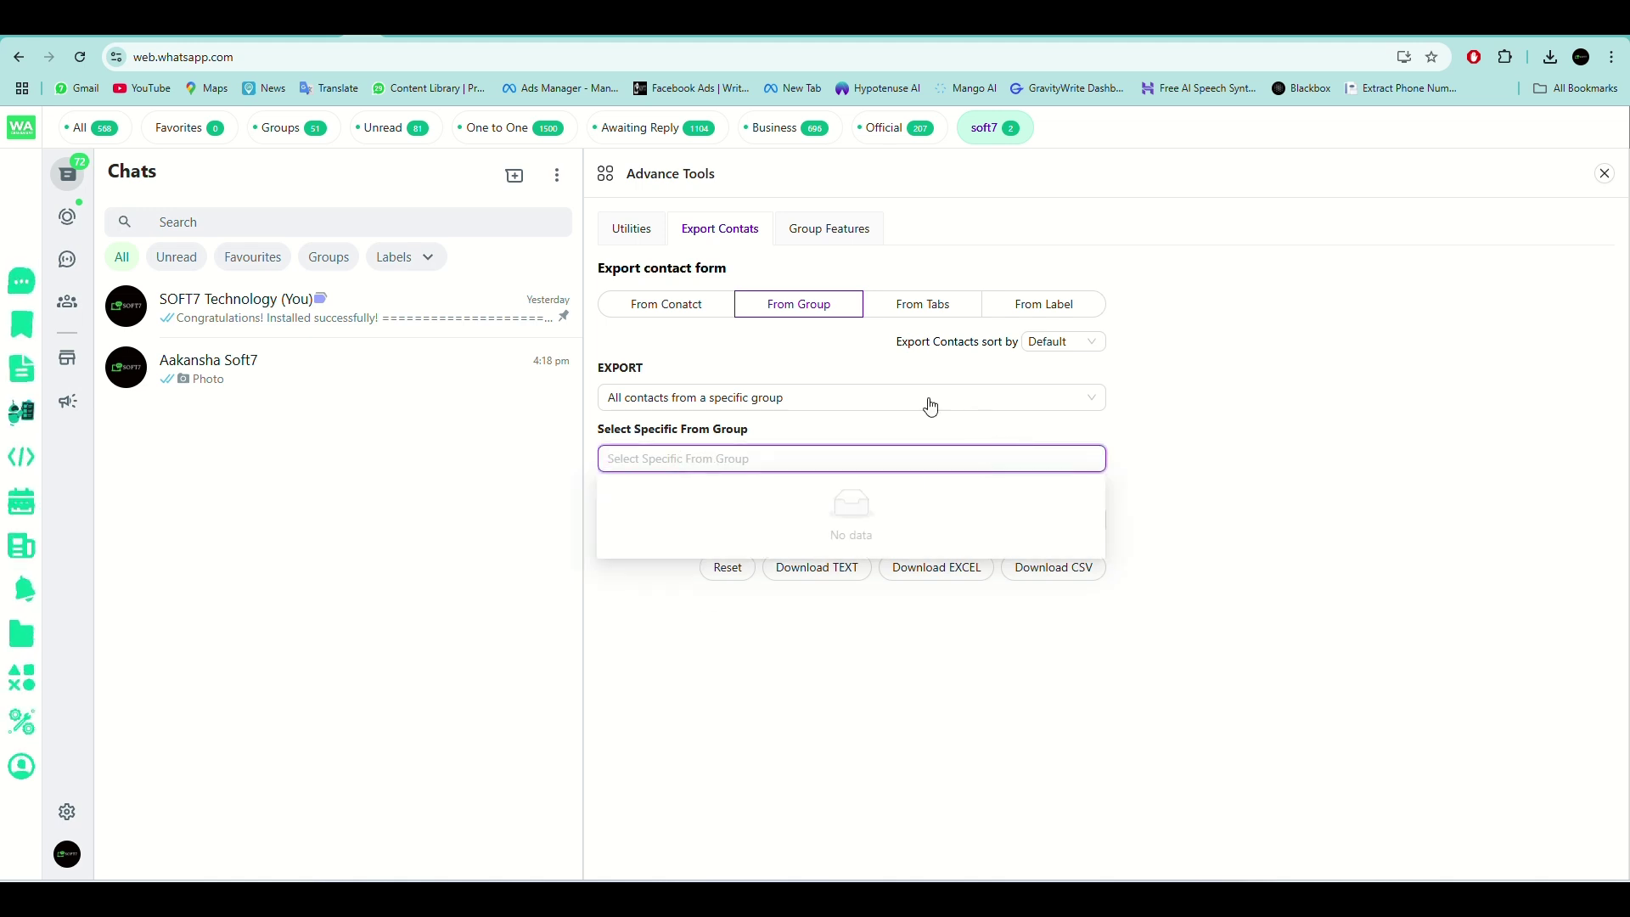
Switch the export source to From Tabs, then From Label with New customer.
click(925, 308)
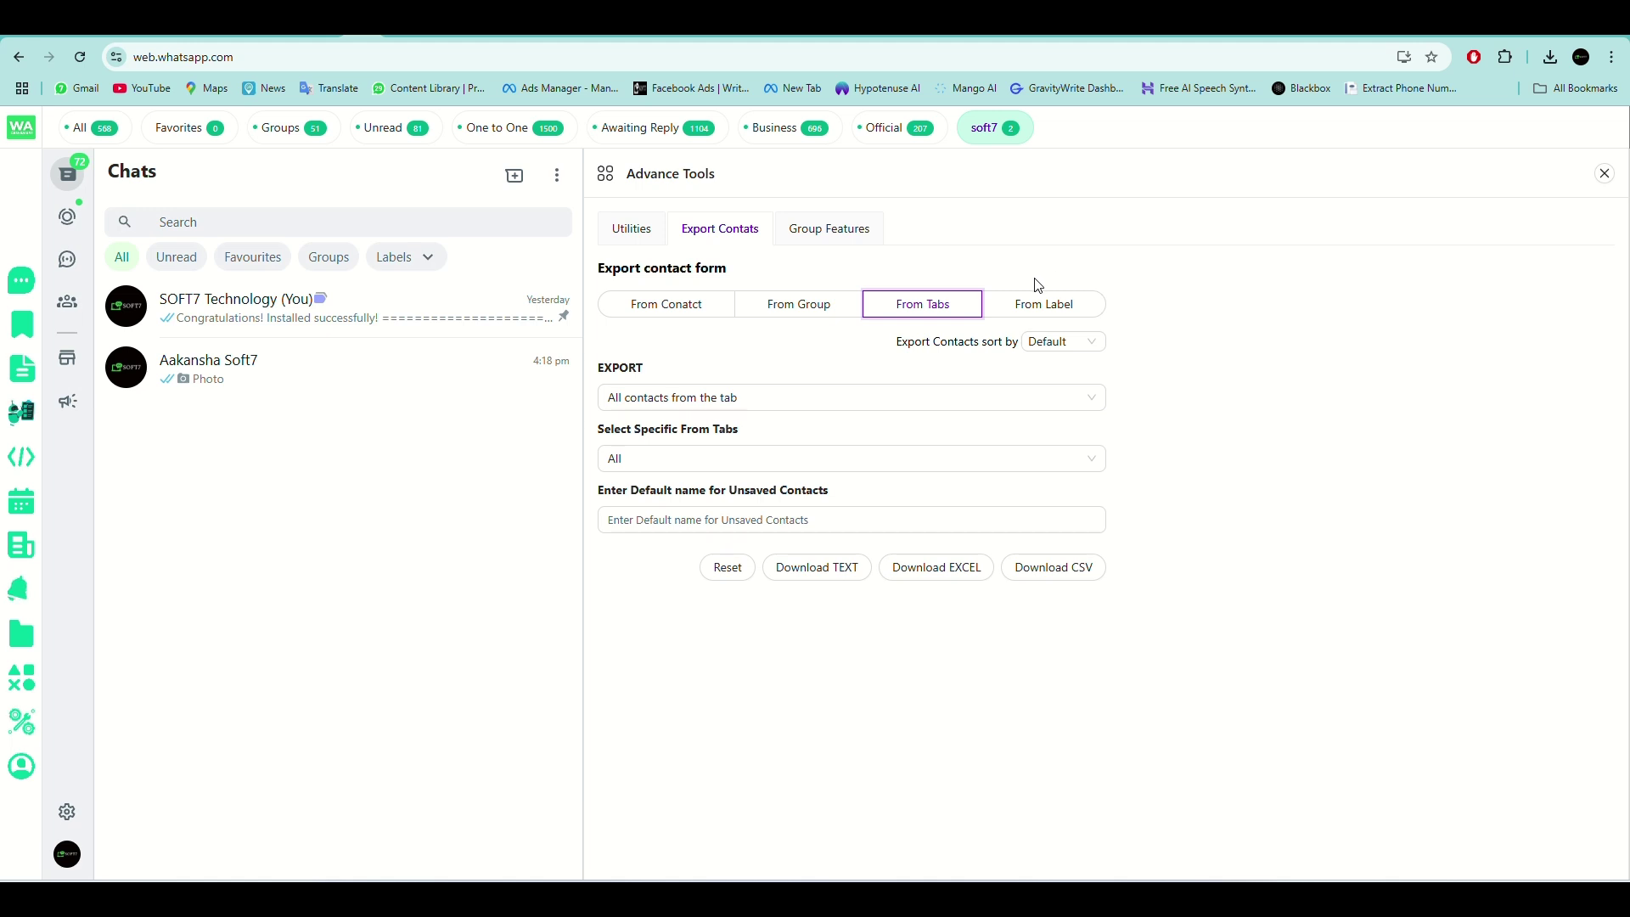
click(1045, 311)
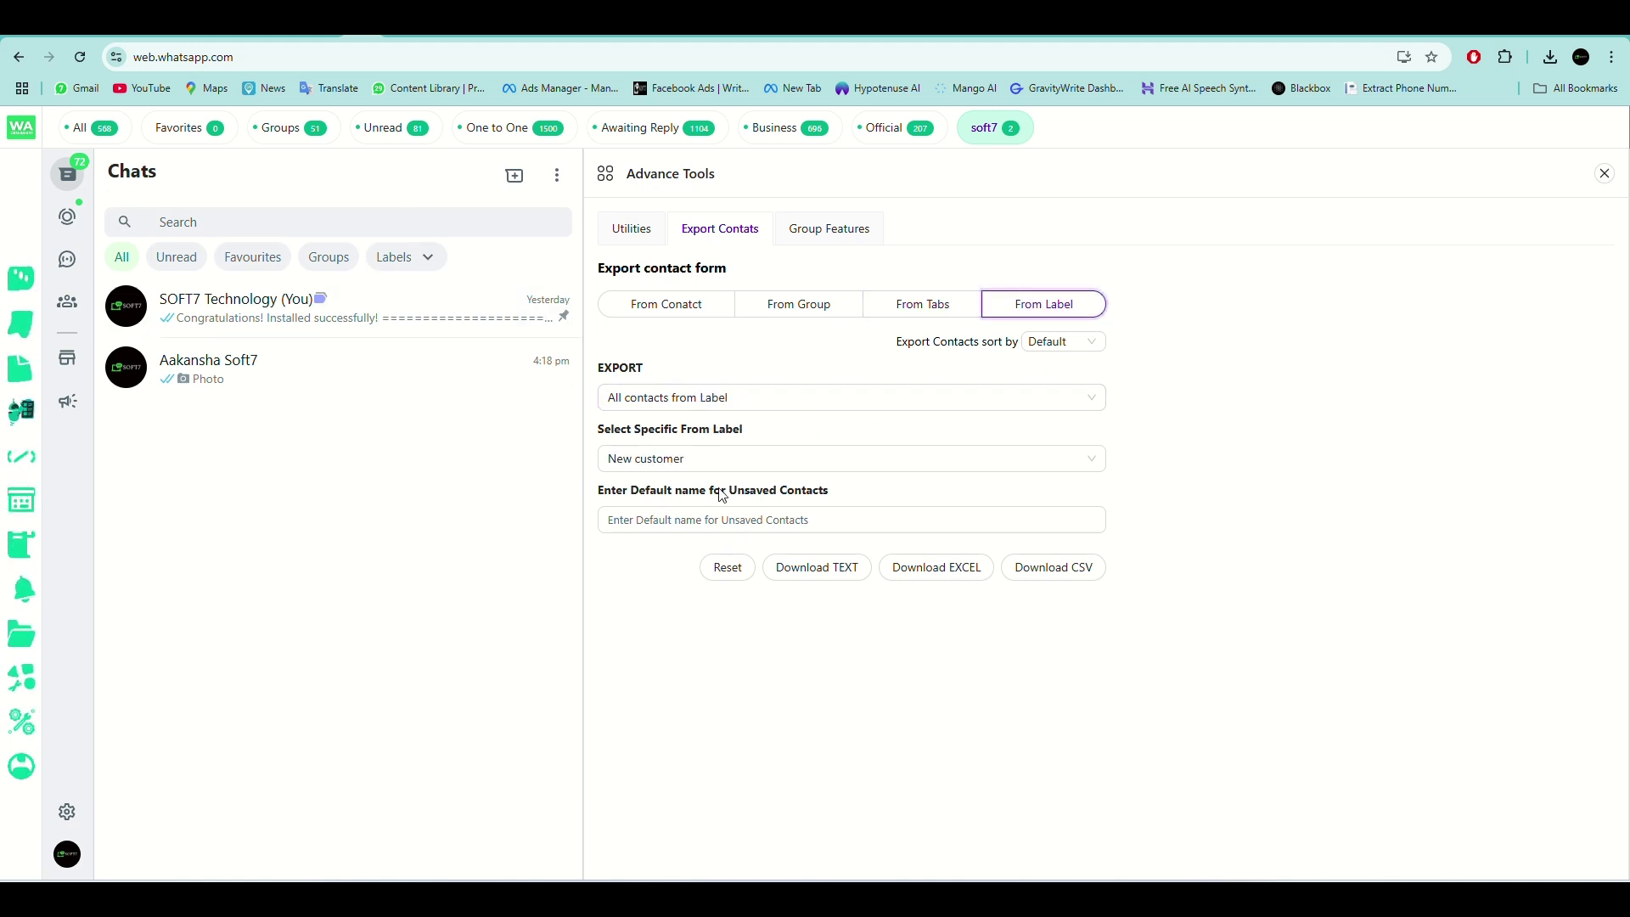
click(820, 512)
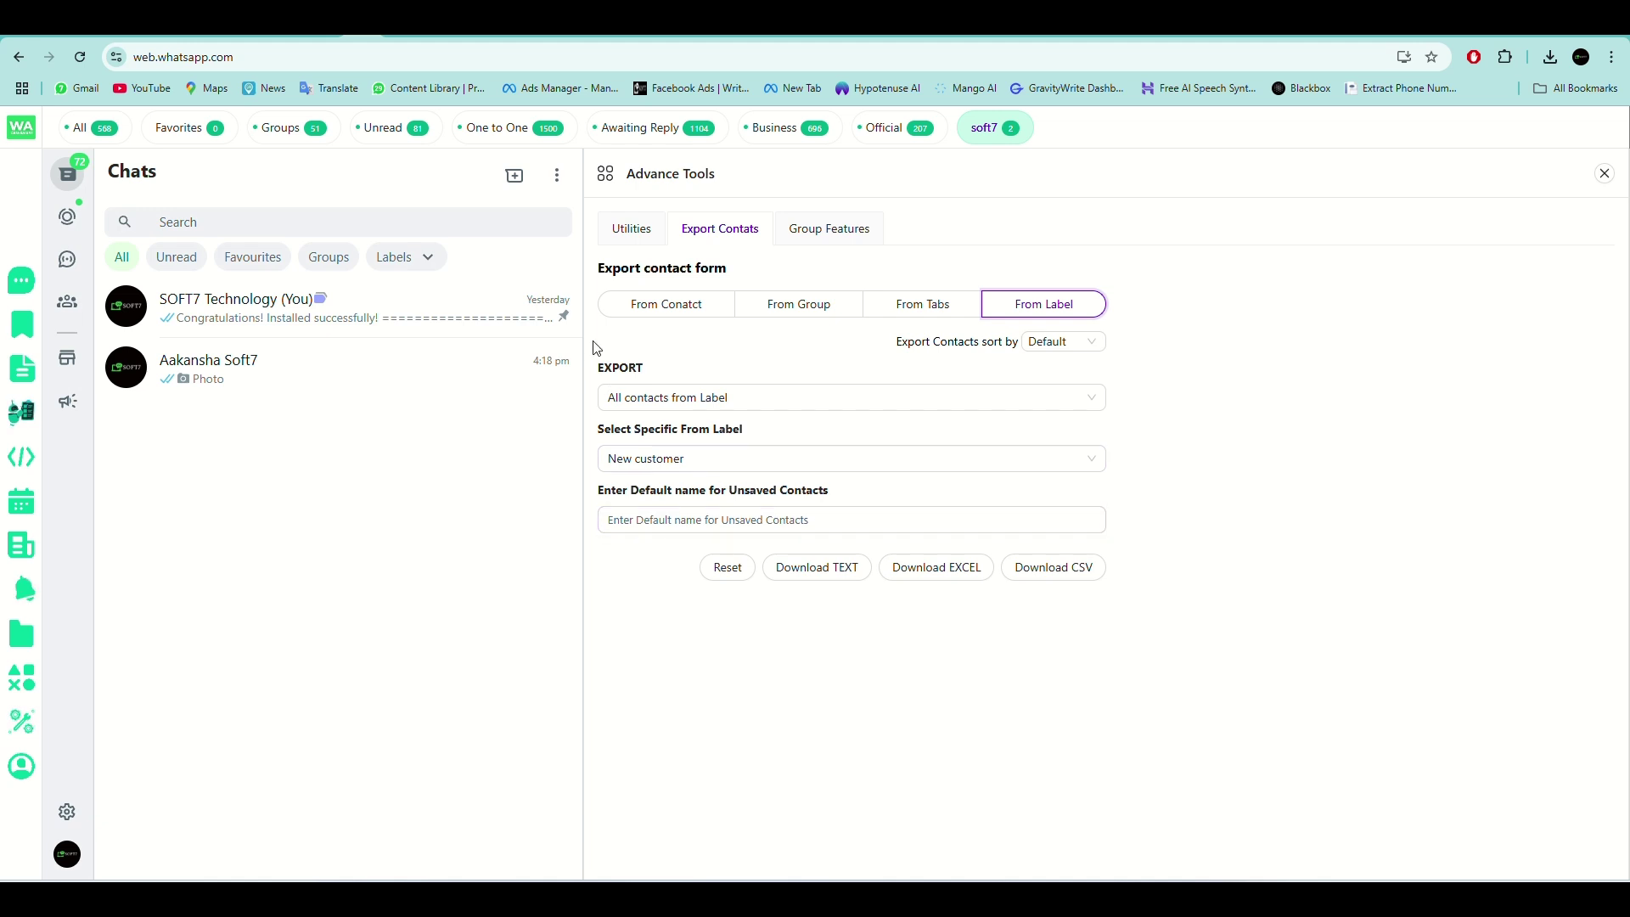
Close Advance Tools, show the Free Tools blur settings and bring up the functions grid.
click(1605, 175)
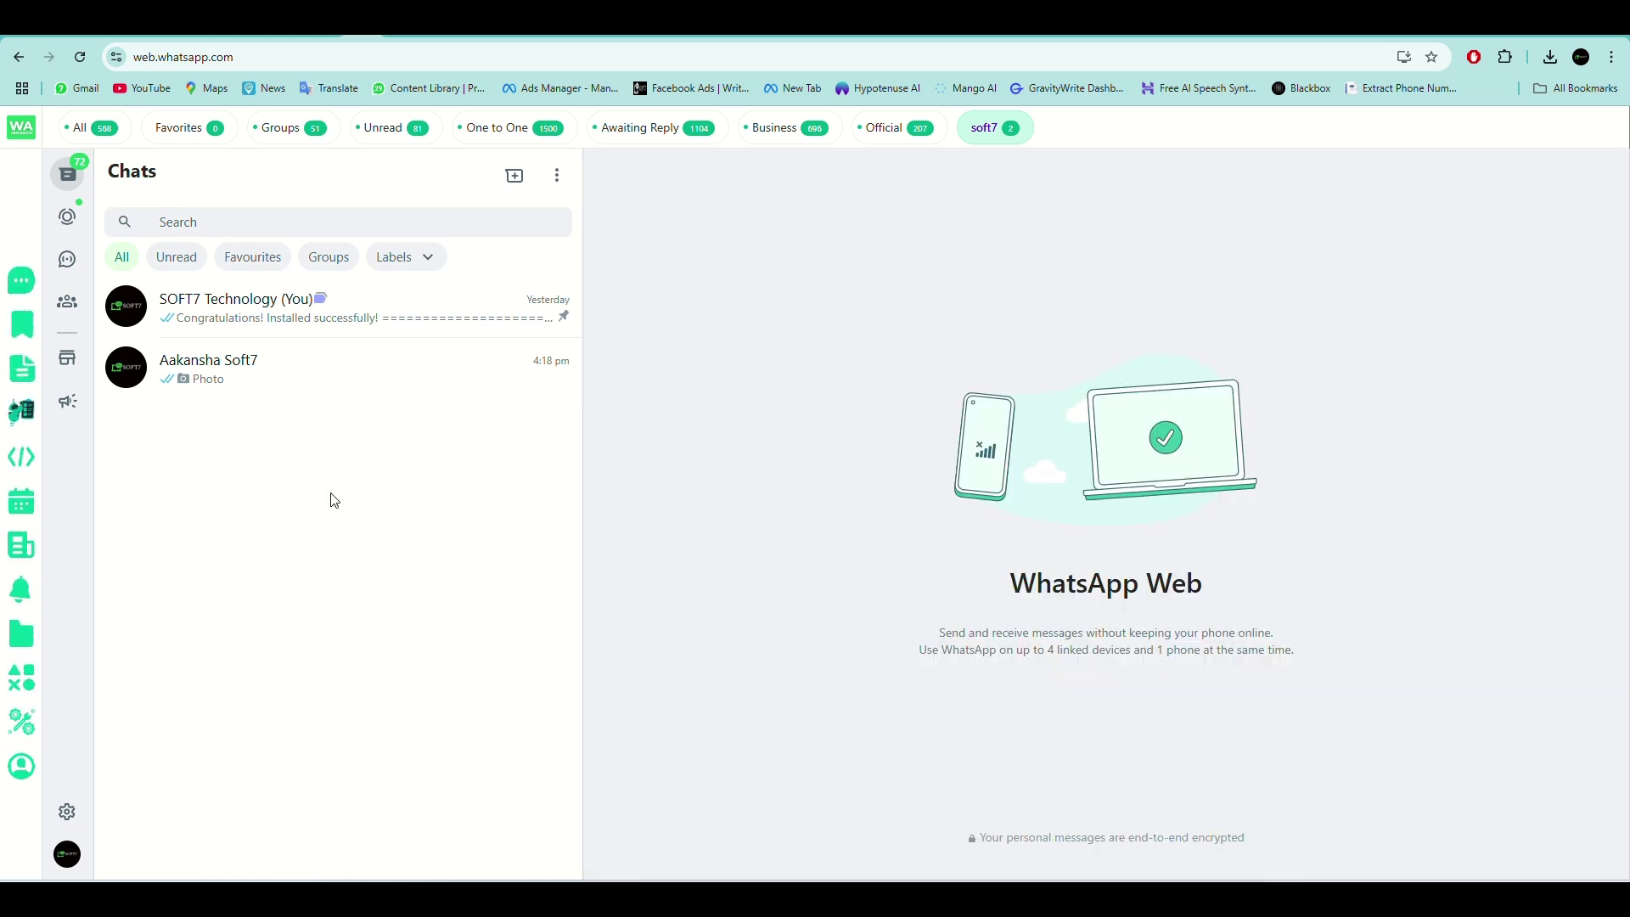
click(22, 722)
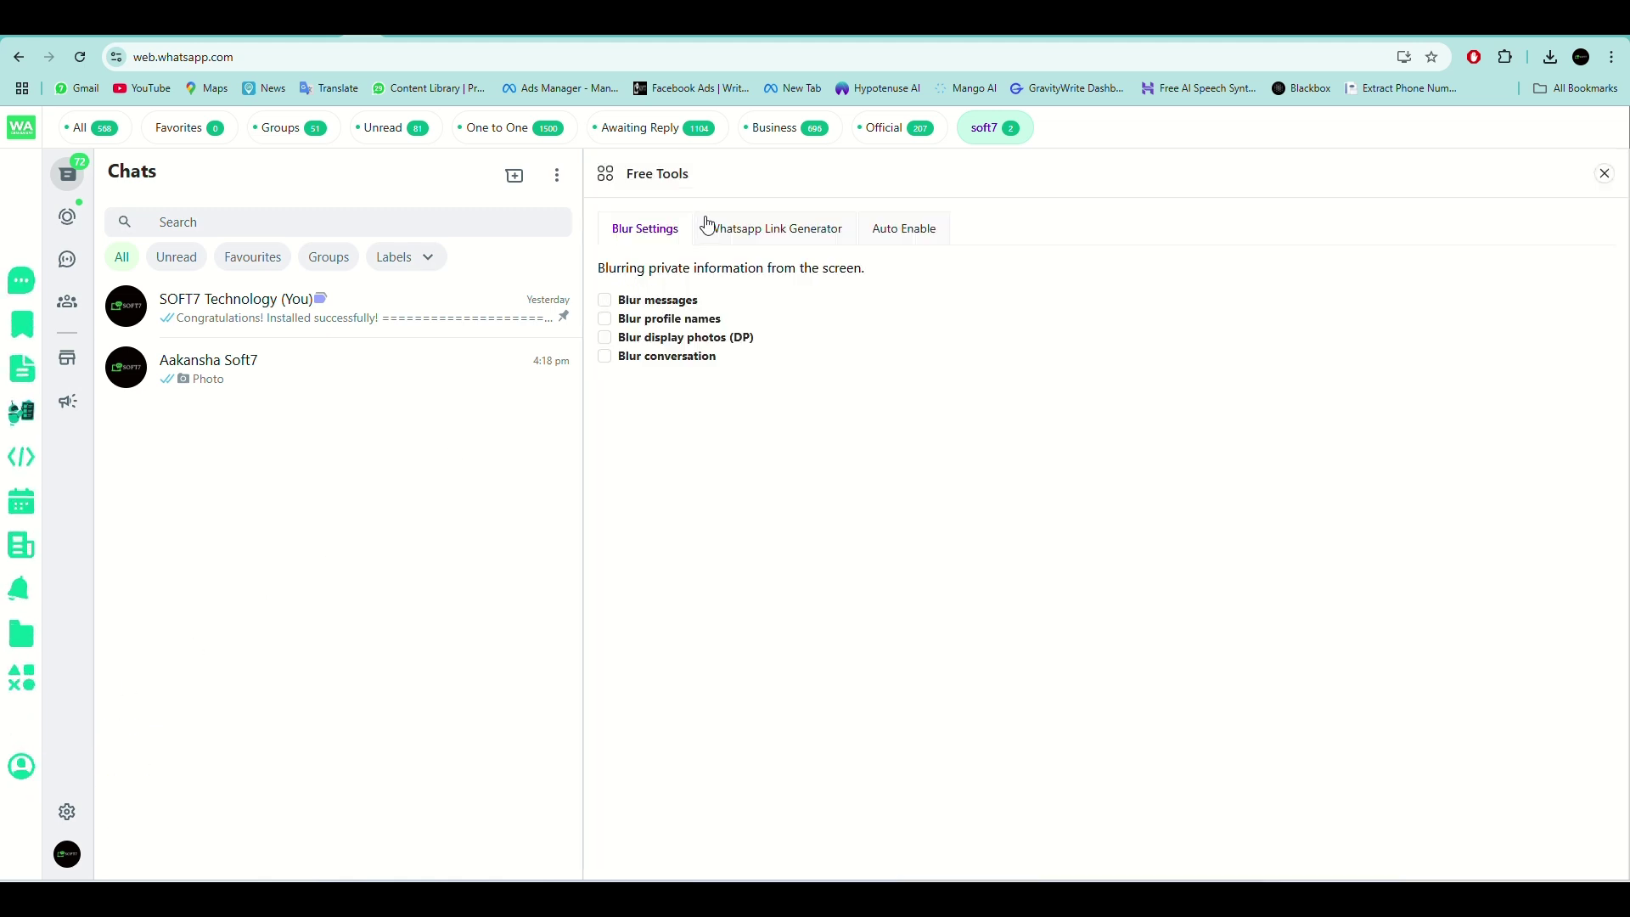
click(31, 685)
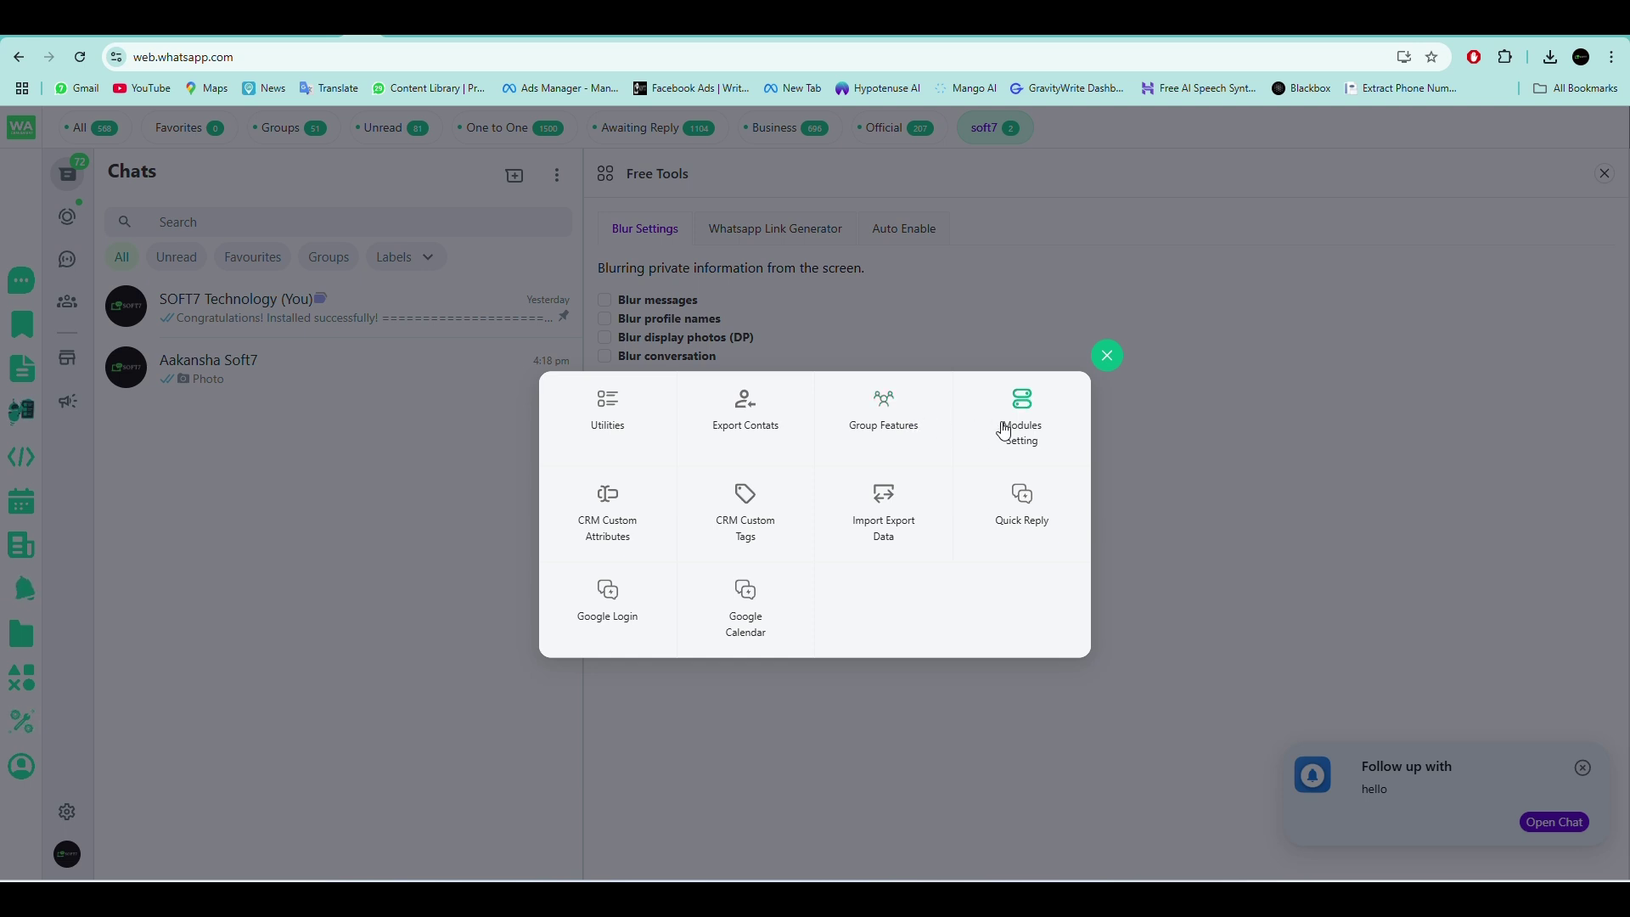
View Group Features, then return to the blur settings with the functions grid reopened.
click(900, 426)
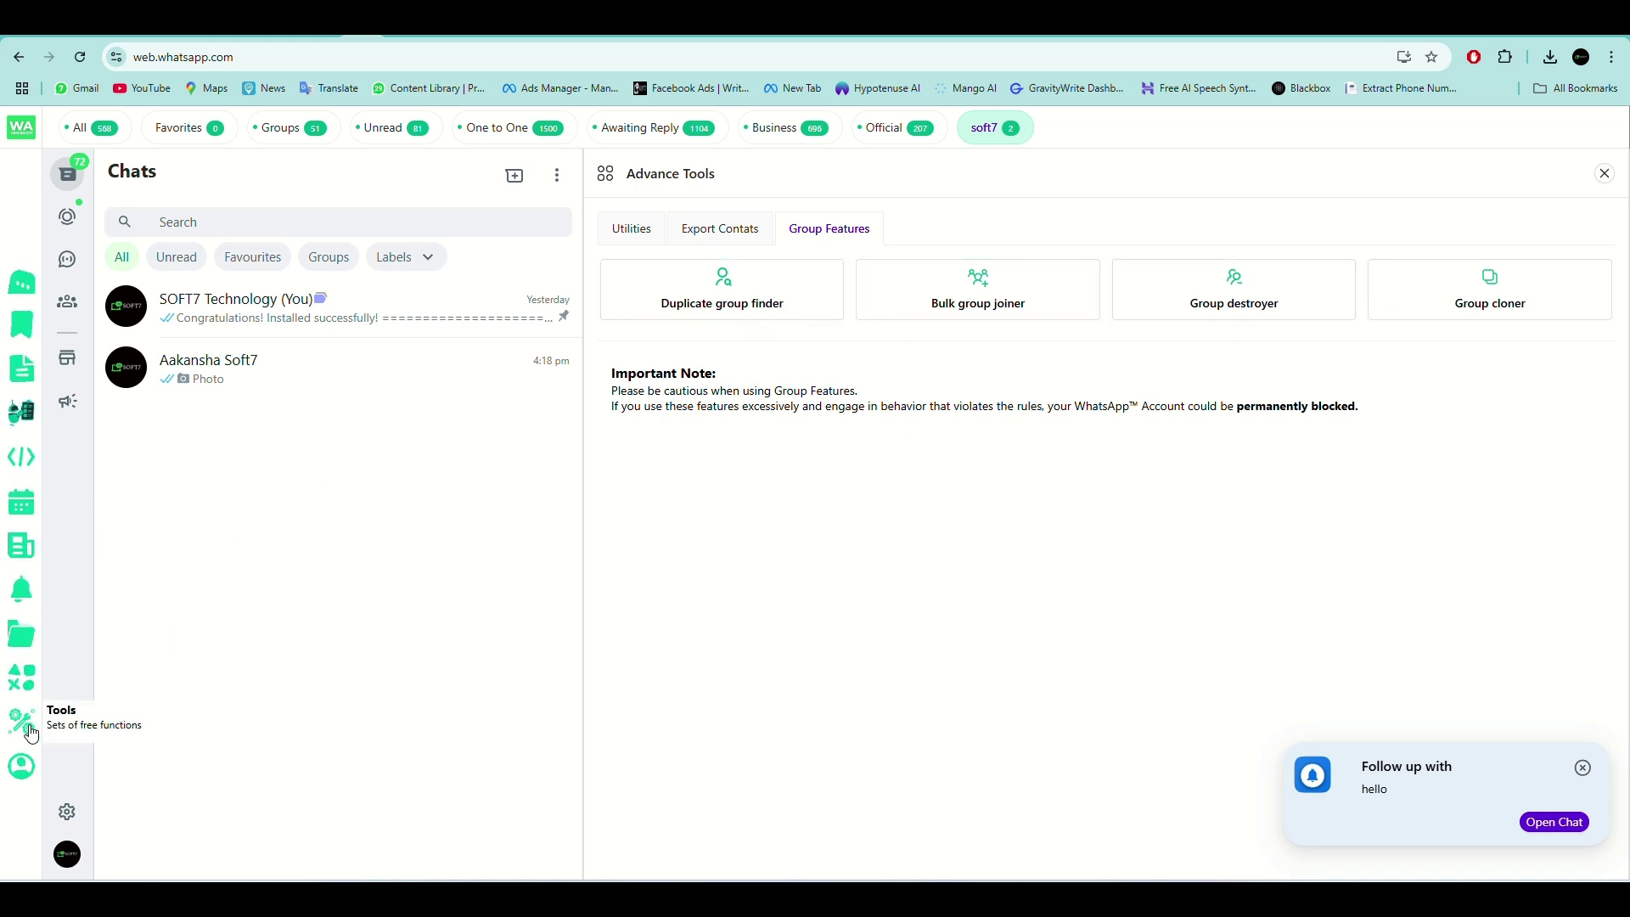
click(21, 719)
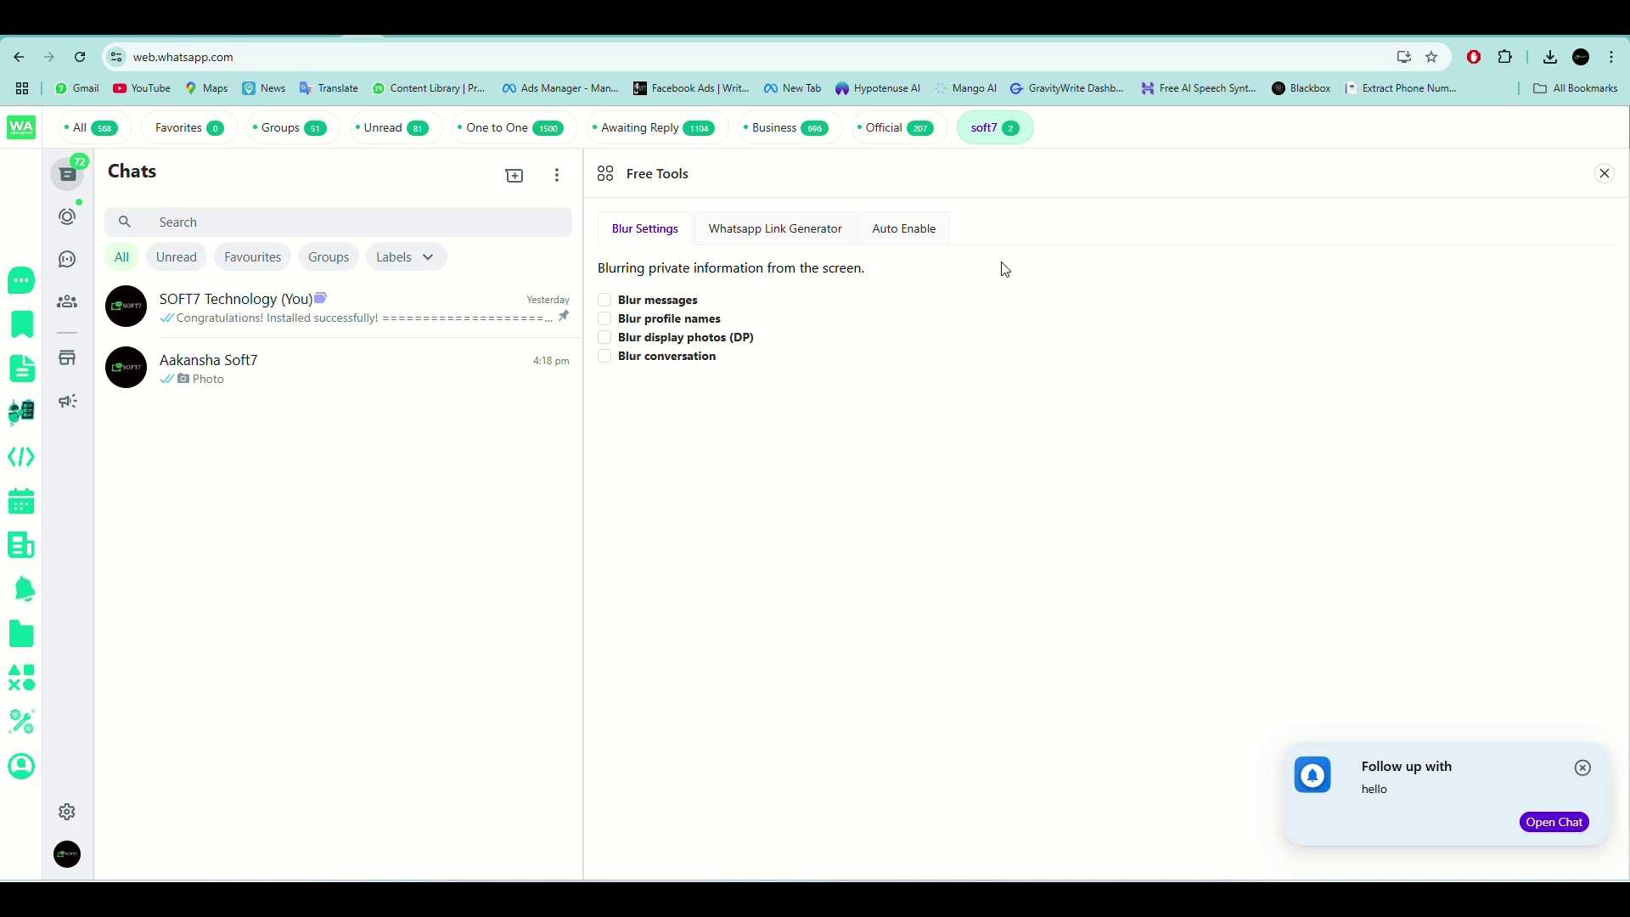
click(10, 679)
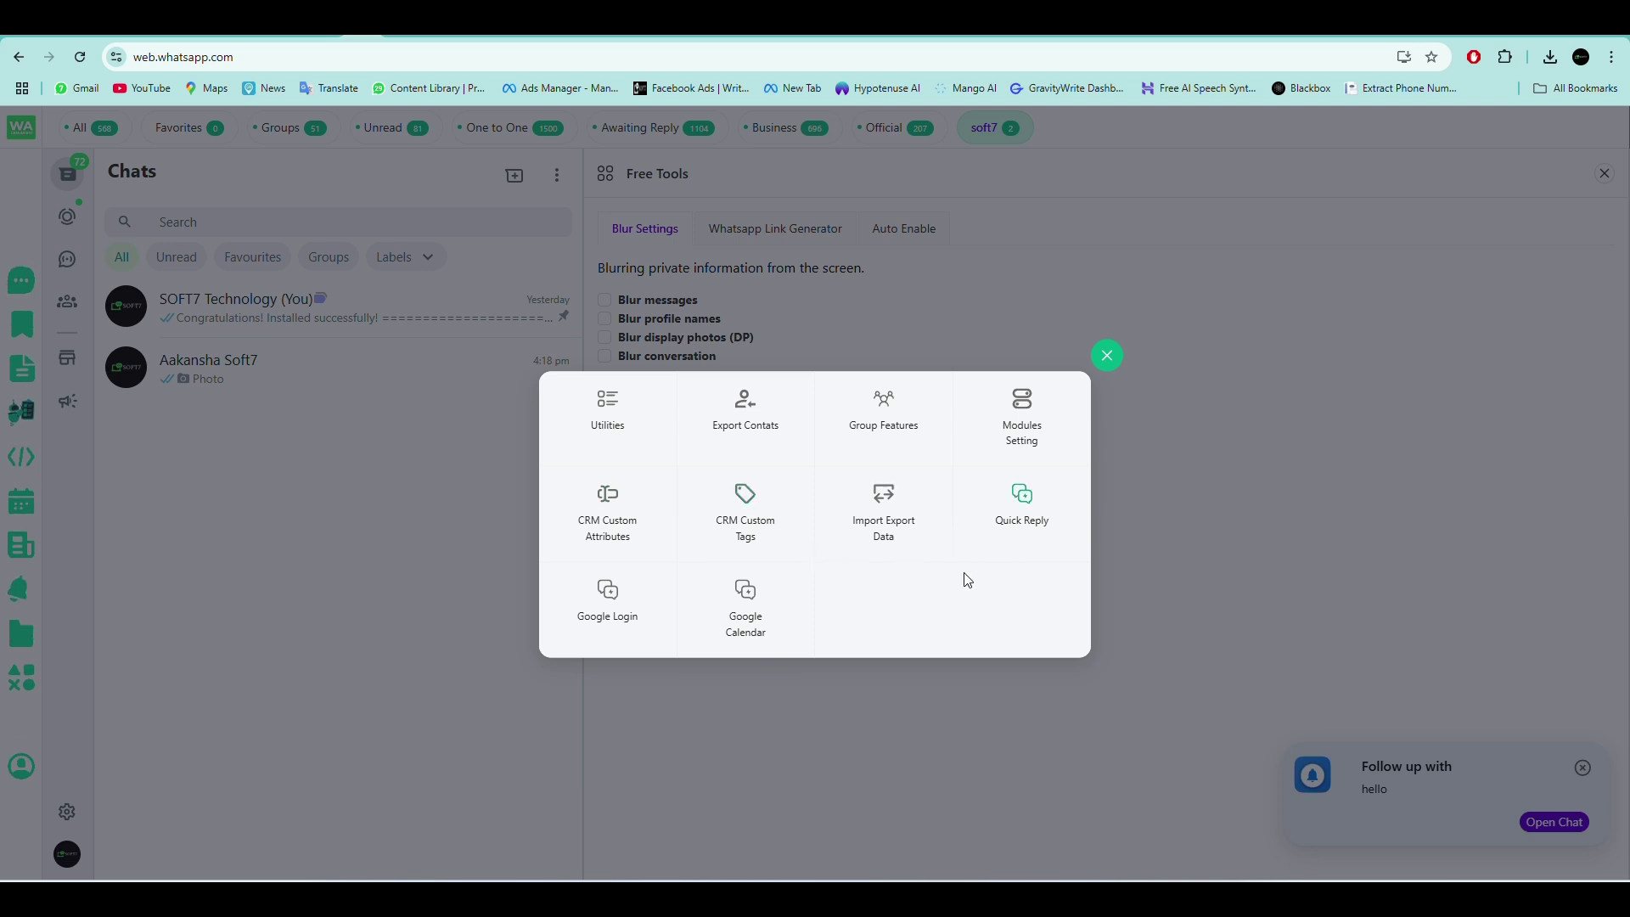
Start a Google Calendar event from the grid, then close the form without saving.
click(768, 608)
click(659, 218)
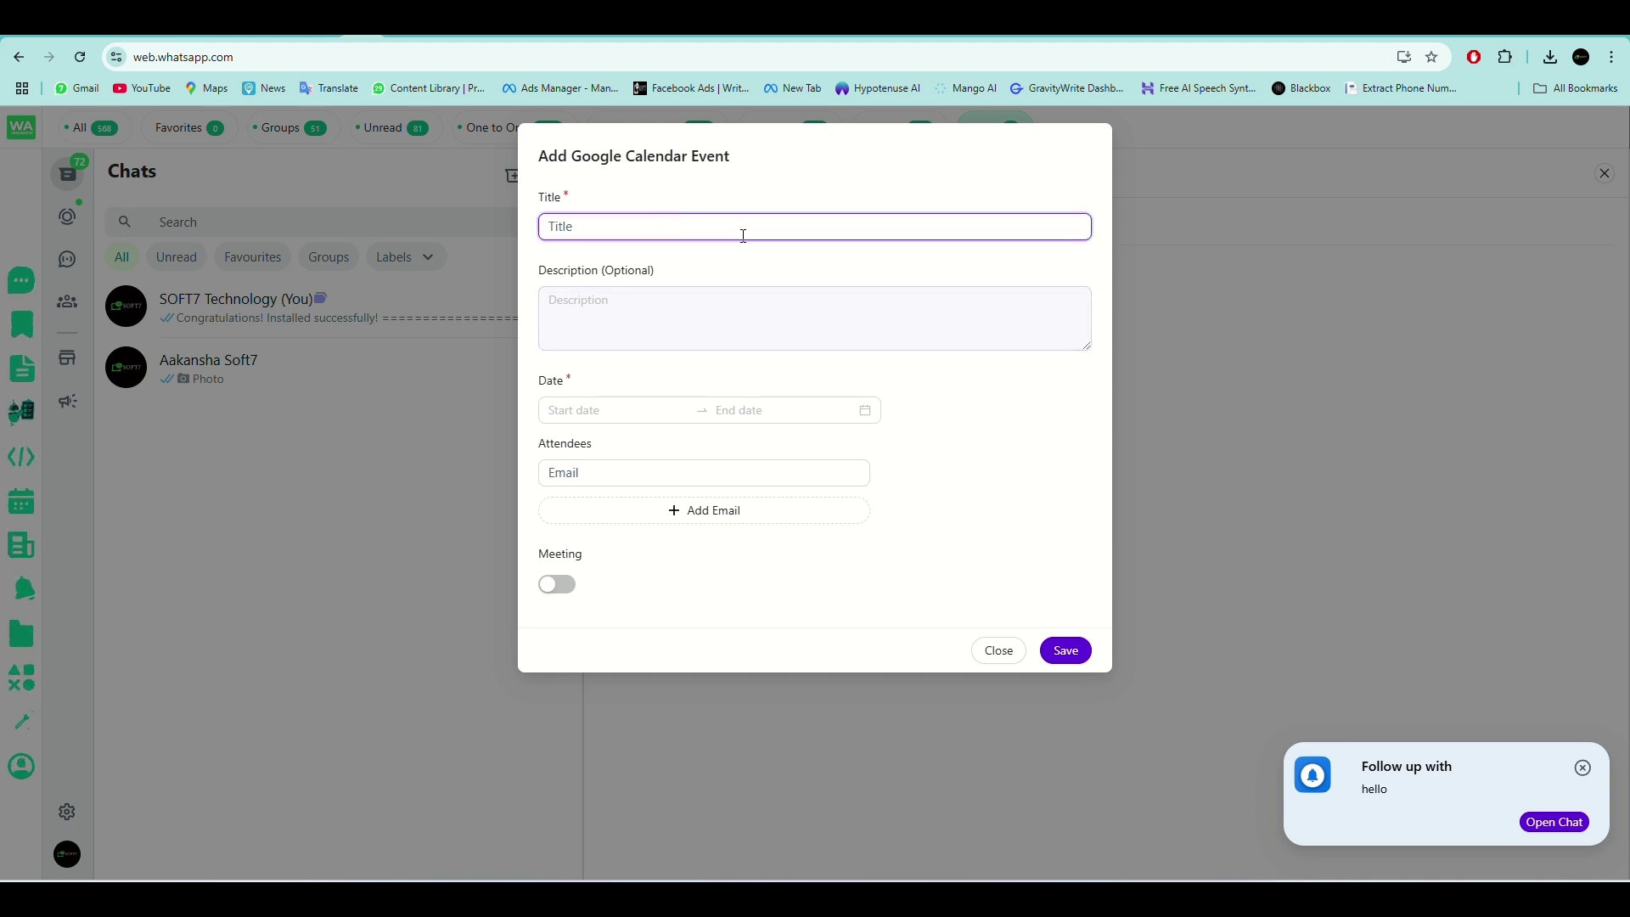
click(1008, 658)
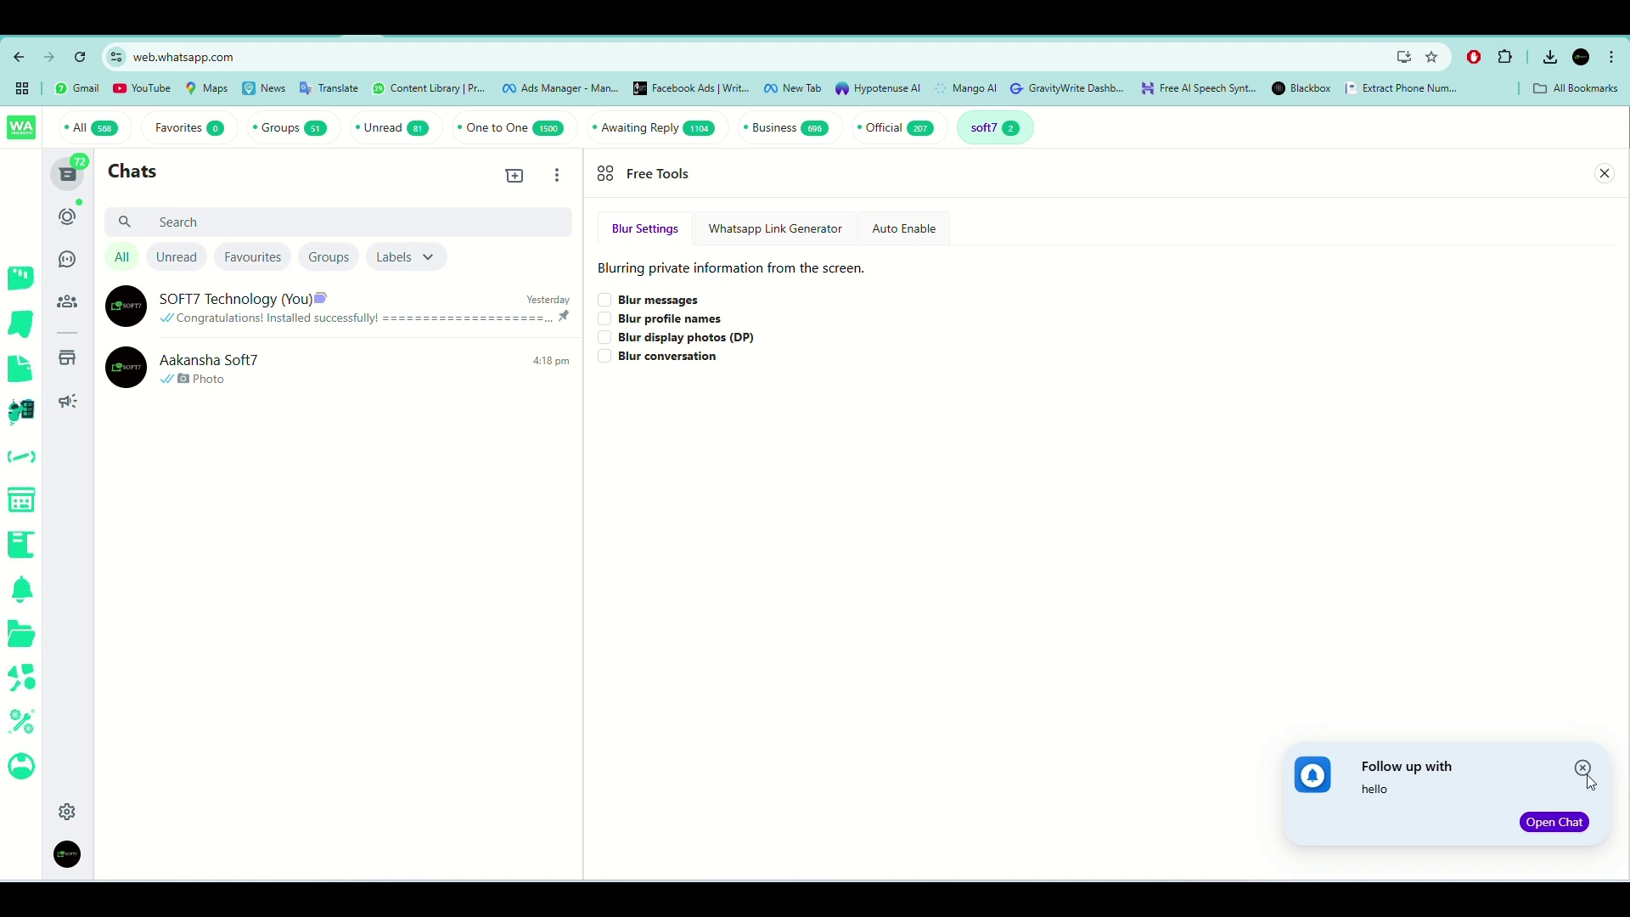
Mark the follow-up reminder as completed, then move from Broadcasts to the Free Tools panel.
click(22, 589)
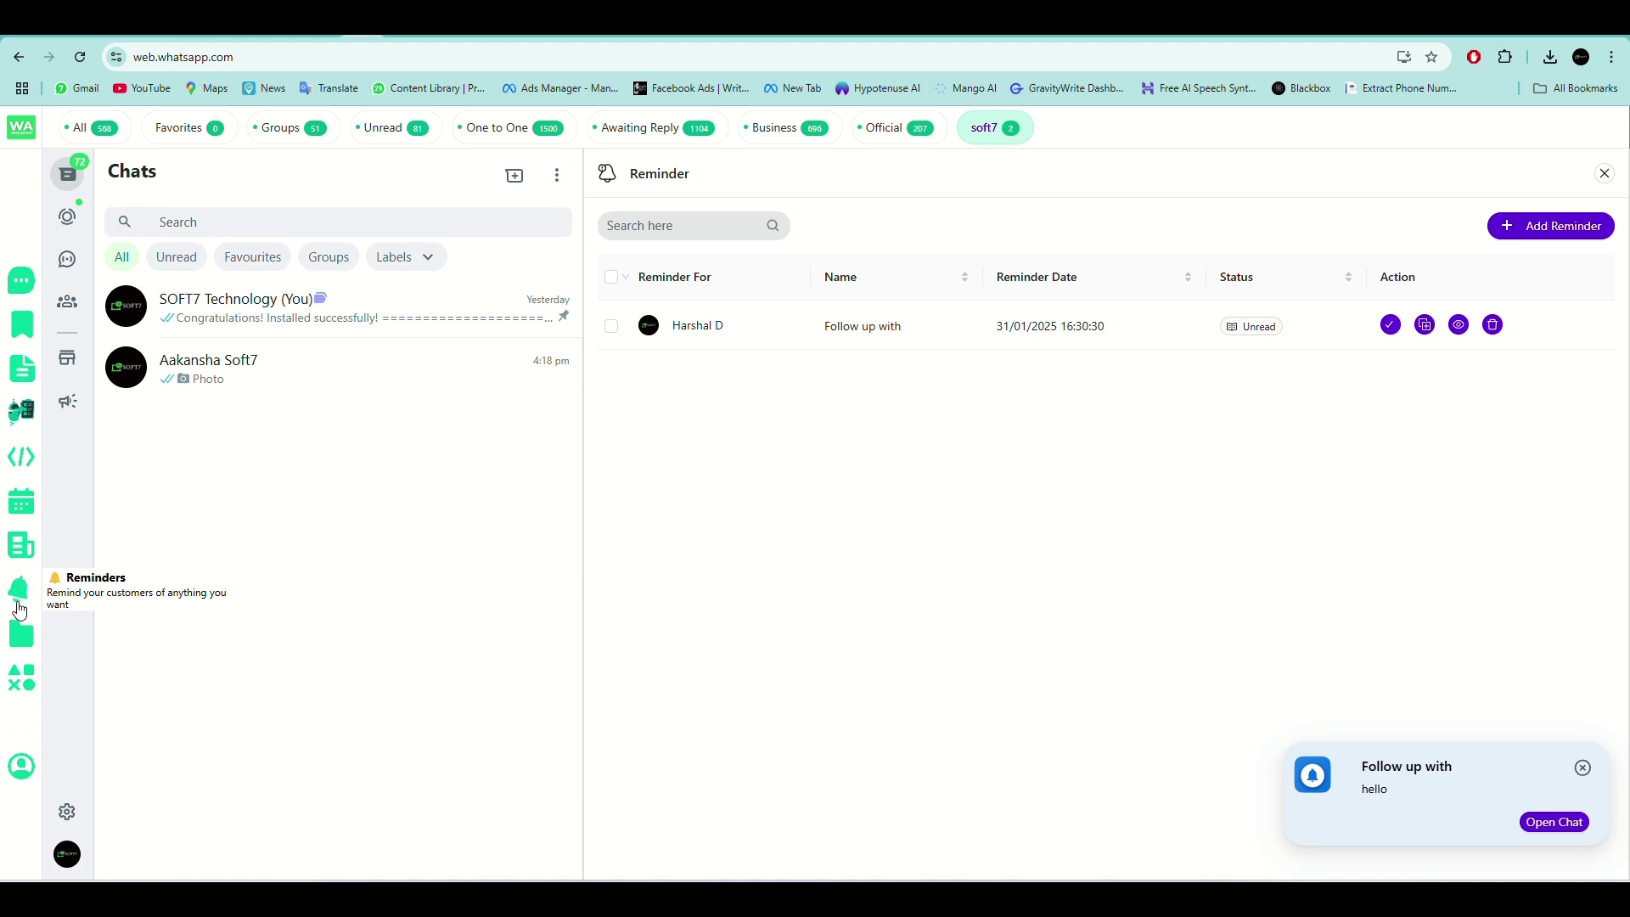
click(12, 540)
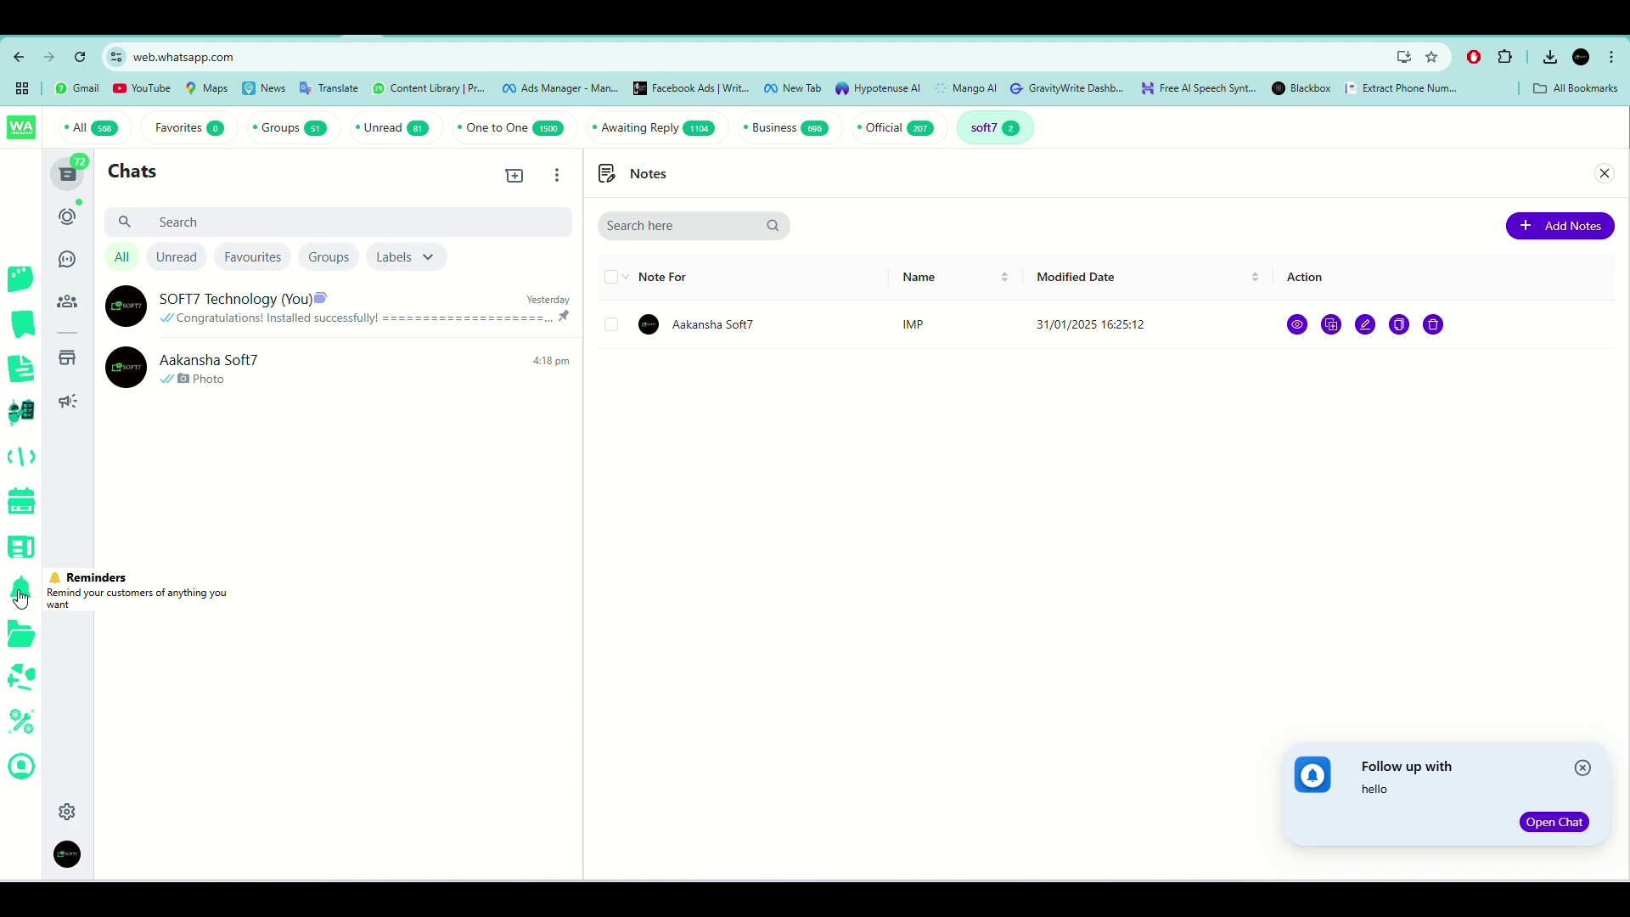
click(25, 594)
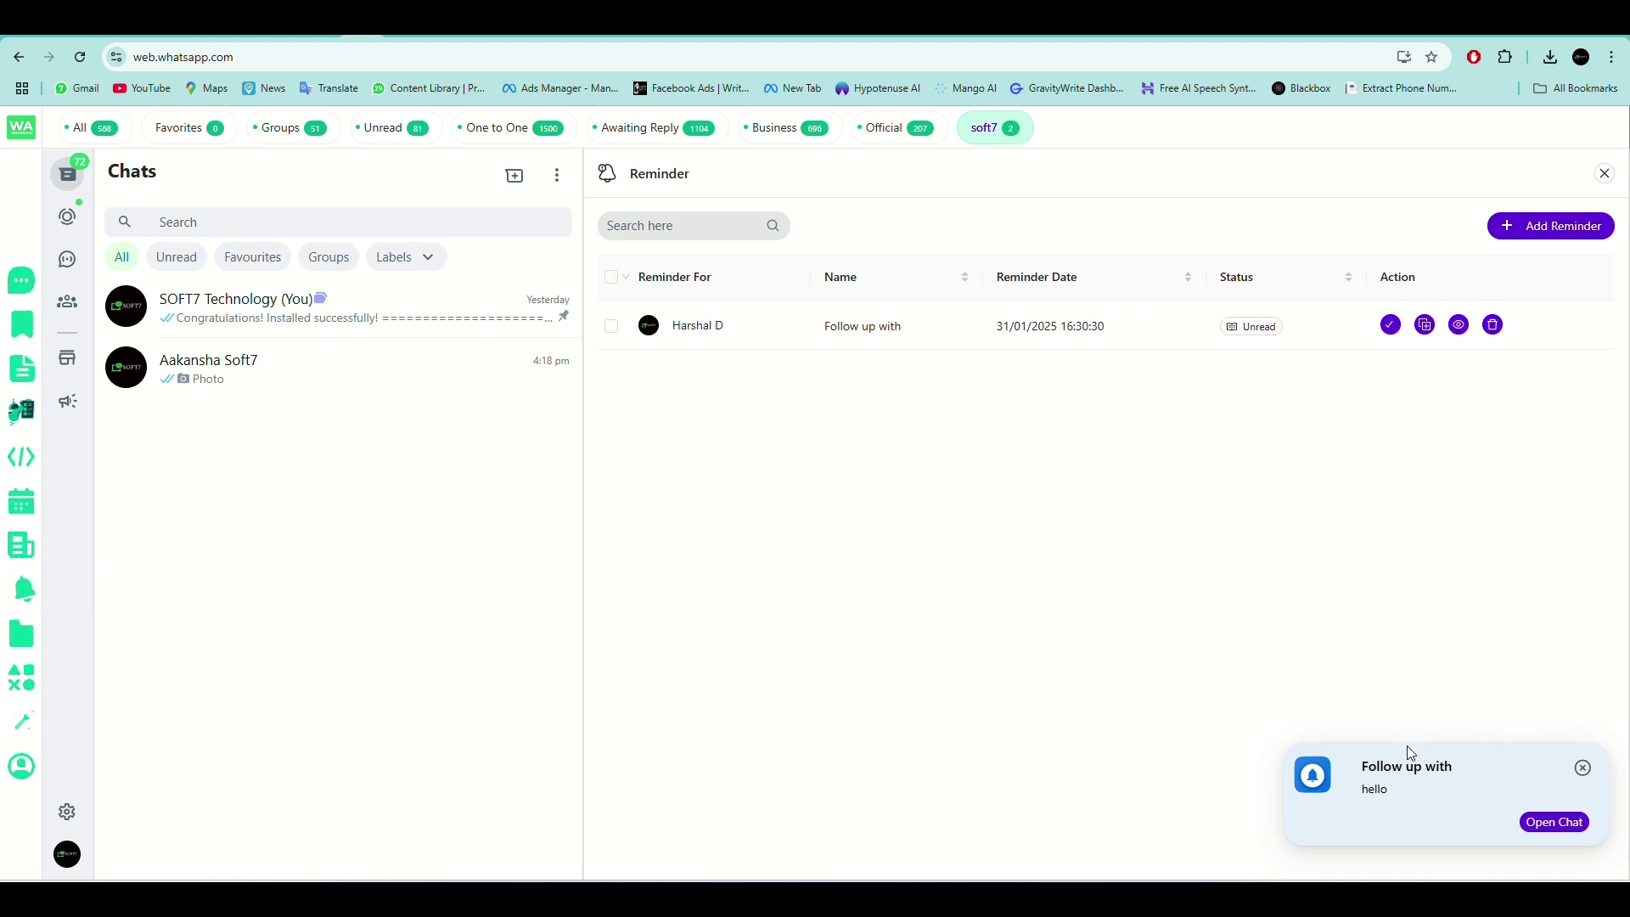
click(1556, 822)
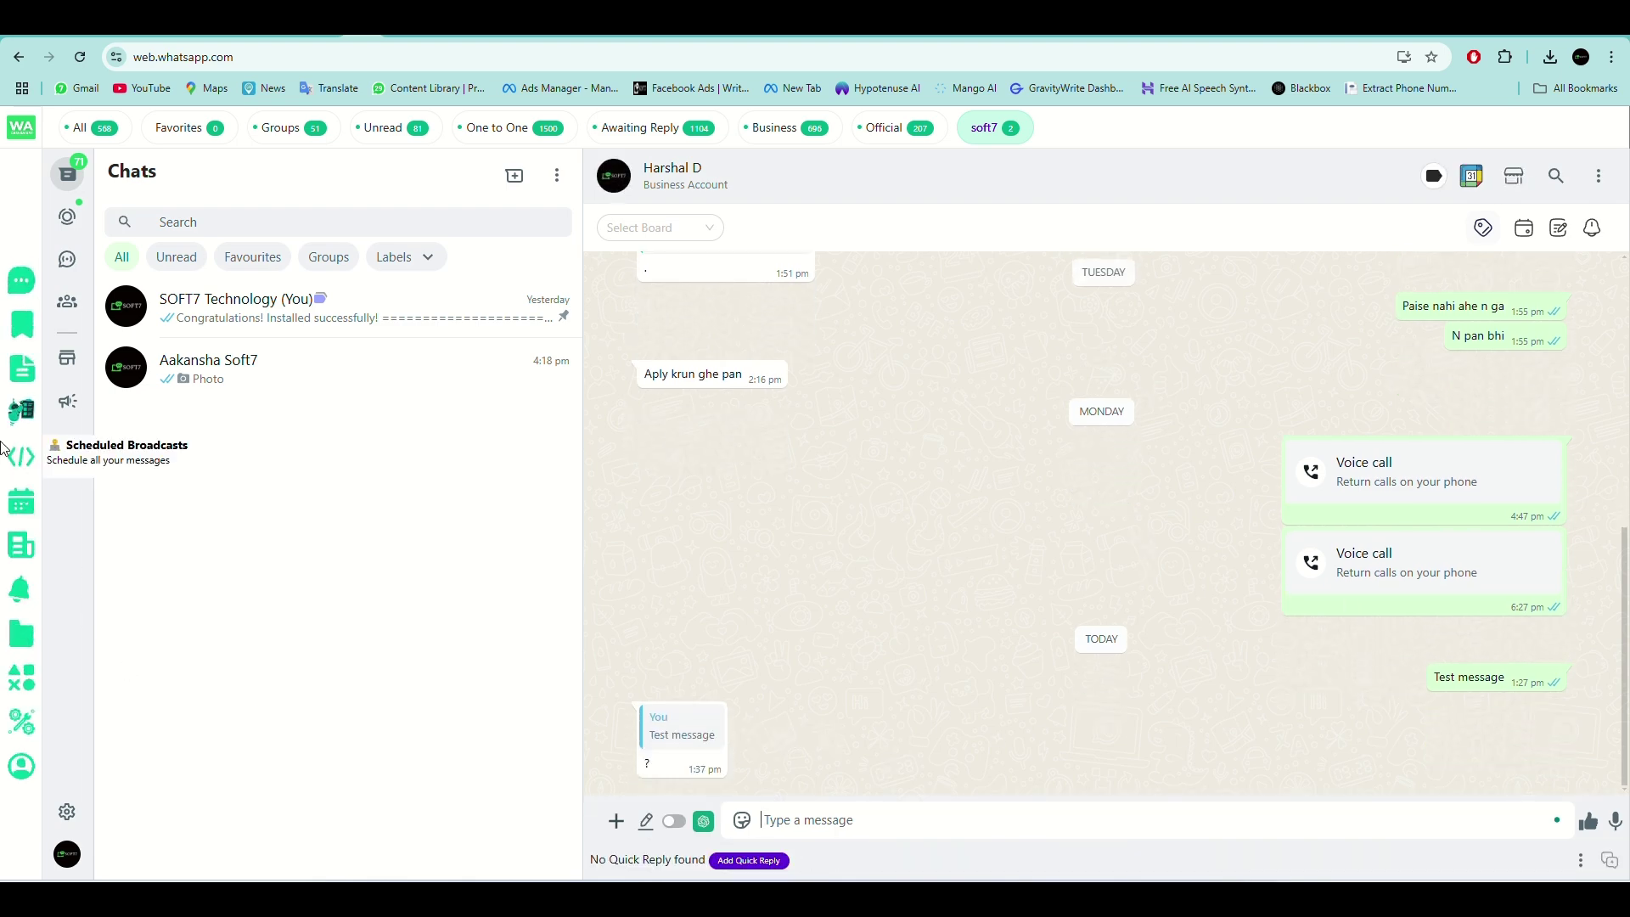
click(17, 288)
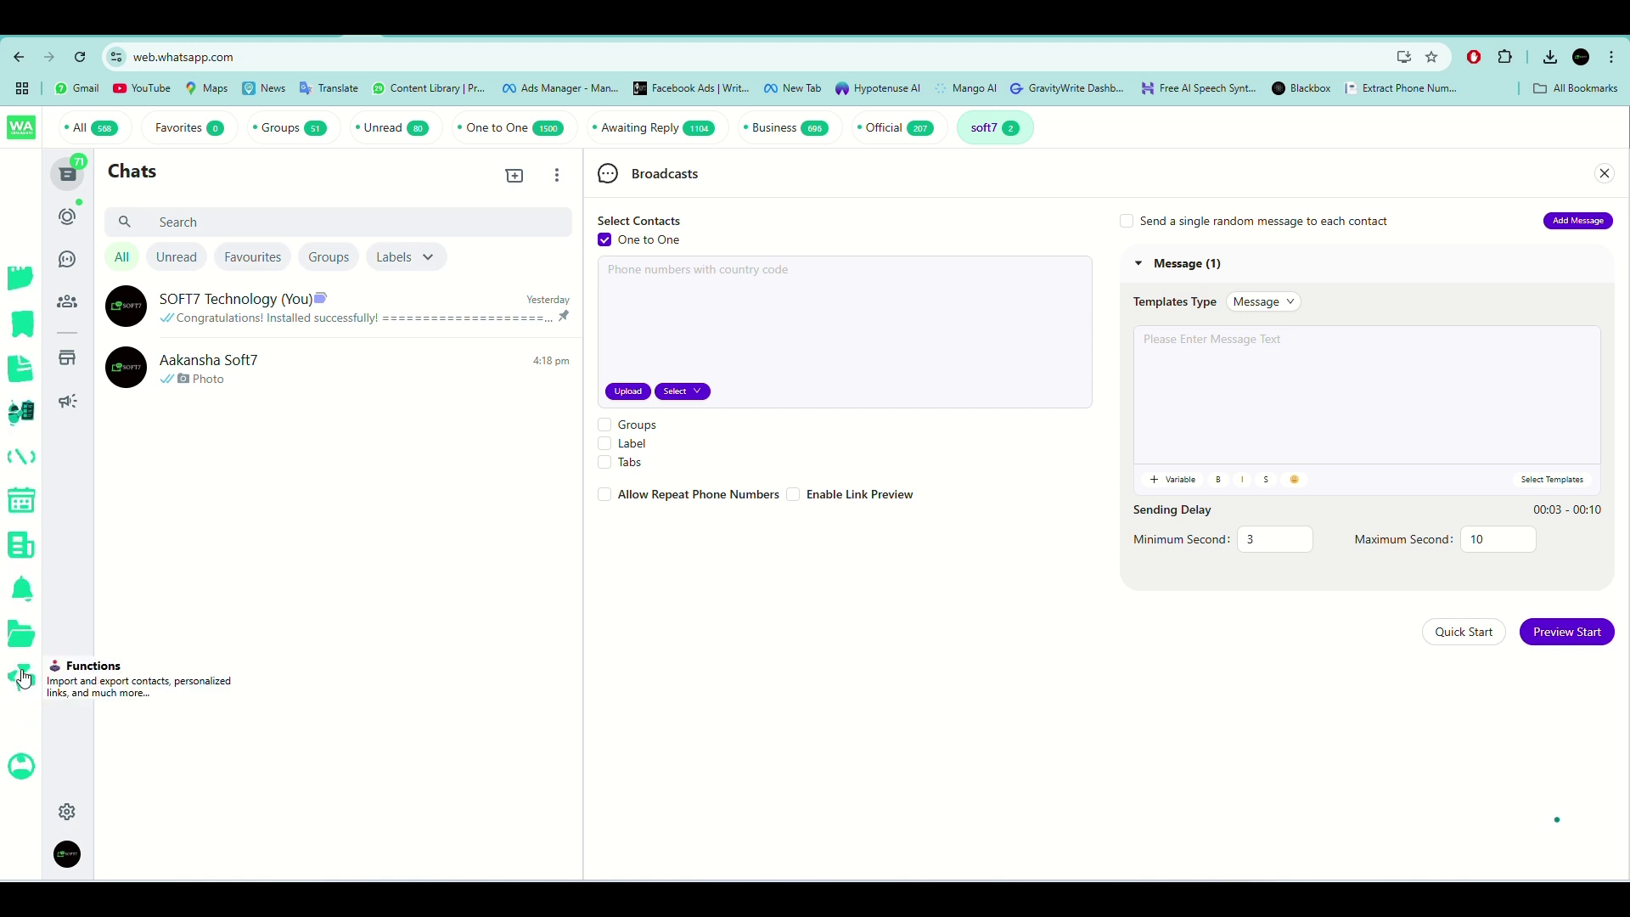
click(22, 720)
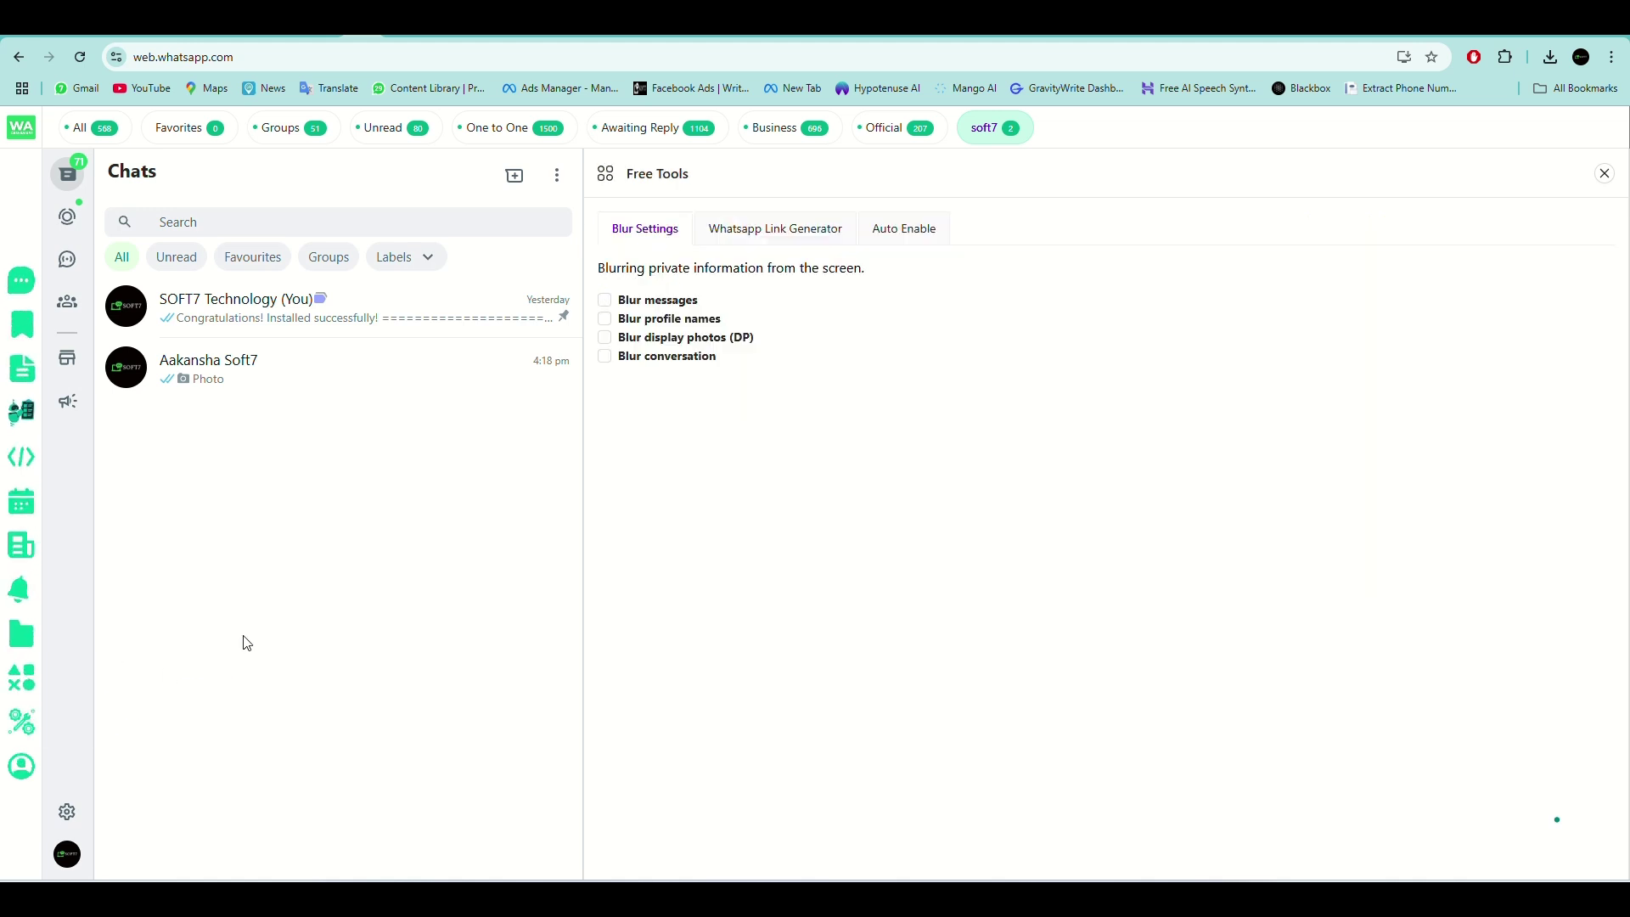
Turn on blurring for message previews and profile names, then switch it off again.
click(605, 301)
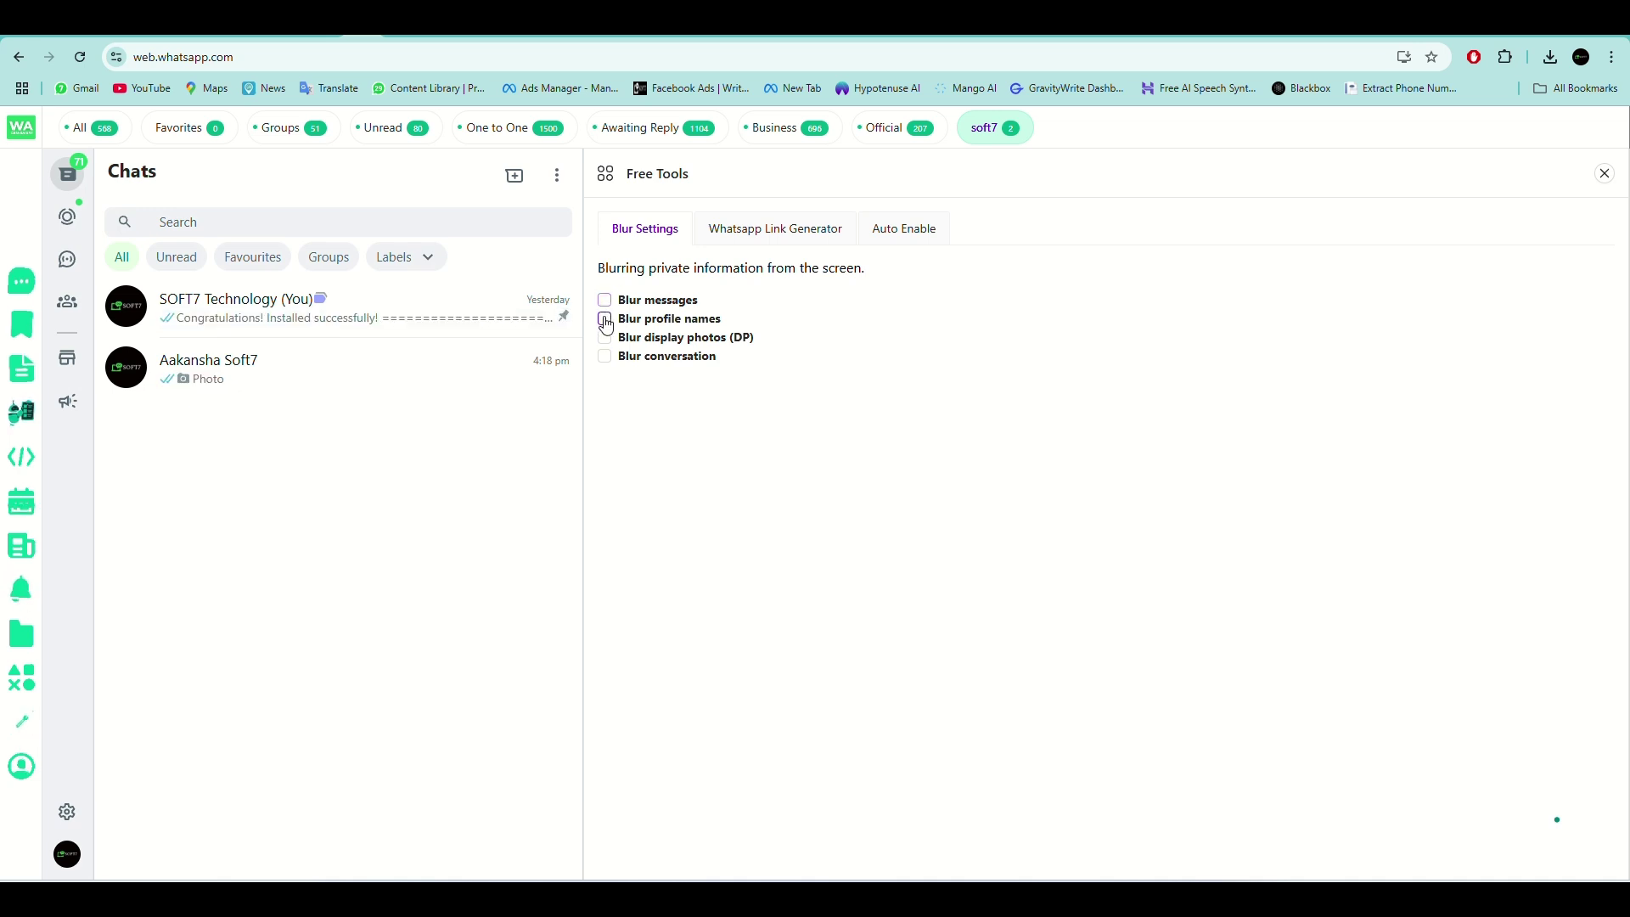
click(605, 321)
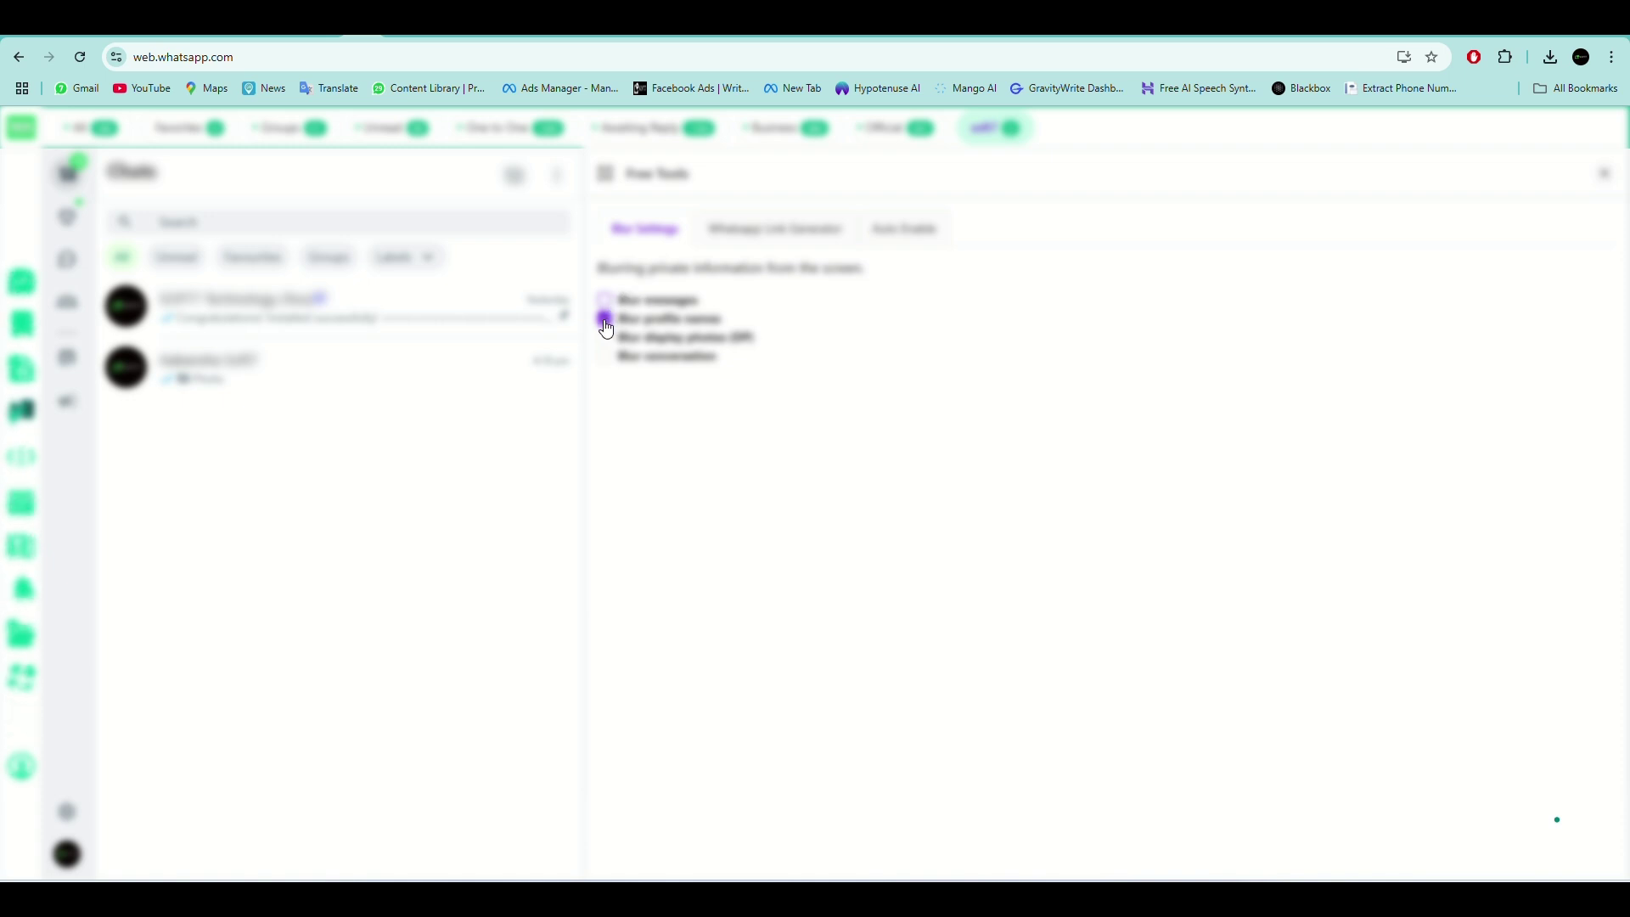
click(604, 320)
Generate a wa.me link and QR code for the entered phone number with message I'm Interested.
click(763, 231)
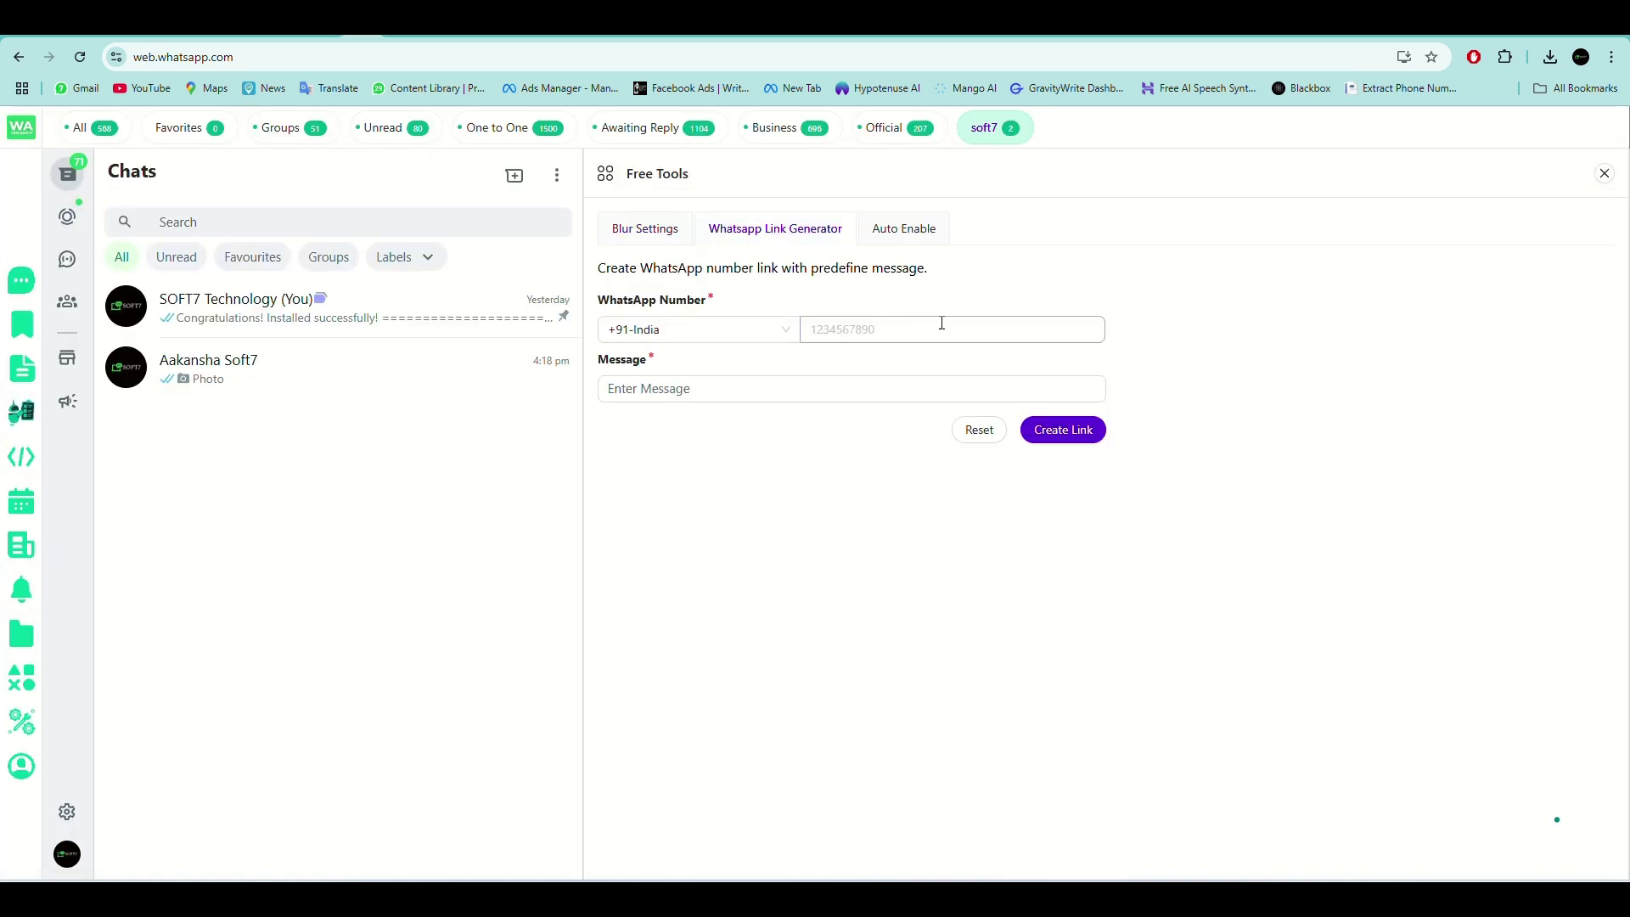
click(883, 330)
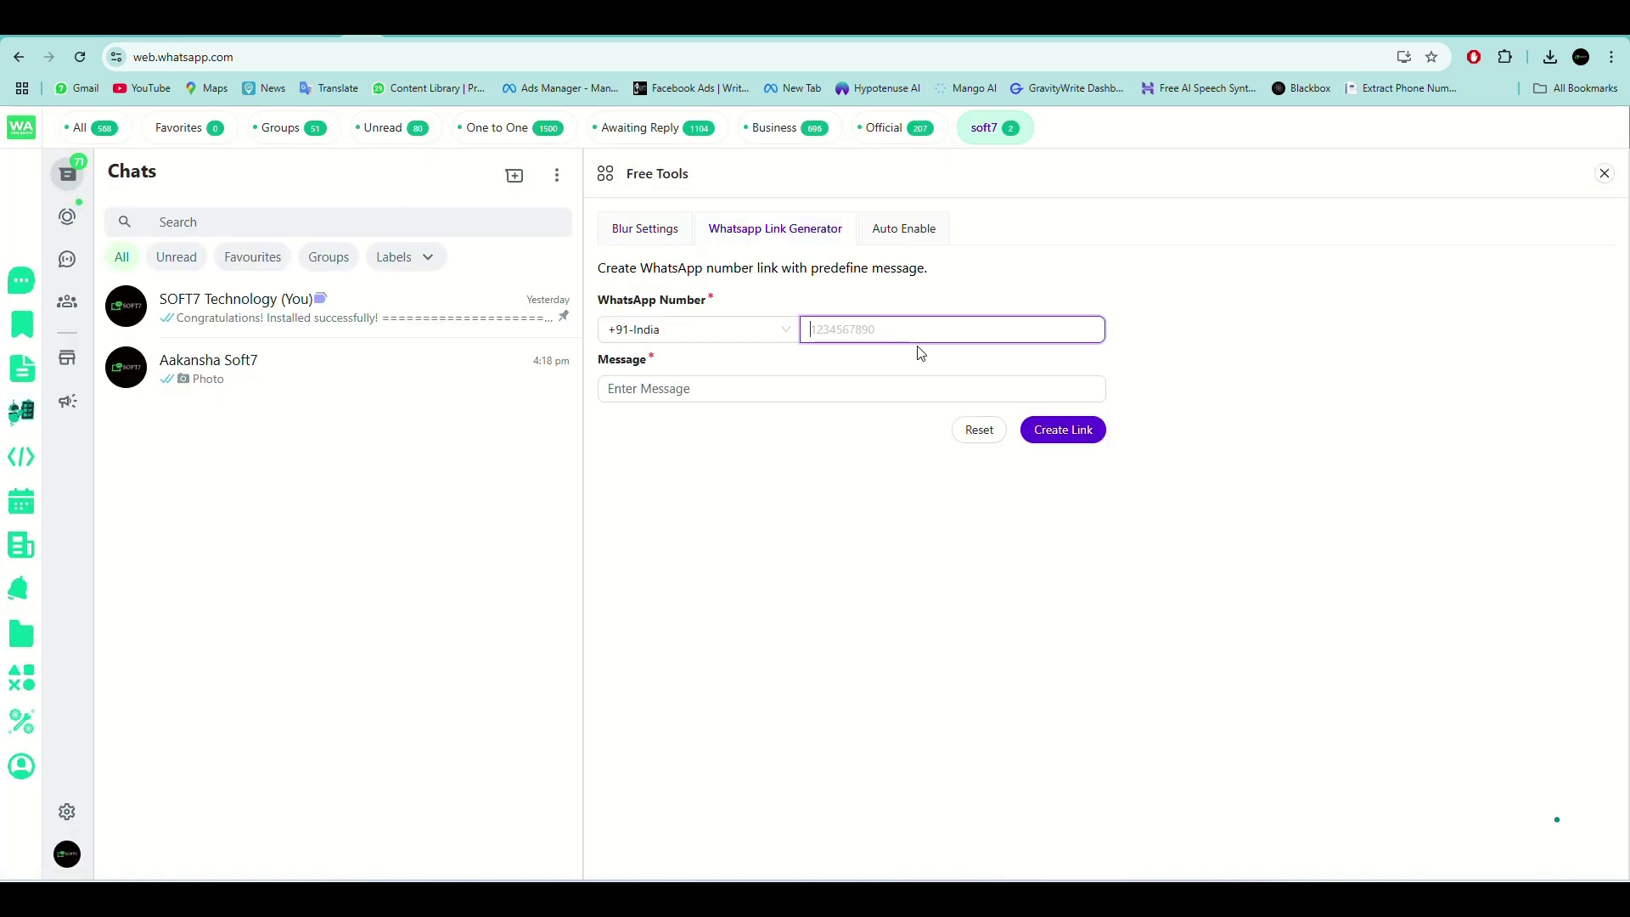
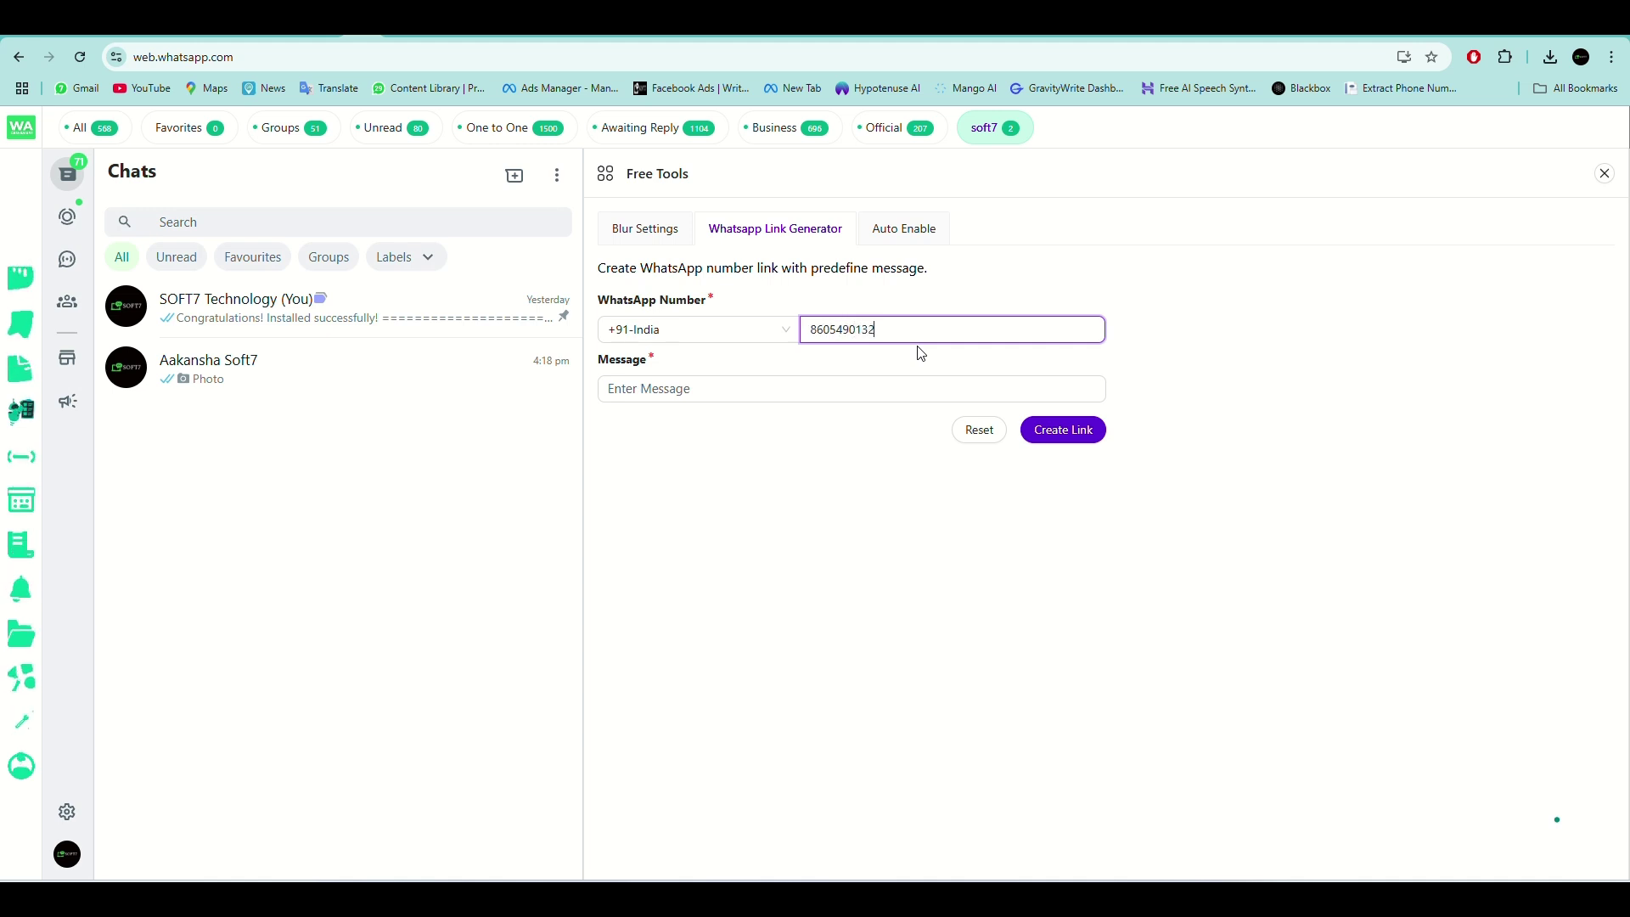
click(806, 387)
click(807, 459)
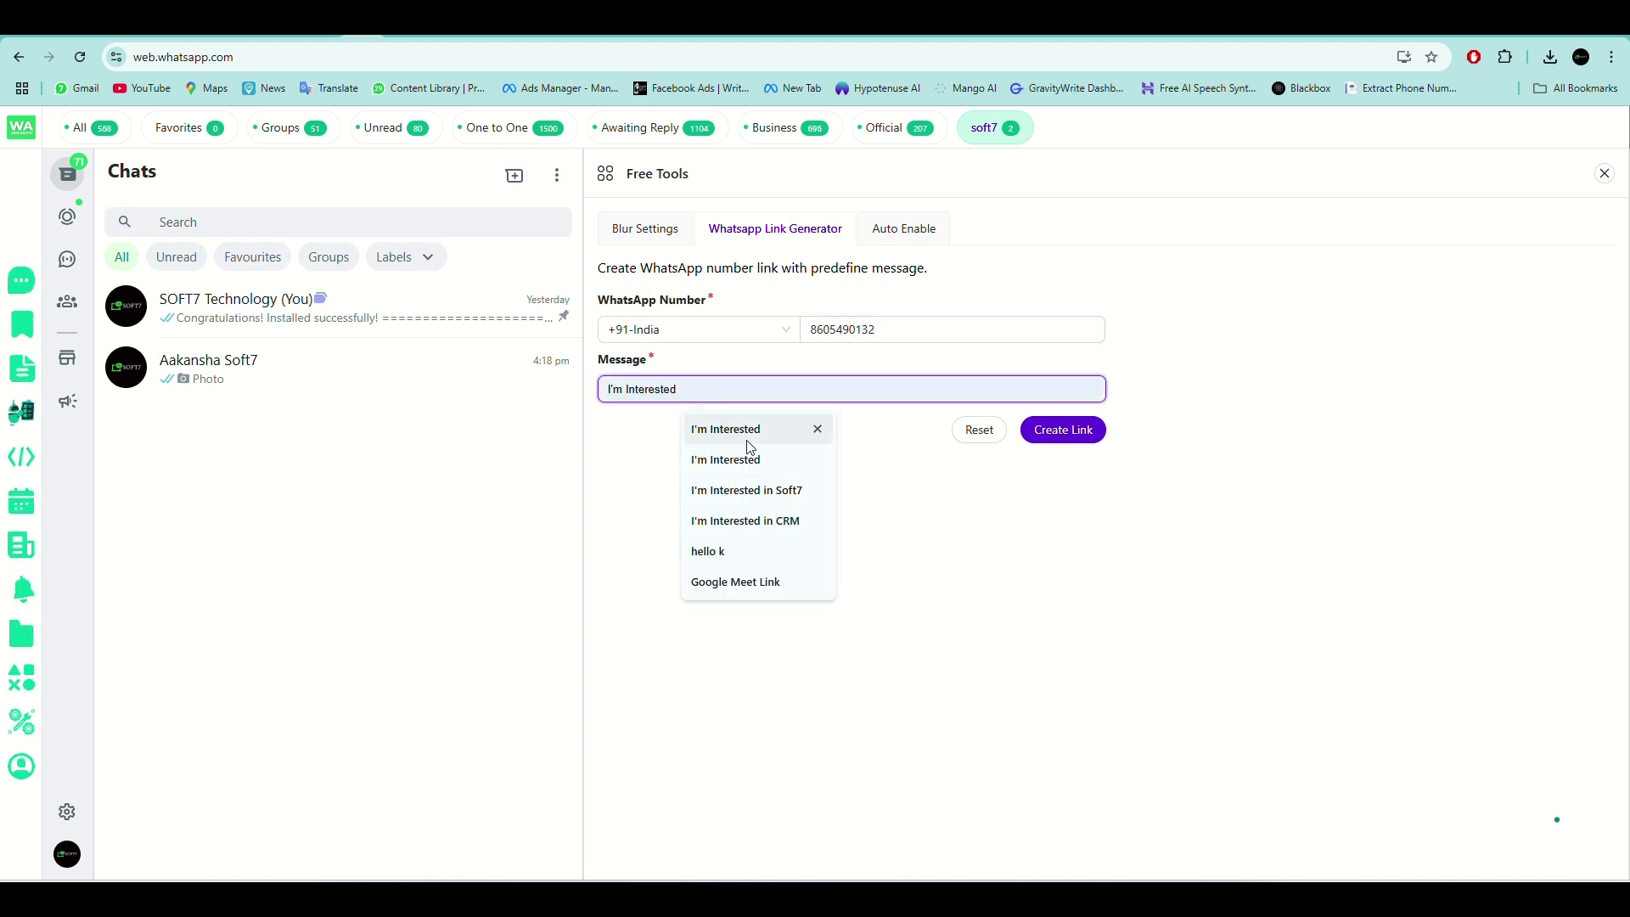
click(1063, 430)
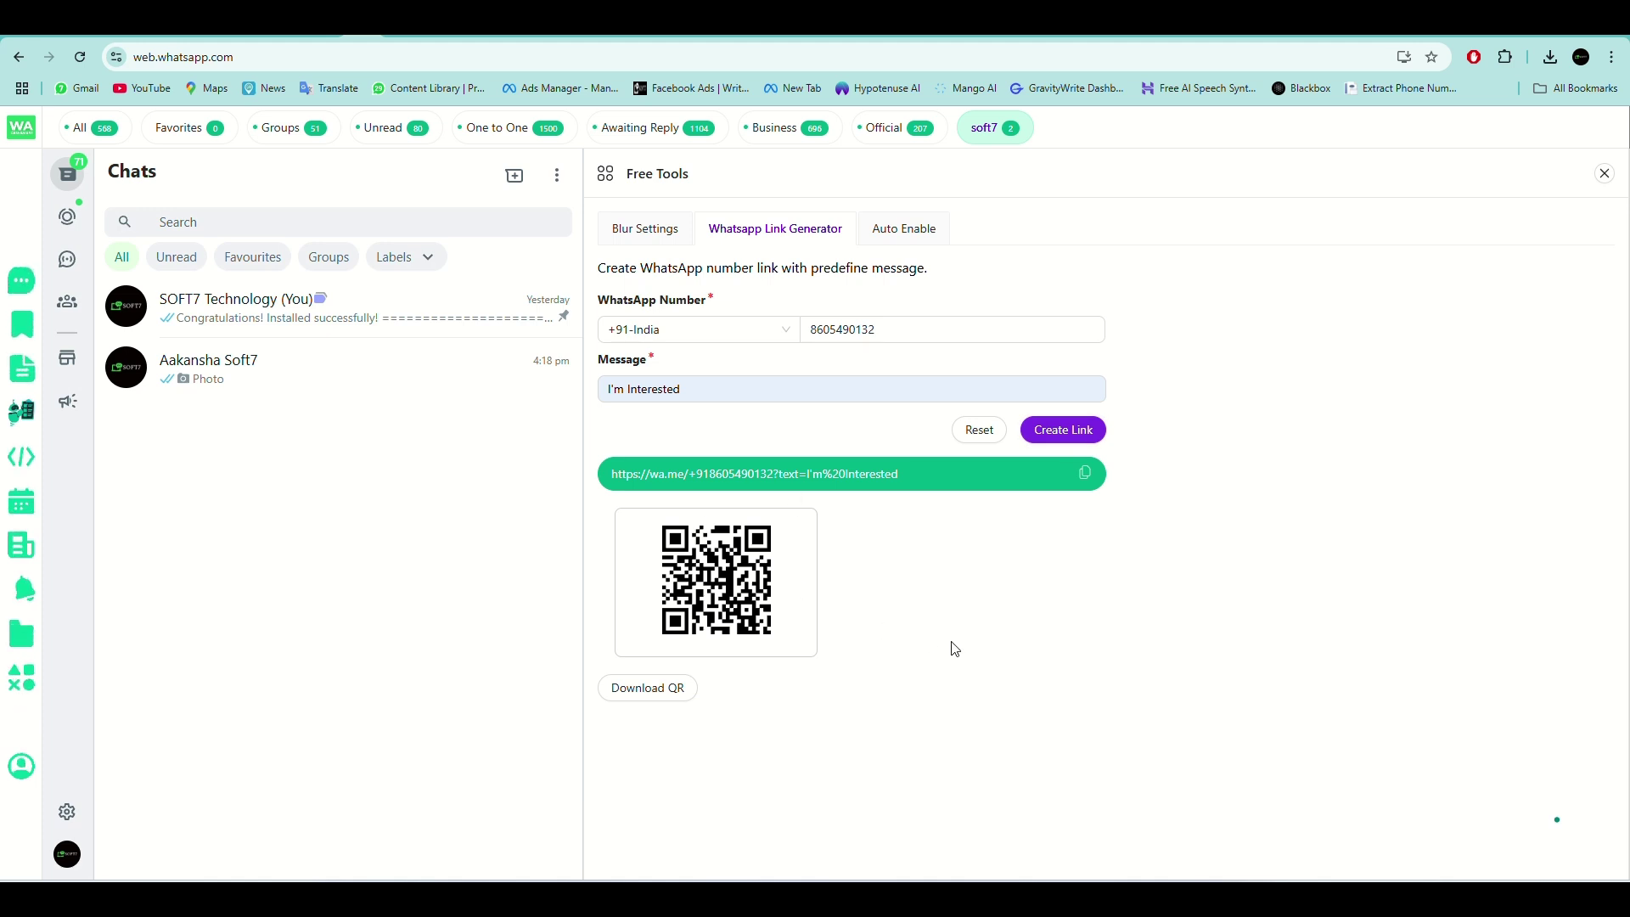
click(30, 764)
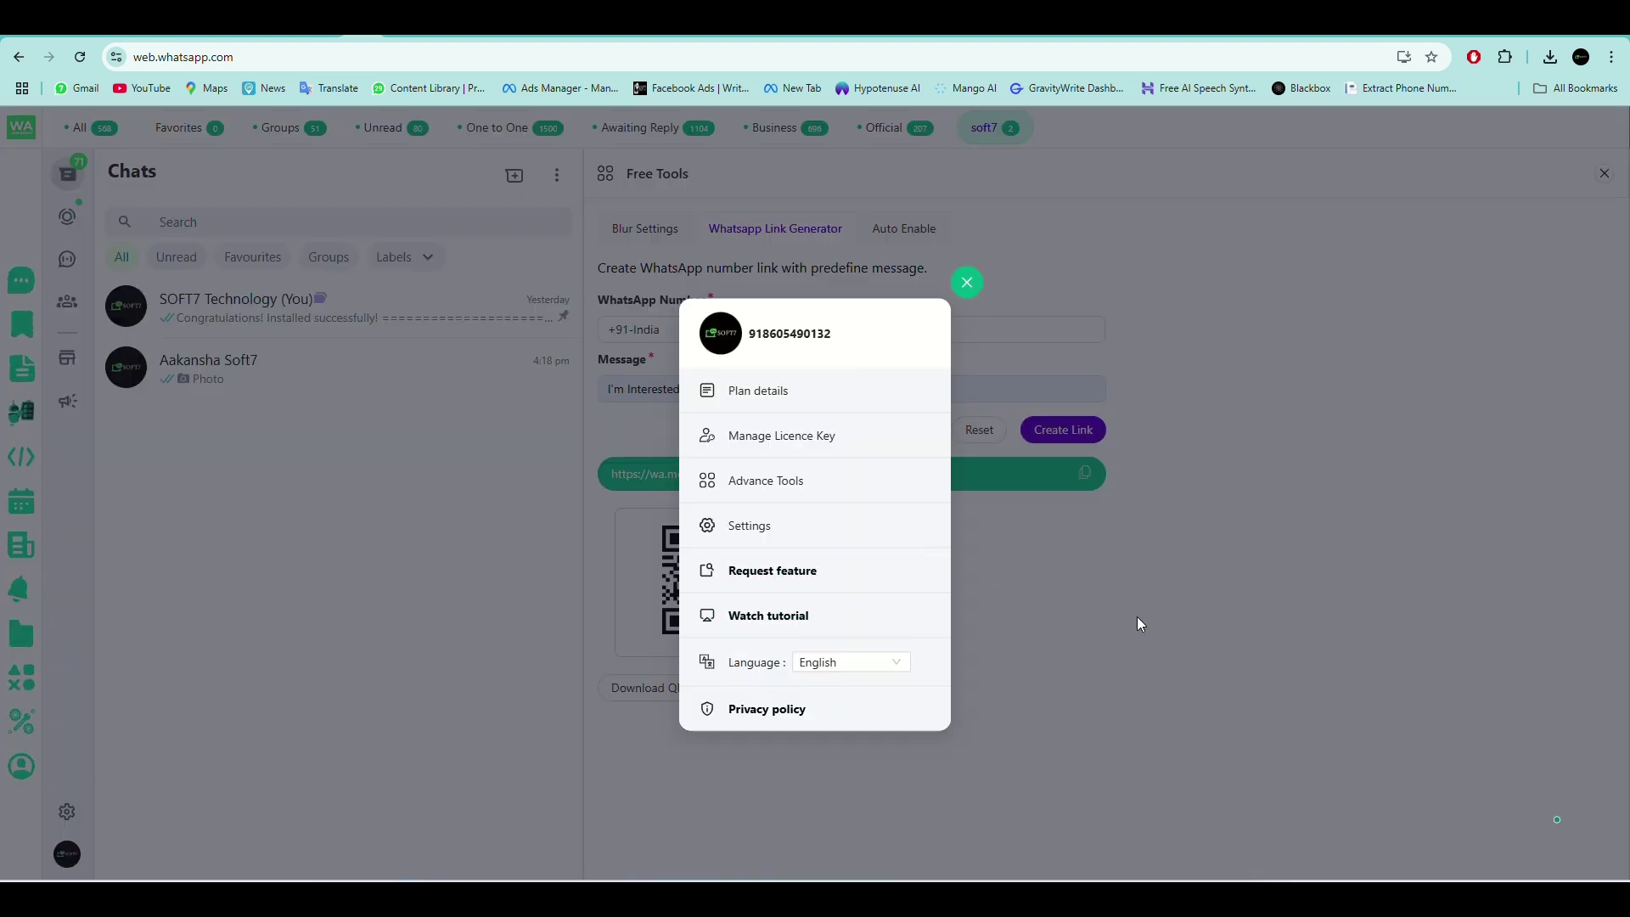
click(968, 283)
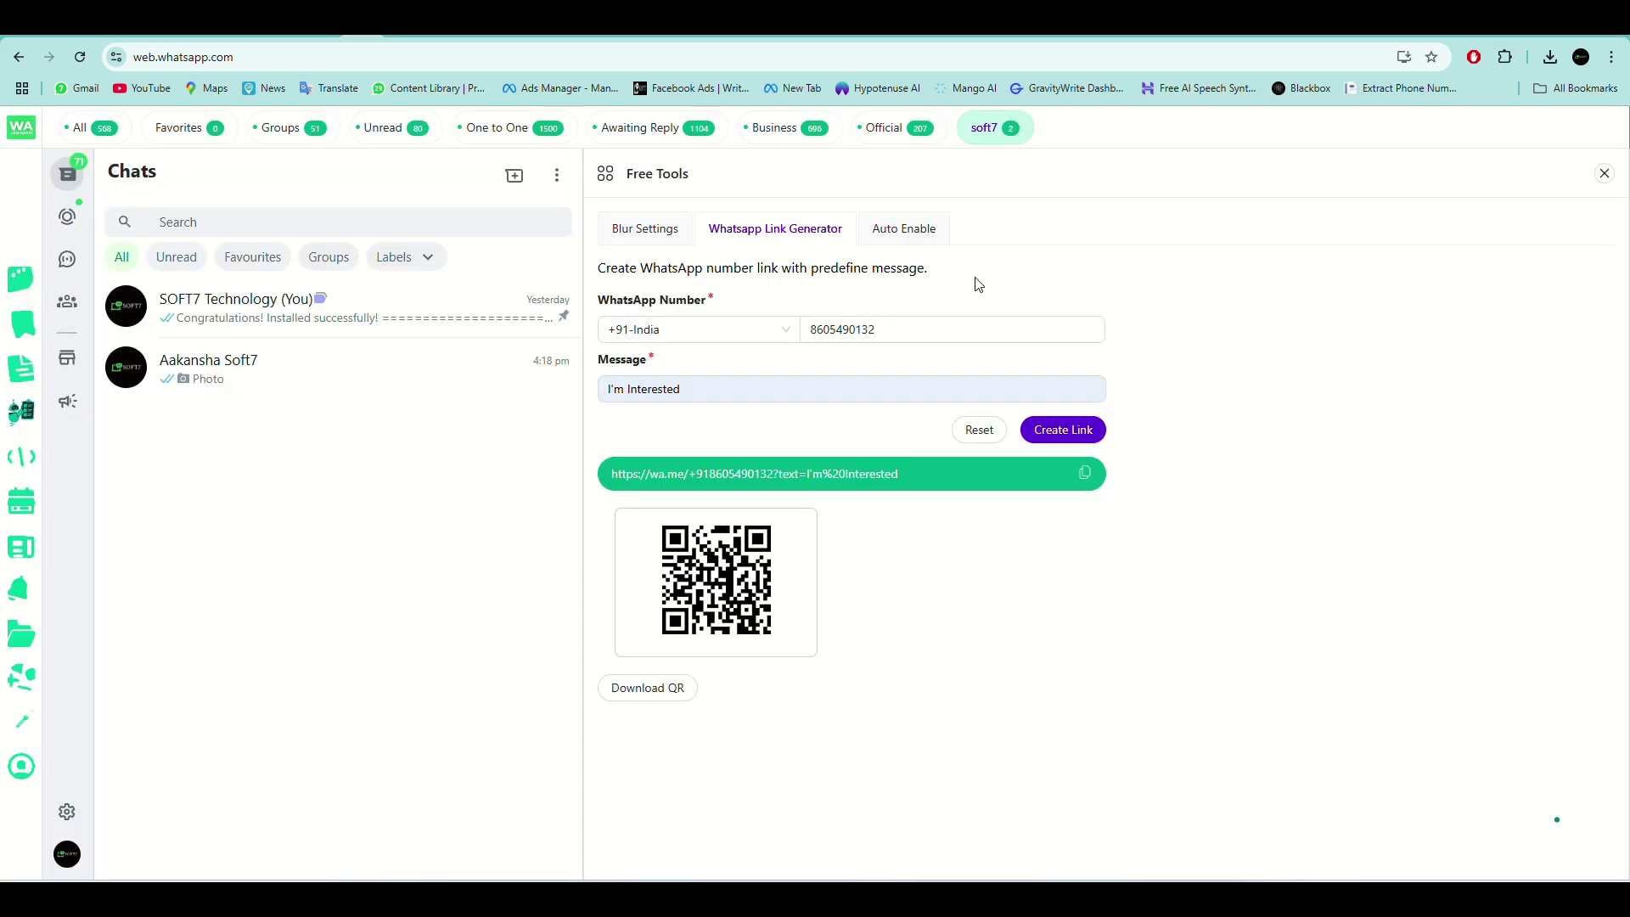
Dismiss Broadcasts, then open the Insert ChatGPT key dialog and close it with no key saved.
click(21, 293)
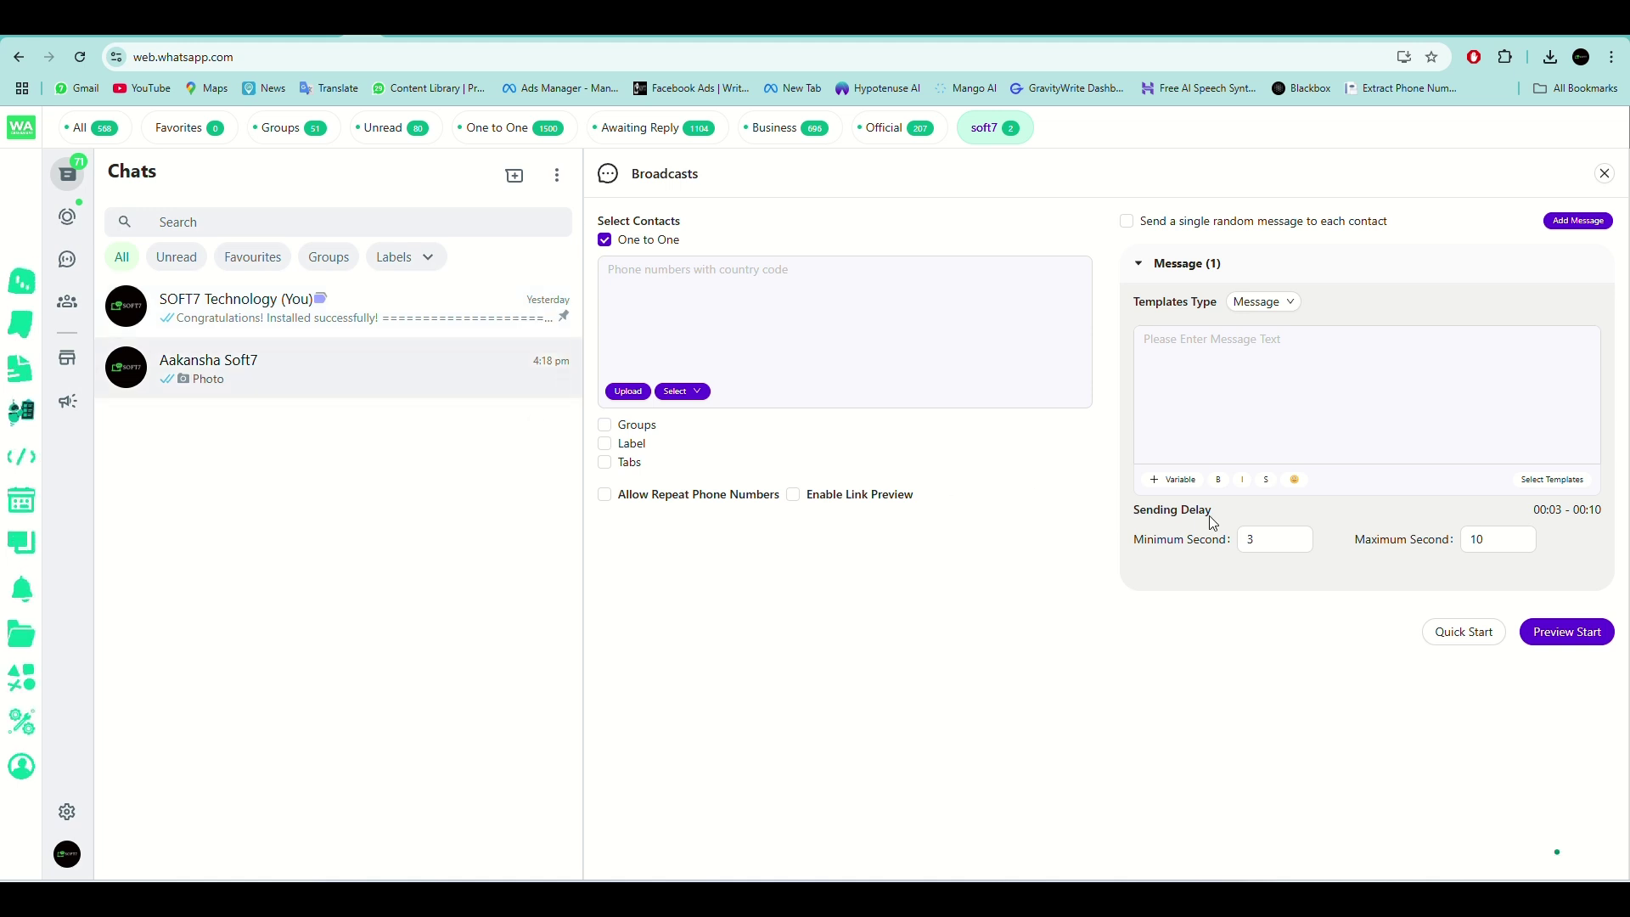
key(Escape)
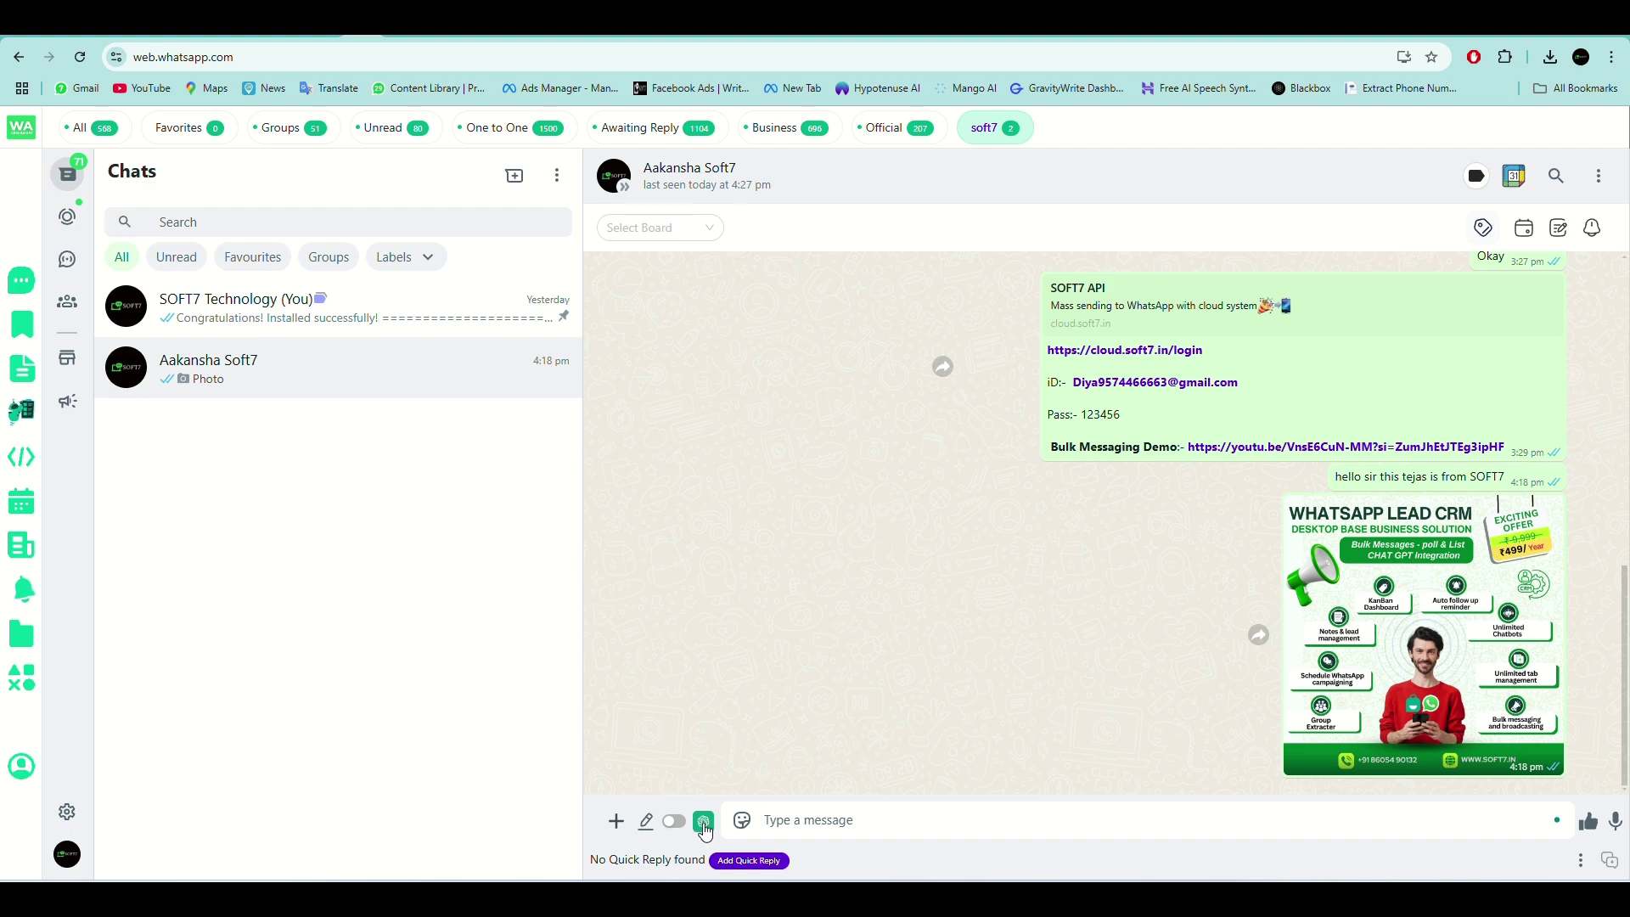
click(703, 824)
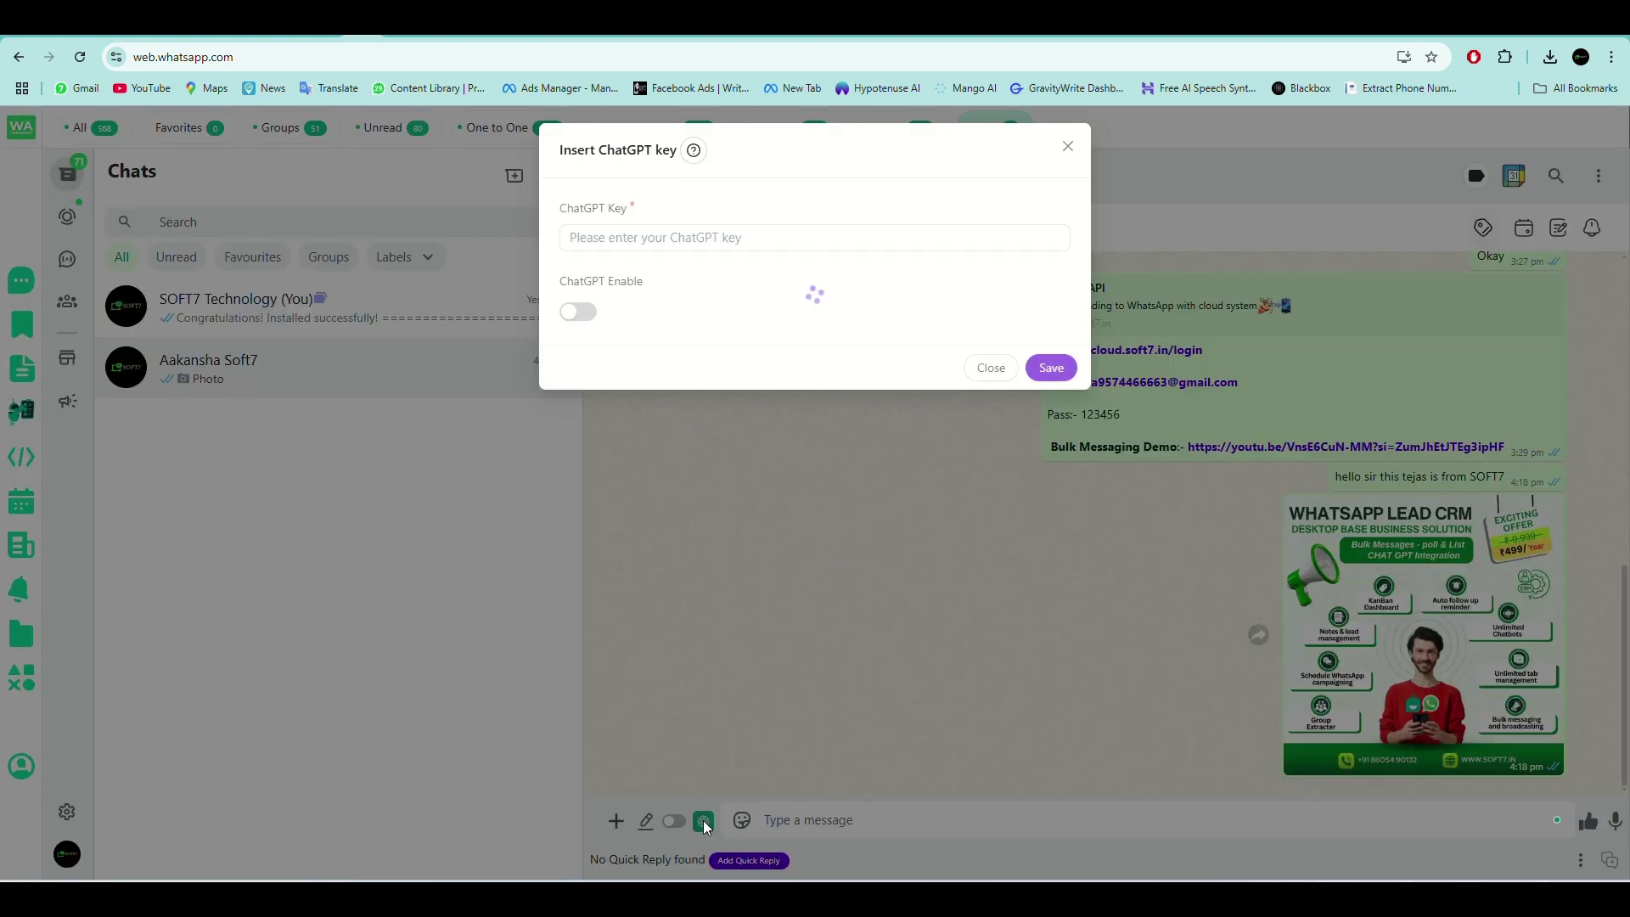
click(707, 243)
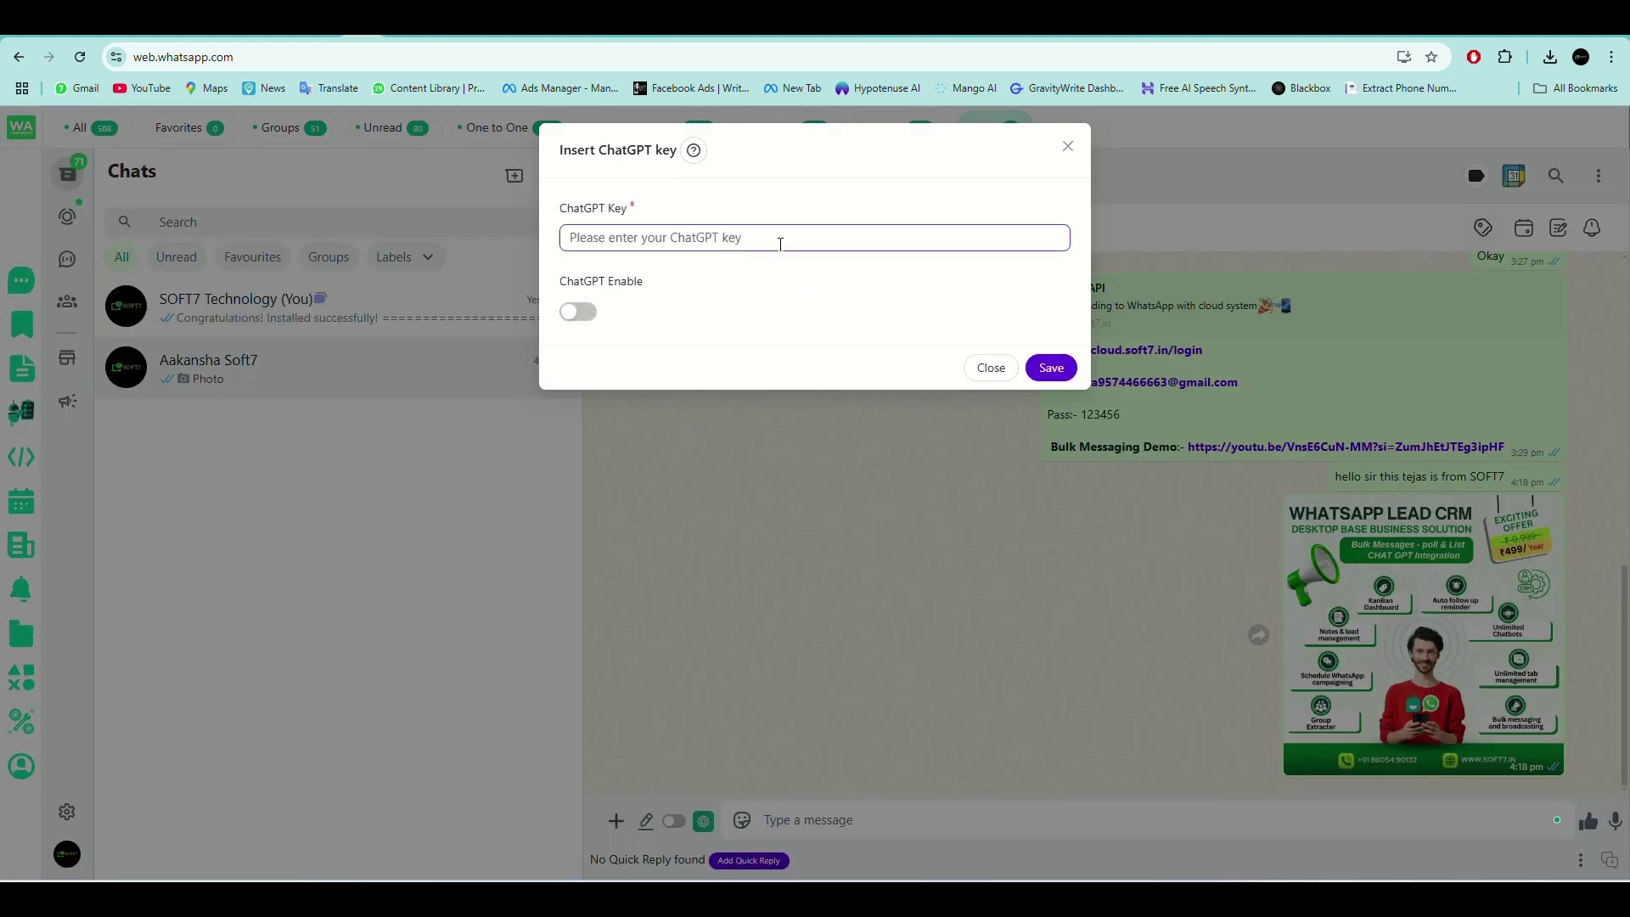
click(1043, 183)
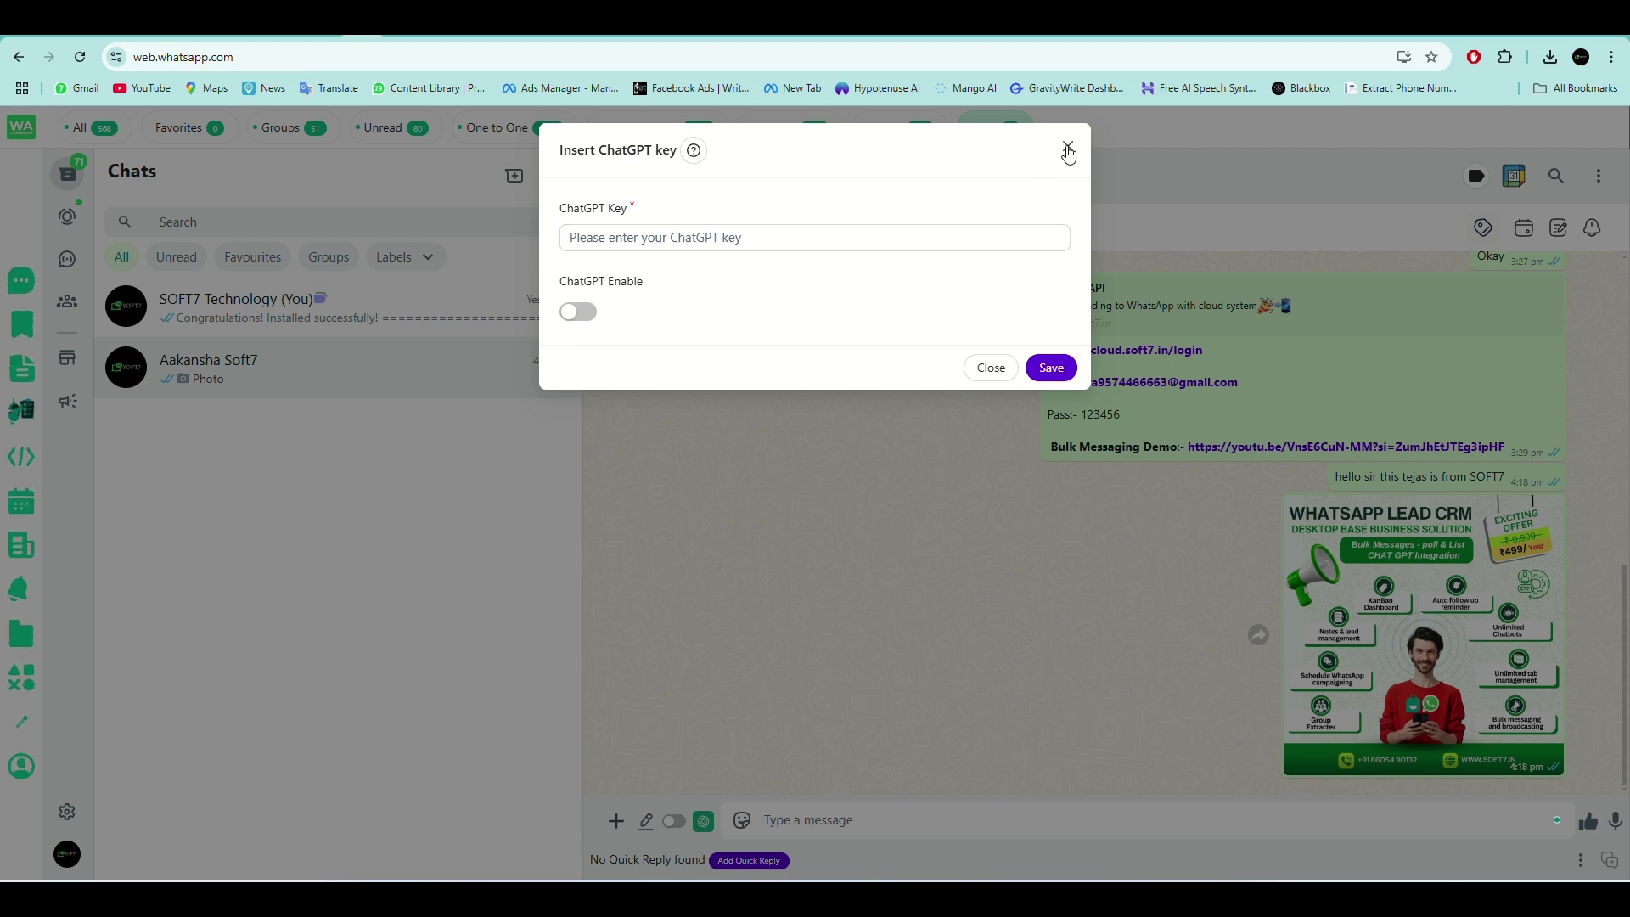
click(991, 368)
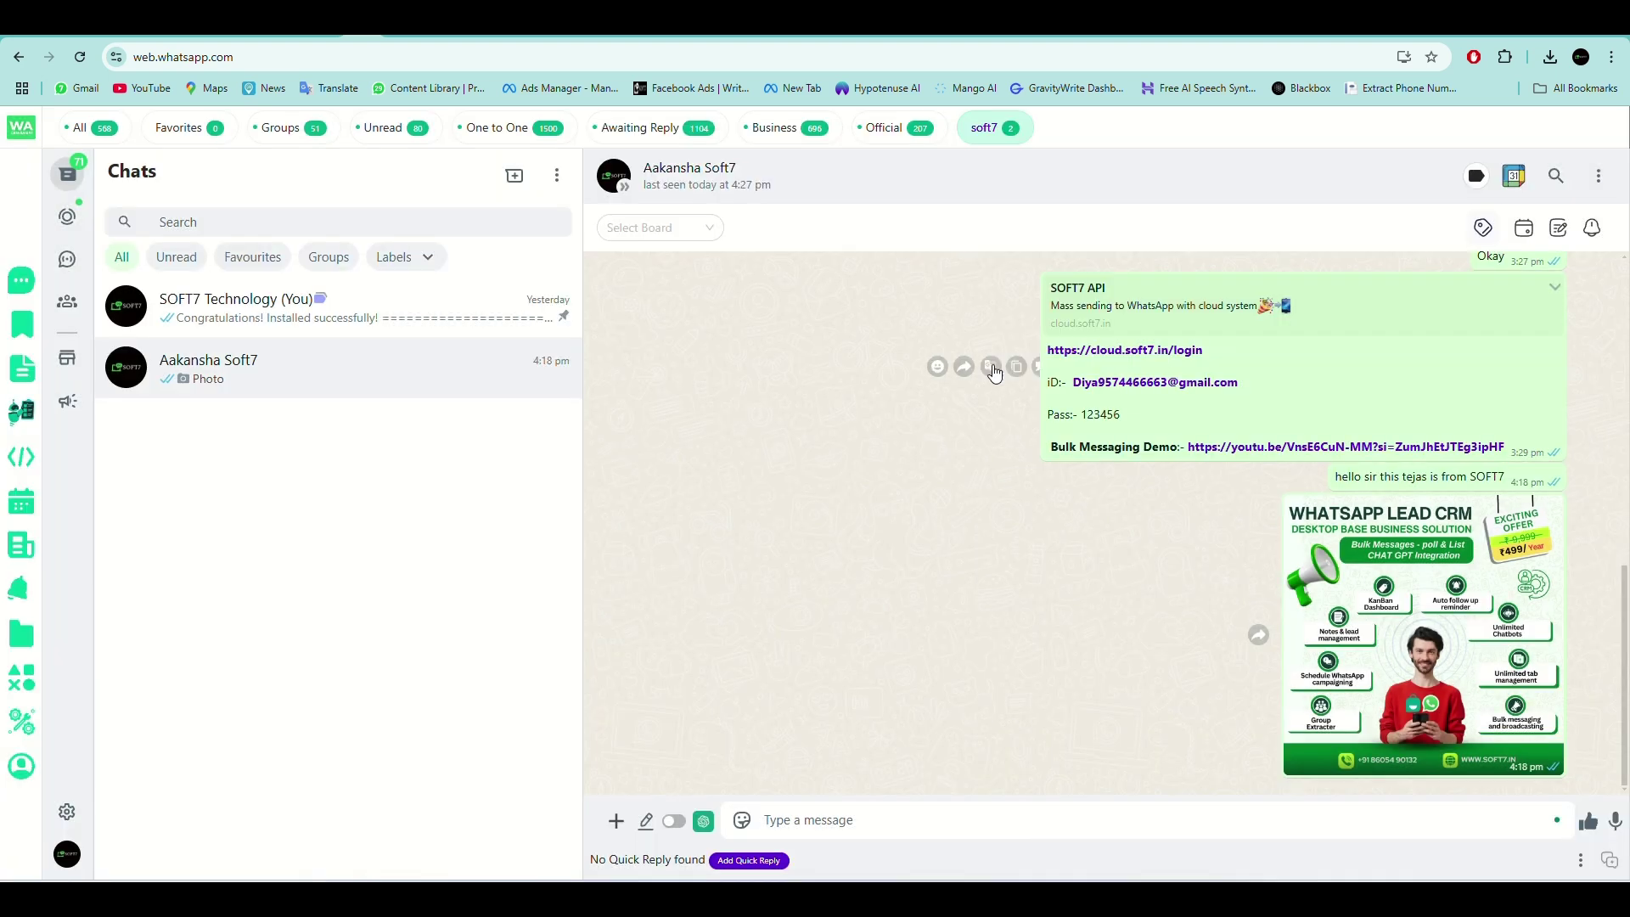
click(613, 823)
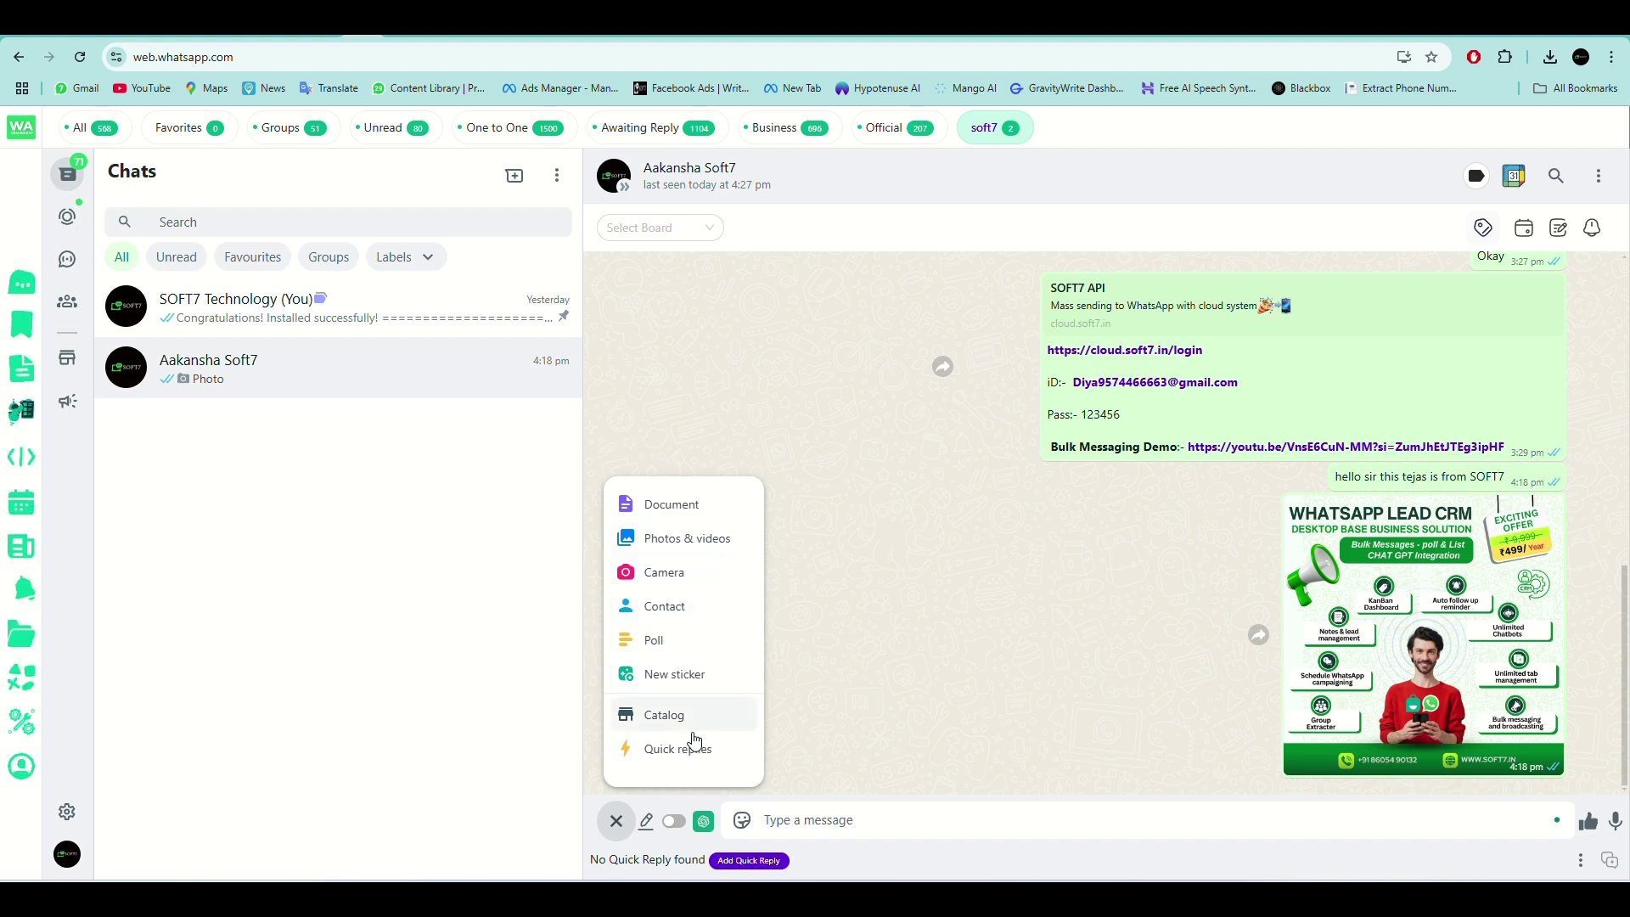
click(647, 821)
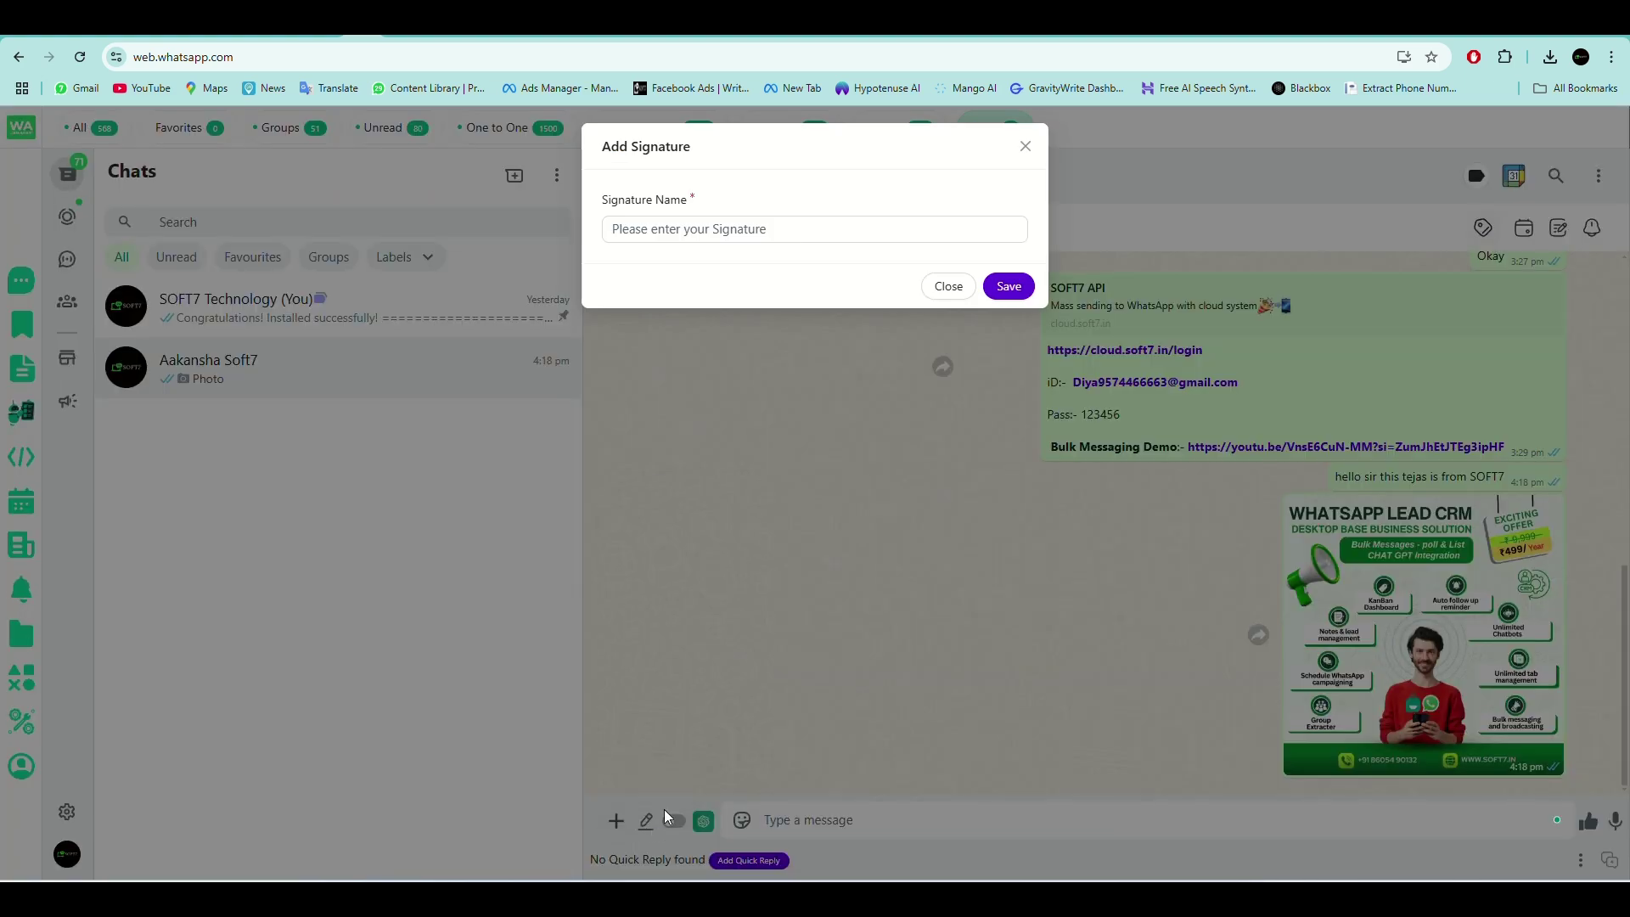
click(948, 286)
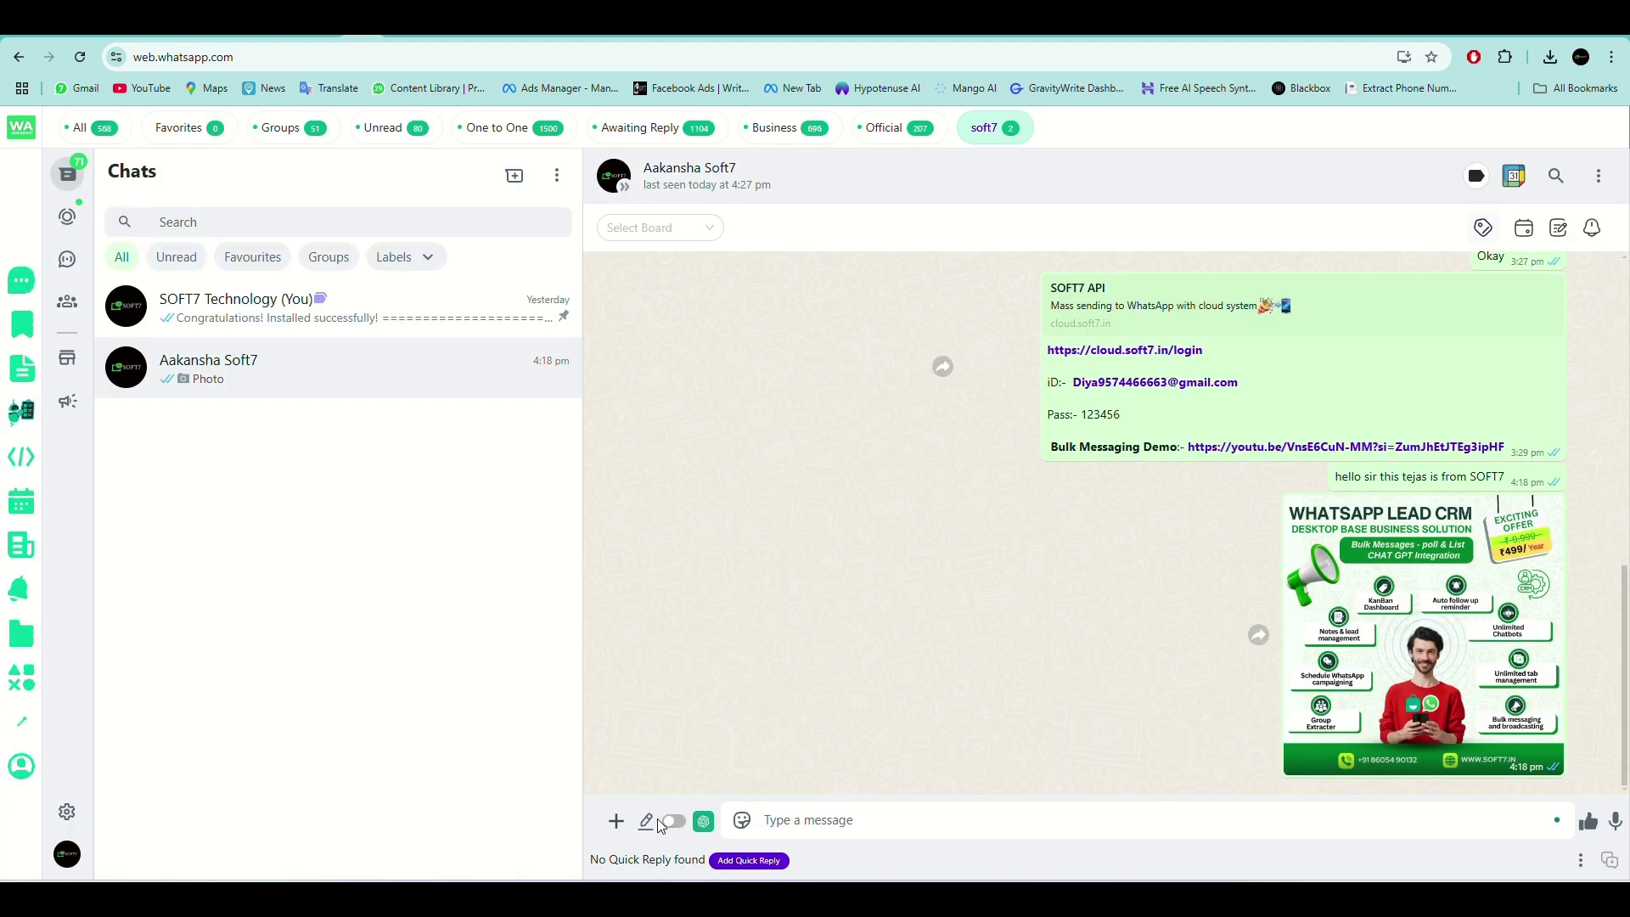
click(677, 825)
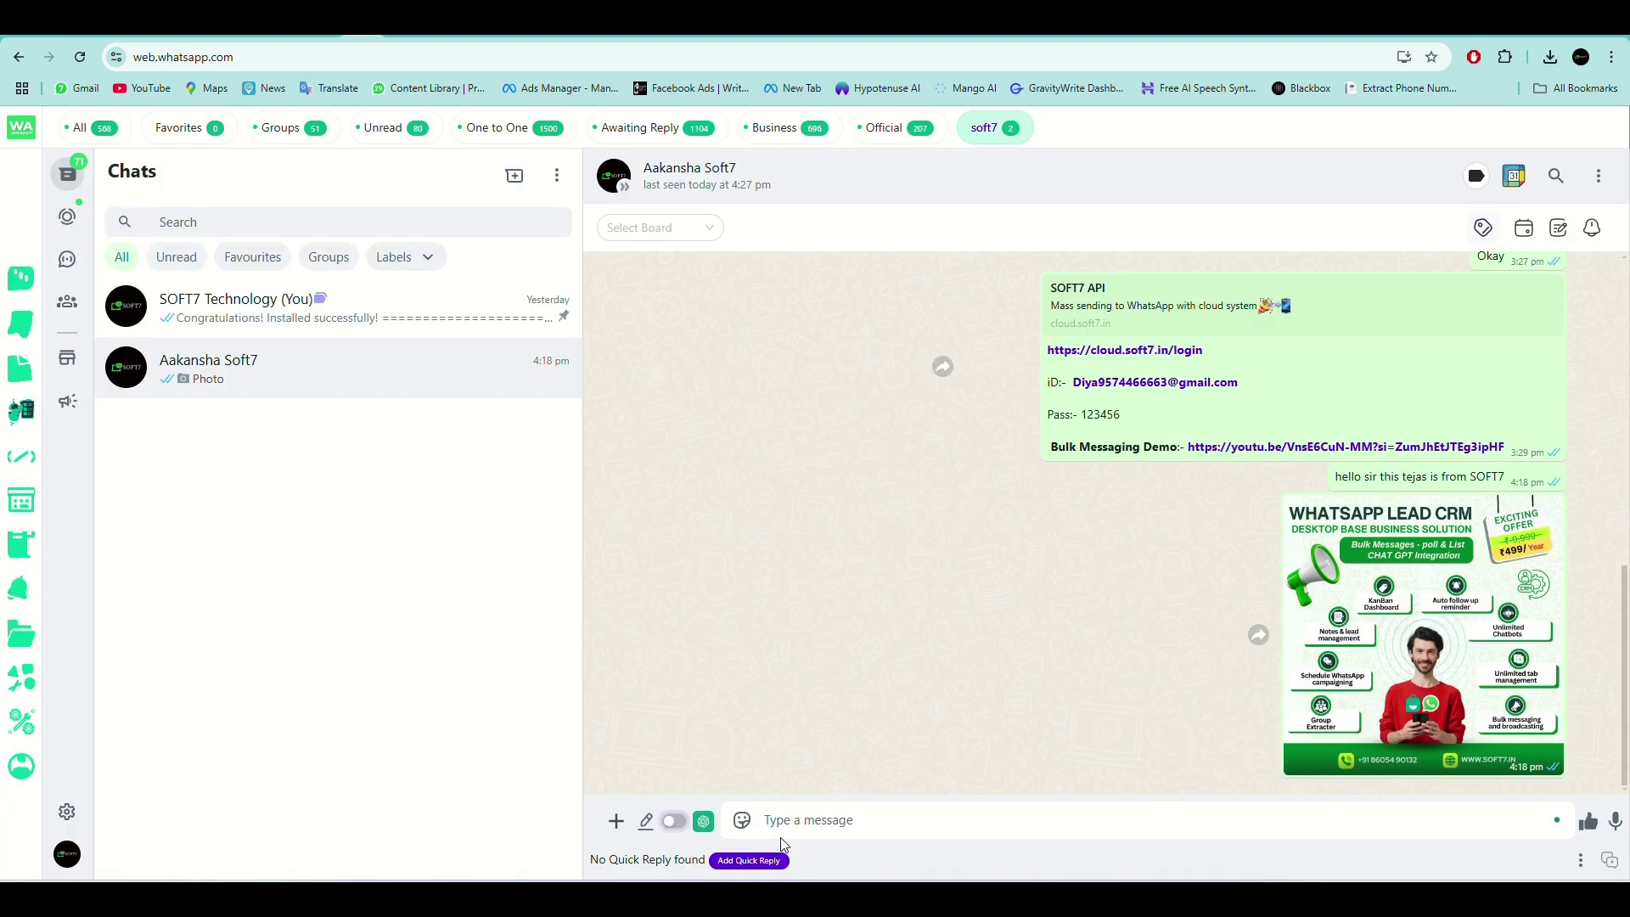
click(746, 860)
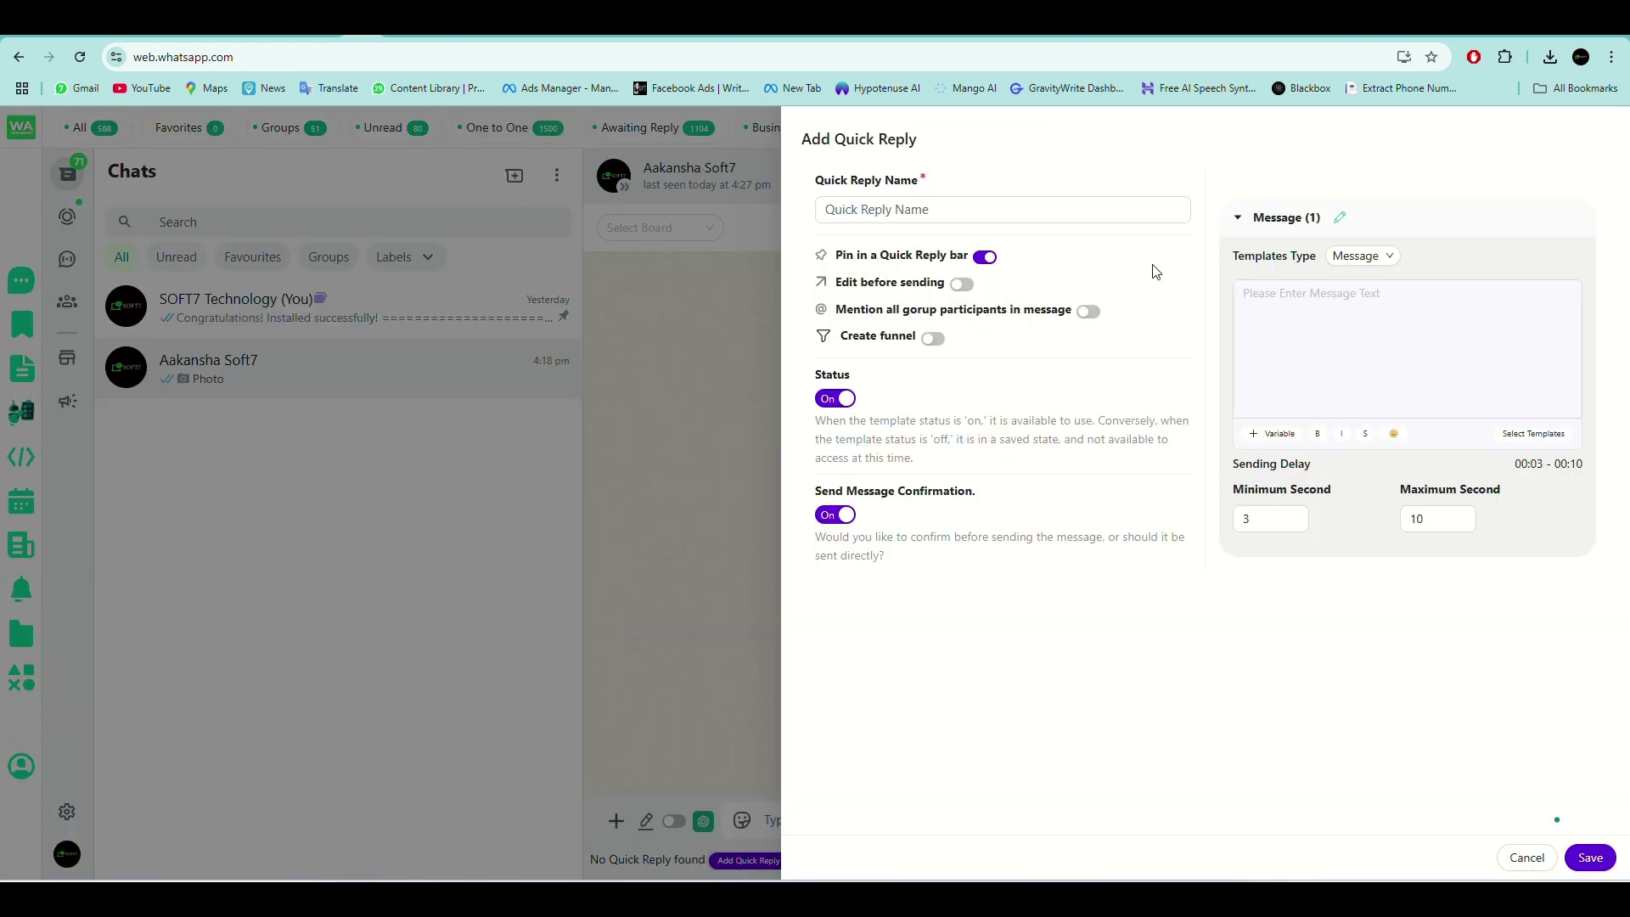
click(1542, 858)
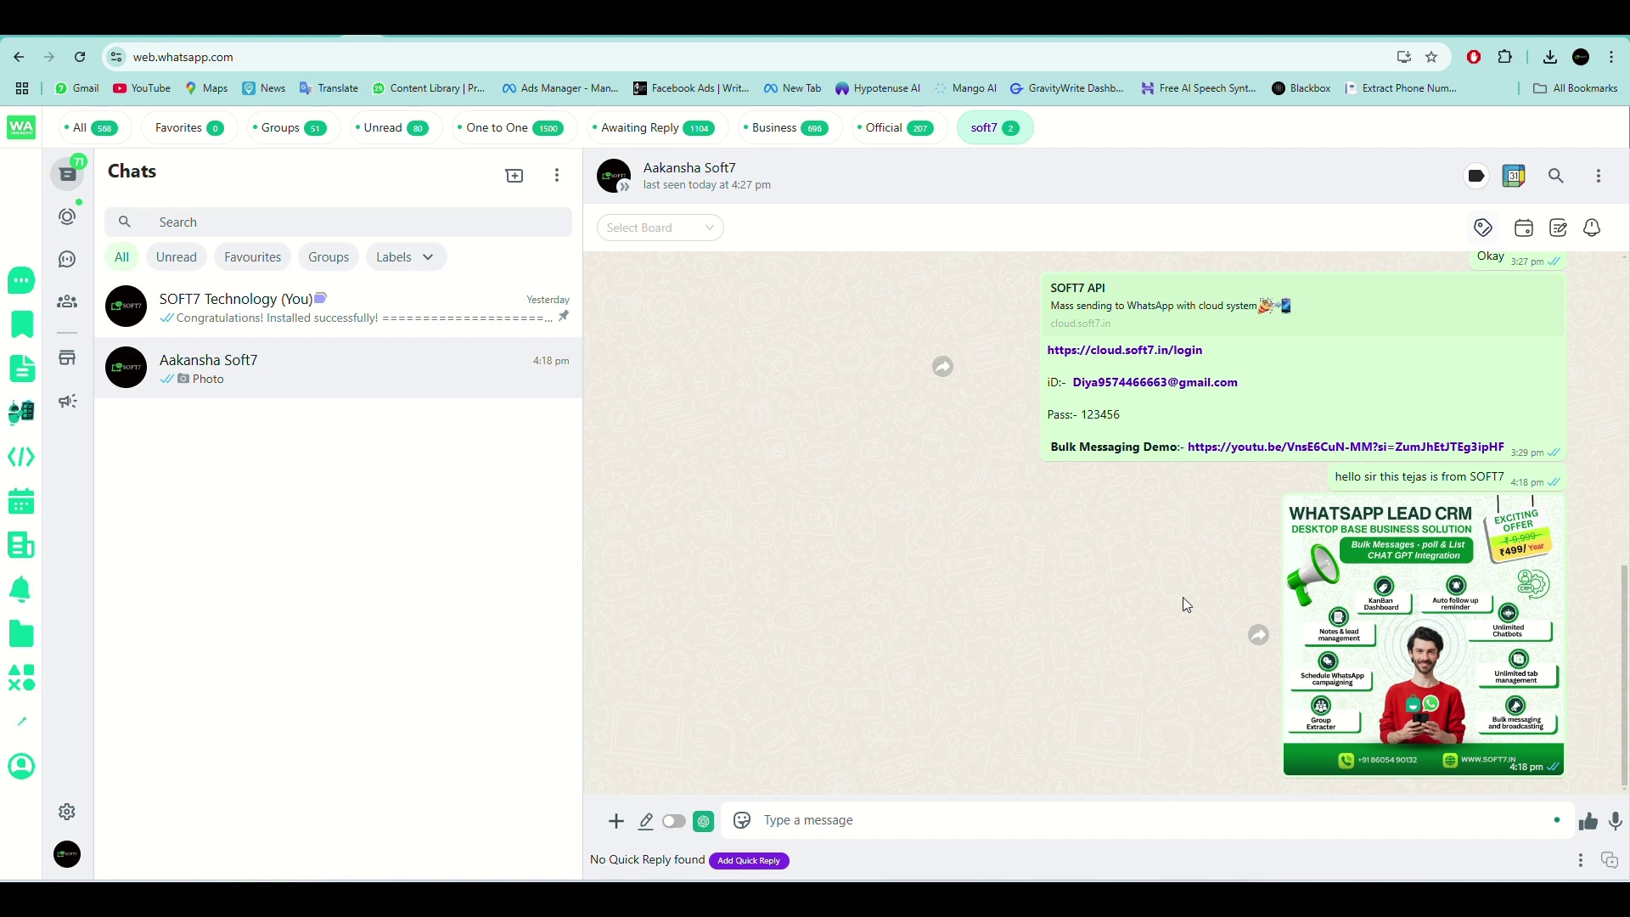
Close the Google Calendar event form unsaved, then reopen the Broadcasts panel.
click(1514, 175)
click(618, 233)
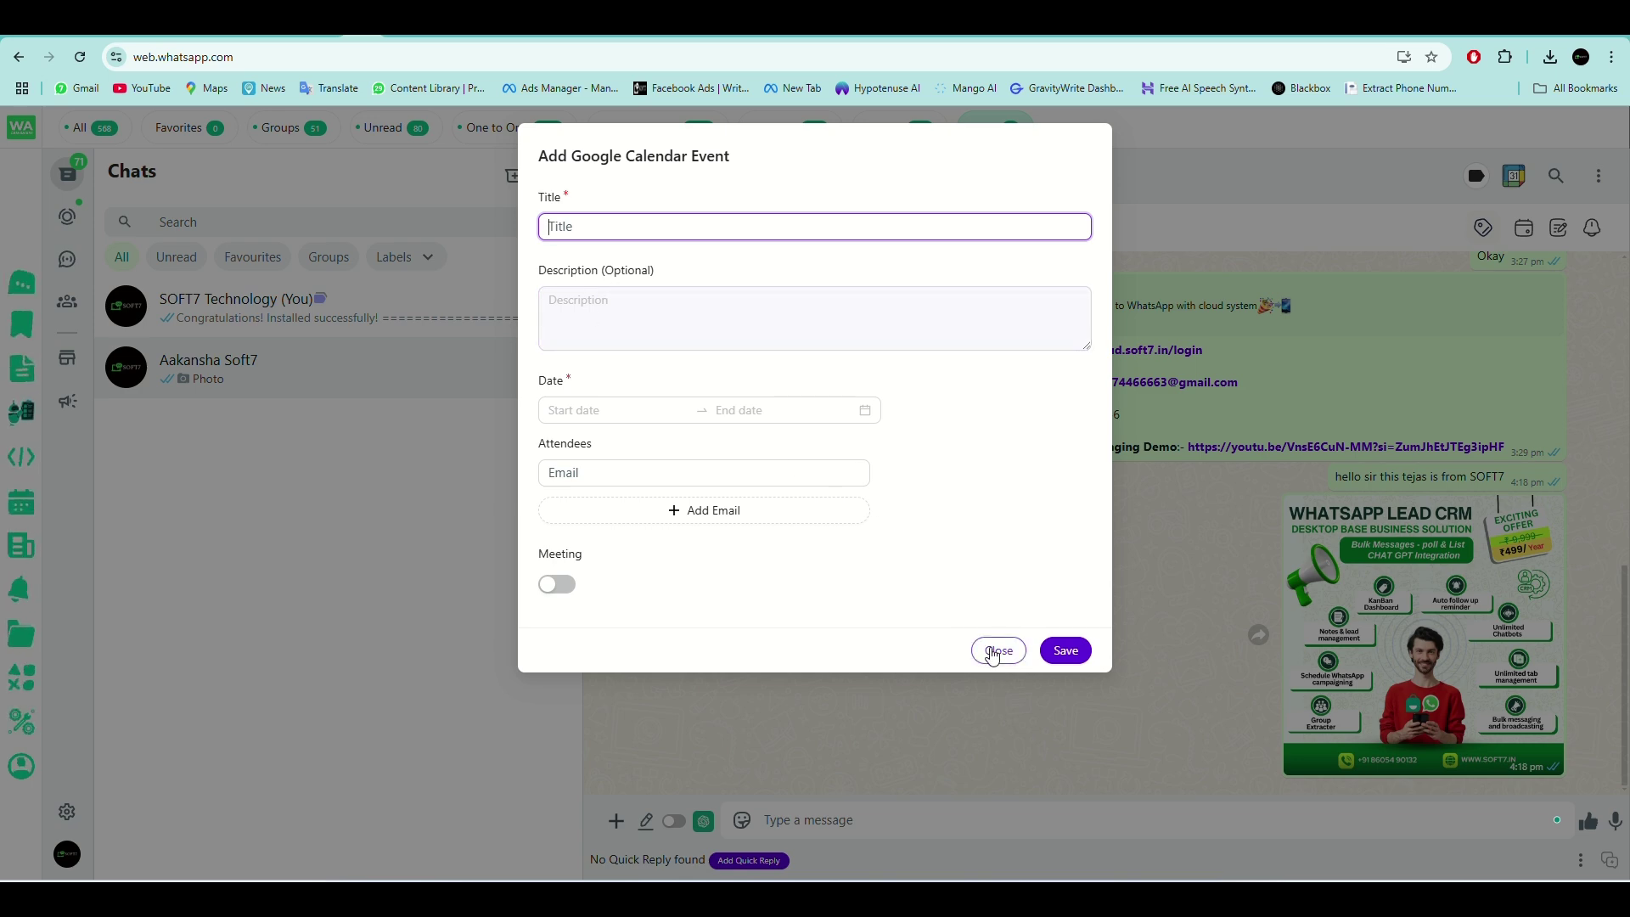
click(995, 653)
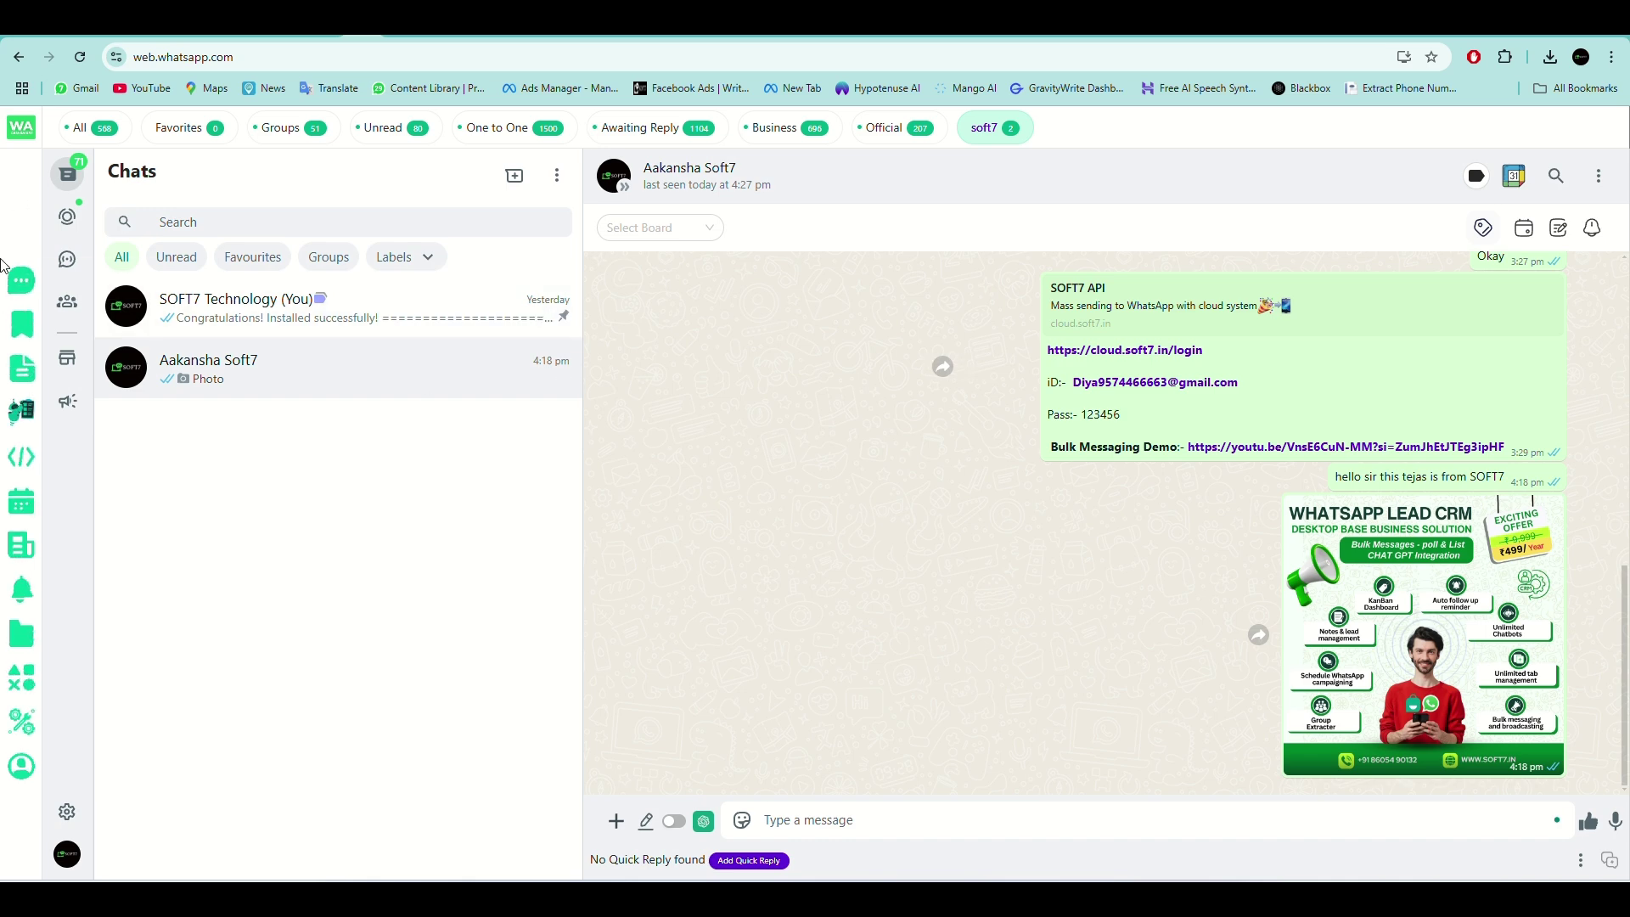
click(21, 280)
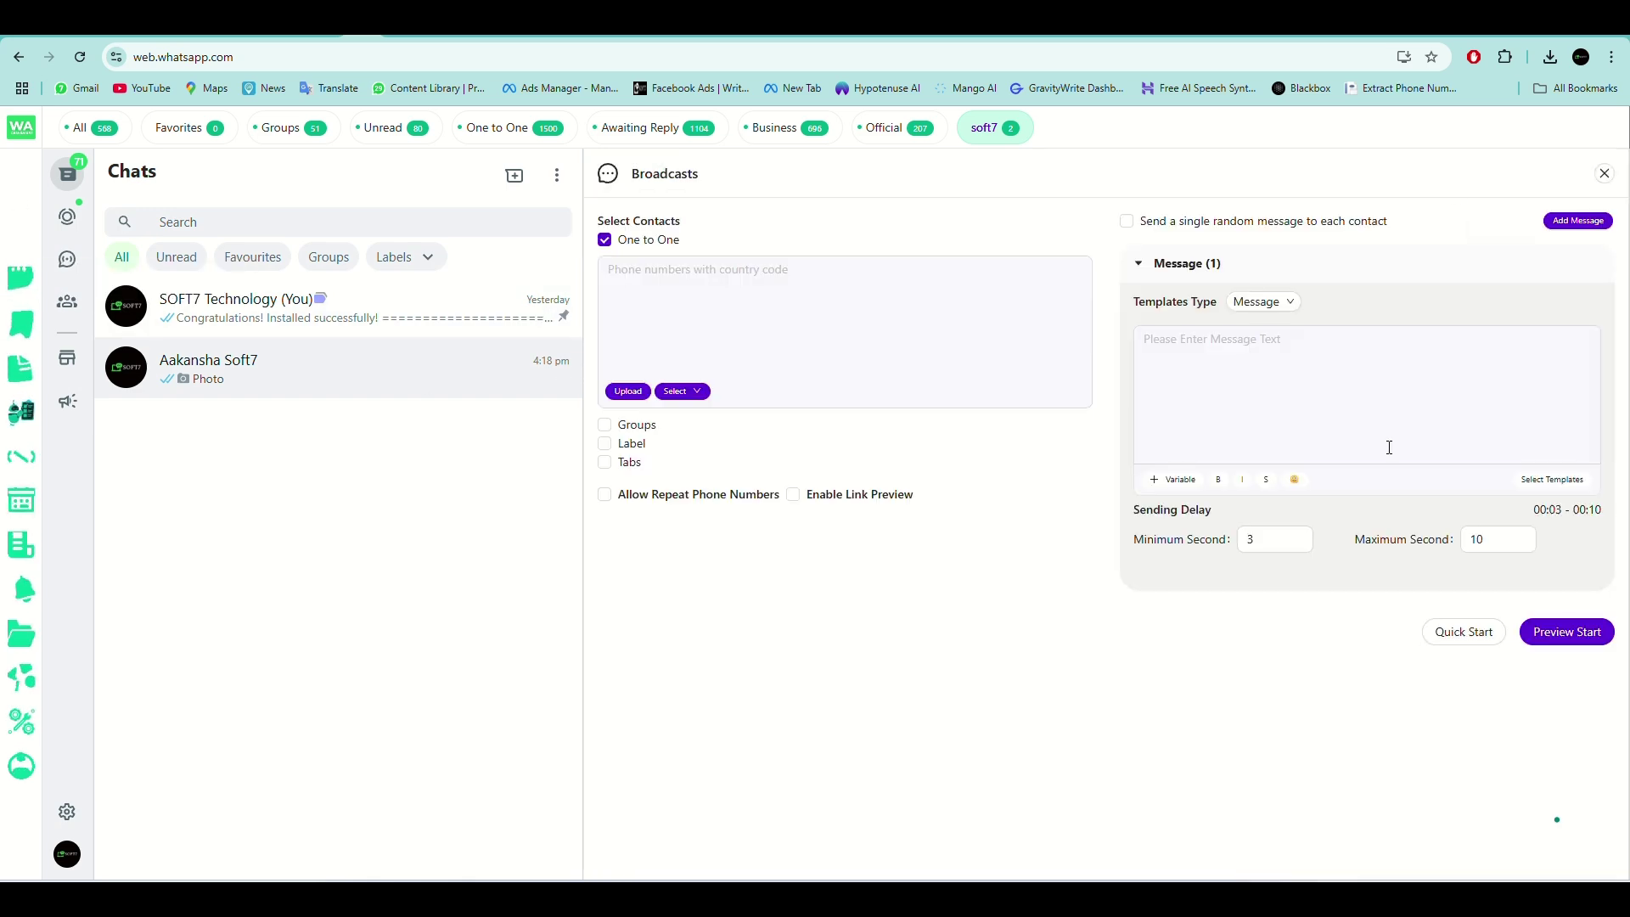